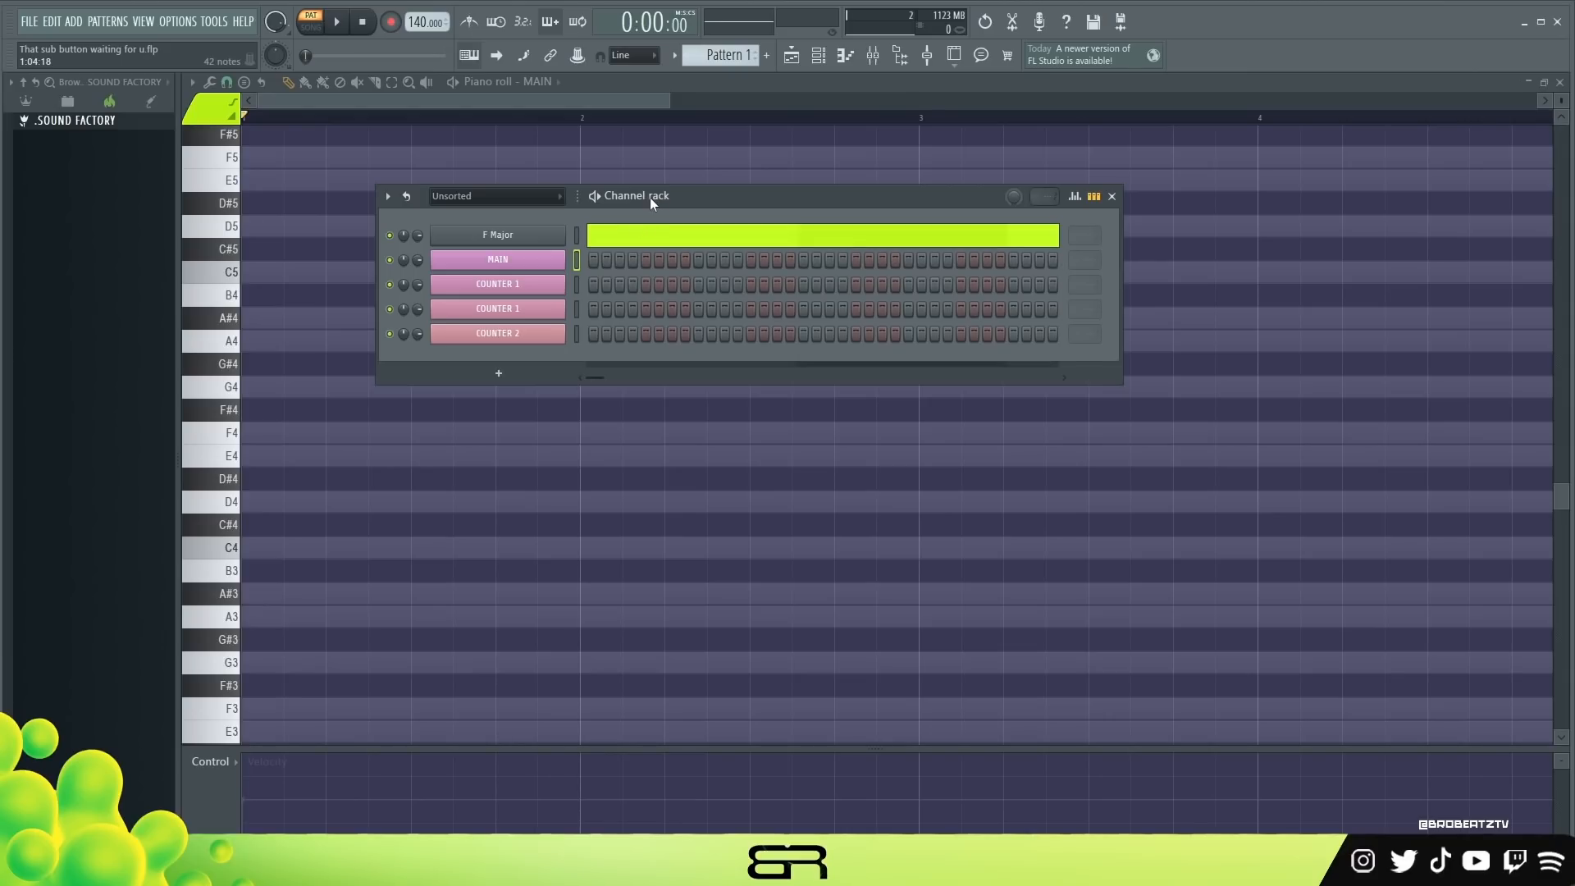
Step: Open the MAIN channel's synth and audition a few notes of its CH - Bounce preset
mouse_move(649, 197)
left_mouse_down()
mouse_move(722, 219)
mouse_move(669, 198)
left_mouse_up()
left_click(517, 263)
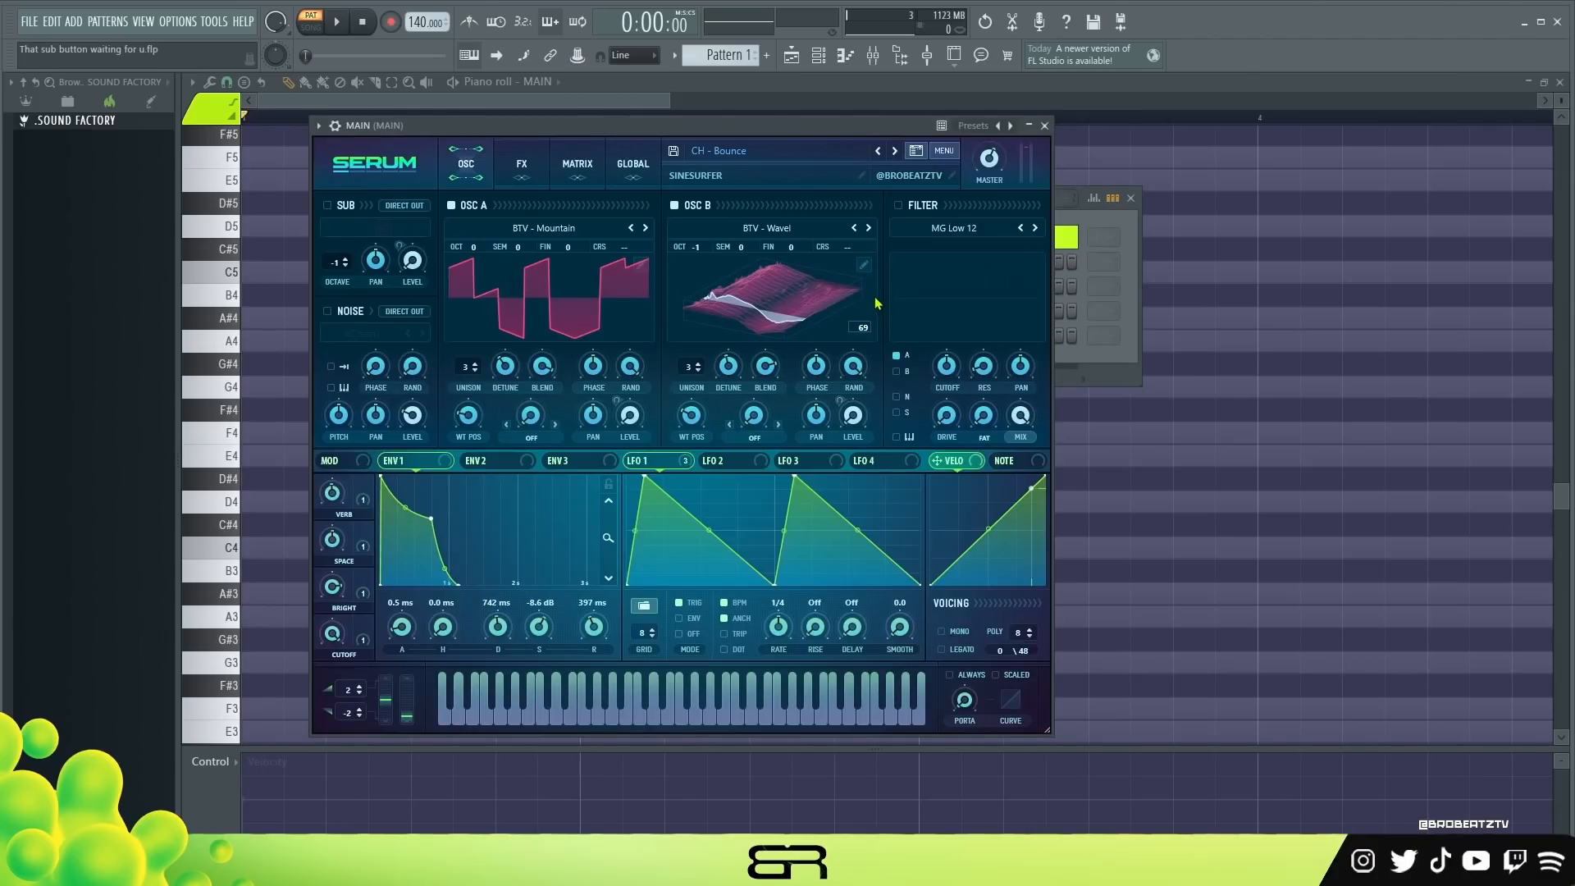
key("c")
key("w")
key("z")
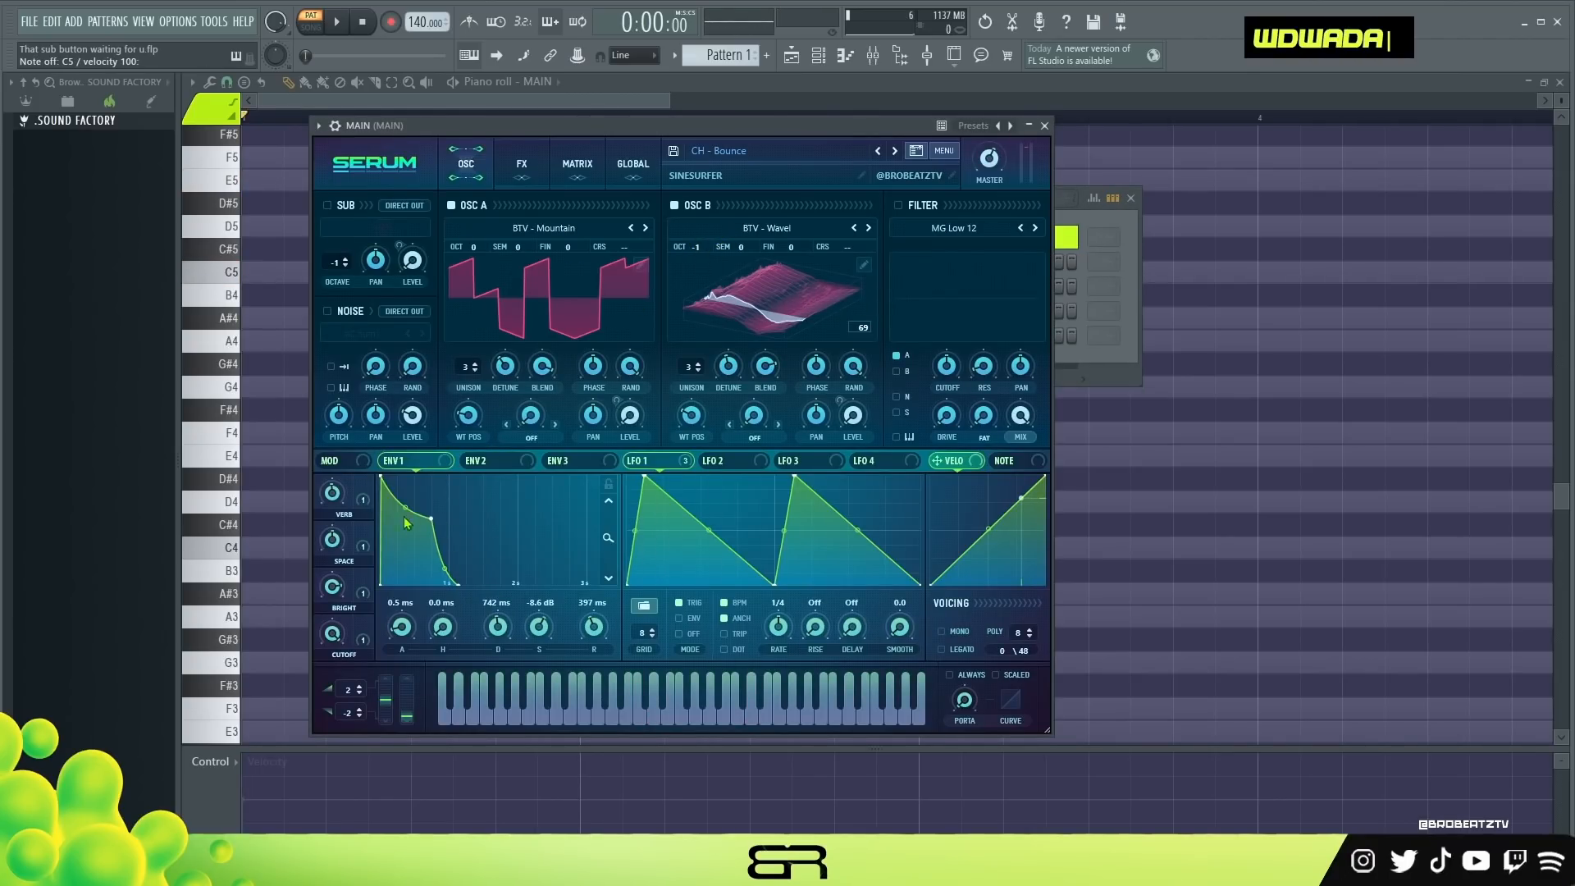
Step: Shorten the synth's Env 1 to about 260 ms decay and -54.2 dB sustain, audition it, and close the plugin
left_click_drag(427, 519, 384, 603)
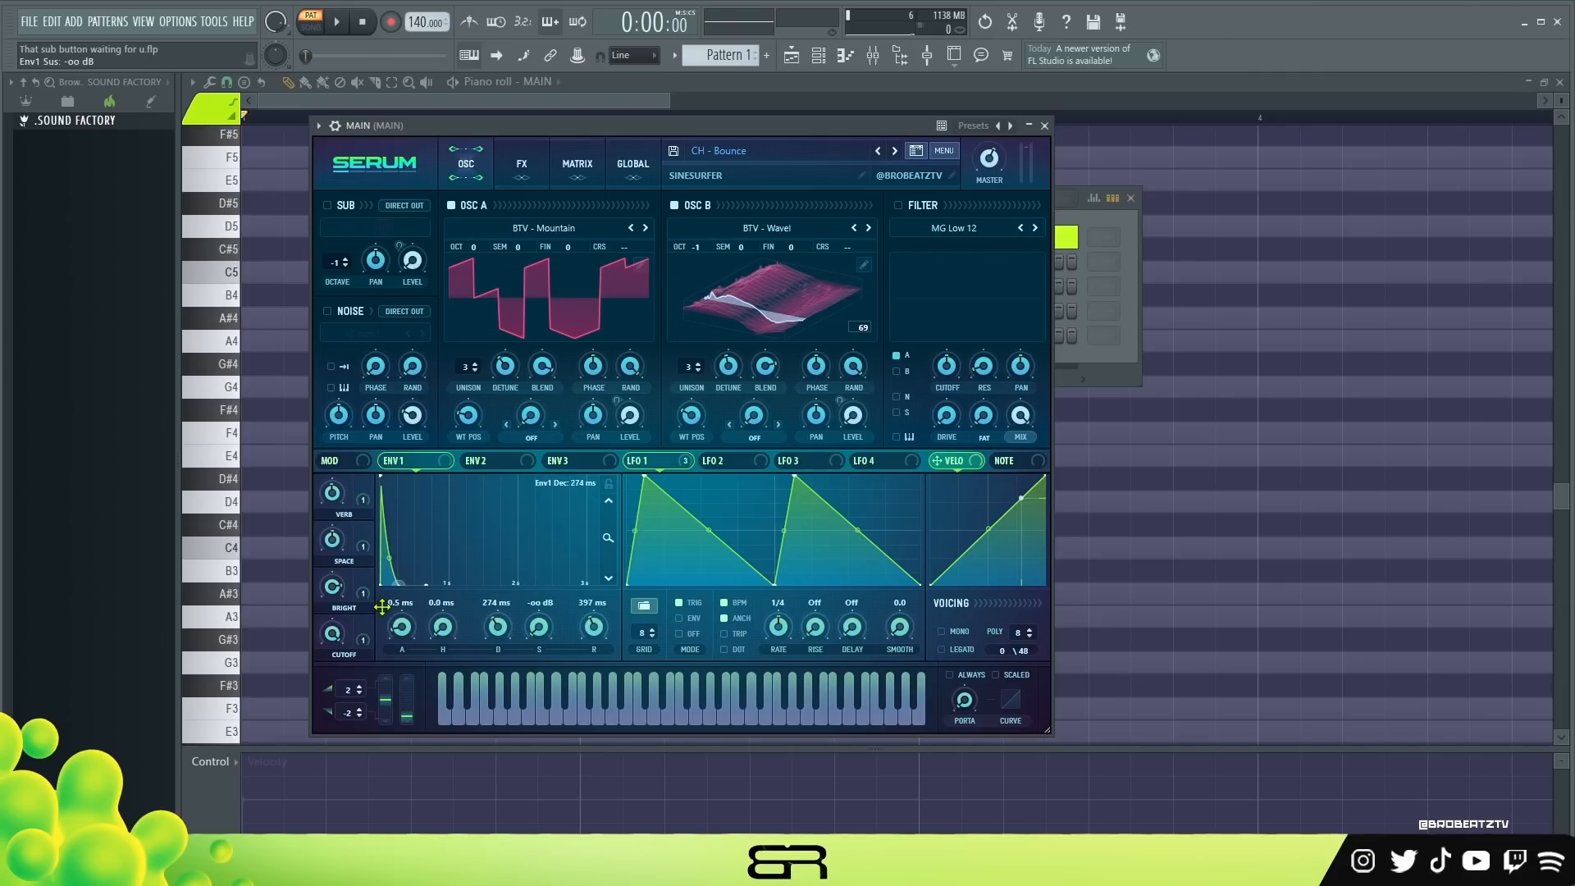
key("z")
key("c")
key("z")
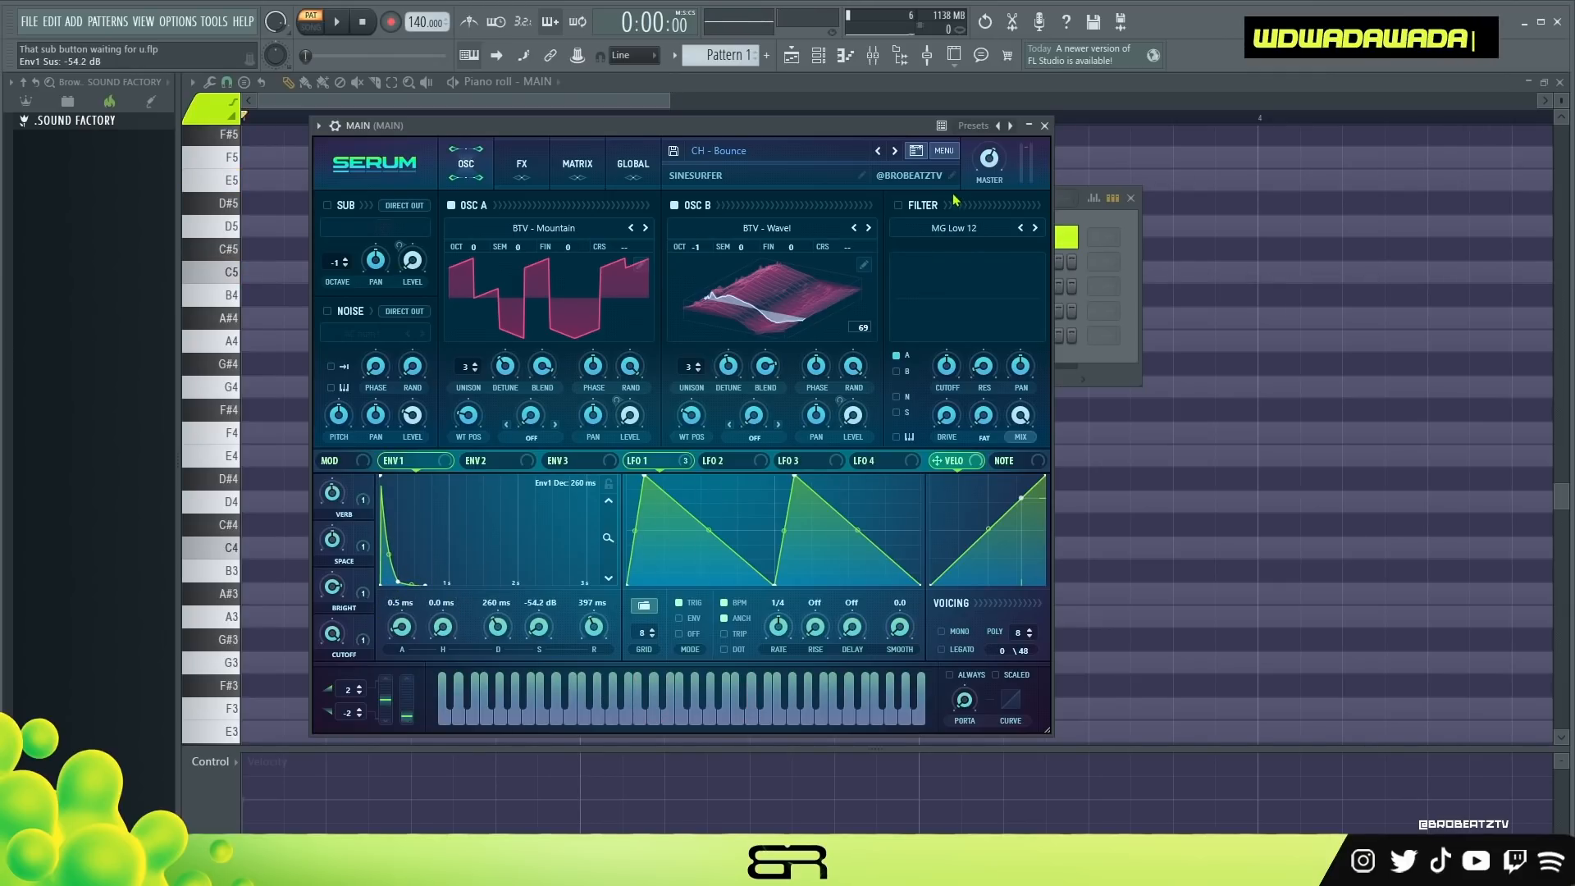
left_click(1046, 127)
Step: Place 12-step bass notes on D3 at bar 1, C3 at step 11 and A#2 at bar 2, and play them back
right_click(320, 425)
scroll(345, 517, "down", 3)
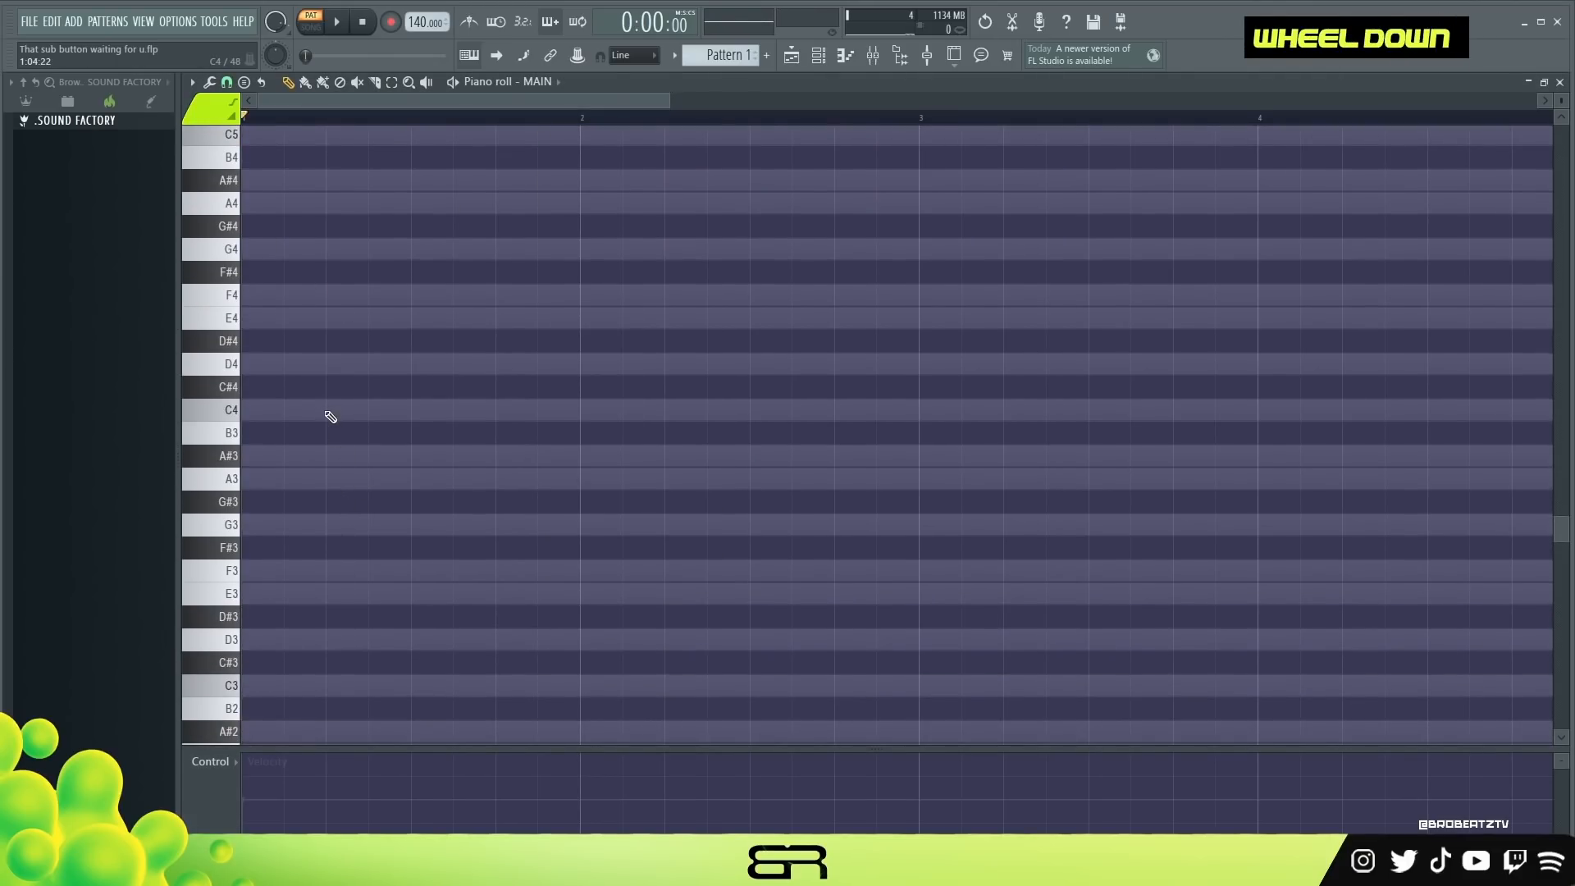
scroll(330, 416, "down", 2)
left_click(261, 502)
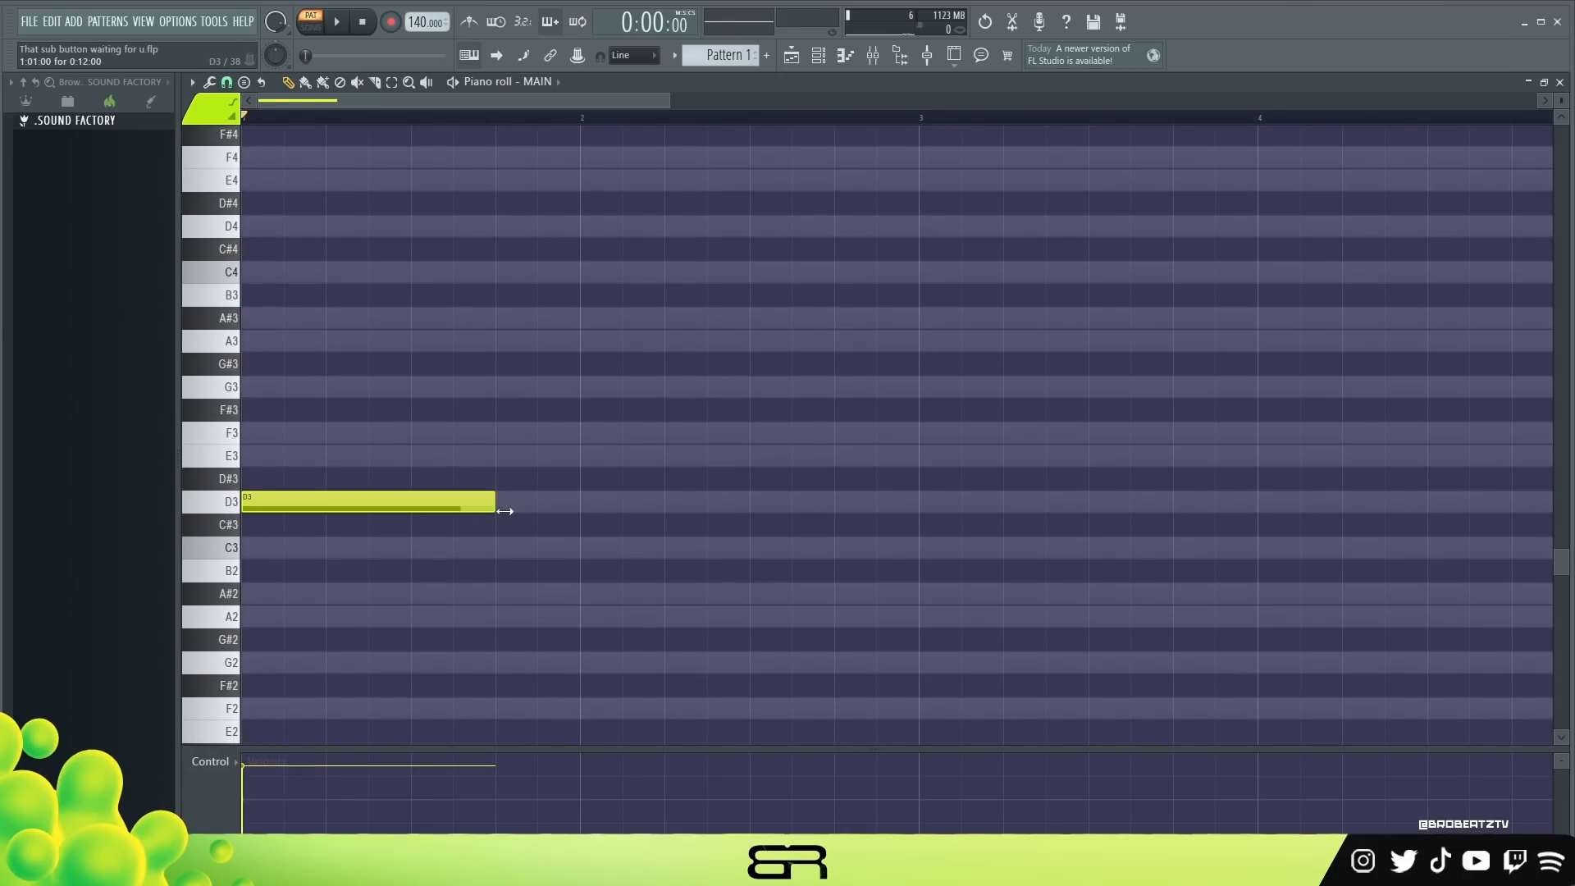
left_click(497, 547)
left_click(616, 593)
left_click_drag(563, 547, 519, 548)
key("space")
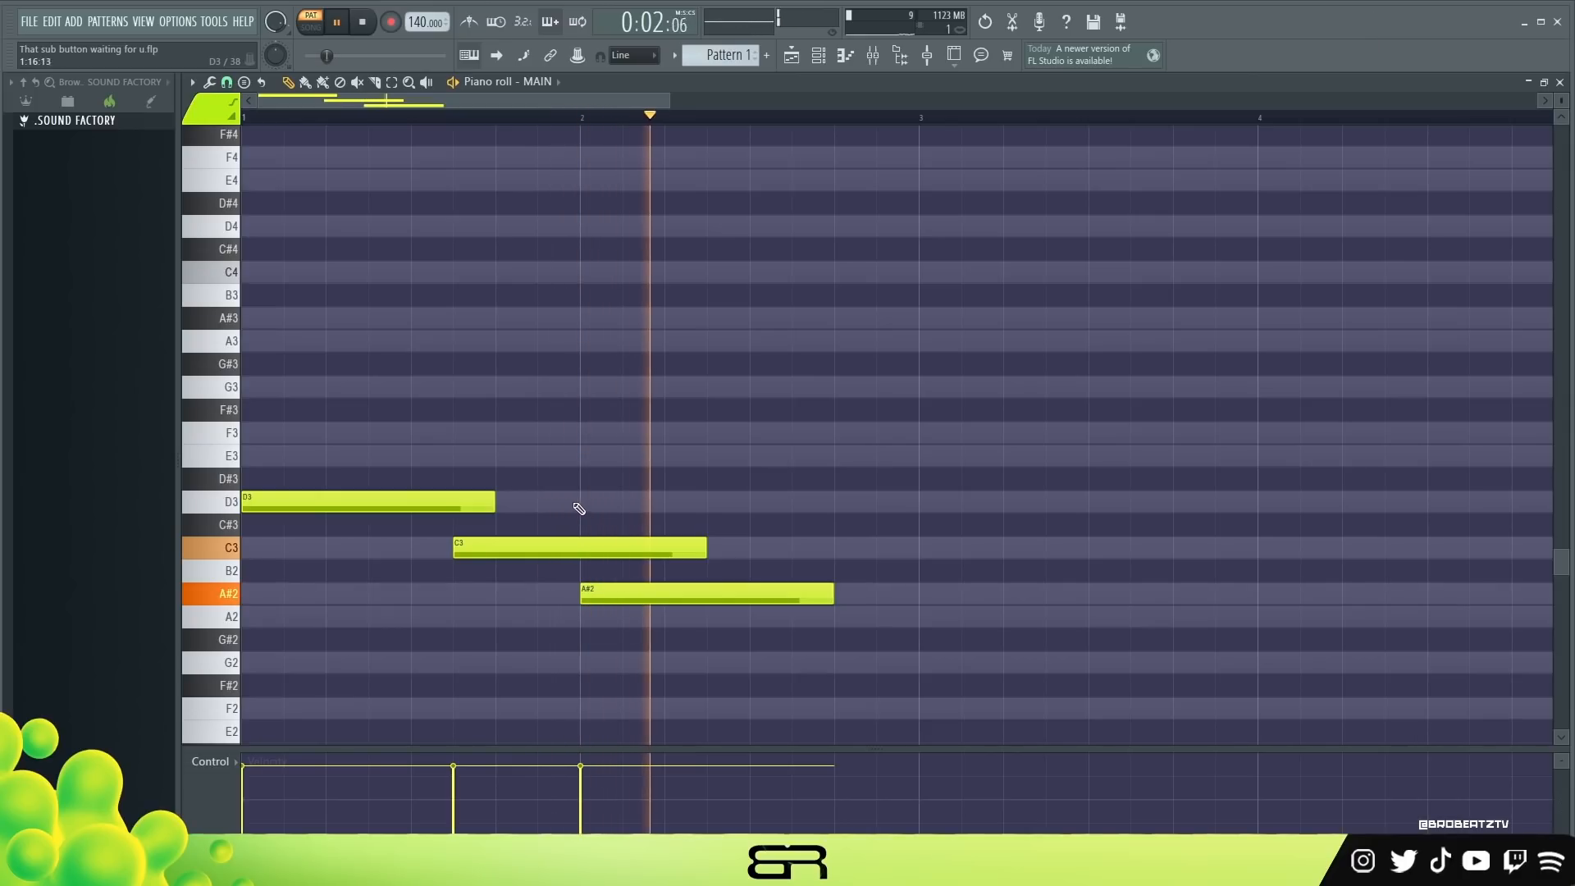
Step: Replay the bass line and resize its notes to run end to end, with A#2 filling bar 2
key("space")
key("space")
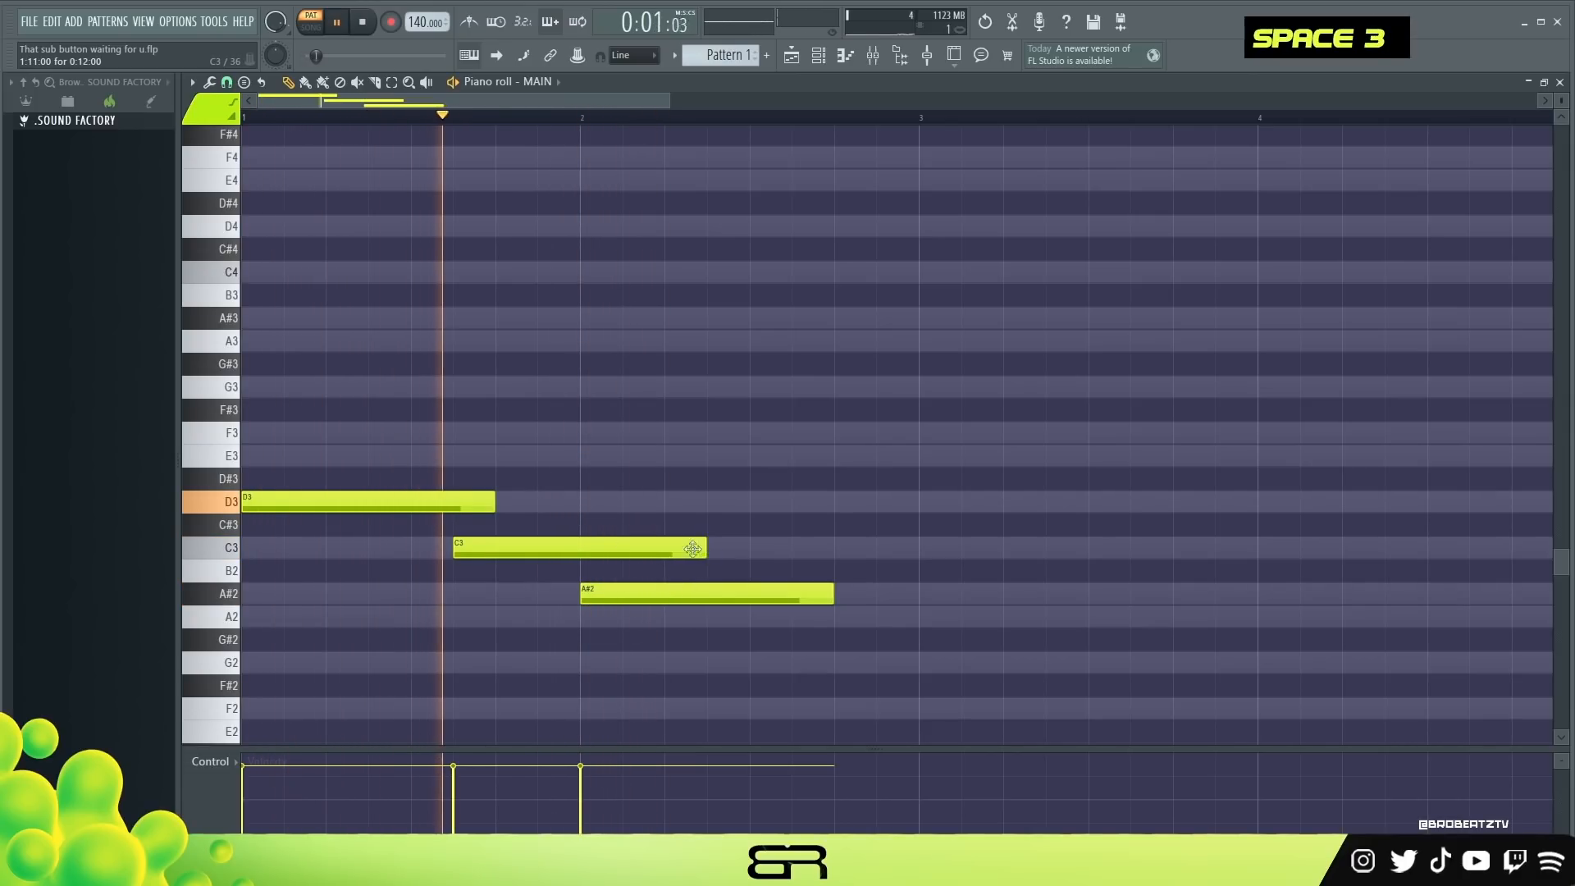
key("space")
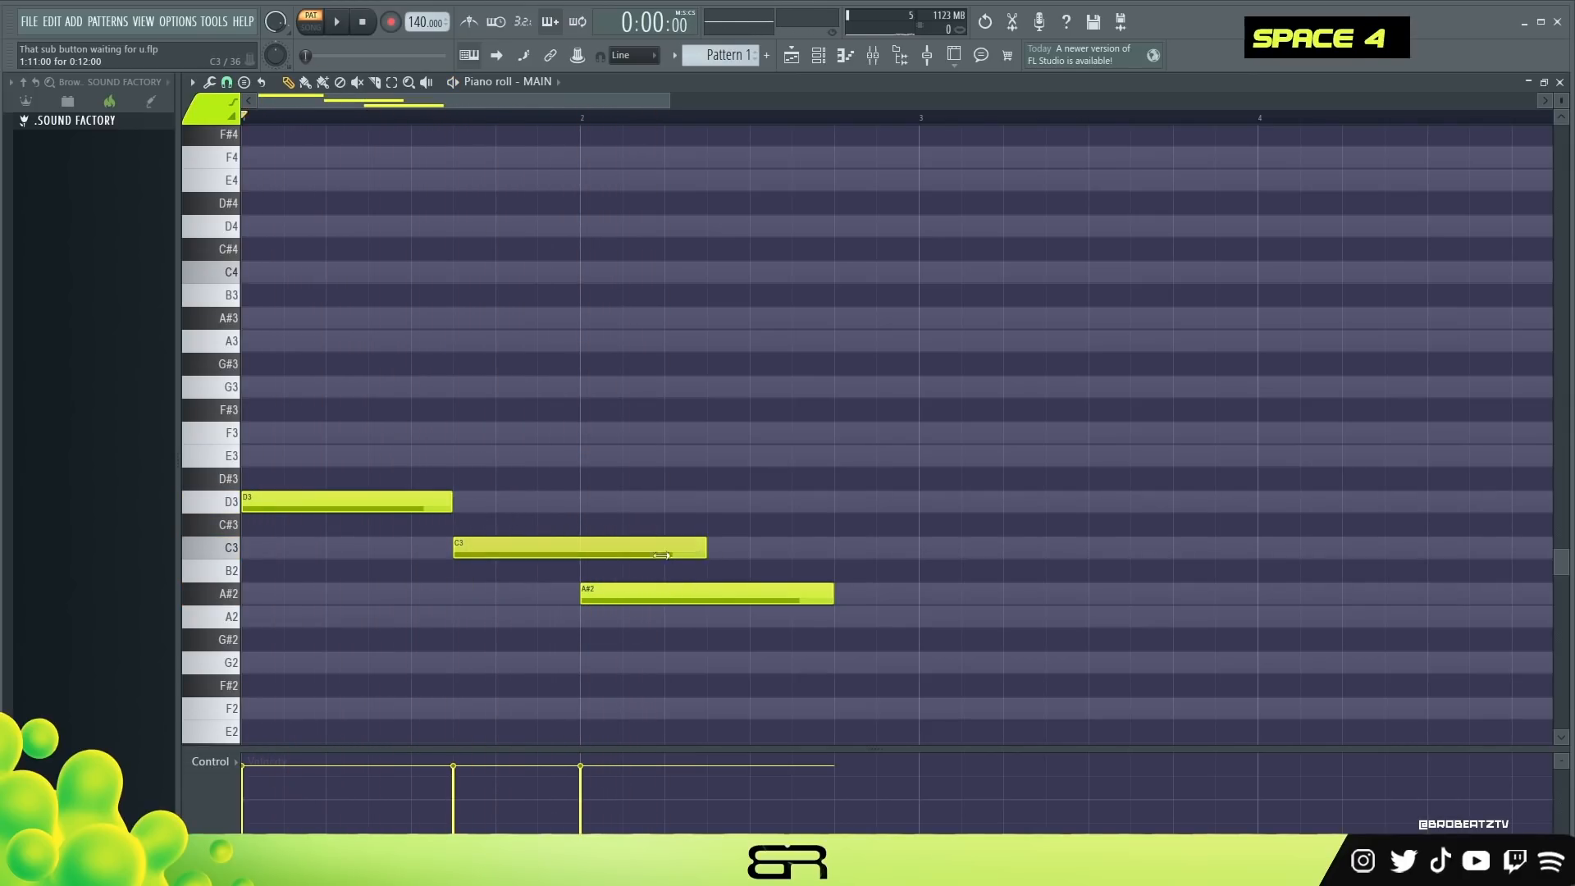
Step: Duplicate the three bass notes into bars 3 and 4 and reorder the copies as A#2, C3, D3, with D3 at bar 4
left_click_drag(934, 650, 250, 447)
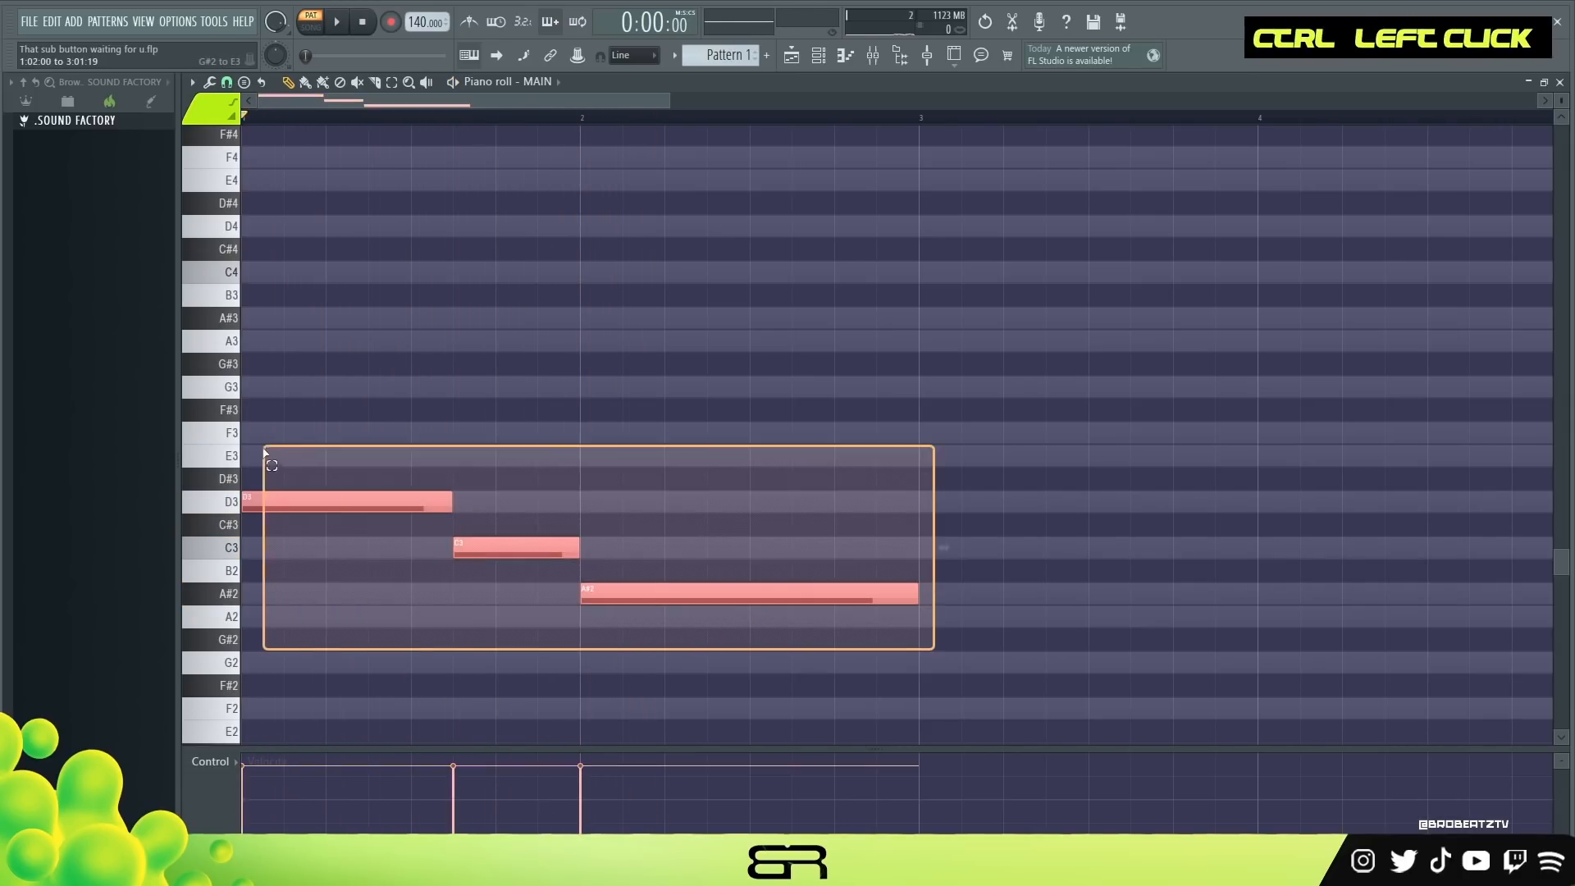
left_click_drag(271, 502, 948, 508)
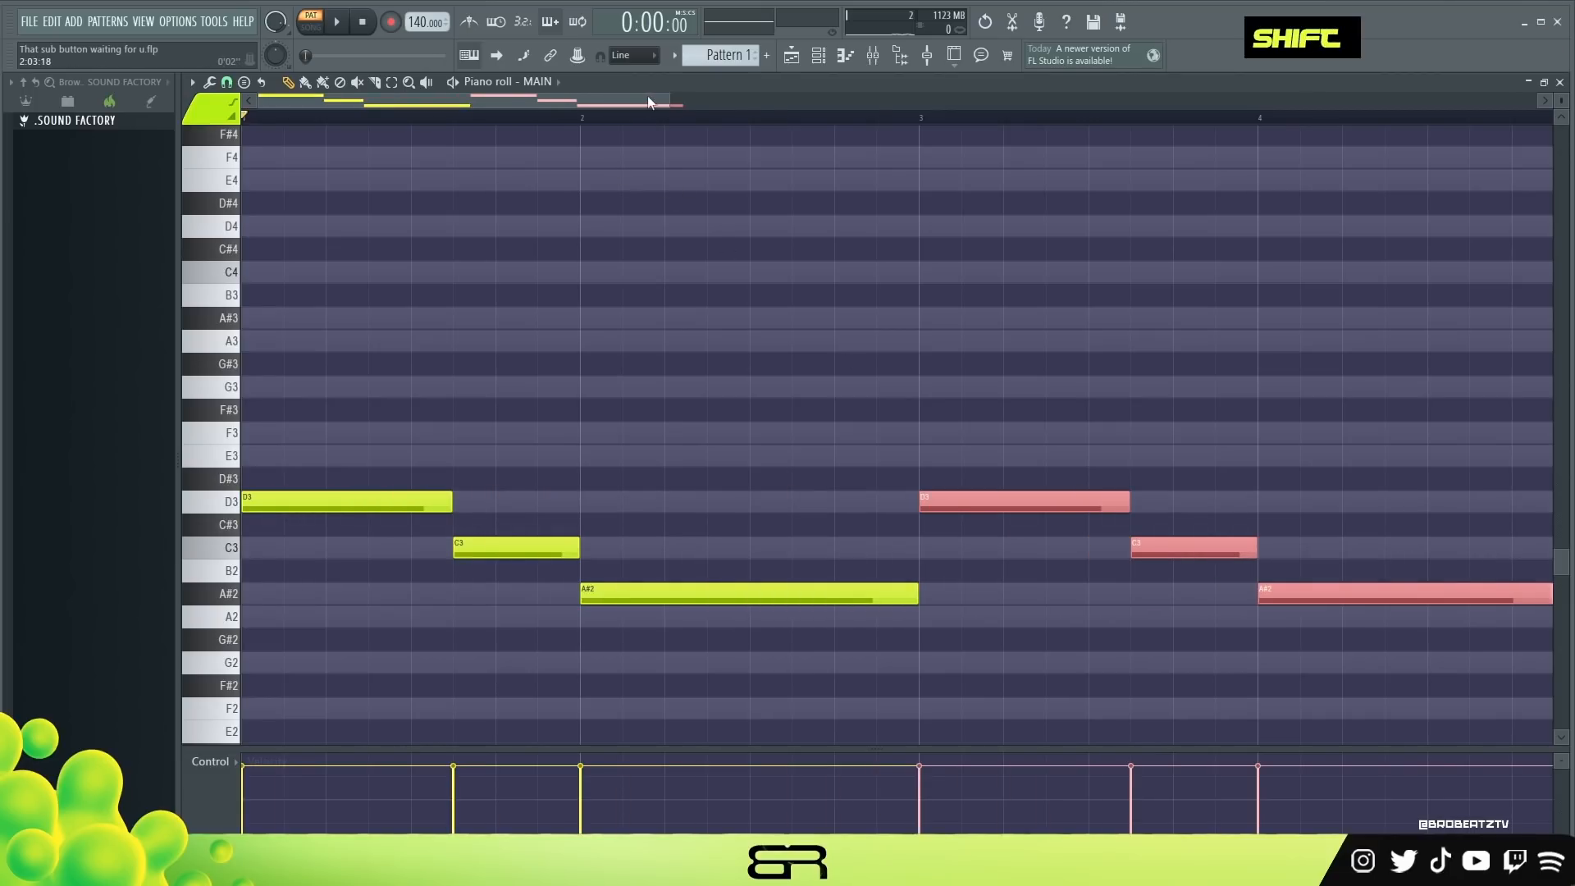
left_click_drag(646, 102, 755, 102)
right_click(1081, 528)
left_click_drag(1098, 588, 795, 591)
left_click_drag(837, 501, 1139, 484)
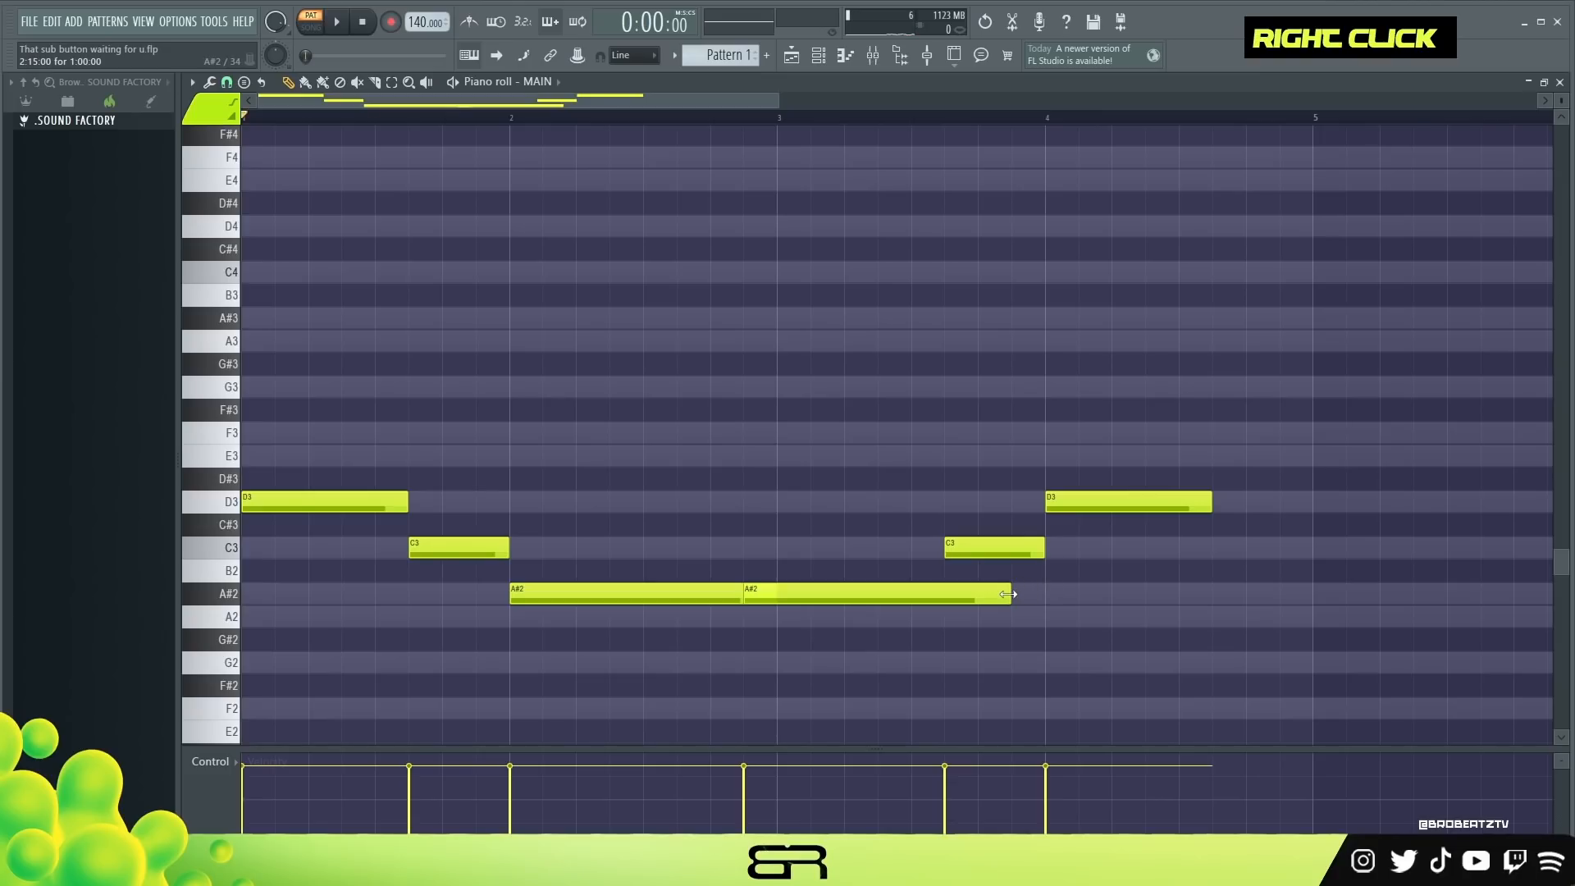
Step: Extend the last D3 to fill bar 4 and fit the second A#2 from the start of bar 3 to the following C3
key("space")
left_click_drag(1213, 502, 1312, 502)
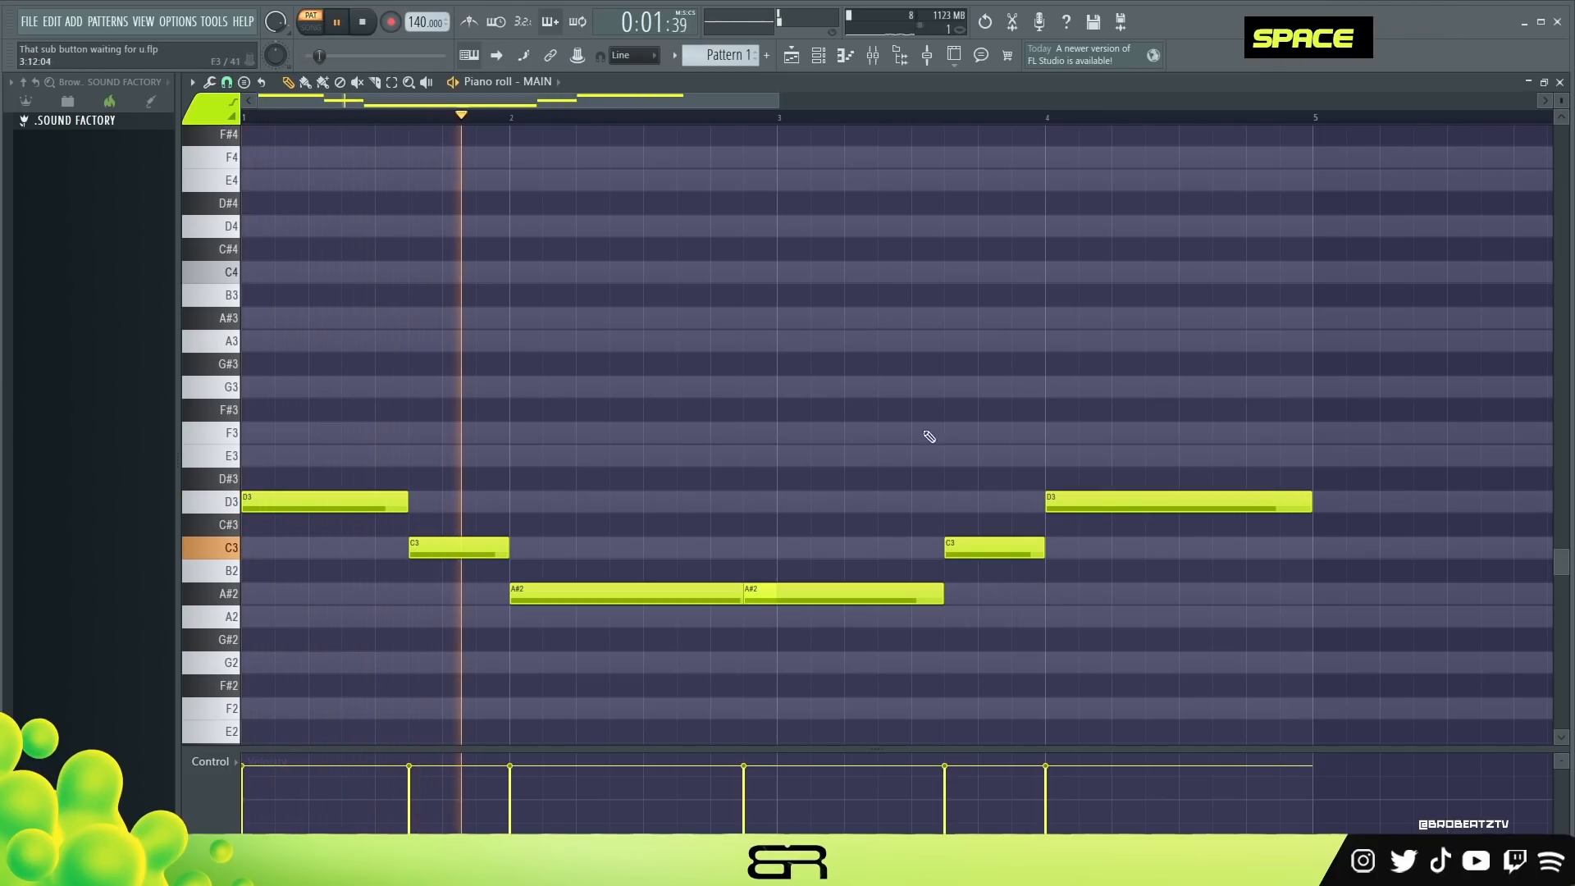
left_click_drag(808, 591, 830, 589)
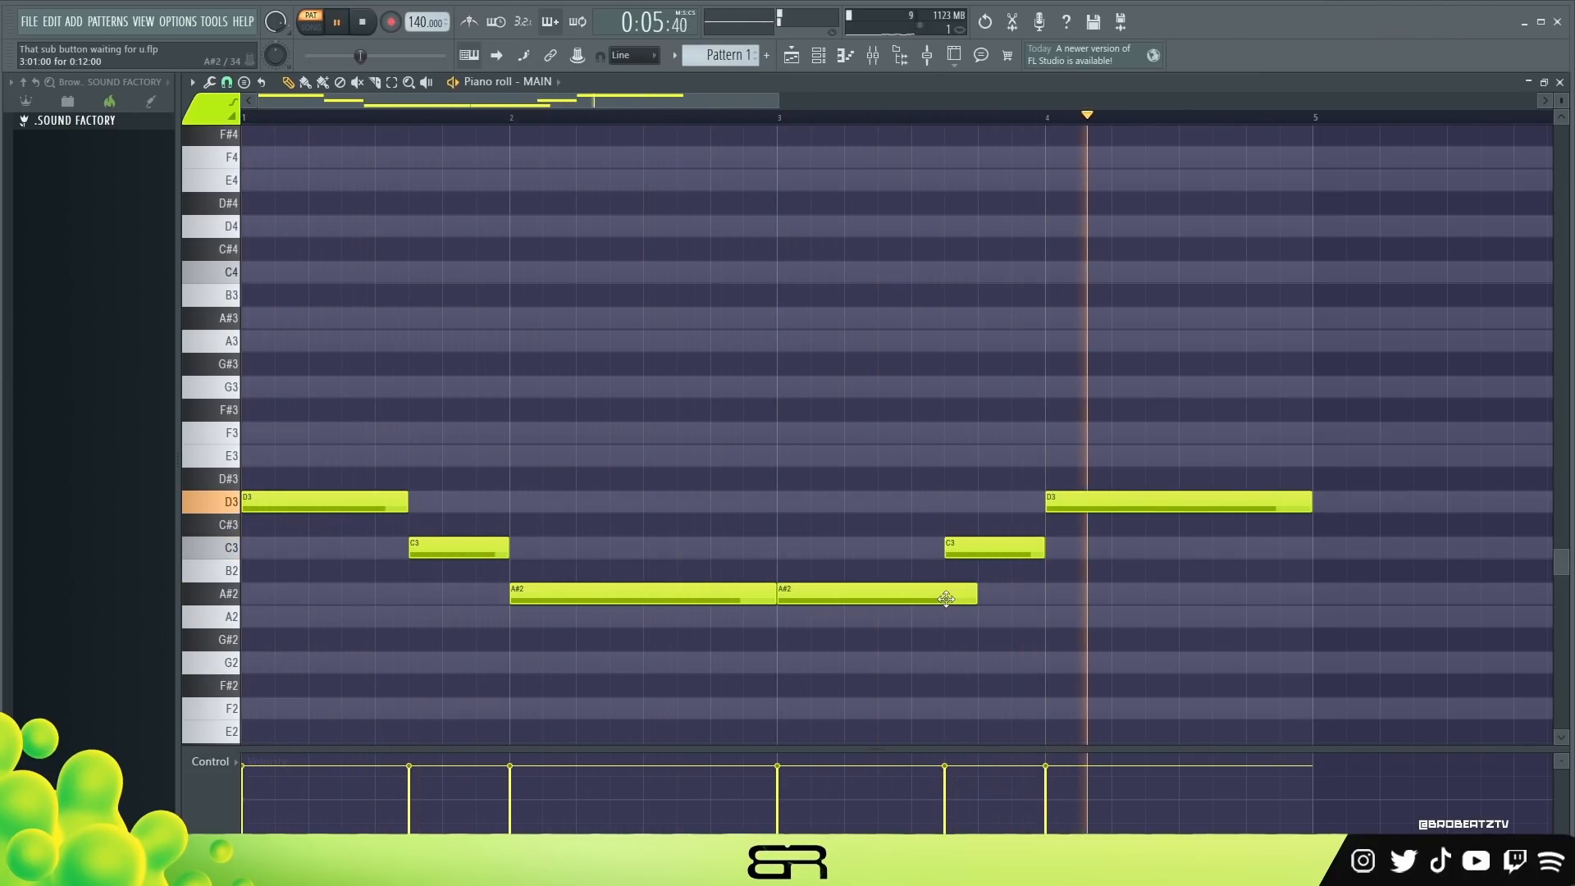
key("space")
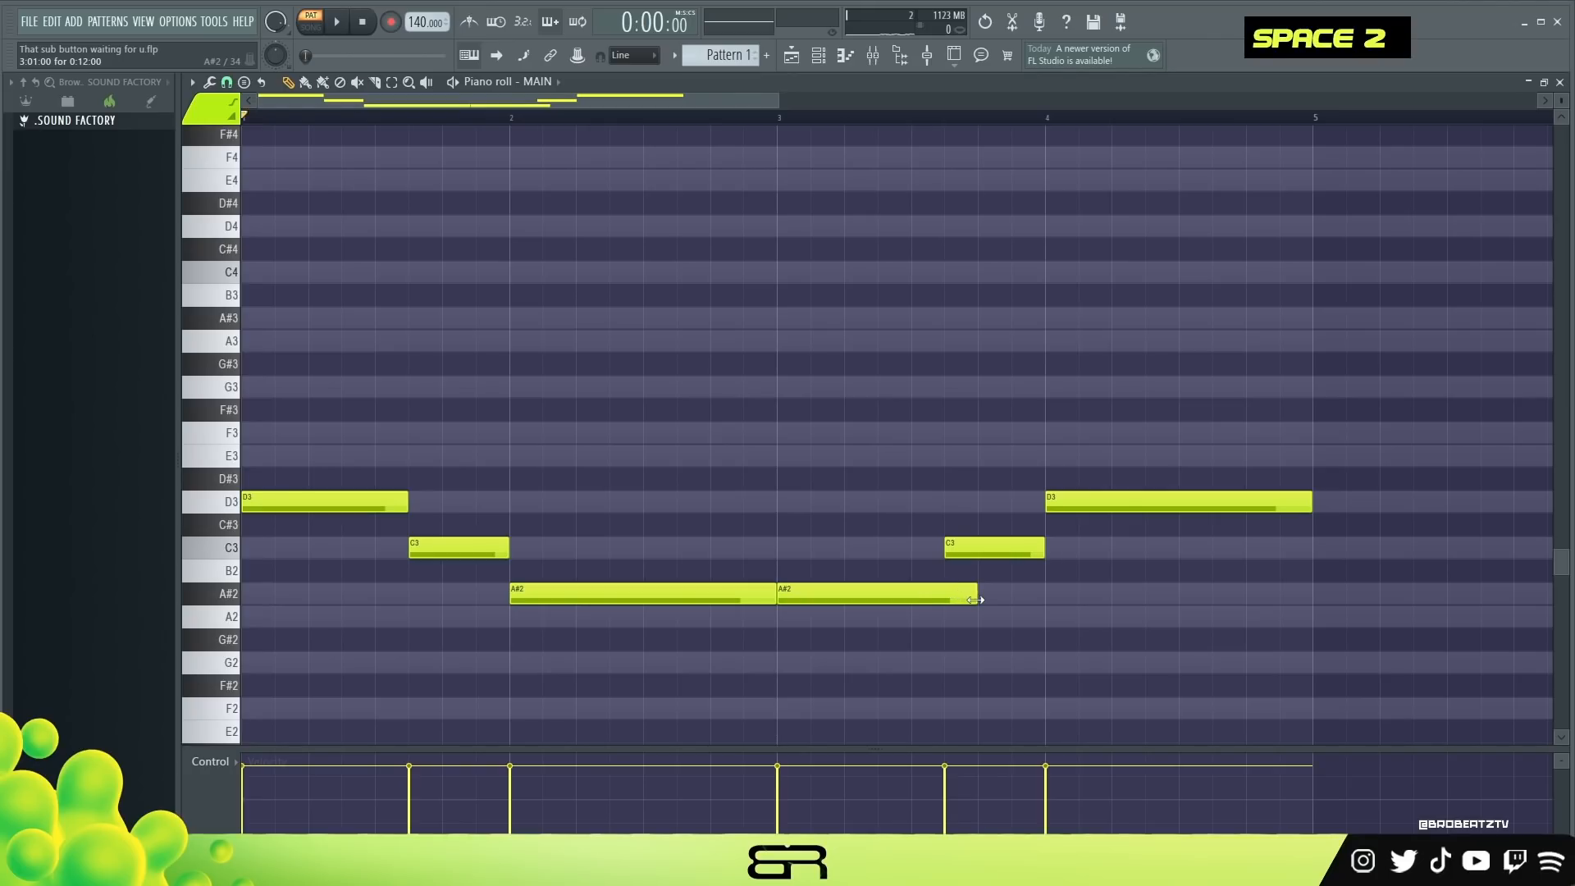
left_click_drag(976, 600, 945, 599)
Step: Duplicate the first D3 note one octave up to D4
scroll(484, 108, "up", 3)
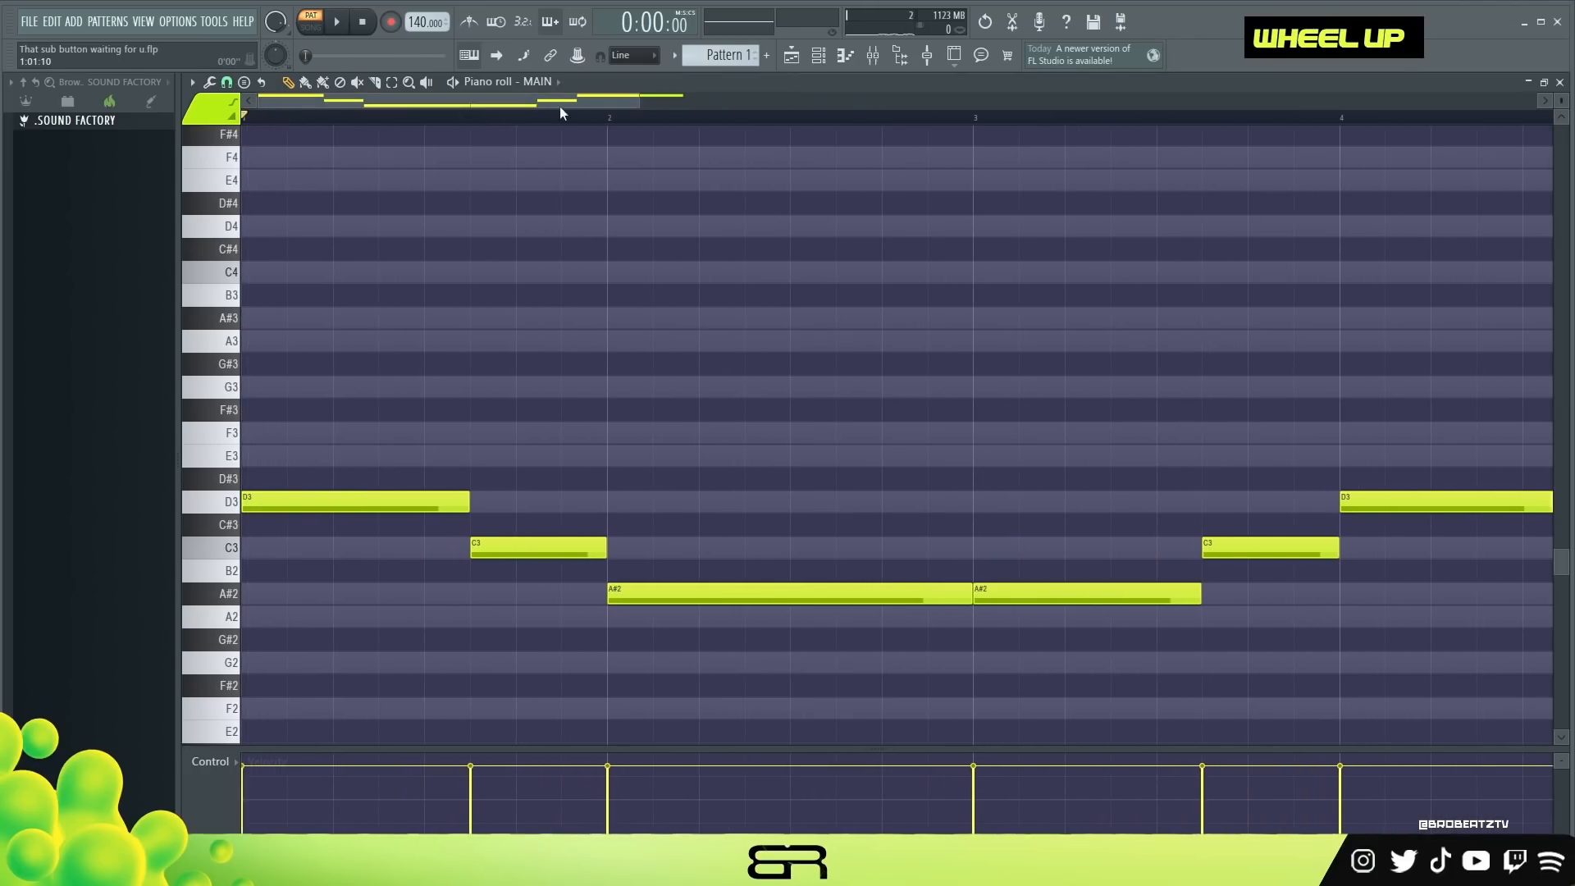
left_click_drag(641, 105, 645, 105)
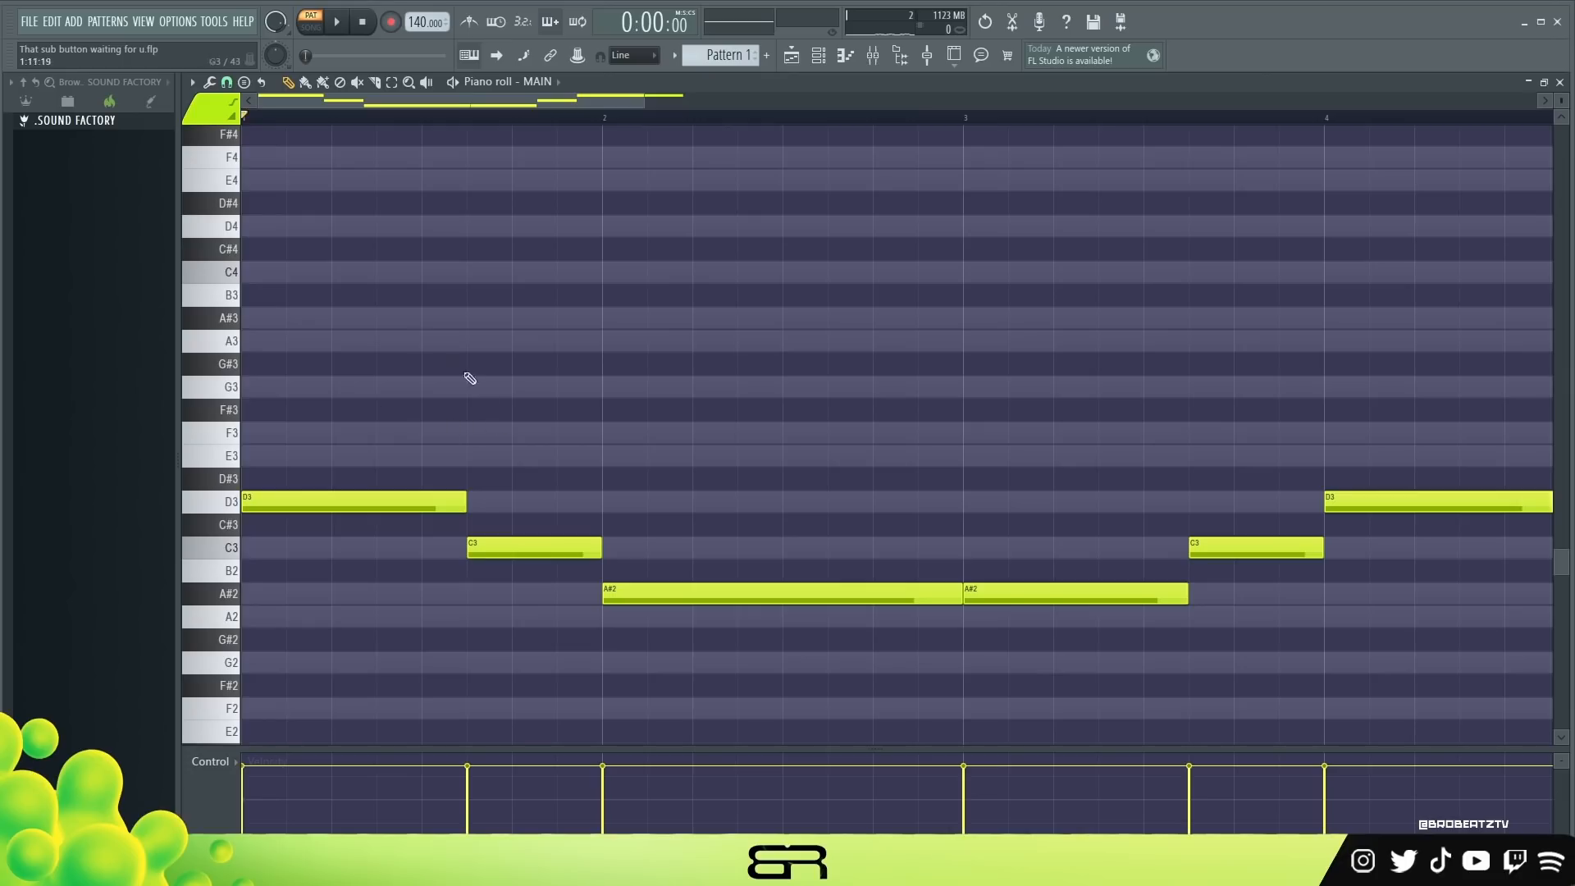
left_click_drag(327, 448, 321, 506)
left_click(279, 500, "shift")
key("ctrl+Up")
scroll(327, 376, "up", 3)
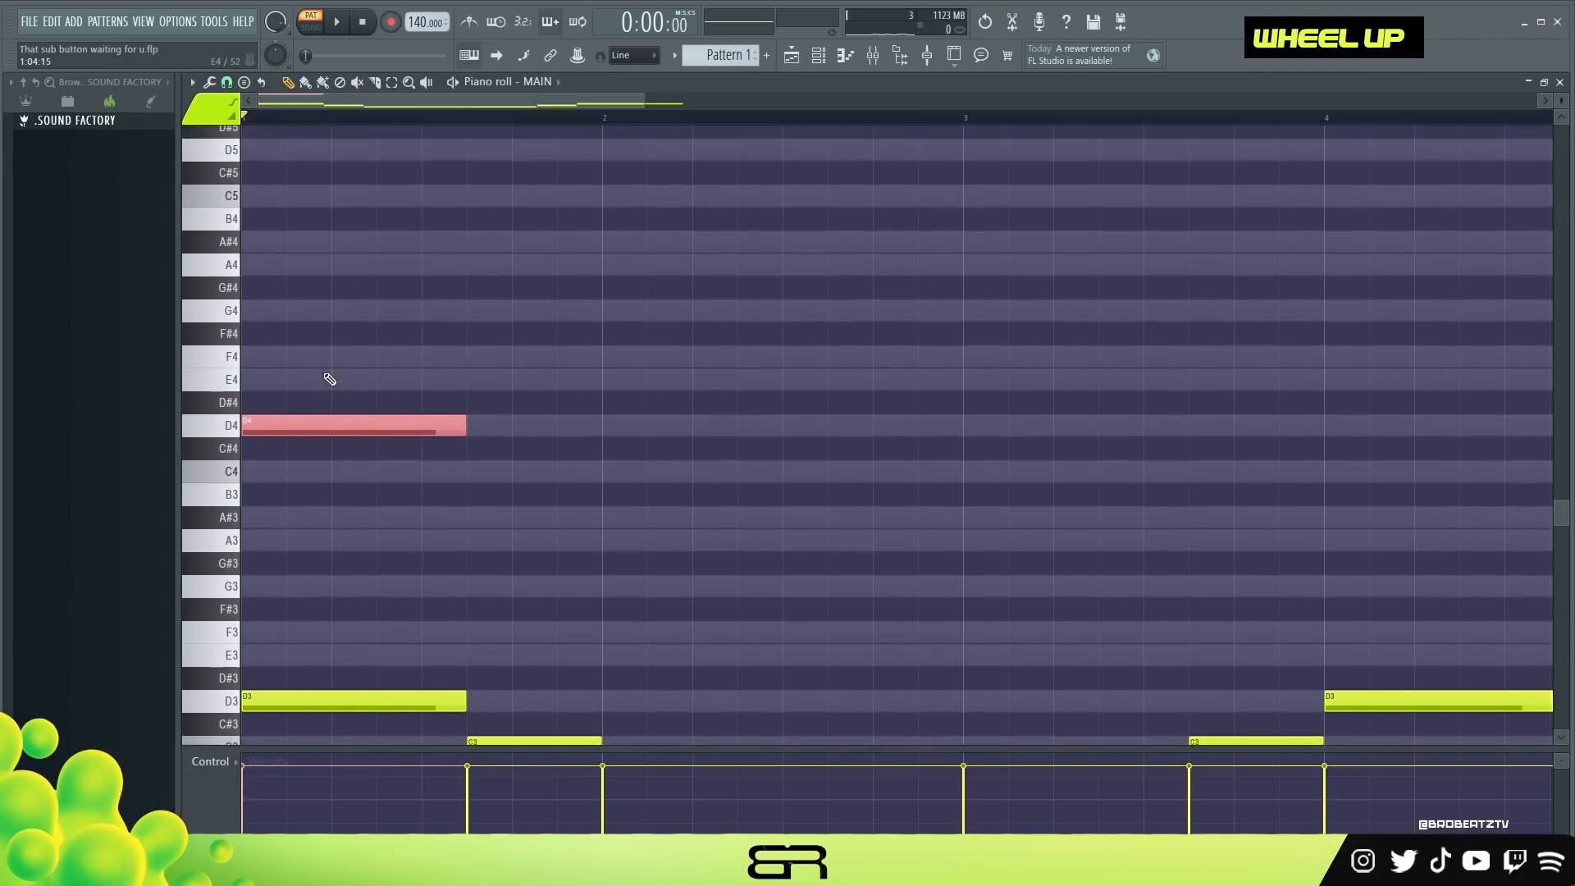
left_click(394, 309)
scroll(394, 308, "down", 1)
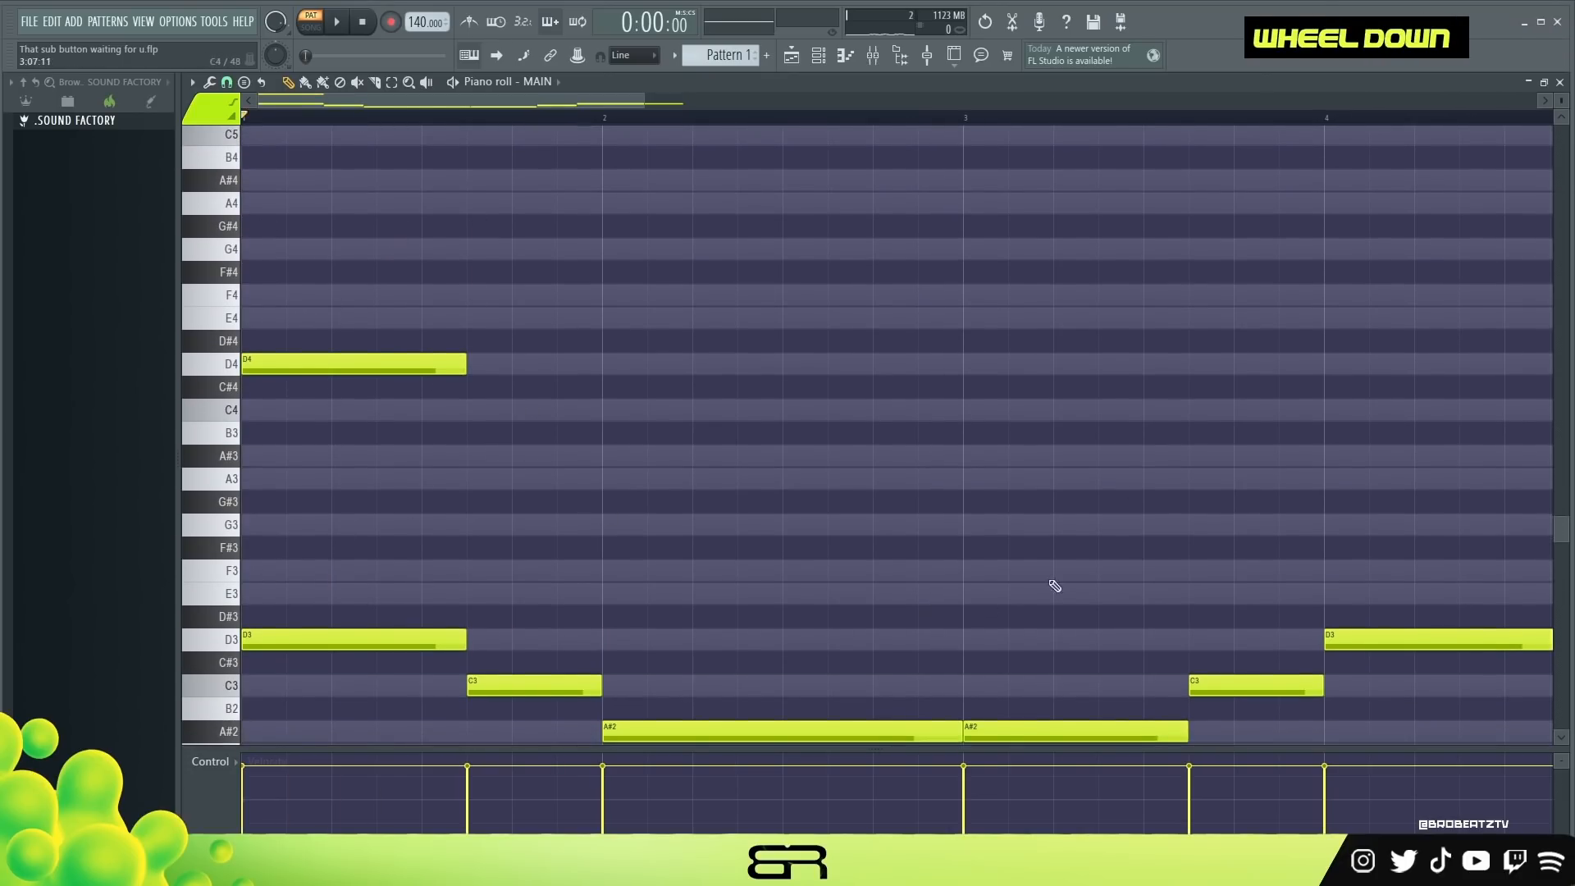
scroll(336, 424, "up", 1)
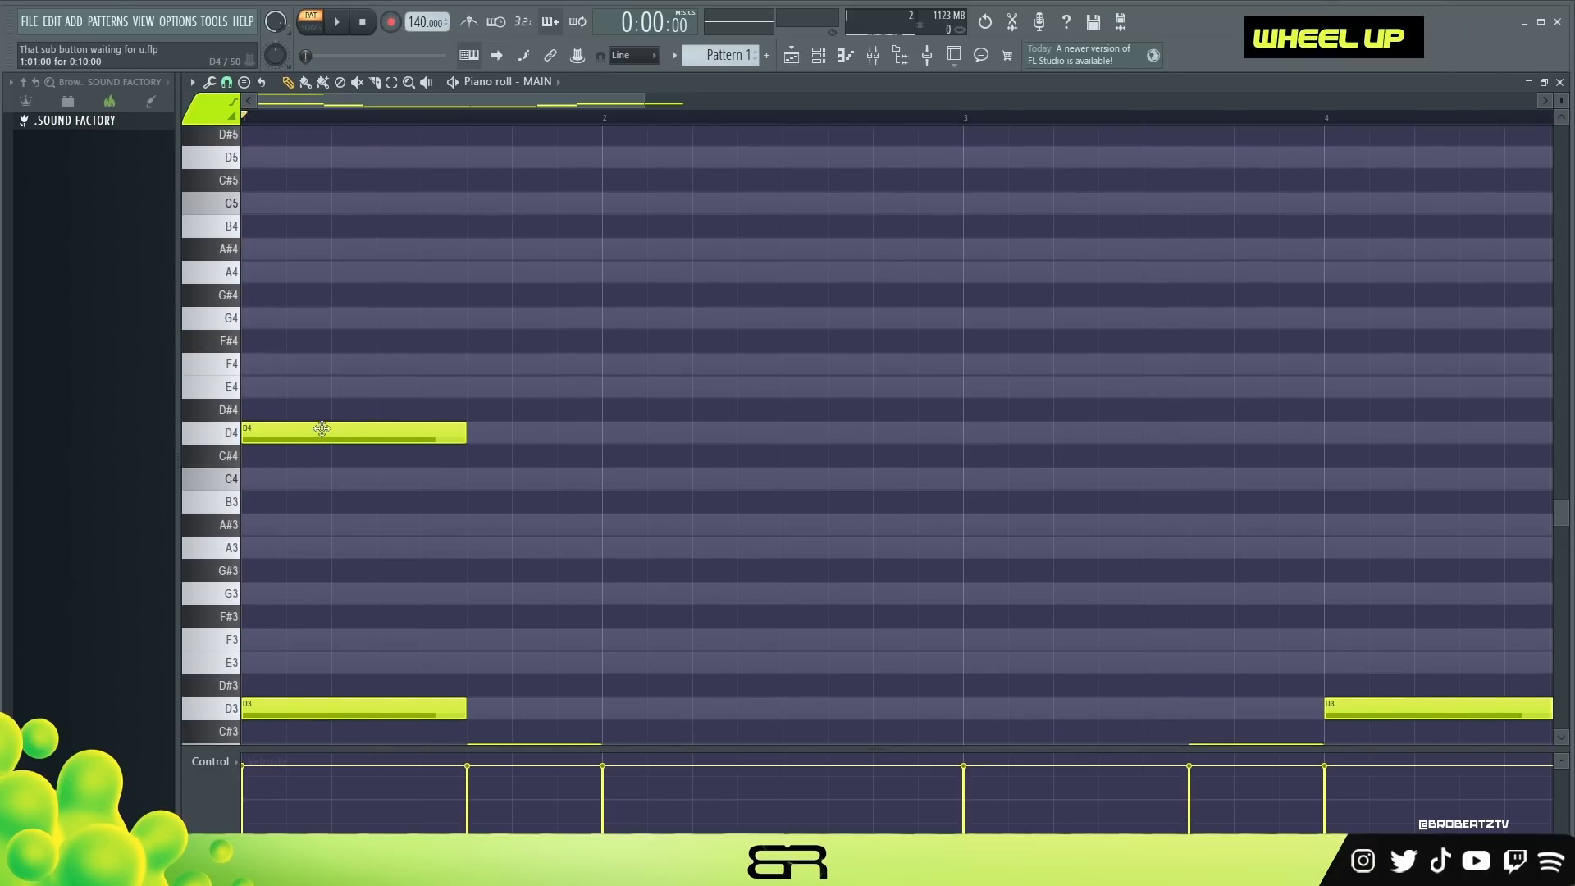
Step: Stack copies of the D4 note on F4, A4 and C5 to complete the first chord
left_click(324, 432, "ctrl")
left_click(329, 421, "shift")
left_click_drag(329, 421, 276, 269)
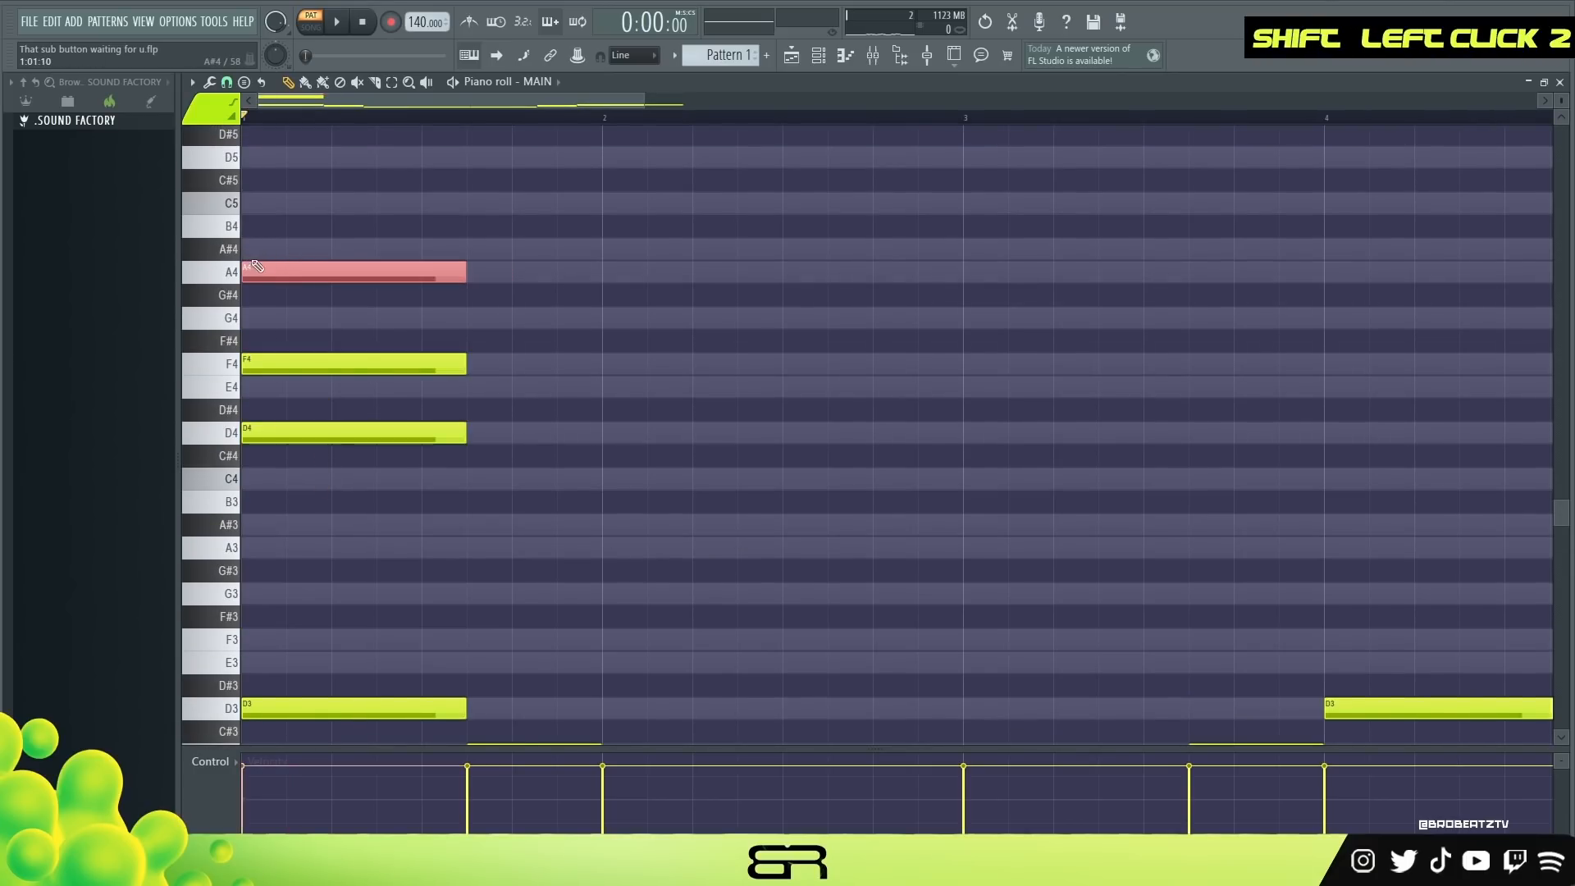
scroll(354, 389, "up", 2)
left_click_drag(303, 402, 302, 333)
left_click(524, 489)
scroll(524, 489, "down", 1)
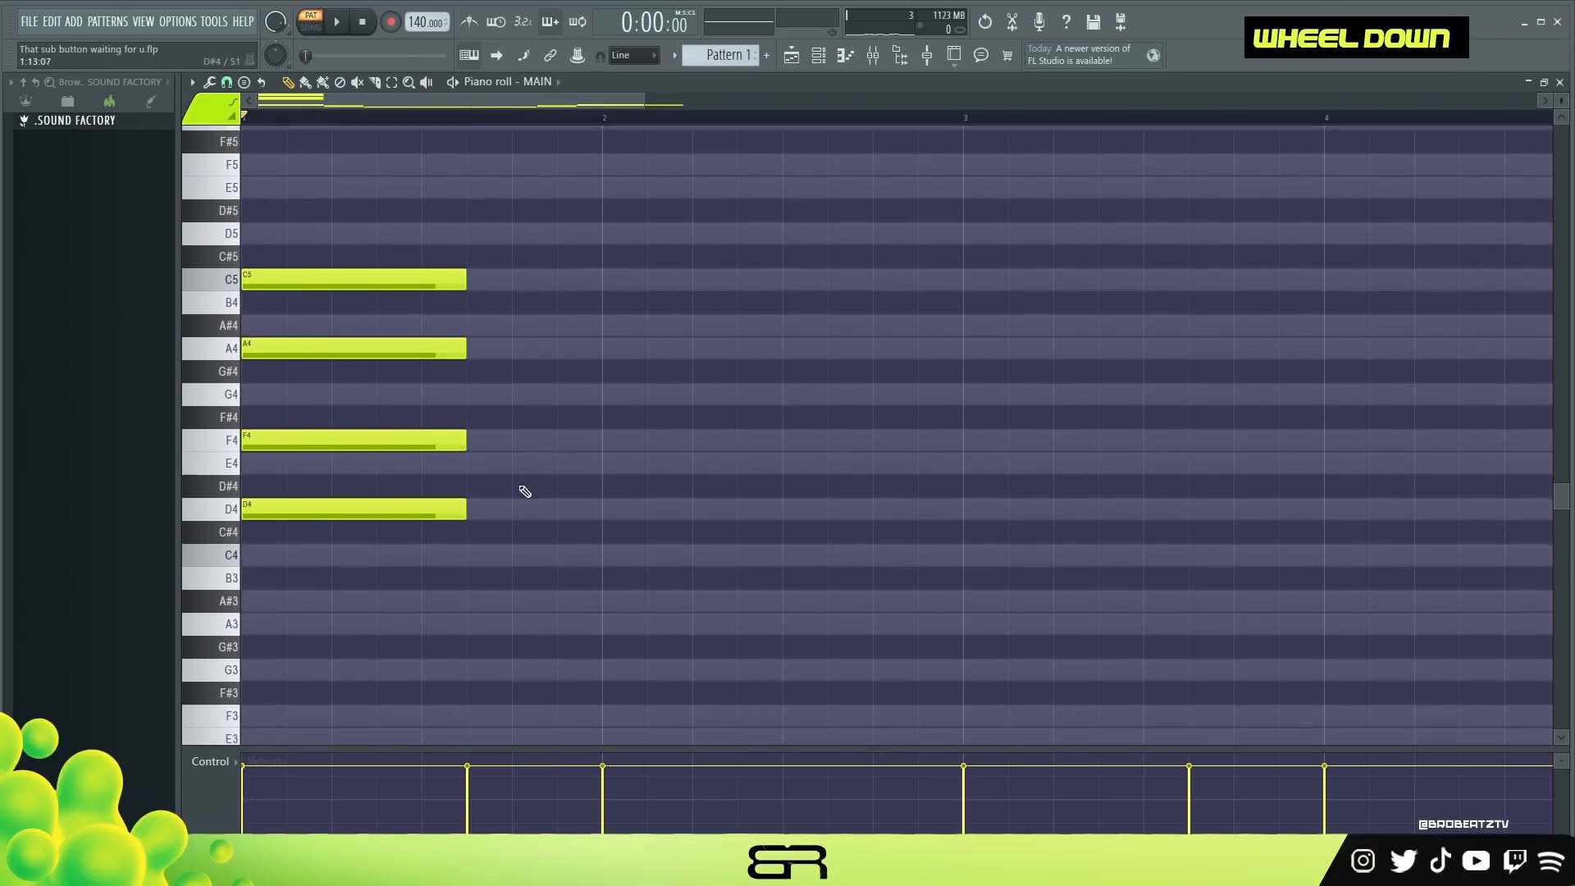
scroll(359, 436, "down", 1)
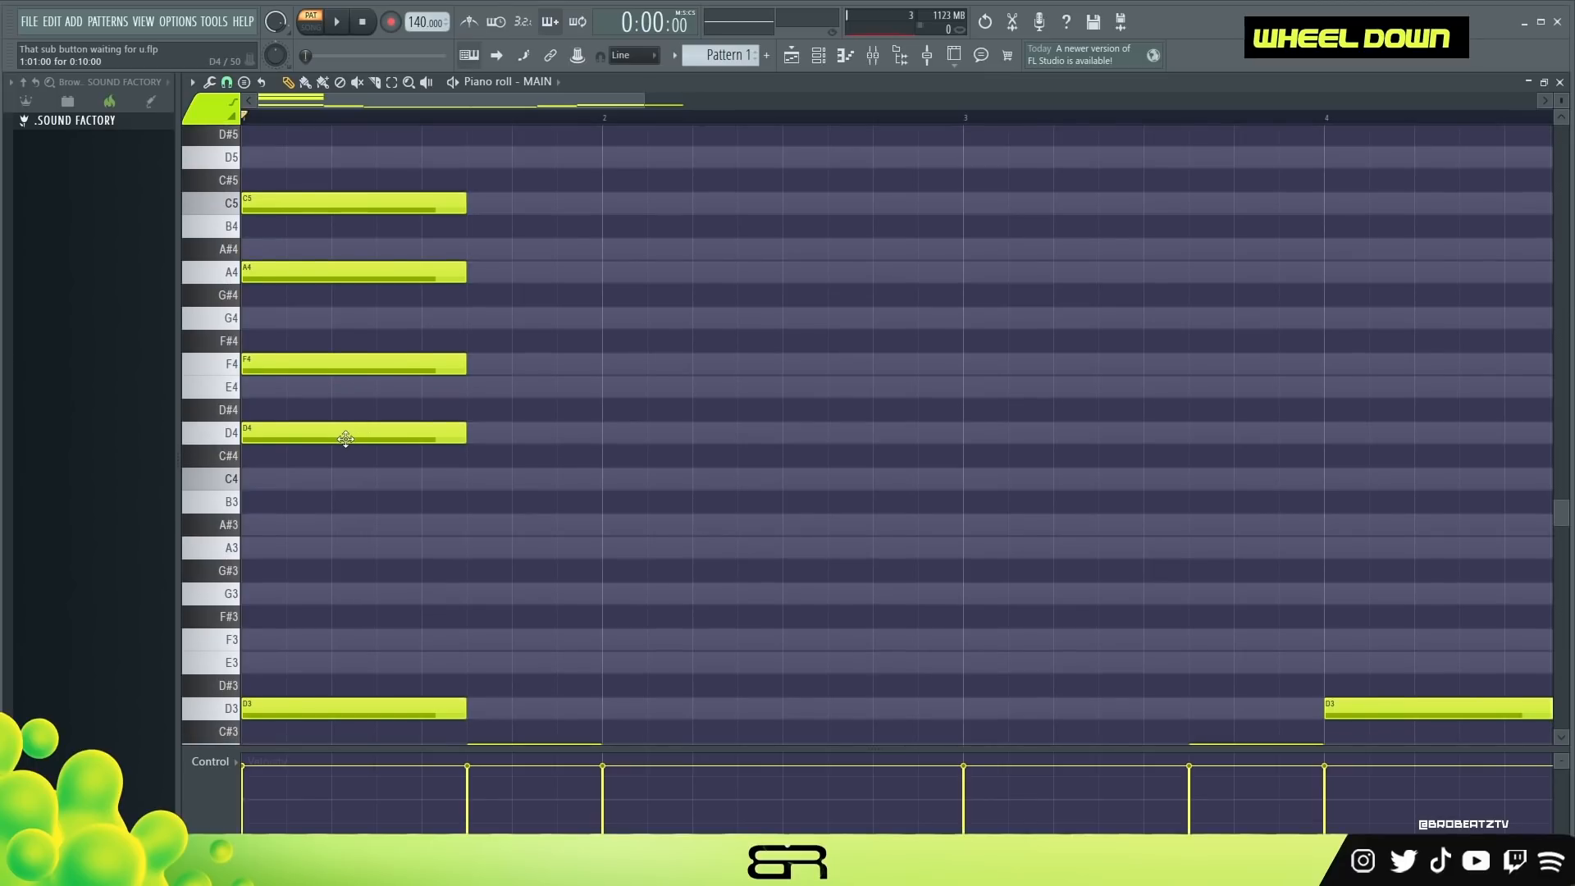
Step: Stagger the starts of D4, F4 and A4 by two, four and six steps, and play the chord back
left_click_drag(315, 436, 361, 436)
left_click_drag(335, 362, 380, 362)
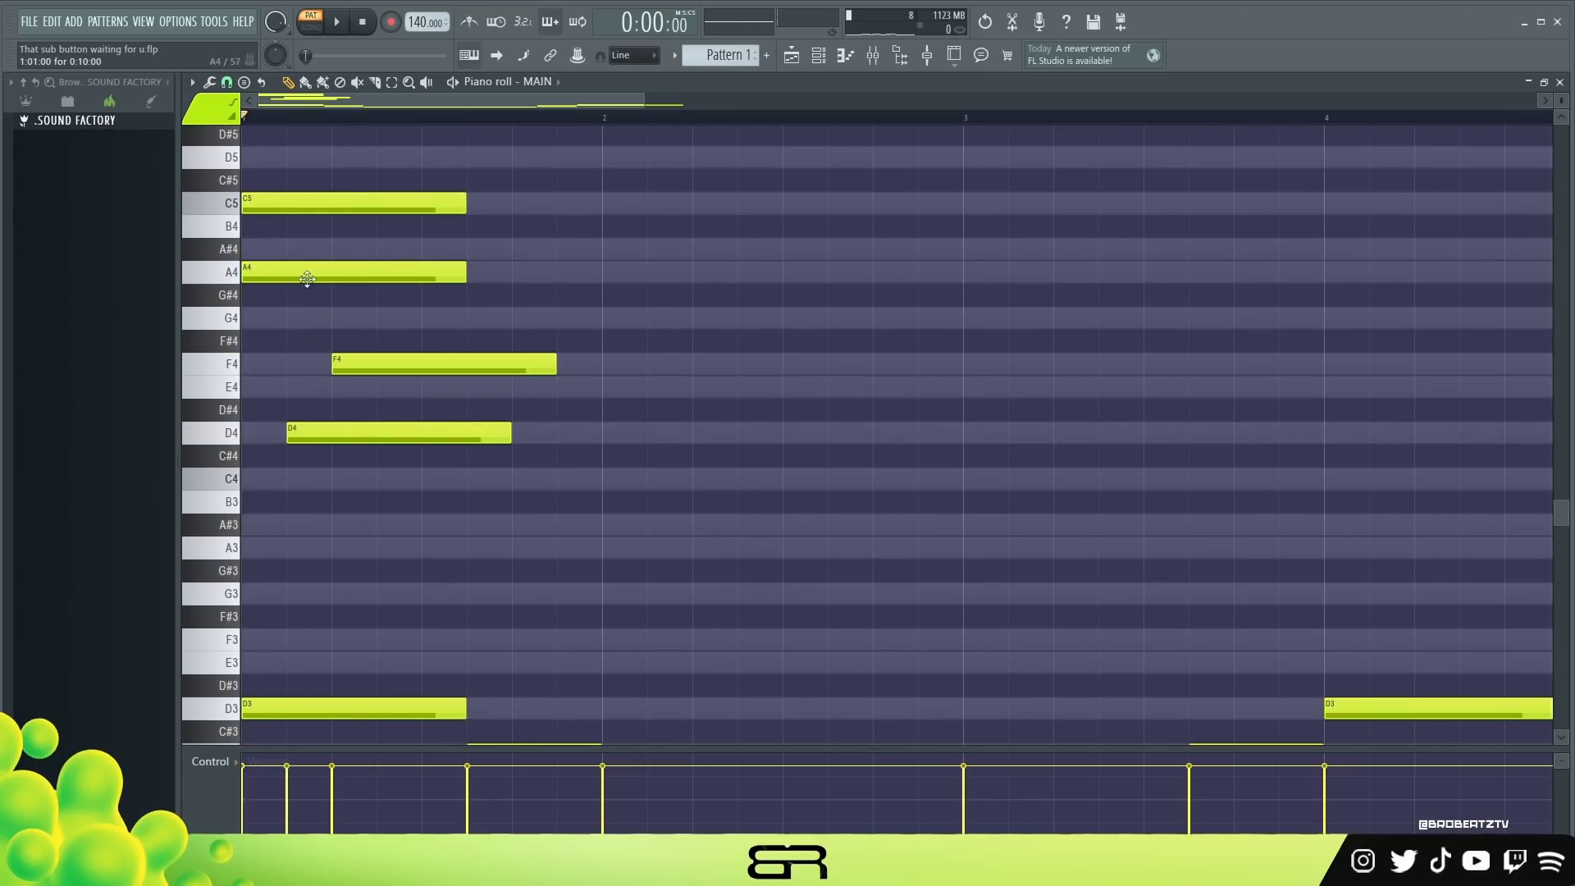
left_click_drag(302, 274, 462, 268)
key("space")
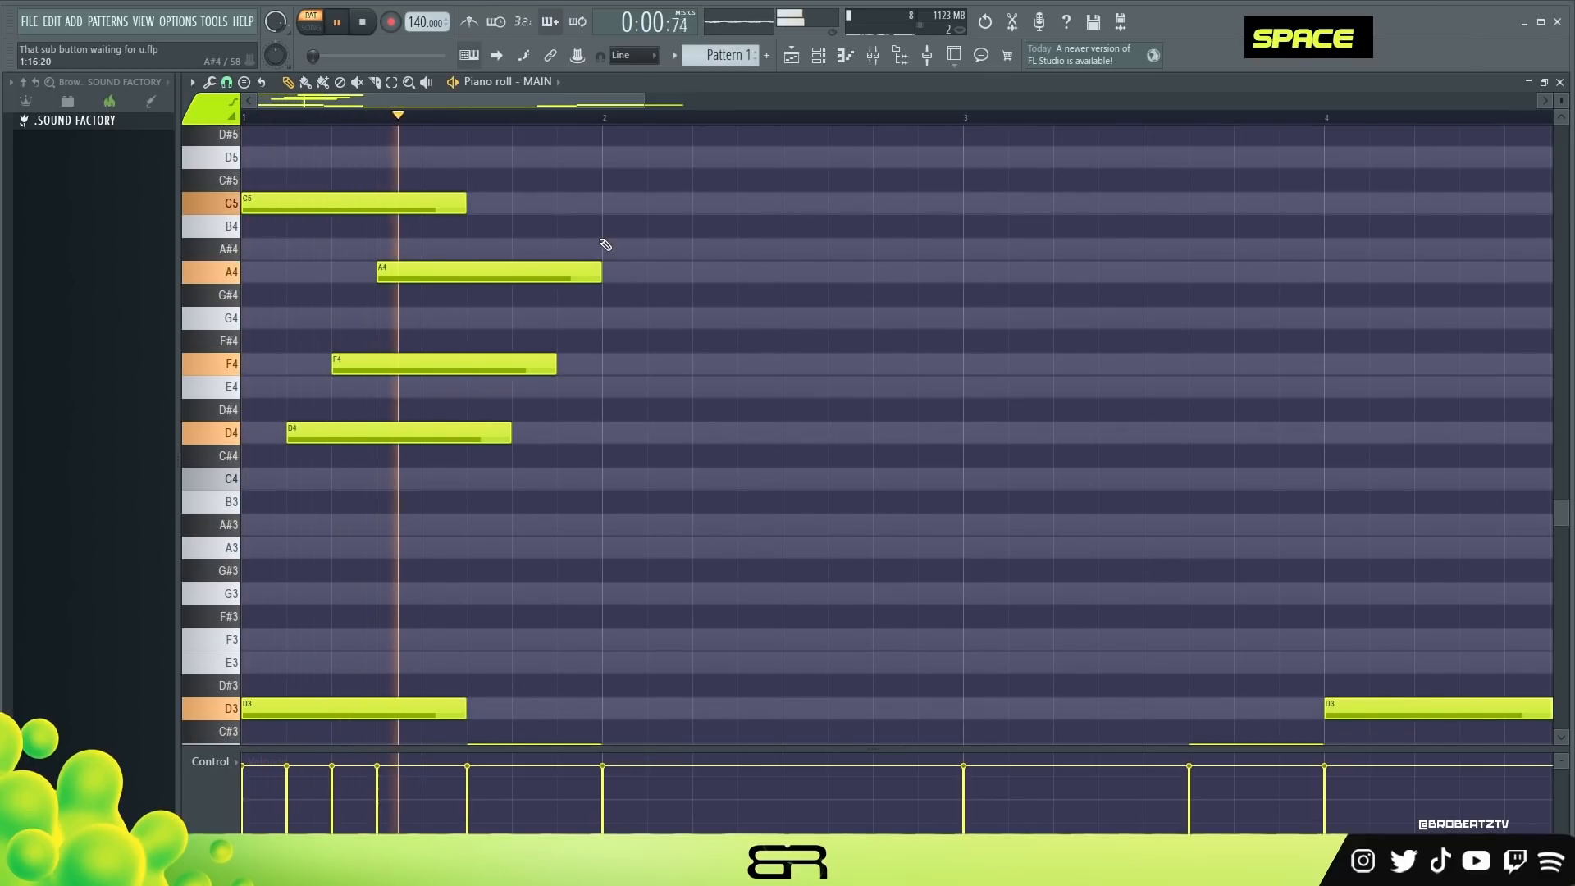
key("space")
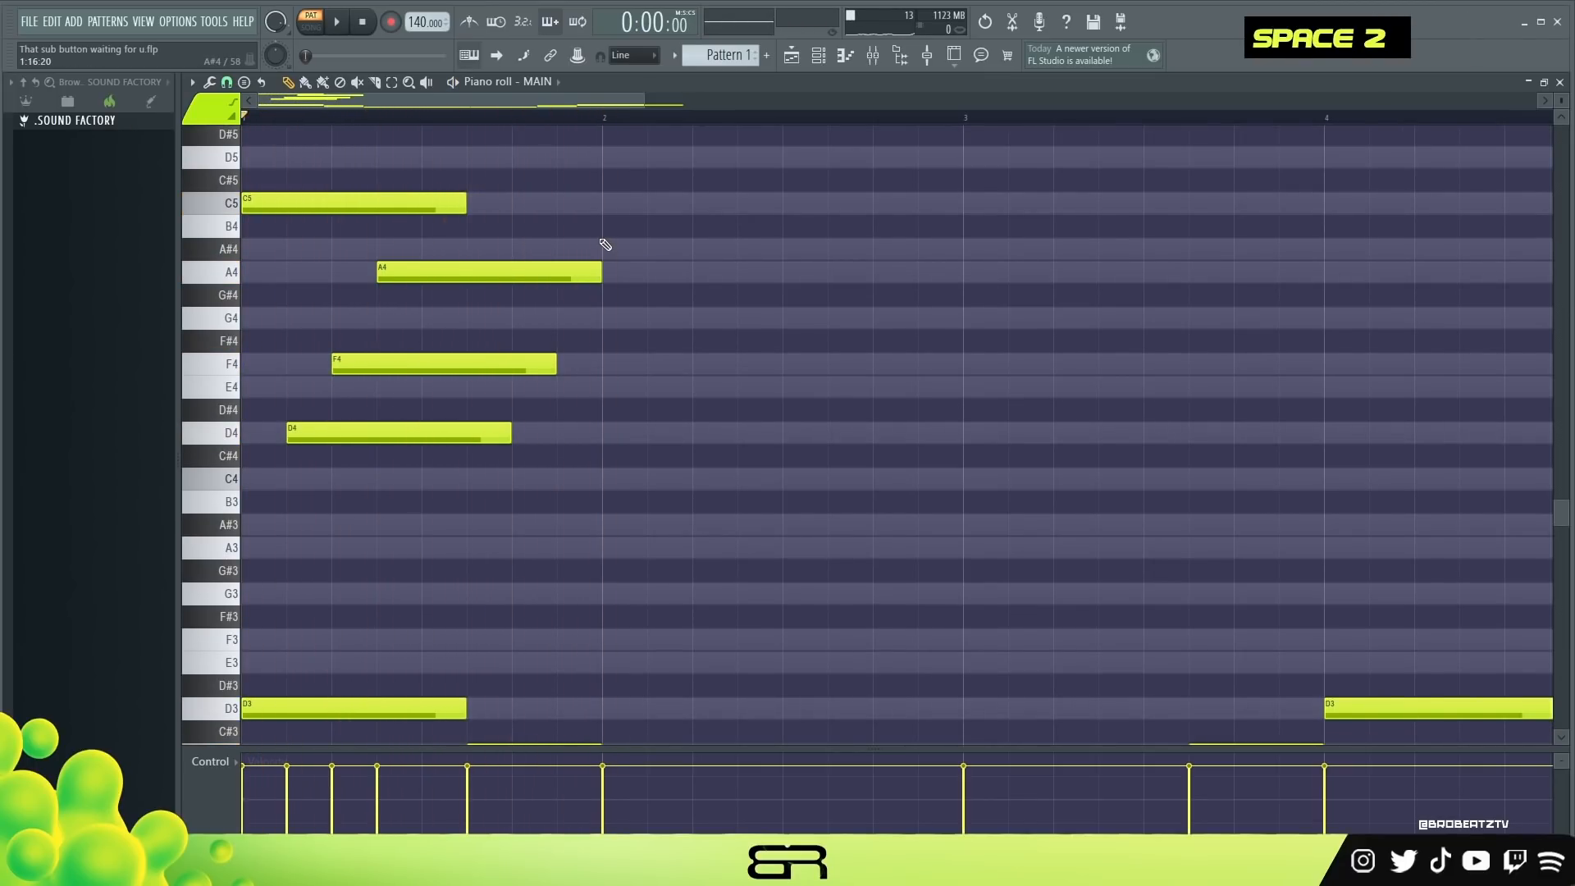
Step: Trim the staggered D4, F4 and A4 notes to end together with the C5 note
scroll(605, 247, "down", 1)
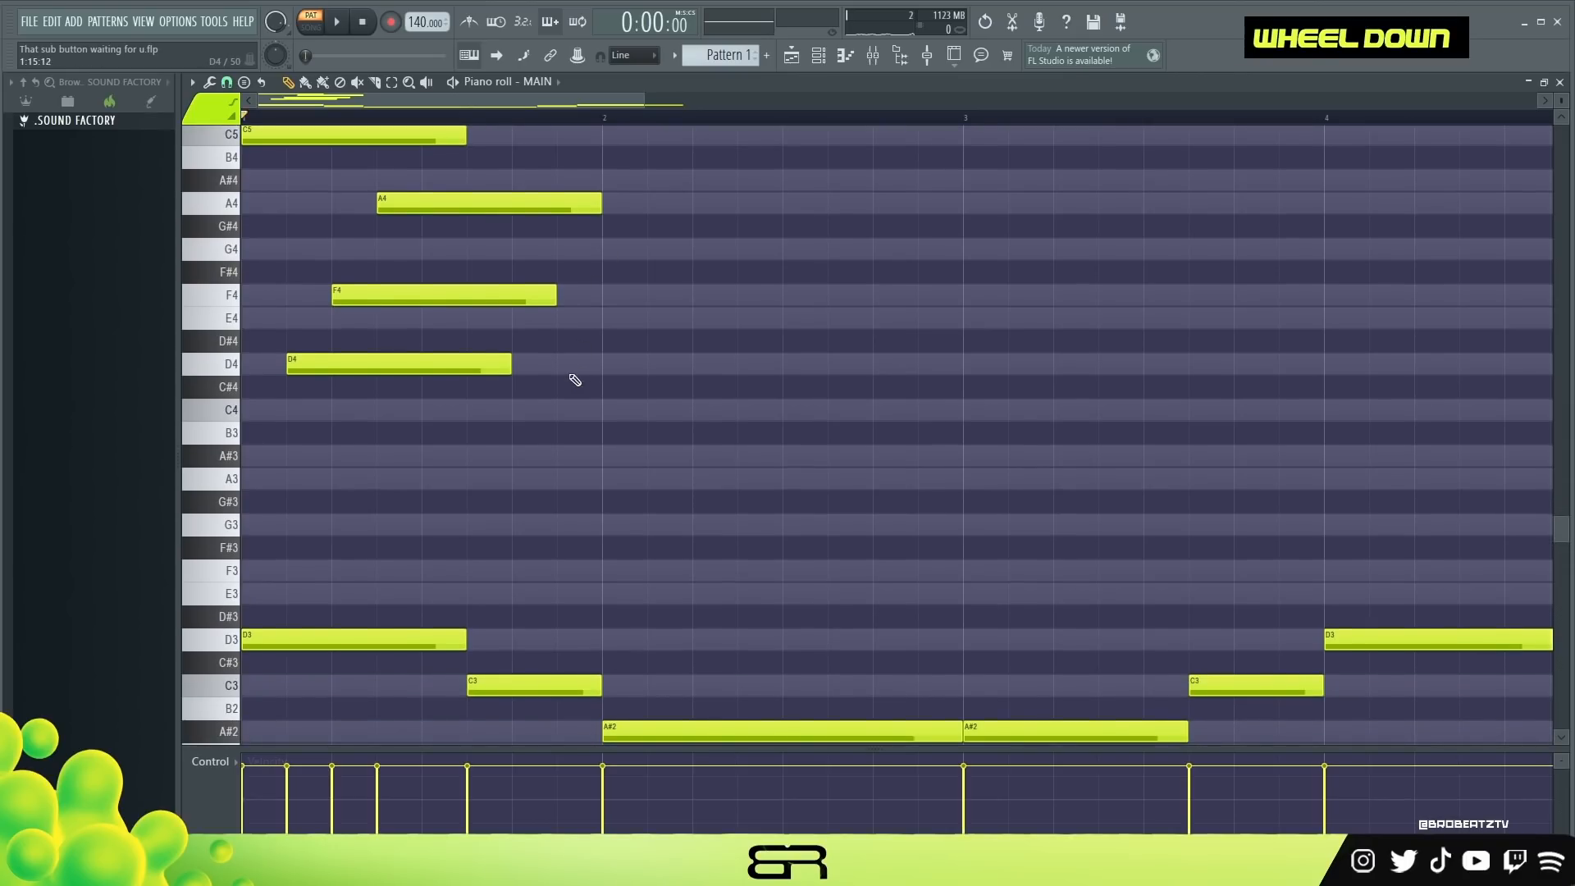
scroll(566, 379, "down", 1)
scroll(492, 352, "up", 3)
left_click_drag(574, 305, 492, 508)
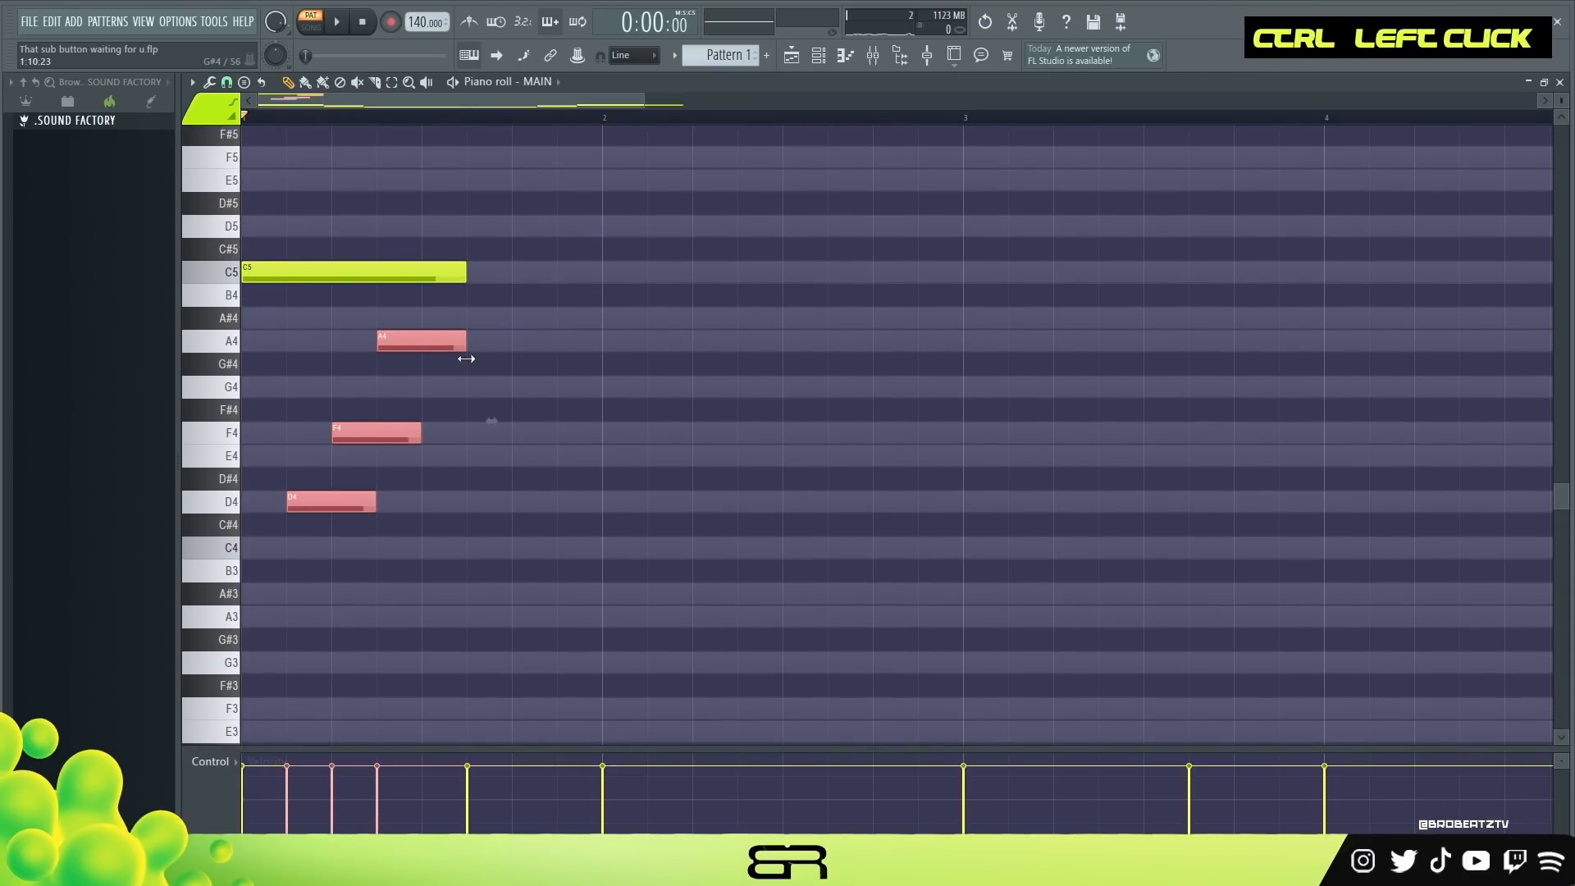
right_click(449, 477)
left_click_drag(375, 507, 467, 507)
Step: Duplicate the first C3 up to C4, E4 and G4, and delay the starts of E4 and G4 by two and four steps
scroll(538, 387, "down", 2)
mouse_move(504, 686)
left_mouse_down("shift")
mouse_move(549, 691)
mouse_move(498, 410)
left_mouse_up("shift")
scroll(573, 563, "up", 3)
left_click_drag(520, 616, 515, 434, "shift")
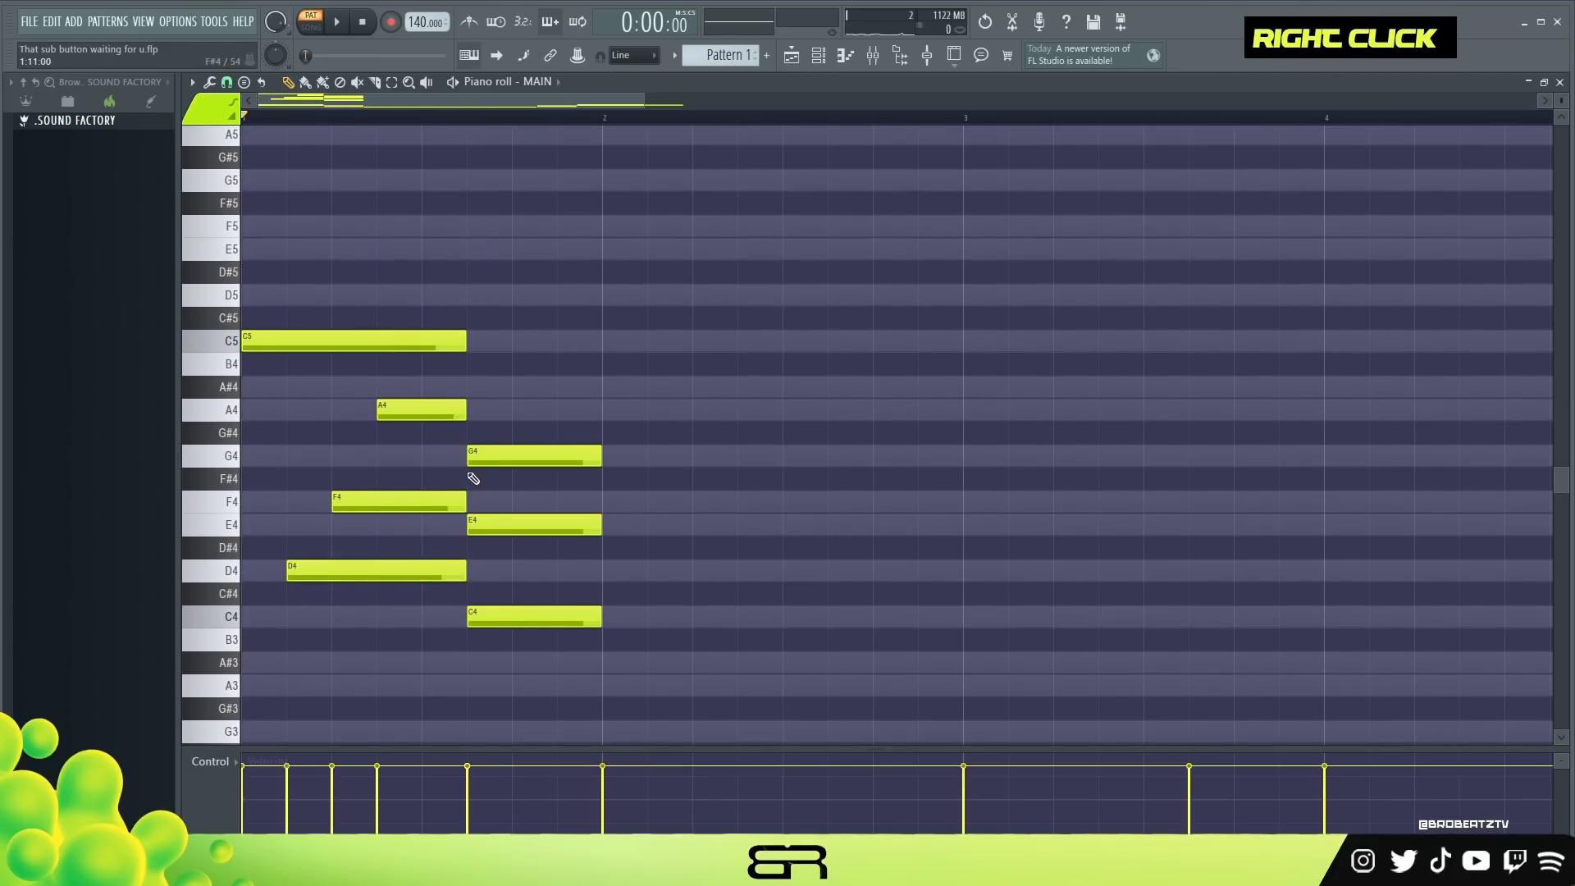
left_click_drag(465, 525, 533, 525)
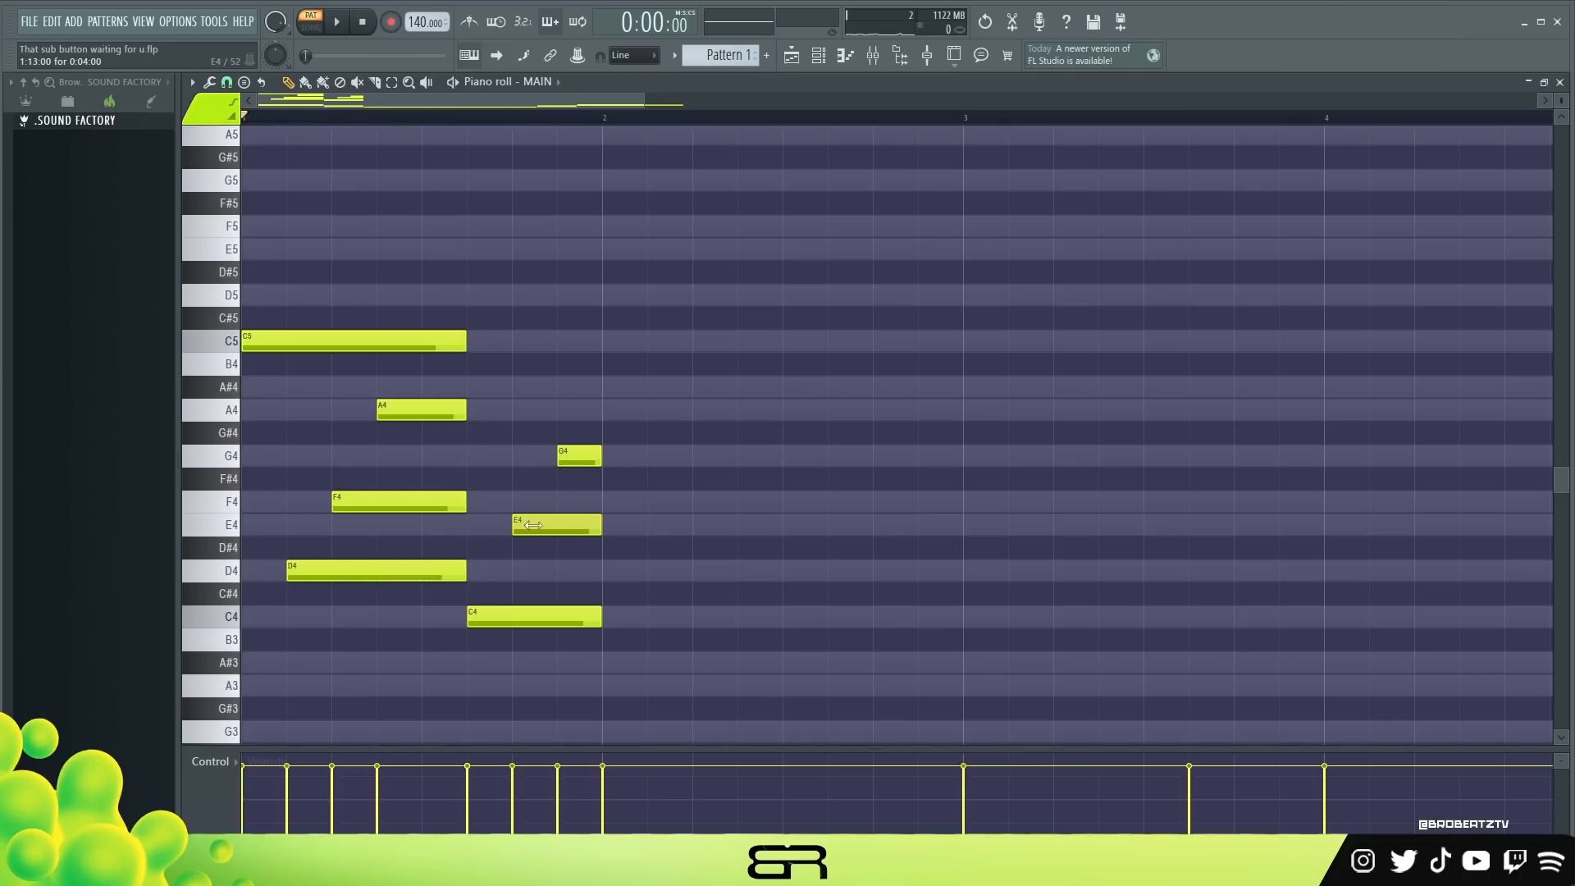
Step: Copy the C5 note over the second chord, trim it to the bar's end, and duplicate both C5 notes across bar 2
left_click_drag(382, 341, 652, 343, "shift")
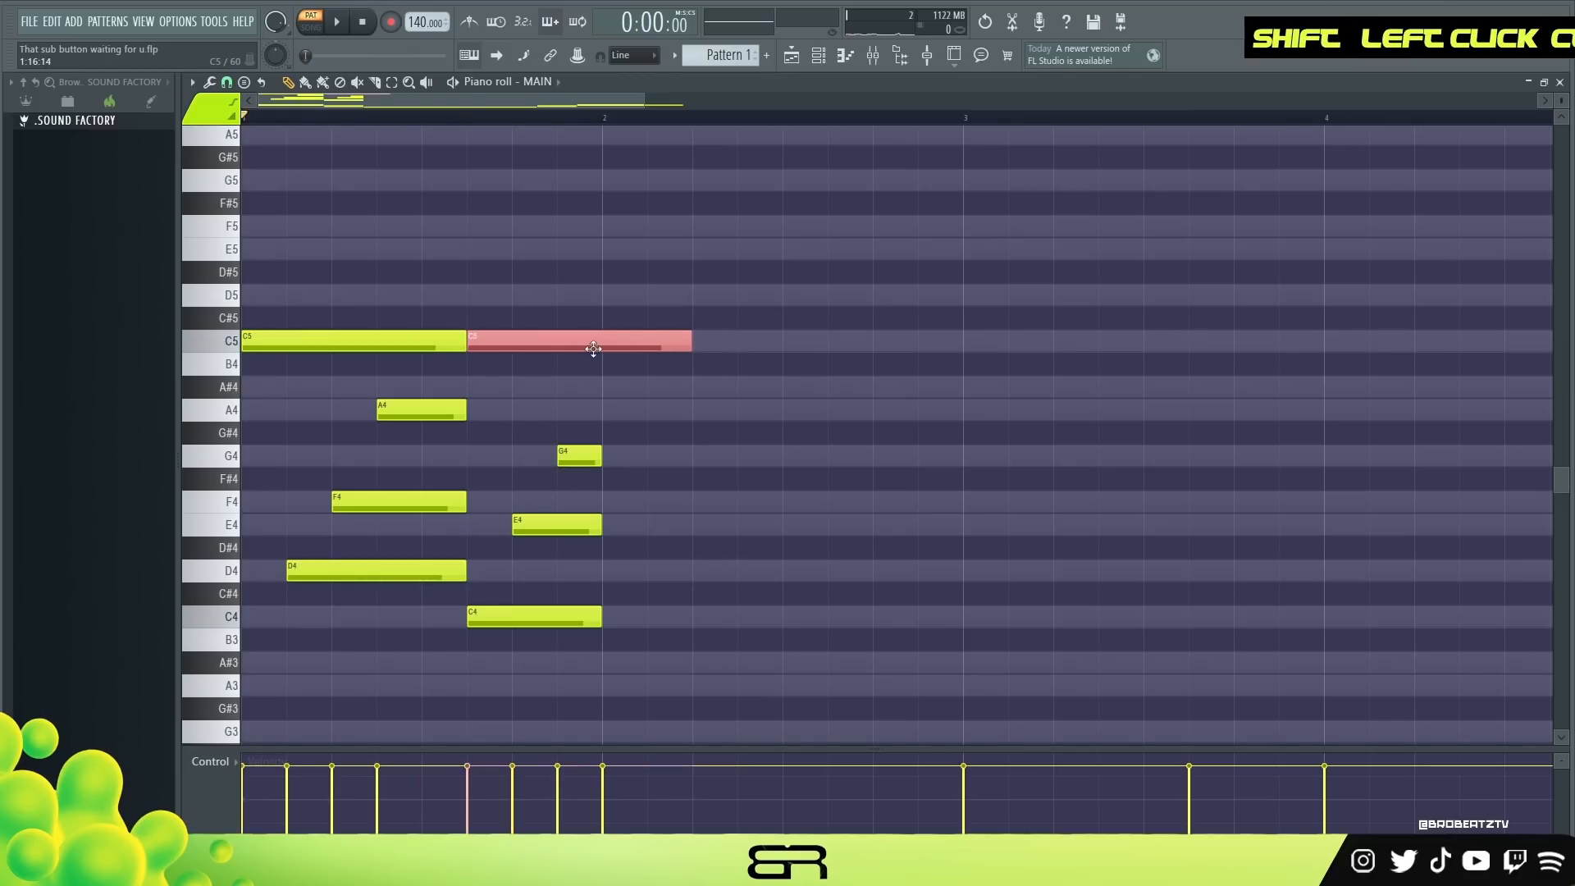
mouse_move(696, 377)
left_mouse_down("ctrl")
mouse_move(246, 310)
mouse_move(700, 356)
left_mouse_up("ctrl")
Step: Duplicate the bar 2 A#2 note up to A#3, D4, F4 and A4 to form a full chord
scroll(814, 399, "down", 3)
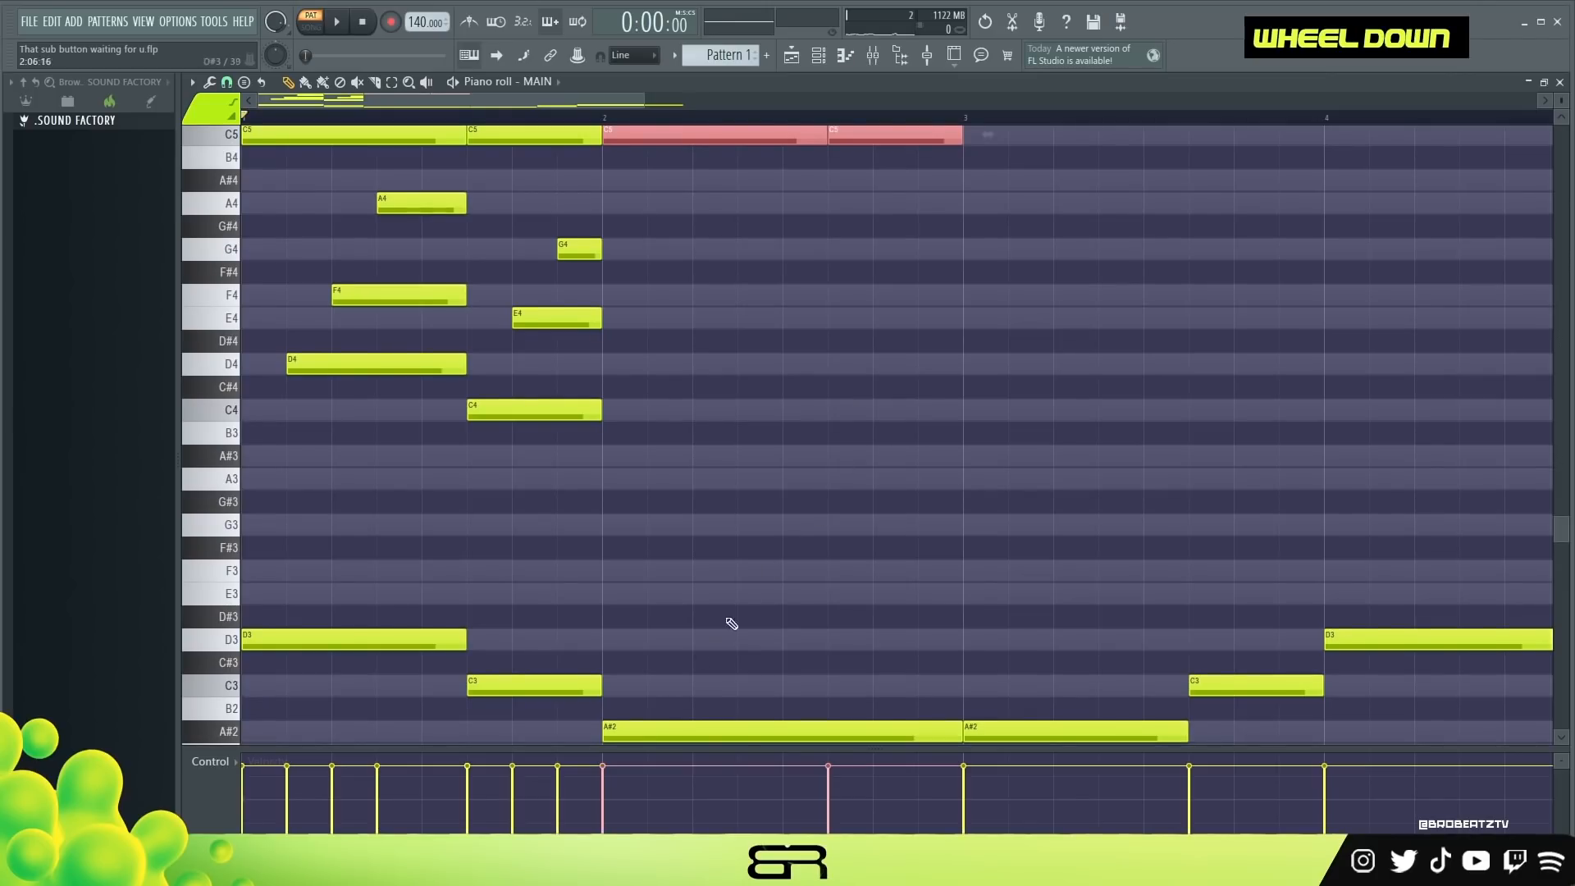
left_click(640, 726, "ctrl")
left_click(648, 725, "shift")
key("ctrl+Up")
right_click(701, 507)
left_click(648, 456, "ctrl")
left_click_drag(626, 450, 651, 200, "shift")
right_click(696, 232)
Step: Play the pattern repeatedly from the start to check the first chords
key("space")
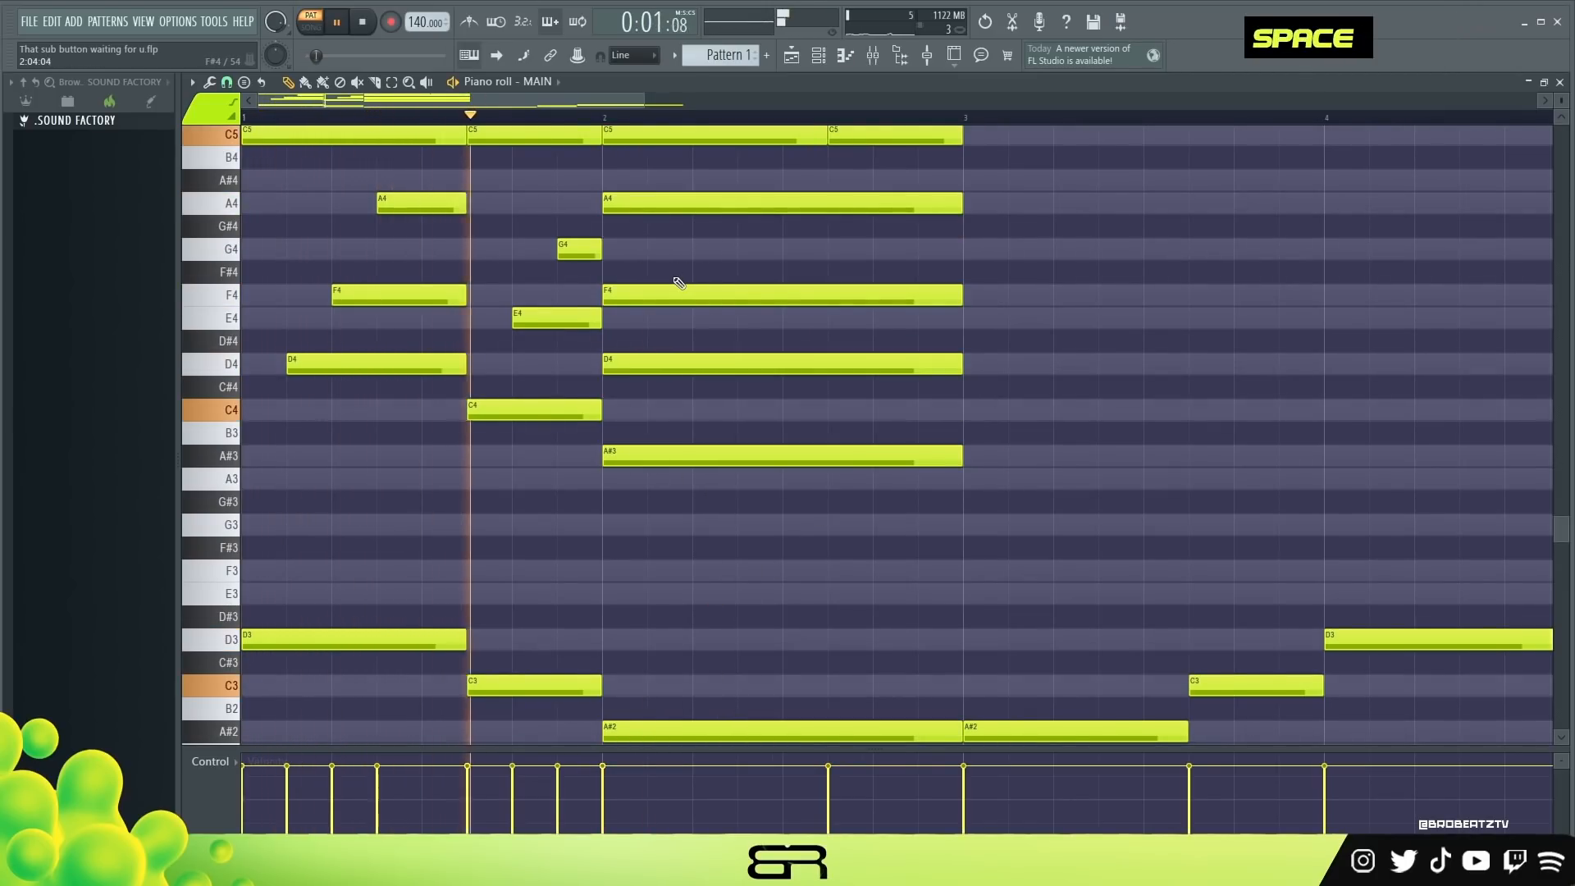
key("space")
key("space")
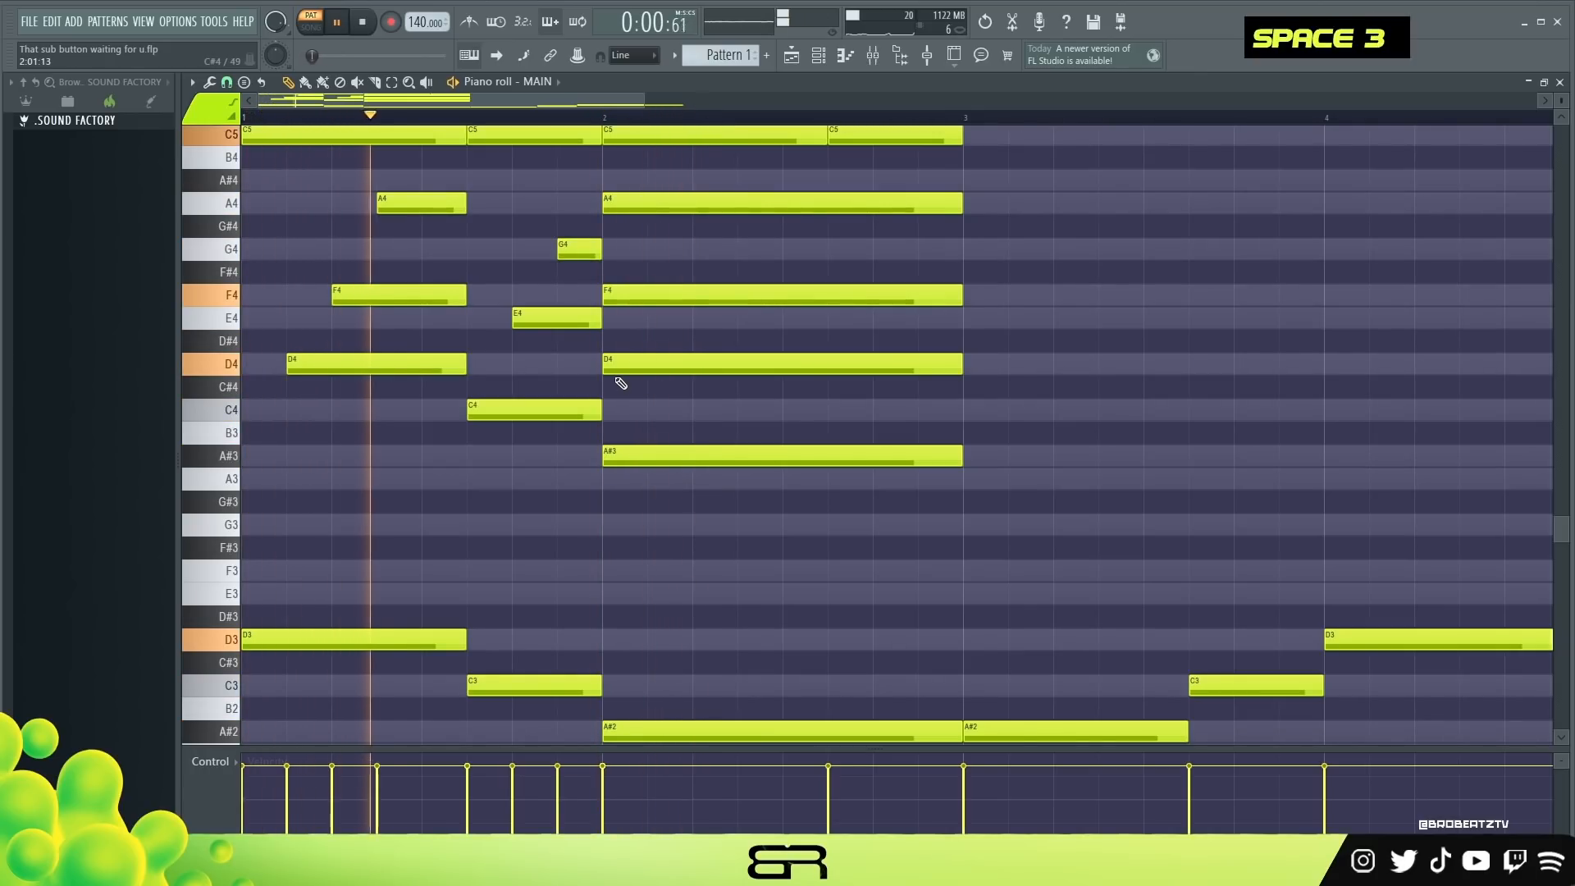
key("space")
key("space")
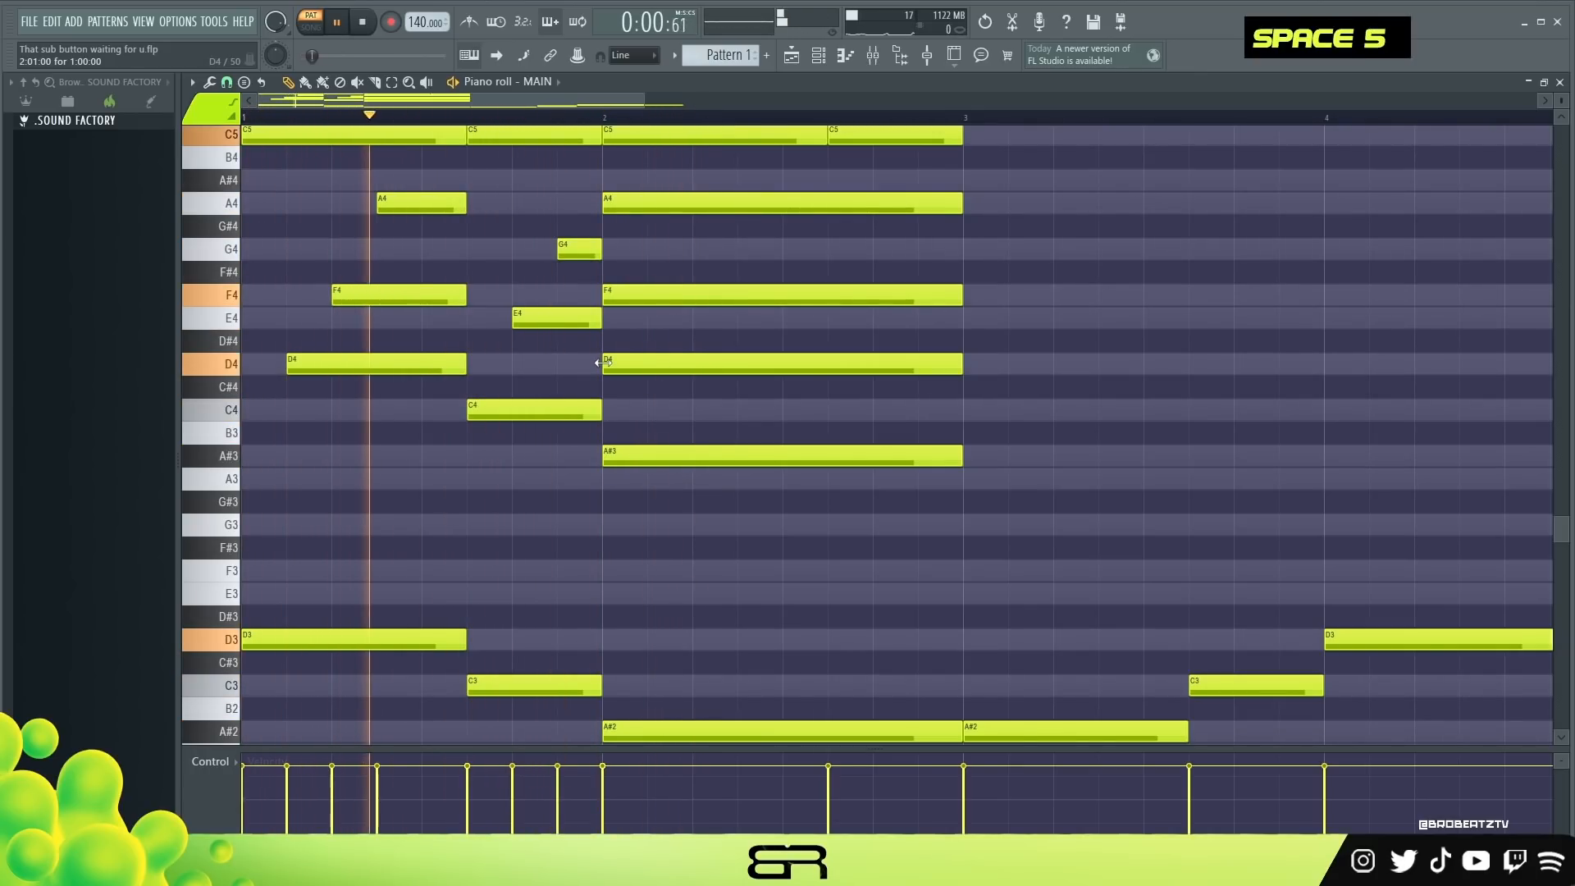
Step: Delete the bar 2 D4 note and delay the starts of F4 and A4 by four and six steps
key("space")
right_click(603, 362)
left_click_drag(605, 297, 696, 306)
key("space")
left_click_drag(605, 203, 738, 205)
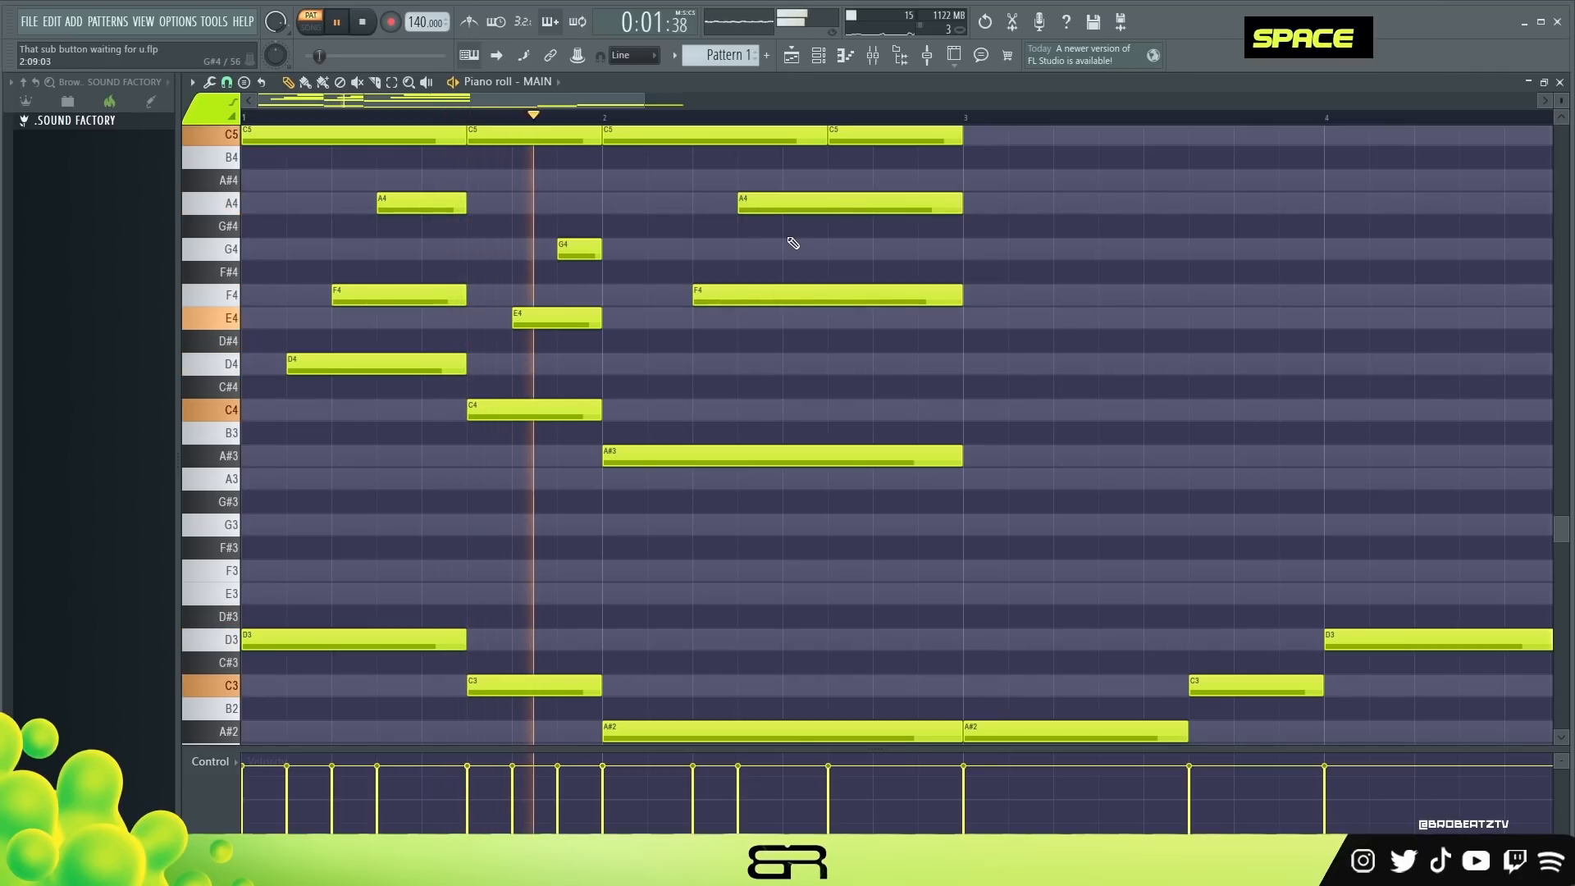
key("space")
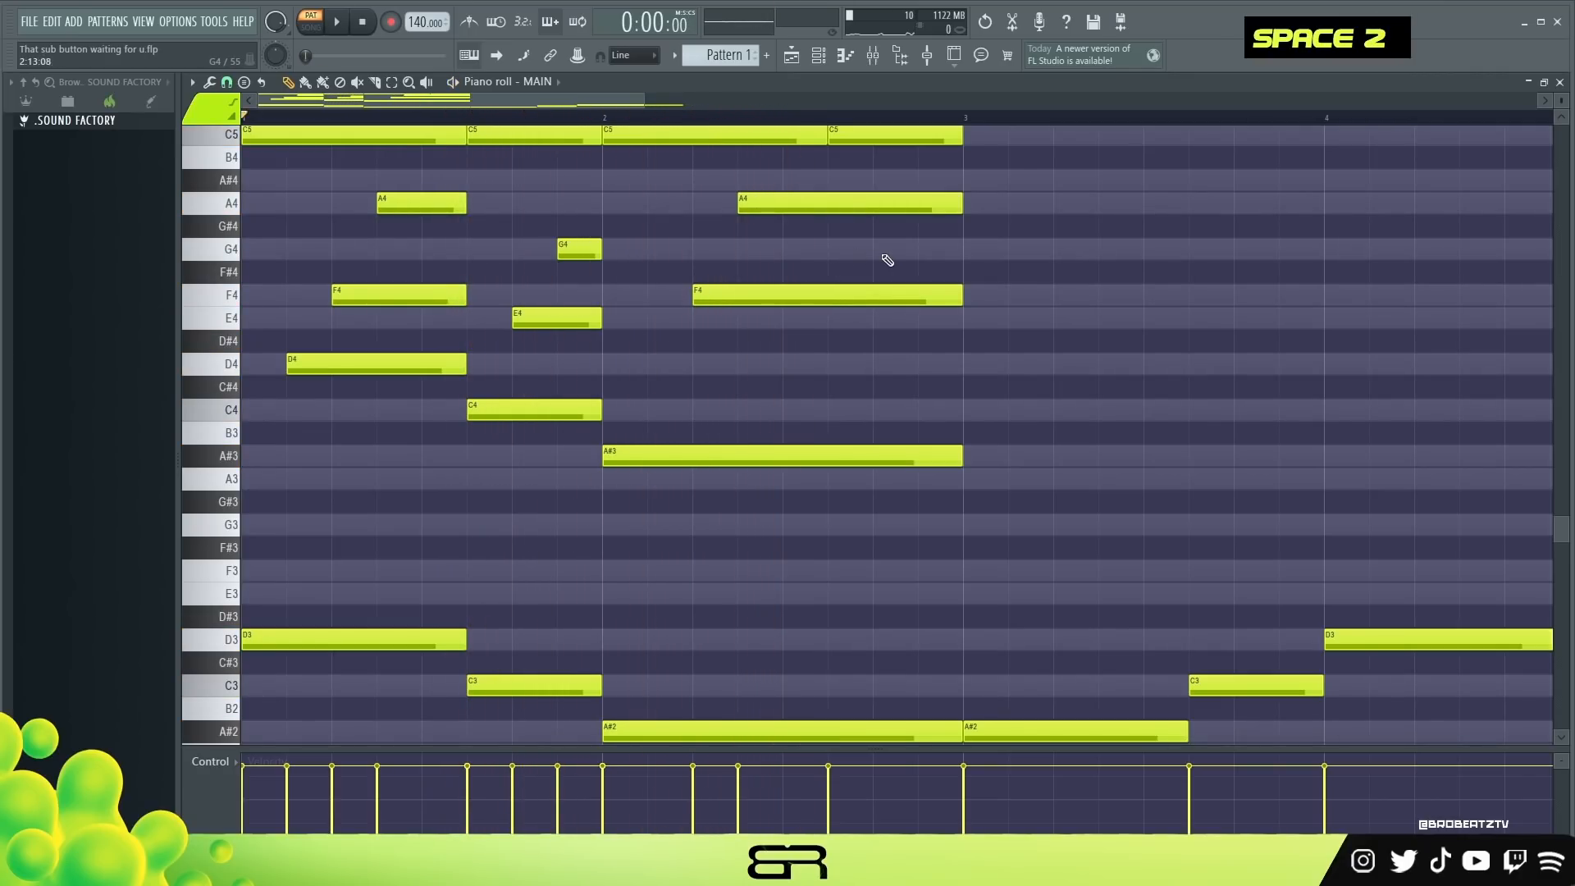
Step: Shorten the bar 2 F4 and A4 notes together so they end with the first C5 note of that bar
key("space")
left_click(908, 205, "ctrl")
left_click(951, 295, "ctrl")
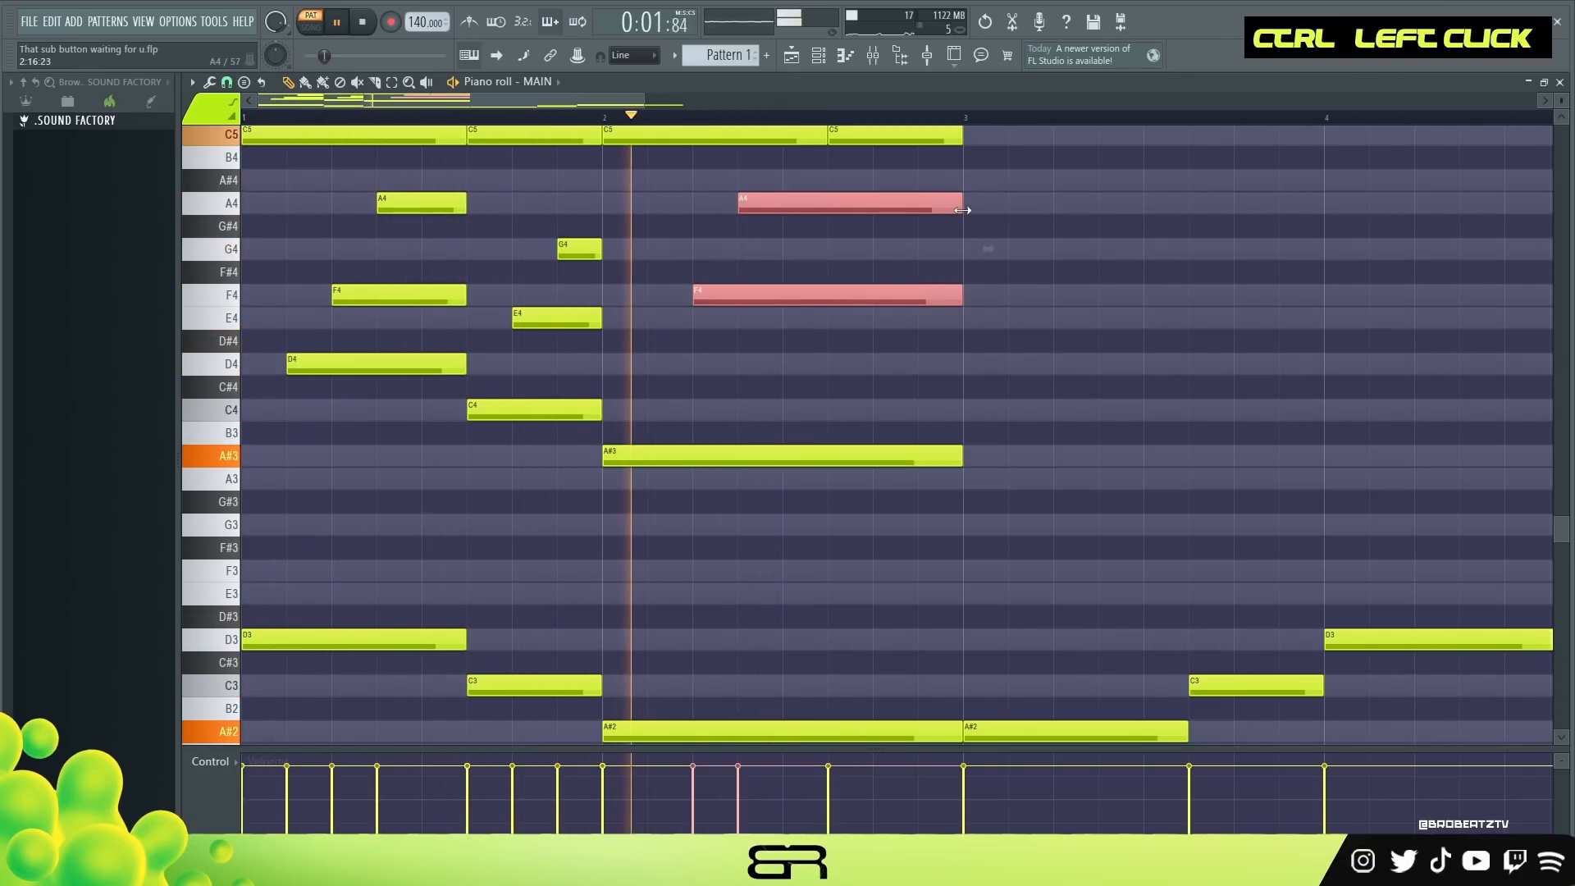
left_click_drag(962, 210, 829, 210)
key("space")
Step: Copy the E4 and G4 notes from the end of bar 1 to the end of bar 2 and play the result
left_click(864, 373)
scroll(864, 372, "up", 2)
left_click_drag(522, 261, 906, 394)
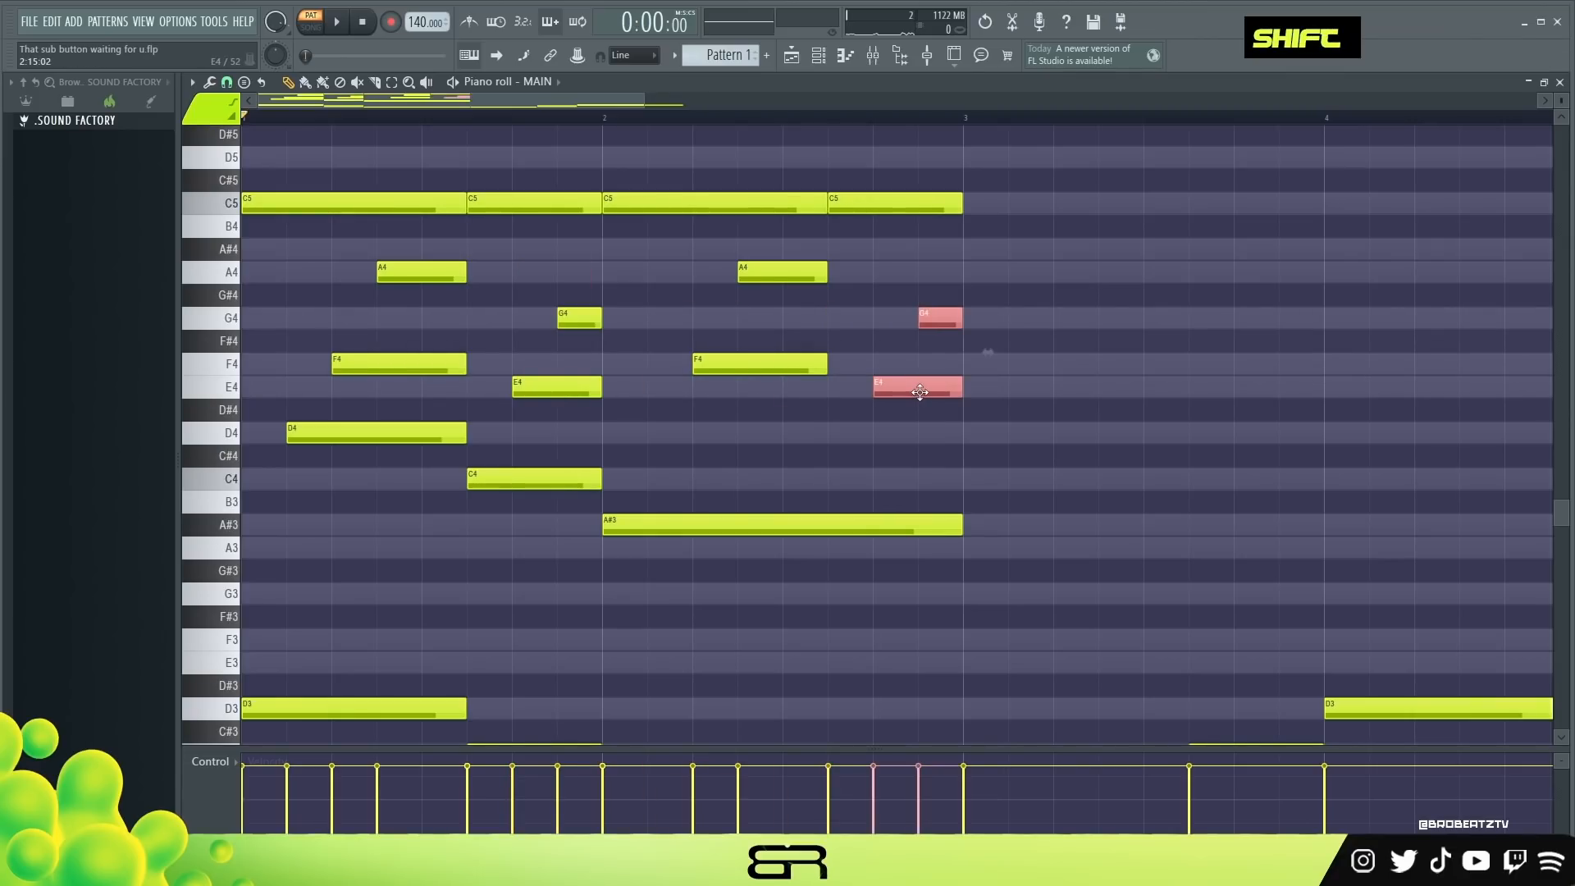
right_click(615, 394)
key("space")
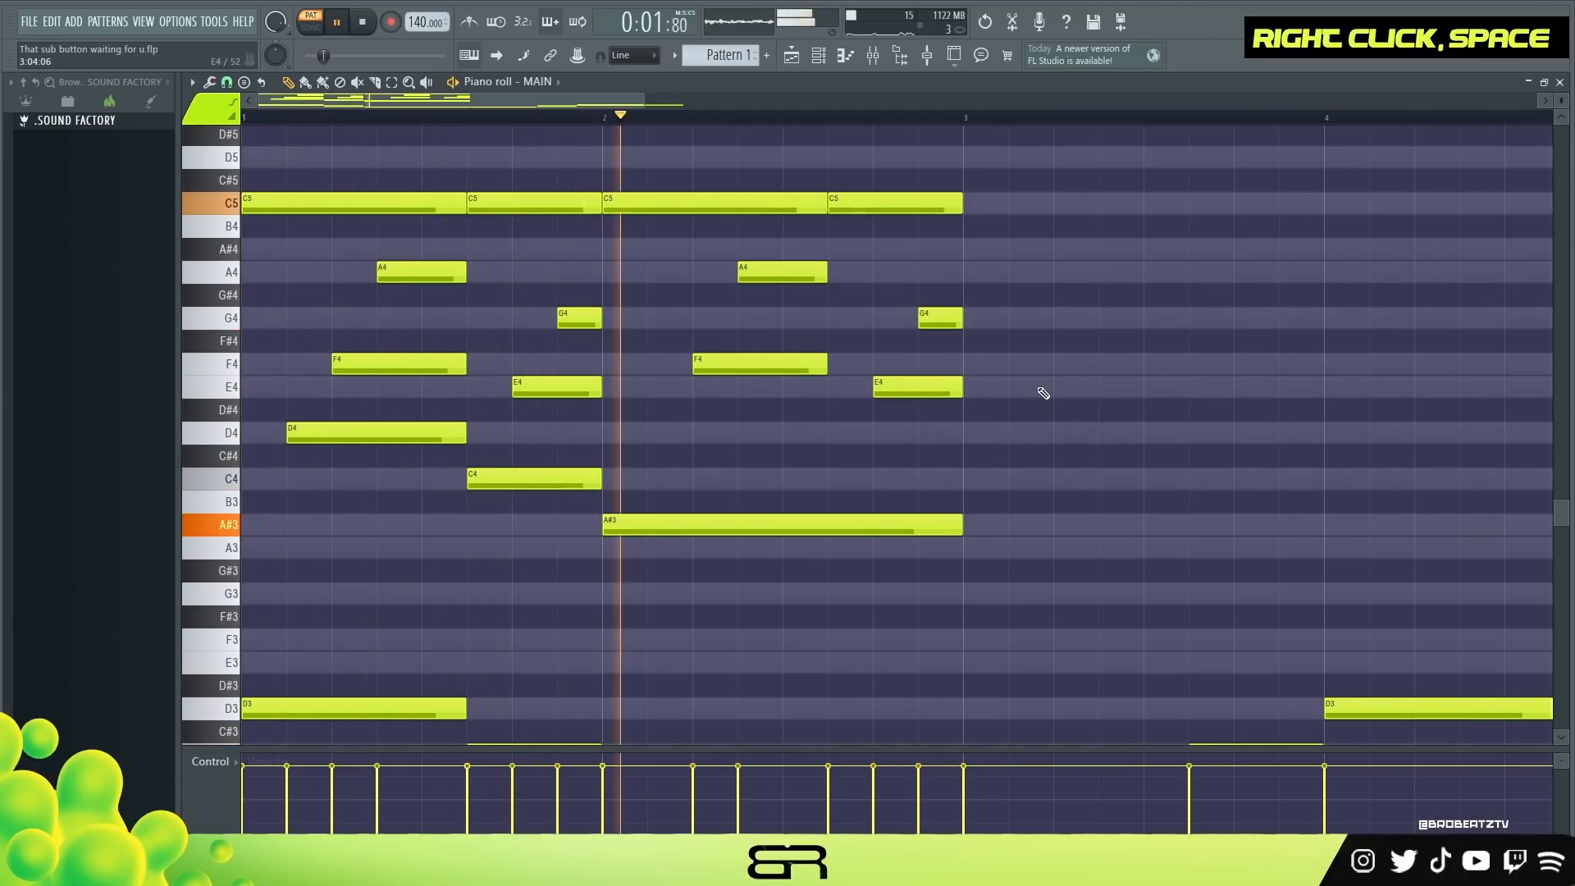
scroll(1045, 352, "up", 3)
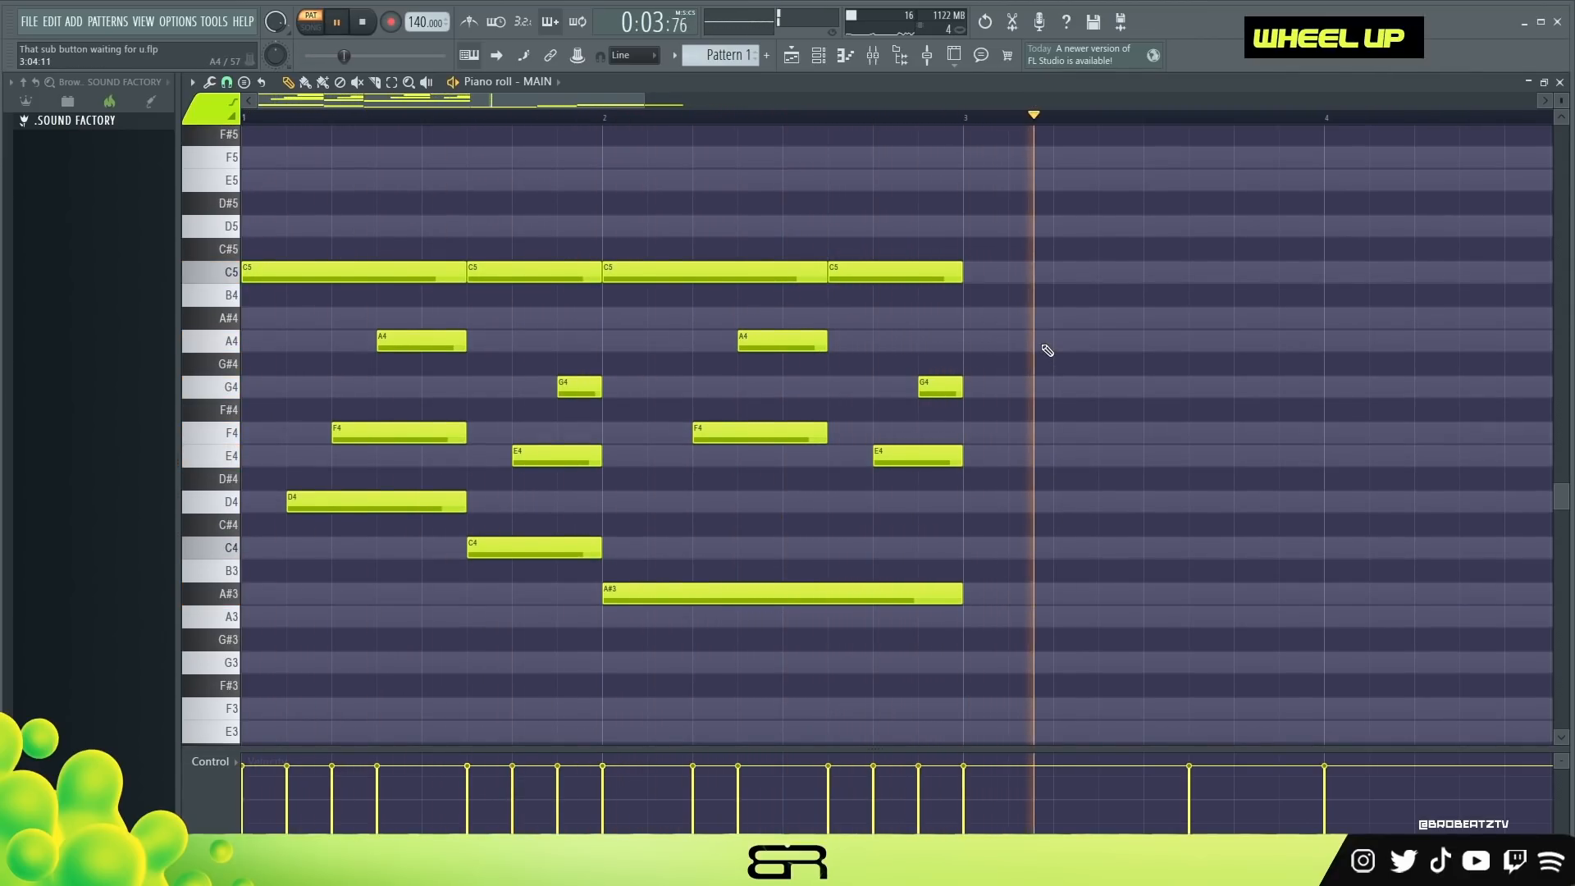
key("space")
scroll(764, 371, "down", 6)
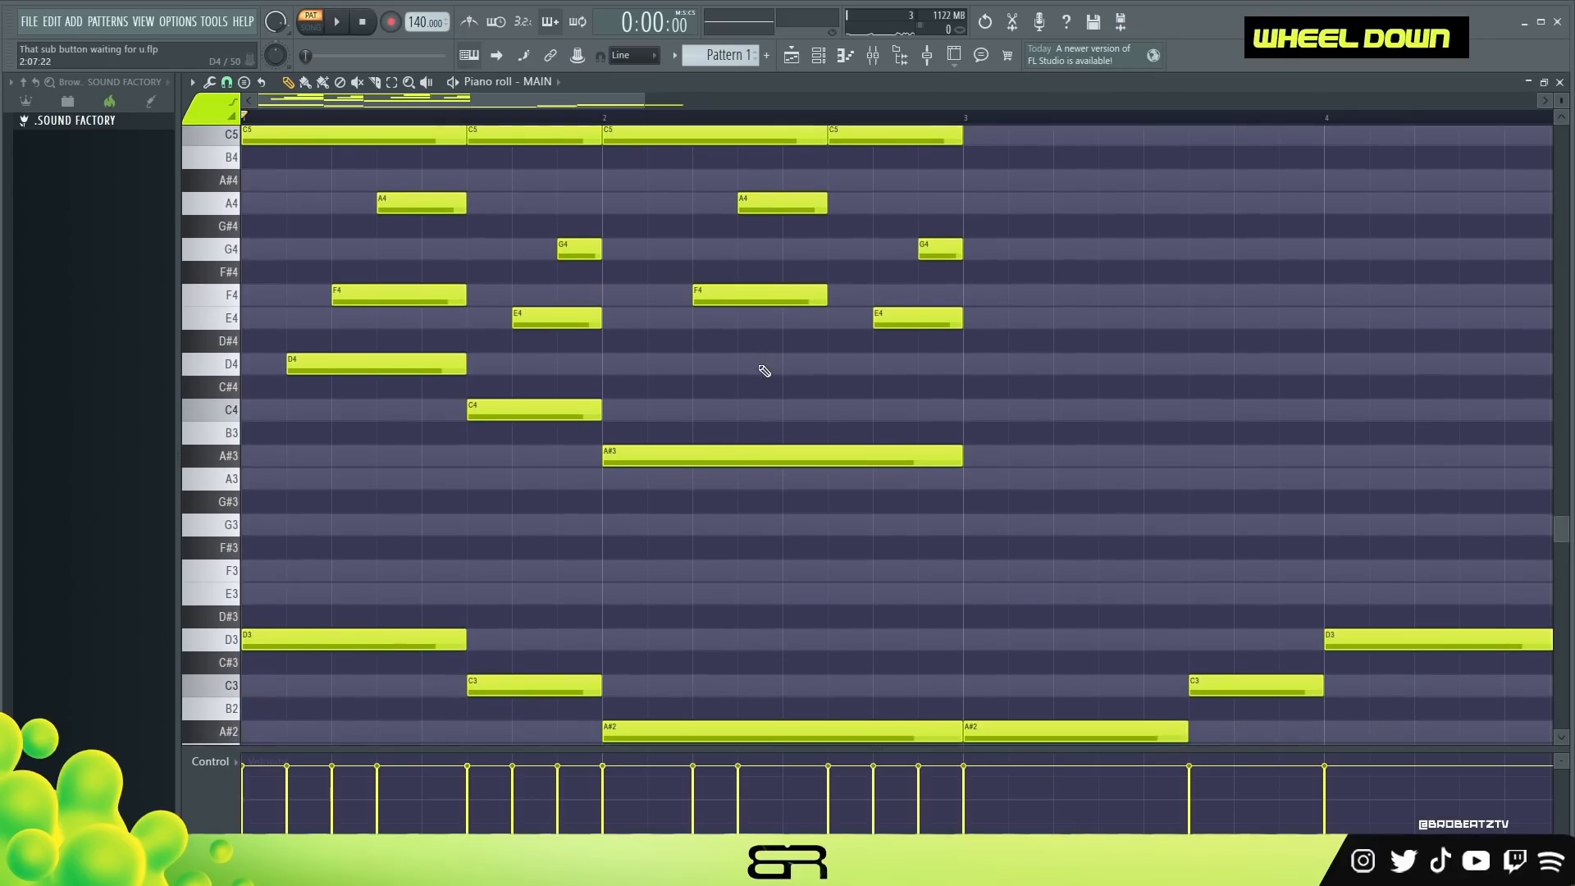
scroll(664, 121, "down", 3)
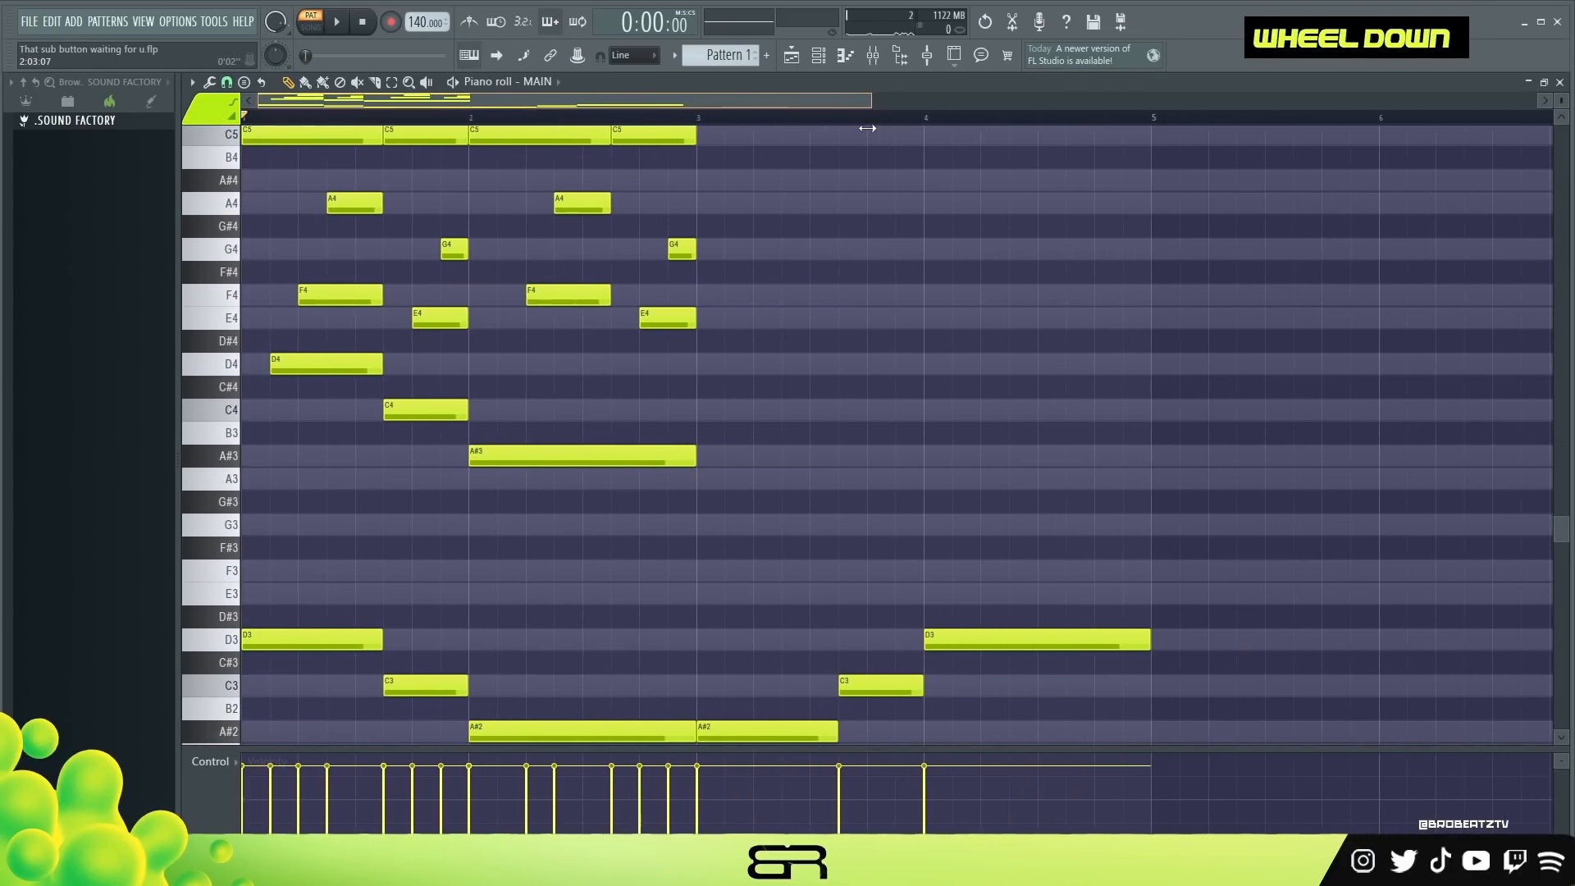
scroll(628, 337, "up", 3)
left_click_drag(606, 323, 969, 495)
right_click(786, 422)
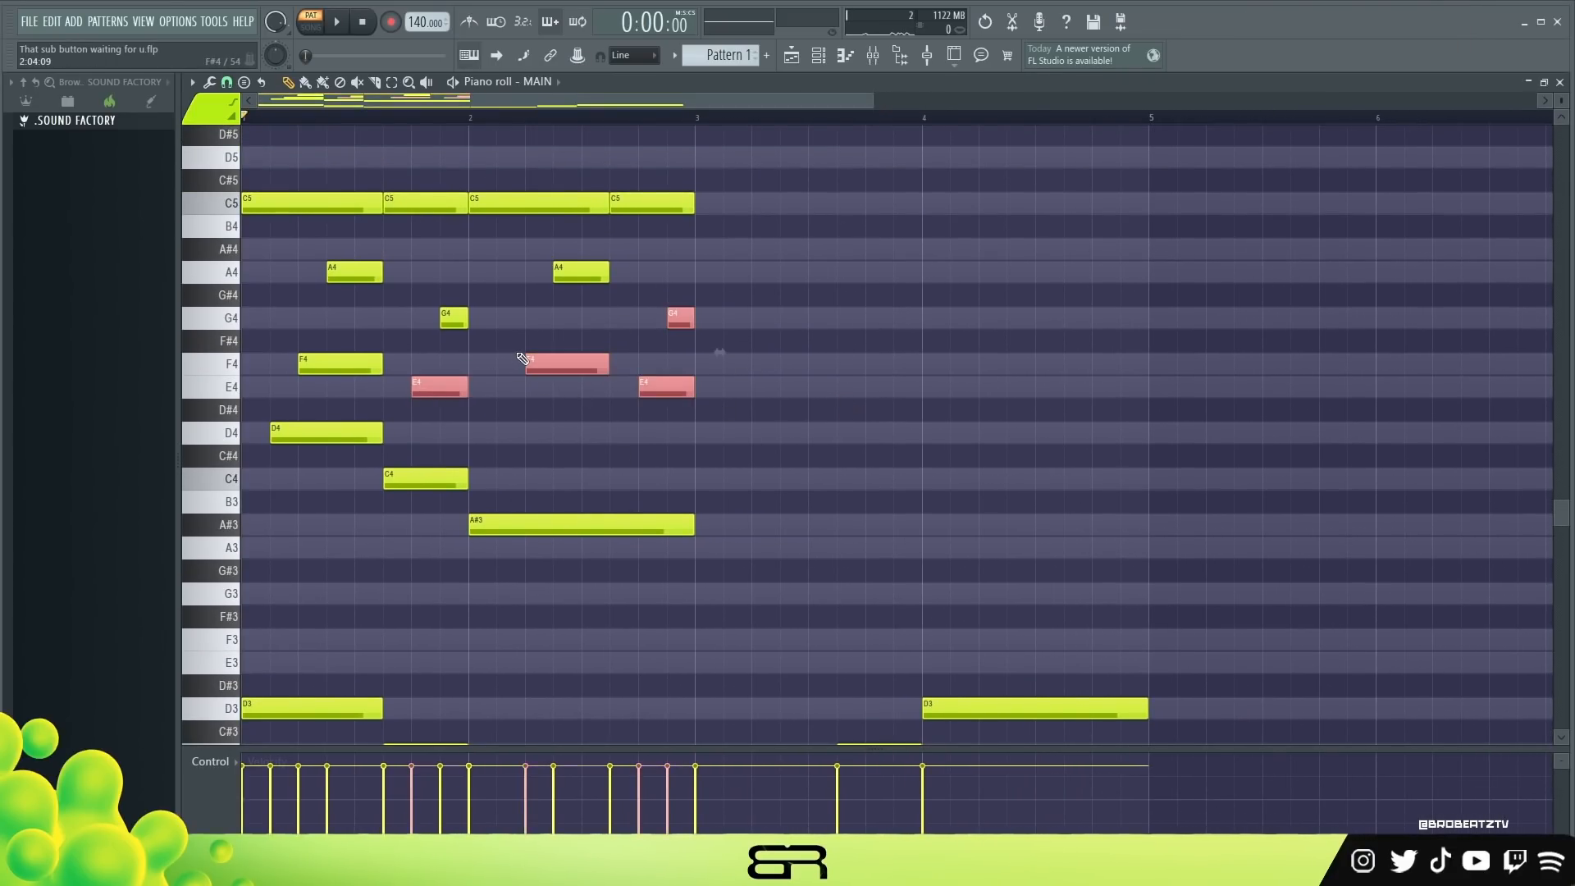
right_click(916, 425)
right_click(717, 338)
Step: Duplicate all the chord notes above the bass line from bars 1 and 2 into bars 3 and 4
scroll(802, 408, "down", 3)
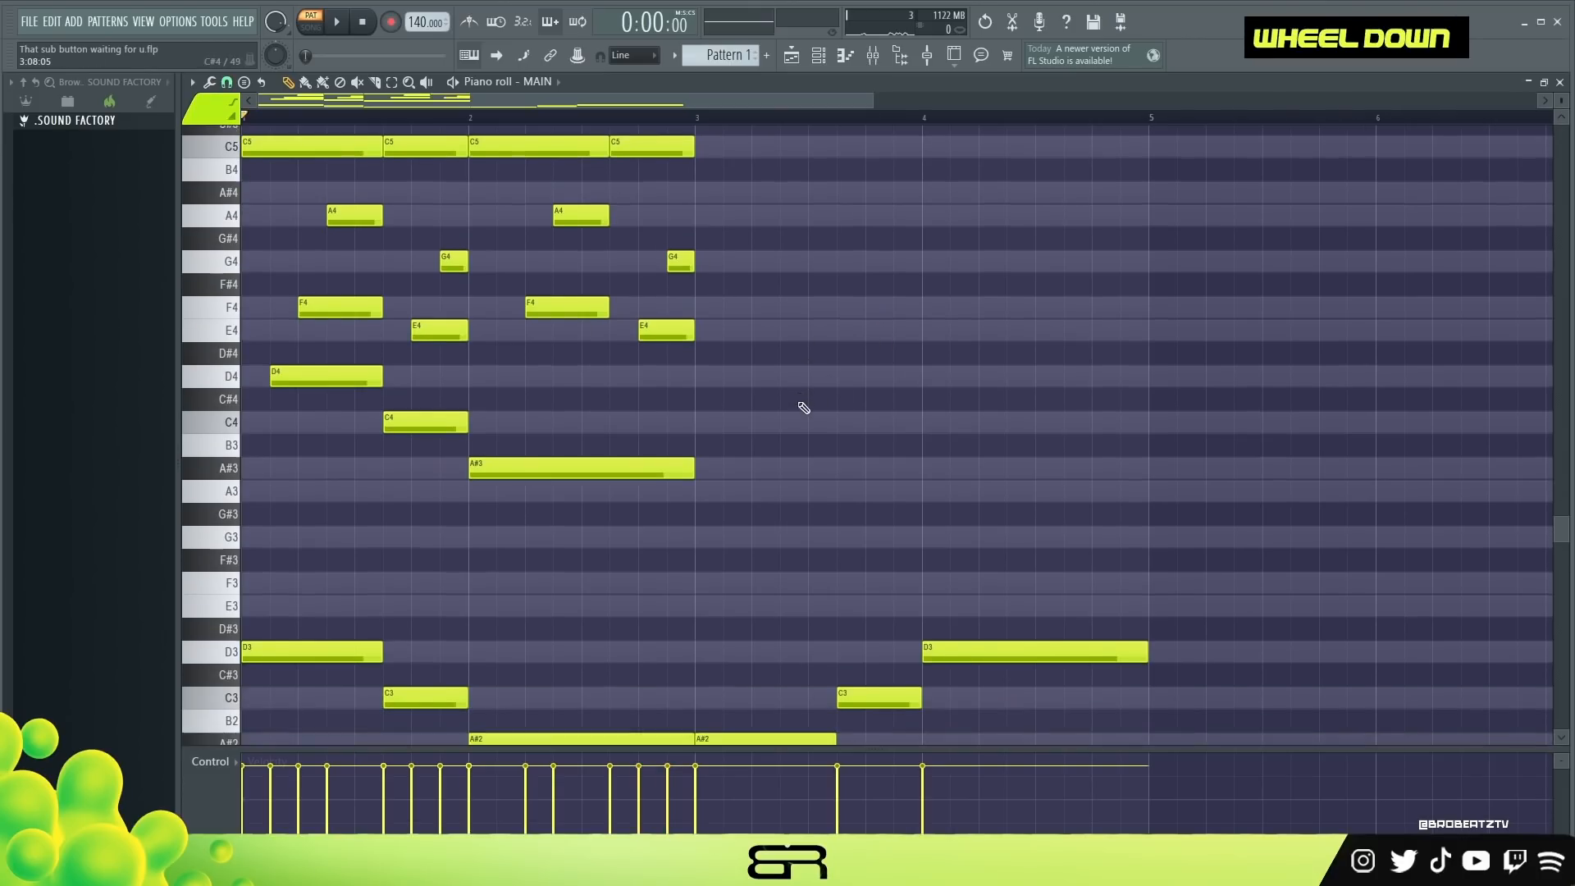
scroll(1565, 96, "down", 1)
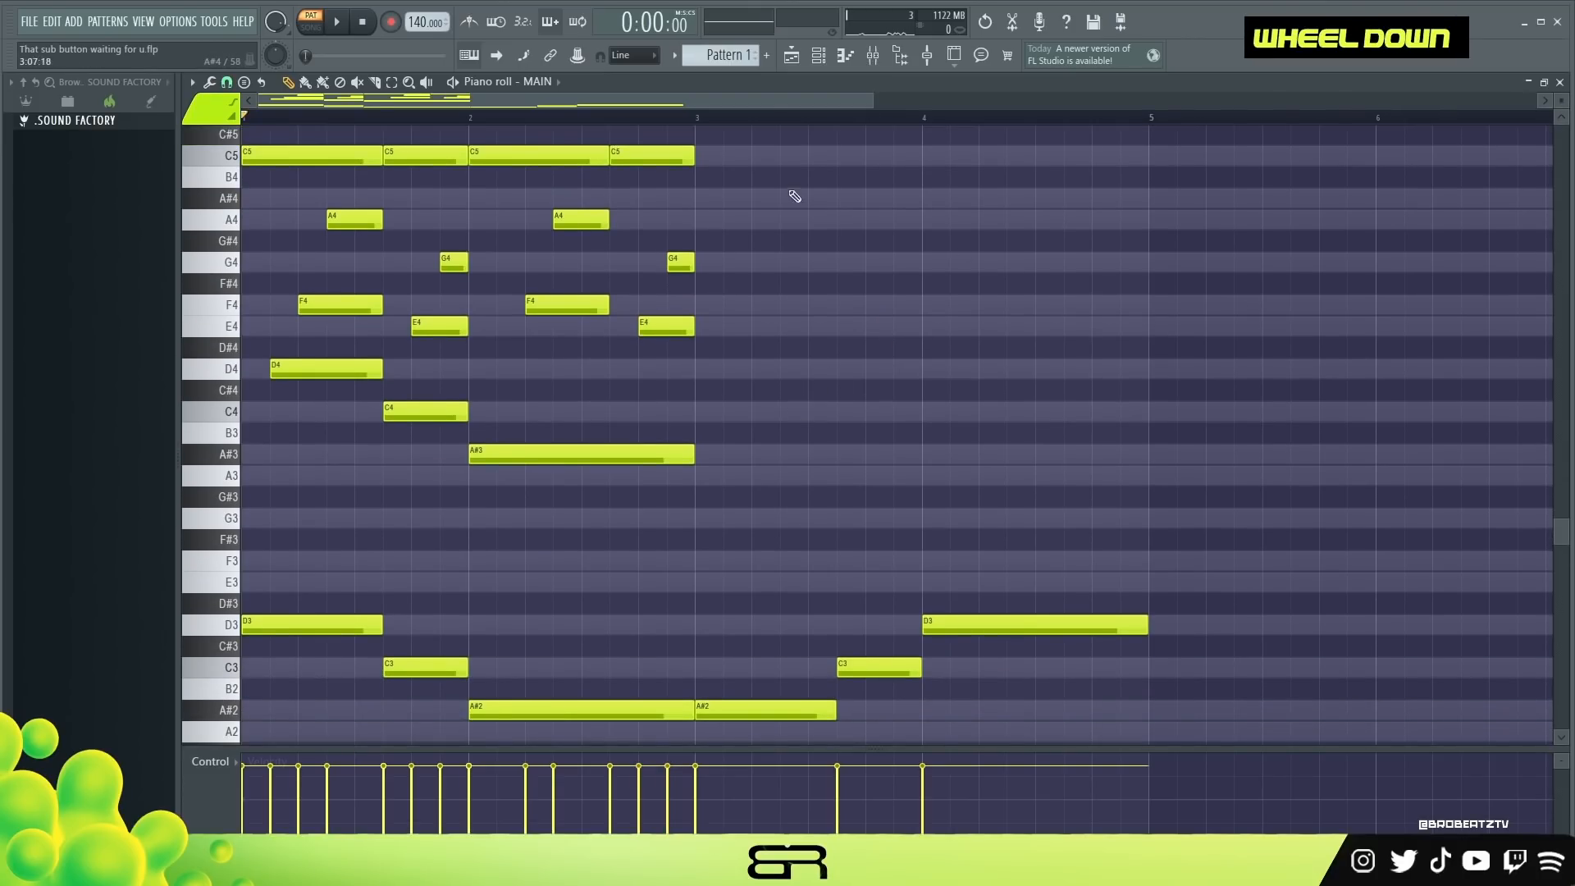
scroll(799, 197, "up", 1)
left_click_drag(246, 185, 718, 566)
left_click_drag(288, 219, 741, 219)
right_click(742, 190)
key("space")
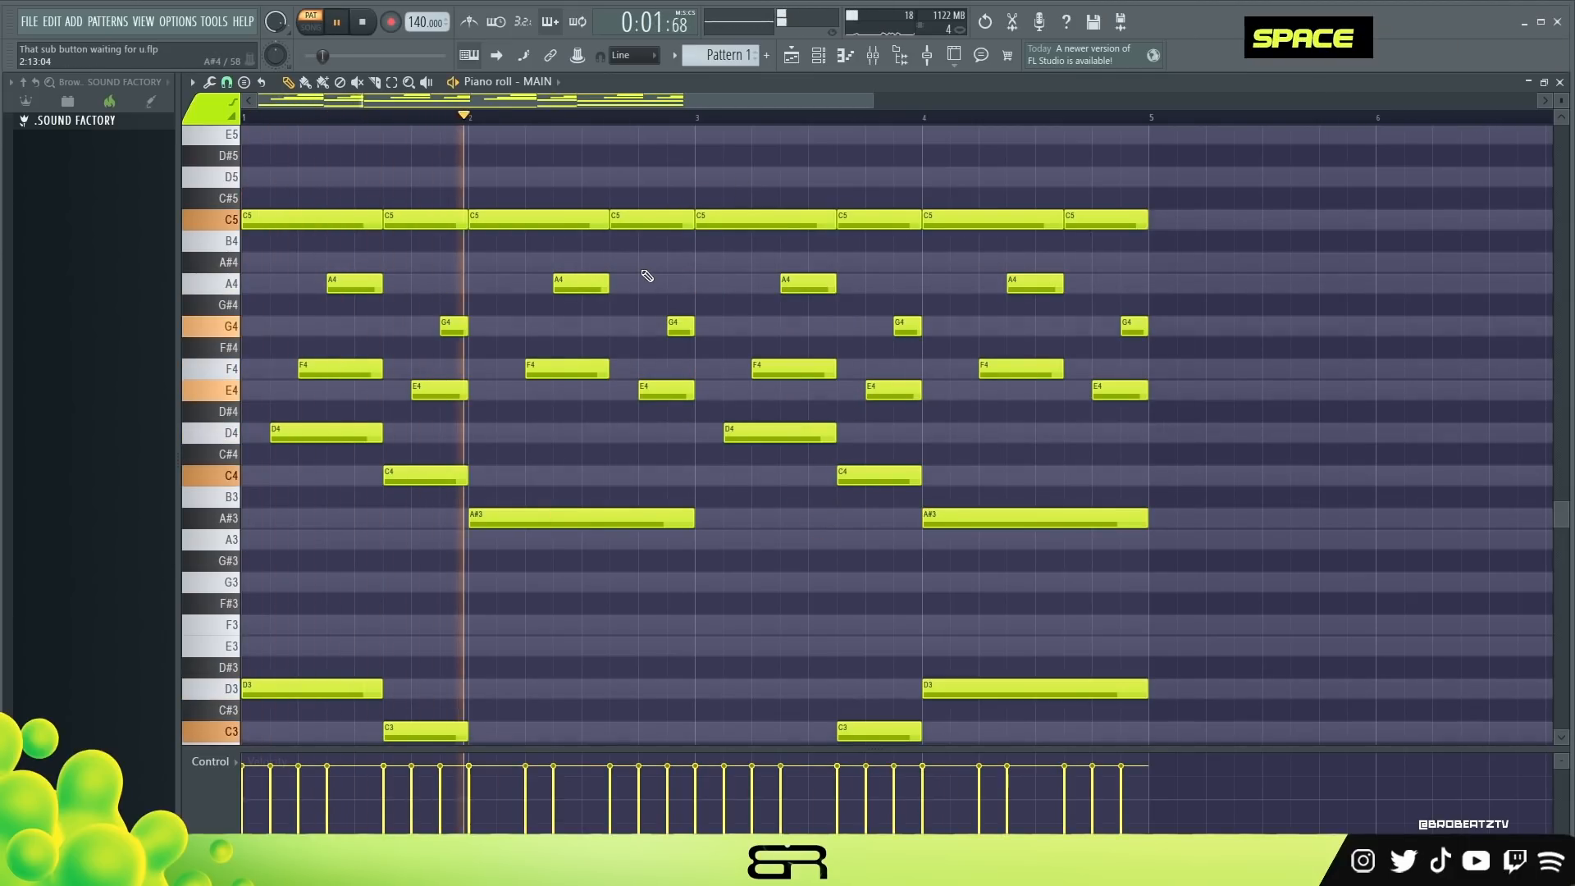
Step: Replace the D4 note in bar 3 with two consecutive two-step A#3 notes at the start of the bar
scroll(706, 485, "down", 3)
key("space")
key("space")
left_click(714, 460)
left_click(864, 461, "ctrl")
key("space")
key("space")
left_click_drag(914, 459, 714, 466)
left_click(737, 456)
key("space")
right_click(753, 372)
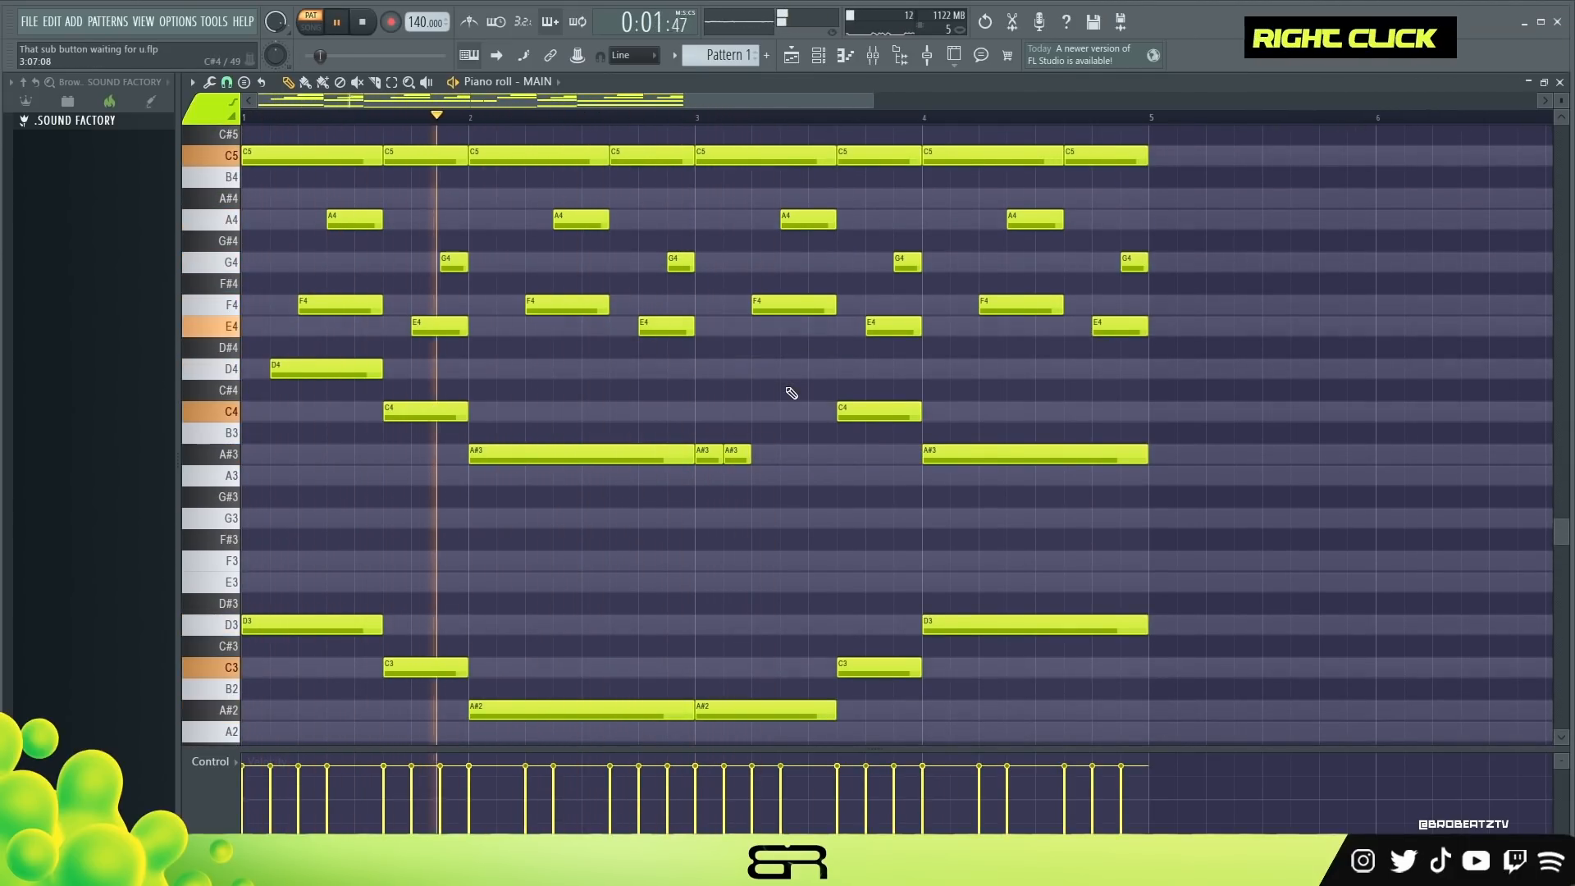
Step: Shorten the bar 3 C4 note to two steps and place a second two-step C4 directly after it
left_click_drag(873, 100, 749, 100)
key("space")
key("space")
left_click_drag(1089, 414, 1018, 414)
left_click(1039, 413)
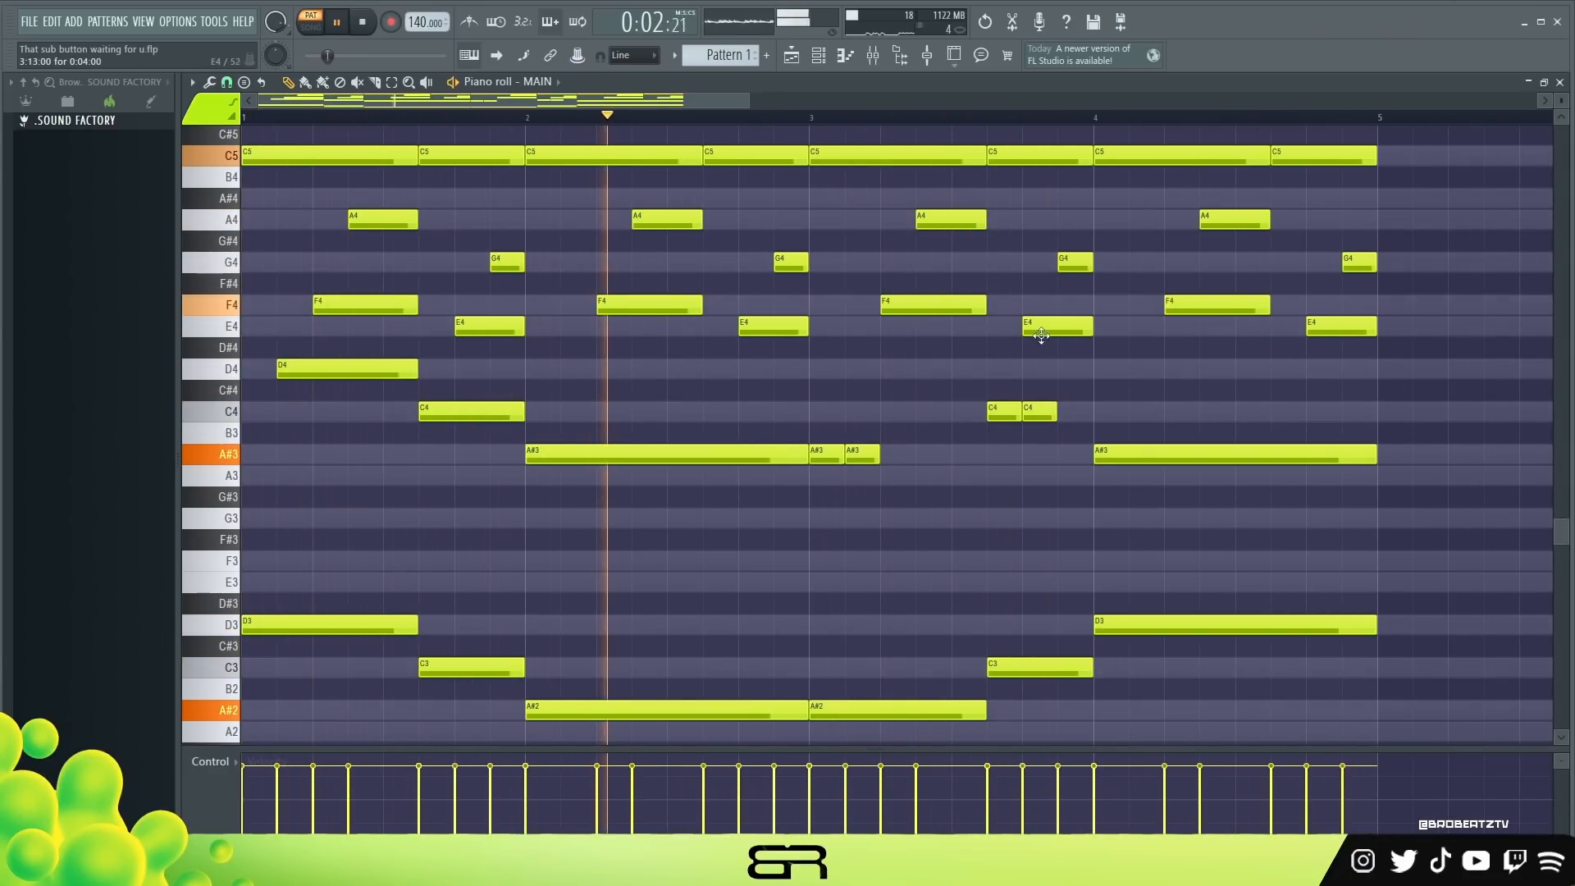
right_click(1045, 330)
key("space")
key("space")
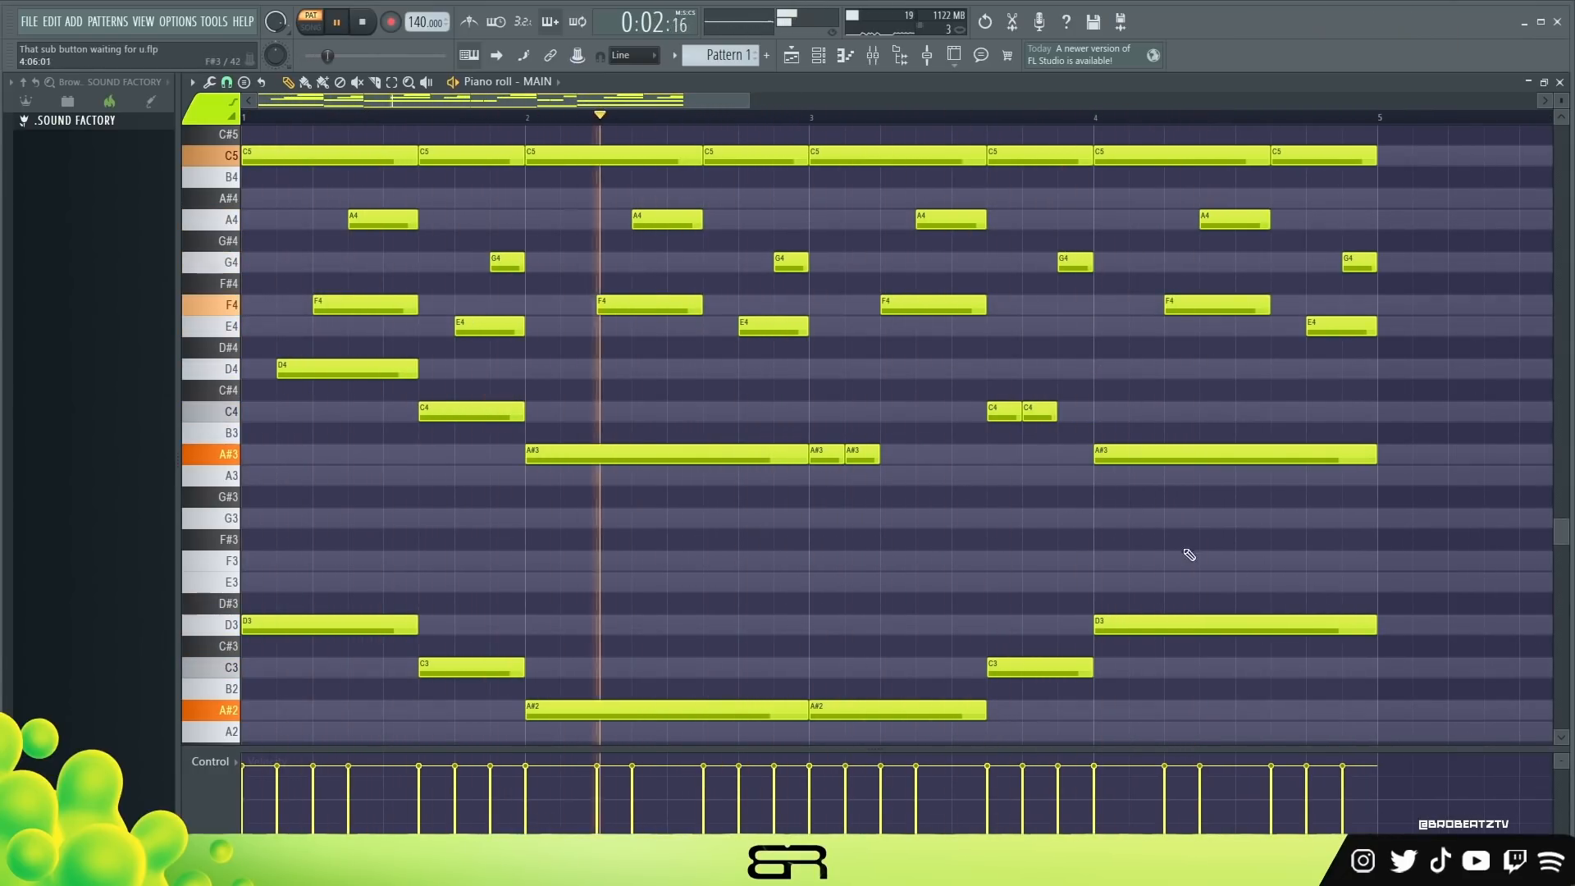
Step: Replace the bar 4 A#3 note with two six-step D4 notes starting two and ten steps into the bar
key("space")
left_click(1183, 303, "ctrl")
left_click(1183, 369)
right_click(1184, 453)
left_click_drag(1183, 368, 1148, 369)
left_click(1280, 368)
Step: Play the pattern from bar 3 to check the new A#3, C4 and D4 notes
key("space")
left_click(809, 117)
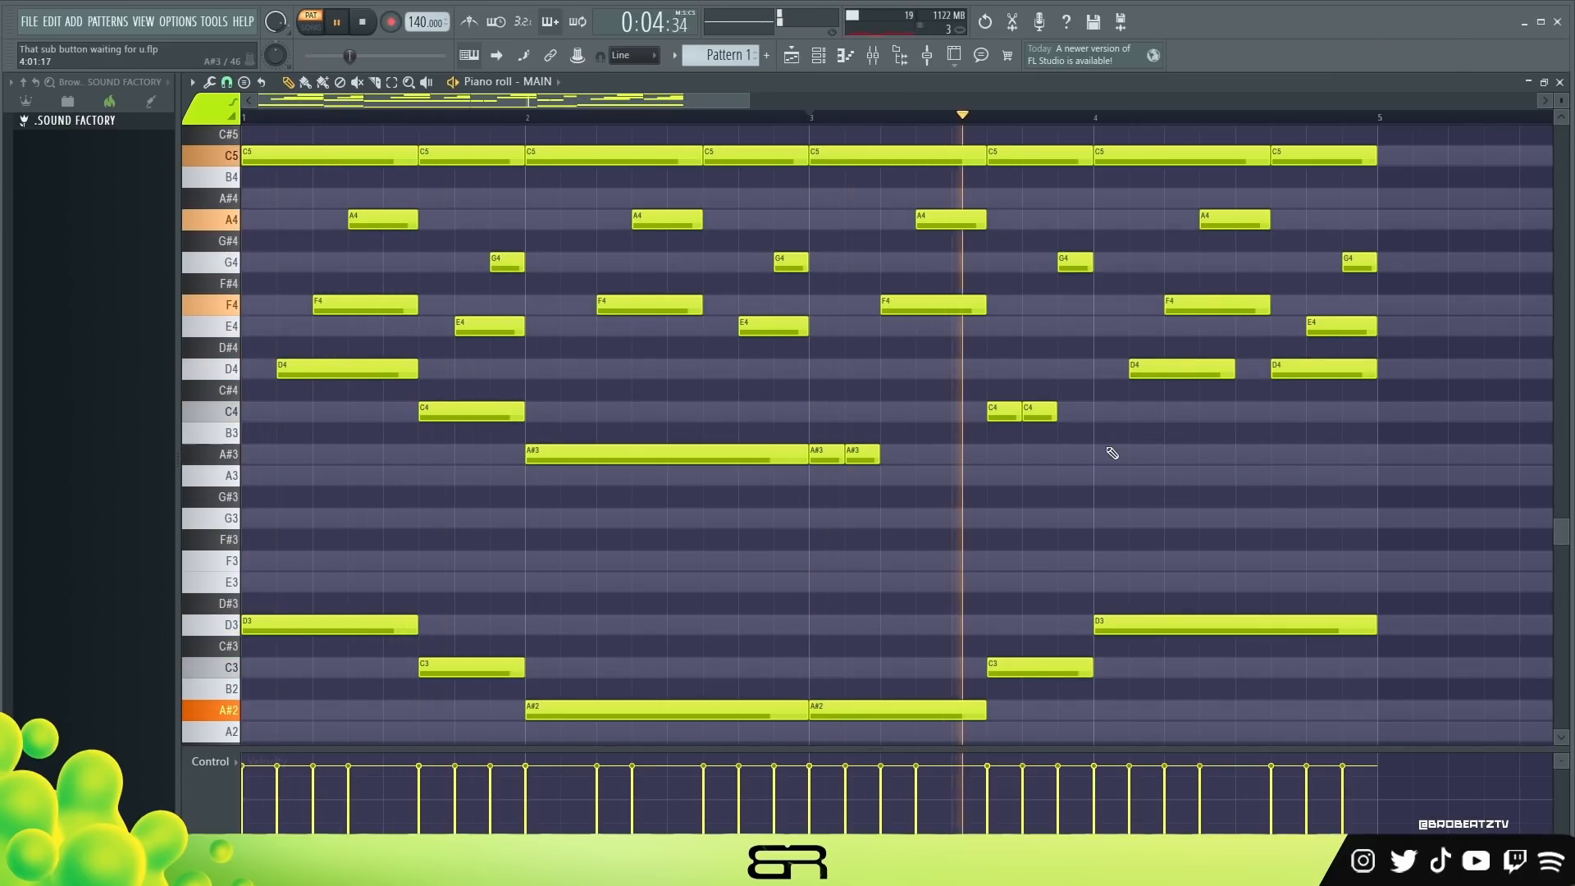
key("space")
key("space")
key("space")
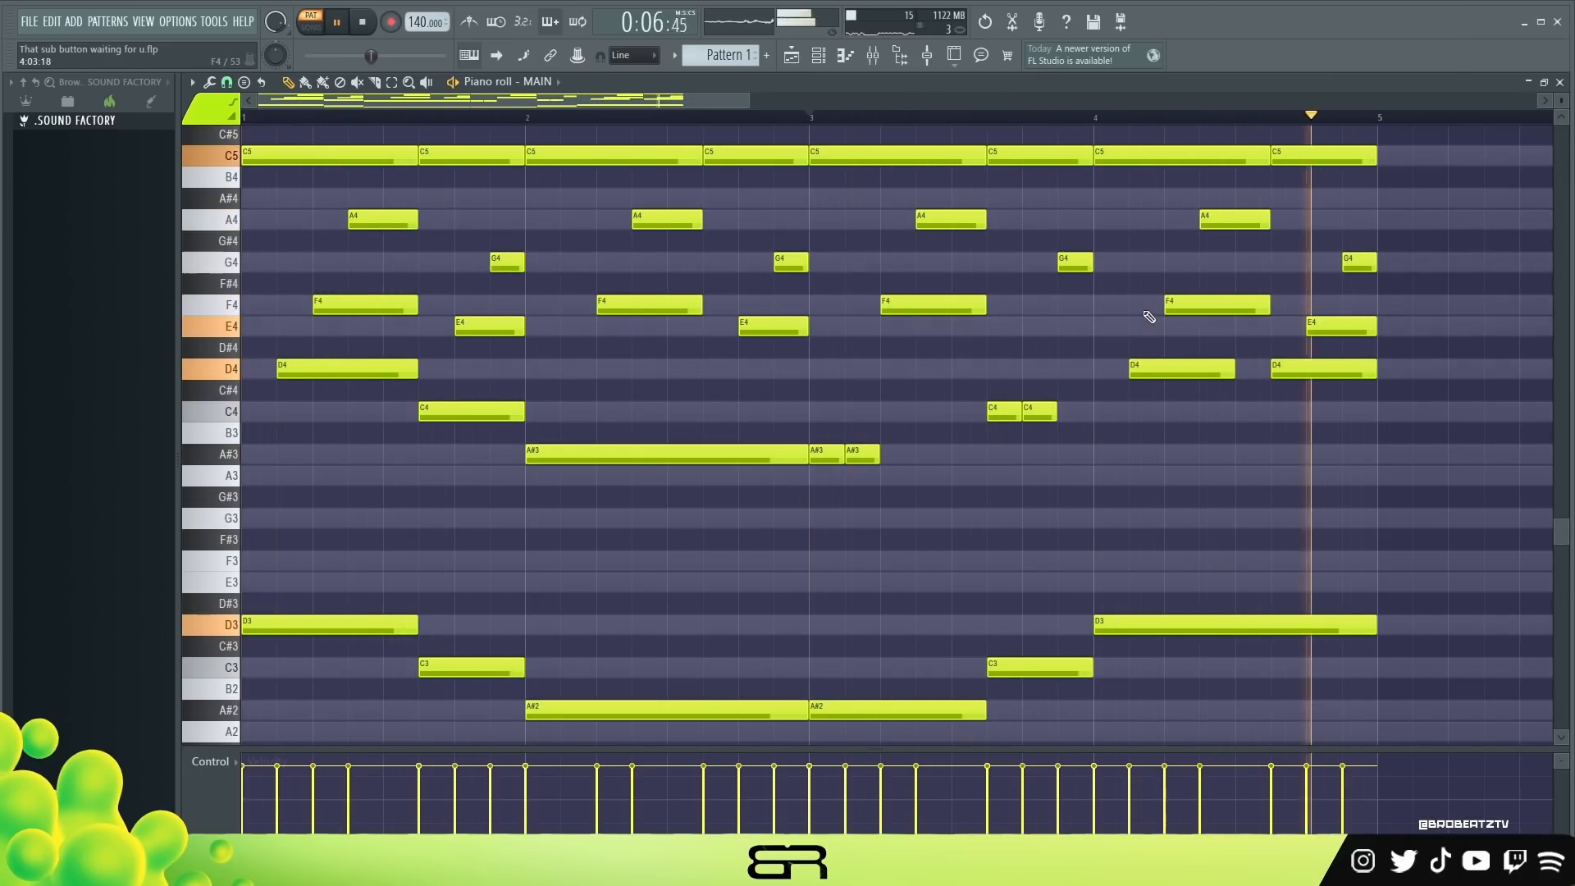
key("space")
key("space")
key("space")
Step: Shorten all the F Major channel's scale notes to end at the start of bar 5, and return to the MAIN piano roll
scroll(1020, 119, "down", 2)
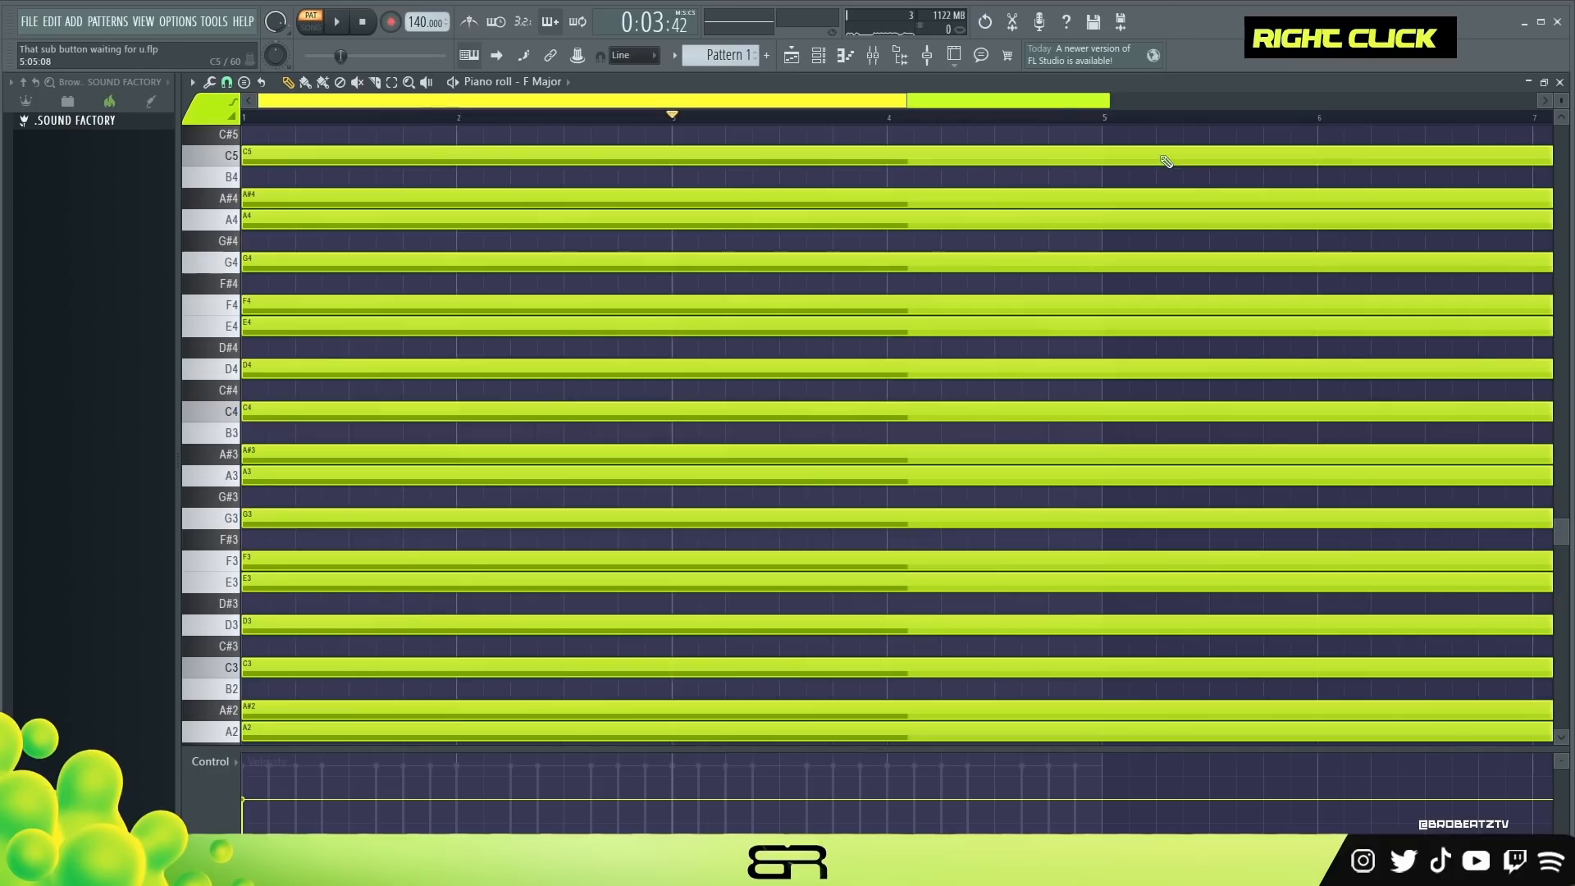
key("ctrl+a")
left_click_drag(1210, 172, 728, 218)
double_click(752, 88)
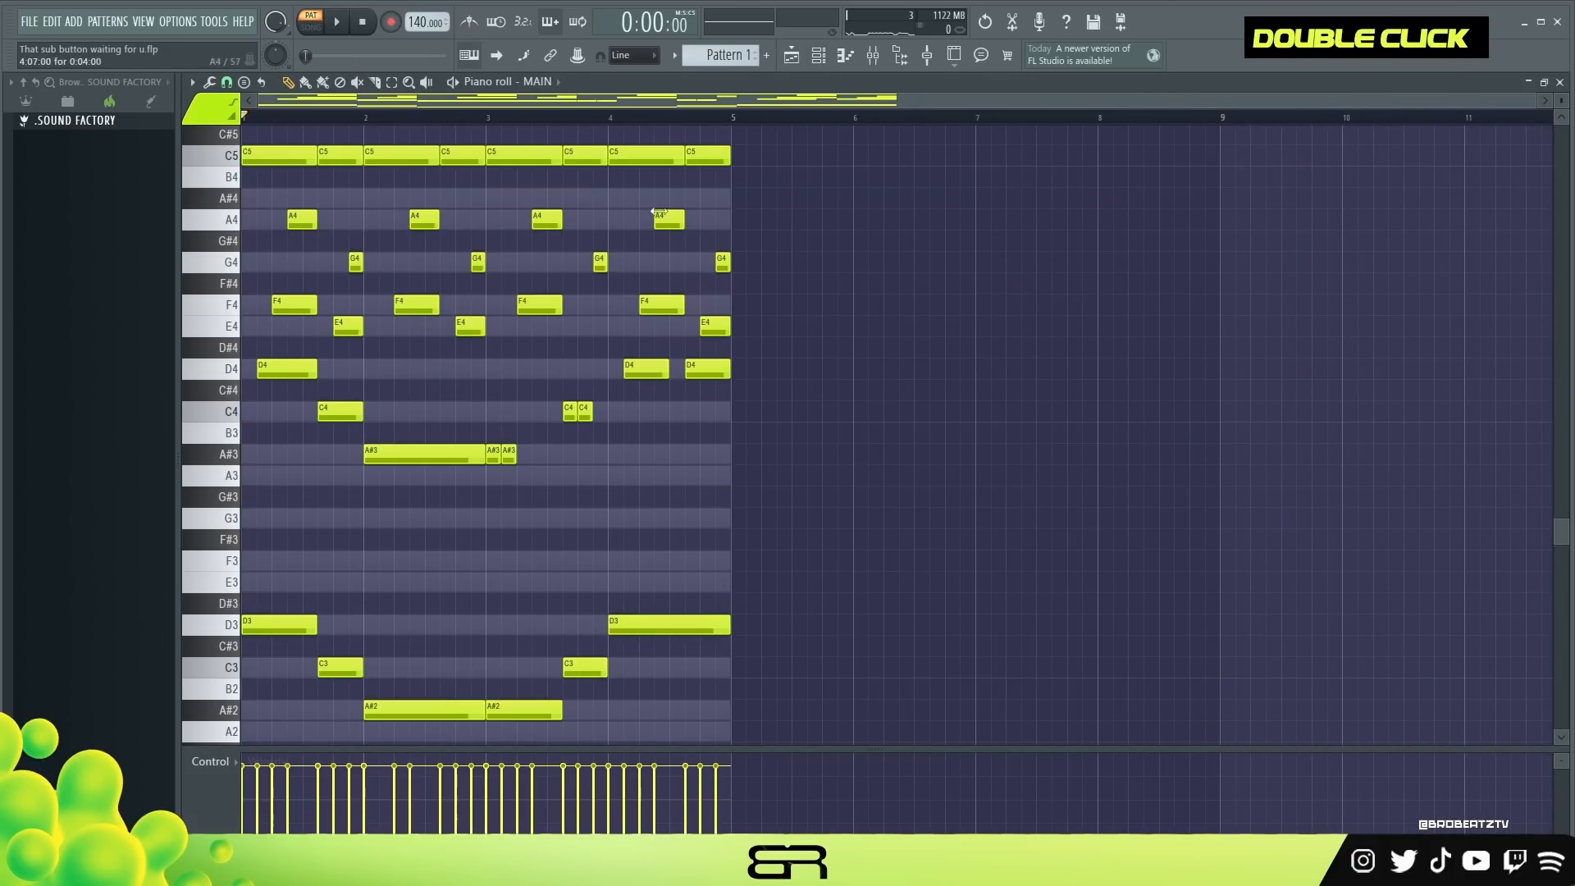
Step: Lower the velocity of all MAIN notes slightly
scroll(997, 109, "up", 5)
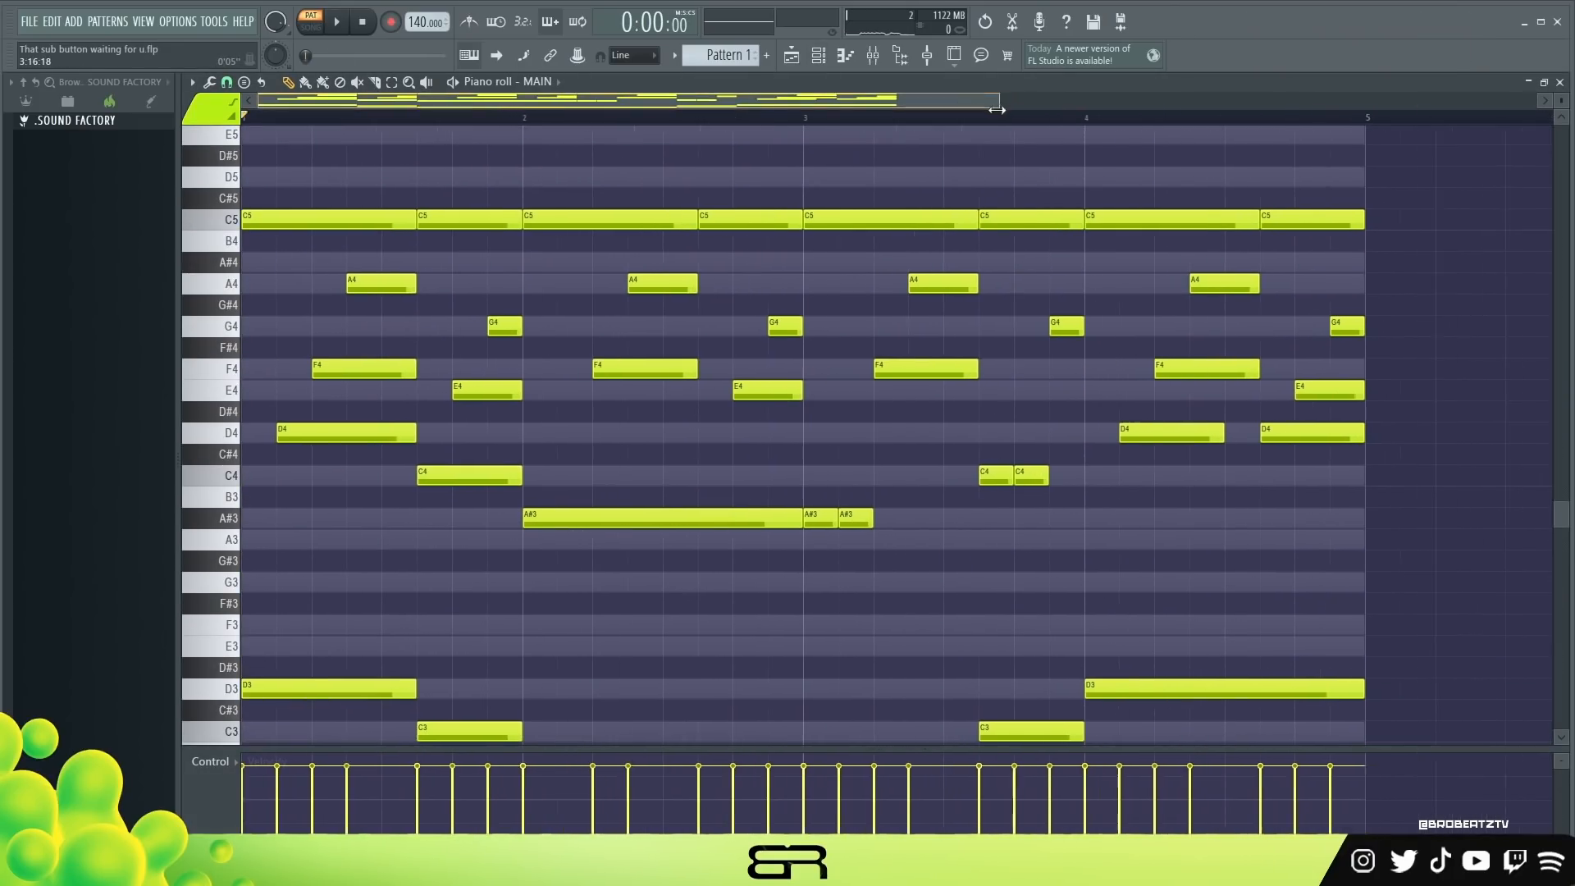
left_click_drag(997, 109, 976, 110)
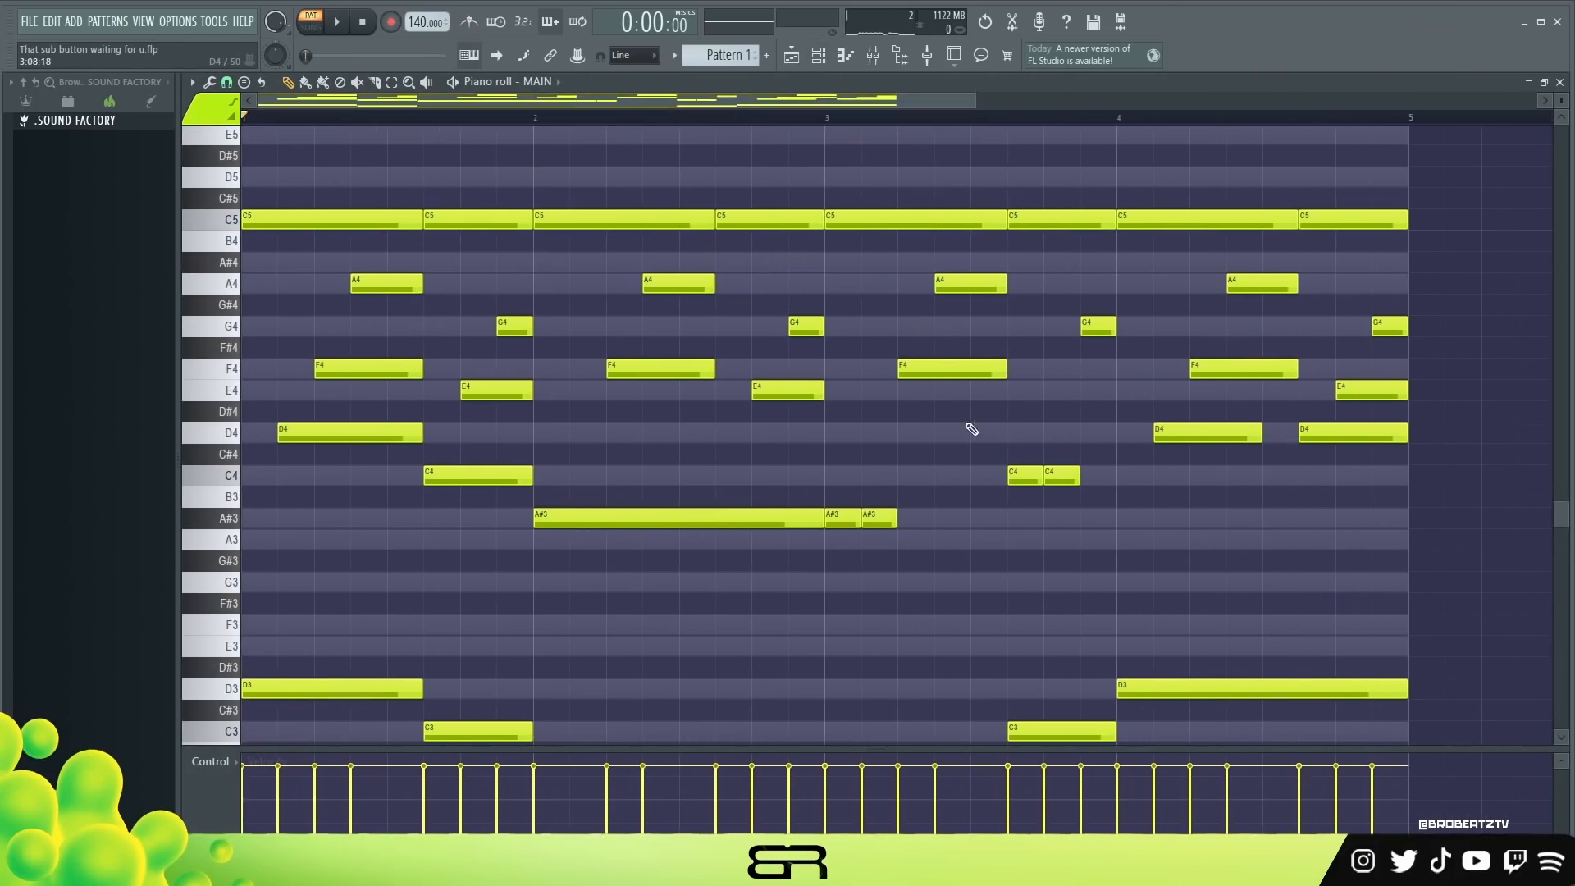
key("ctrl+a")
scroll(909, 449, "down", 3, "alt")
right_click(959, 573)
Step: Try moving the second short A#3 note in bar 3 up in pitch
left_click(843, 519, "ctrl")
left_click(873, 519, "ctrl+shift")
right_click(901, 508)
left_click_drag(879, 519, 876, 428, "ctrl")
right_click(934, 580)
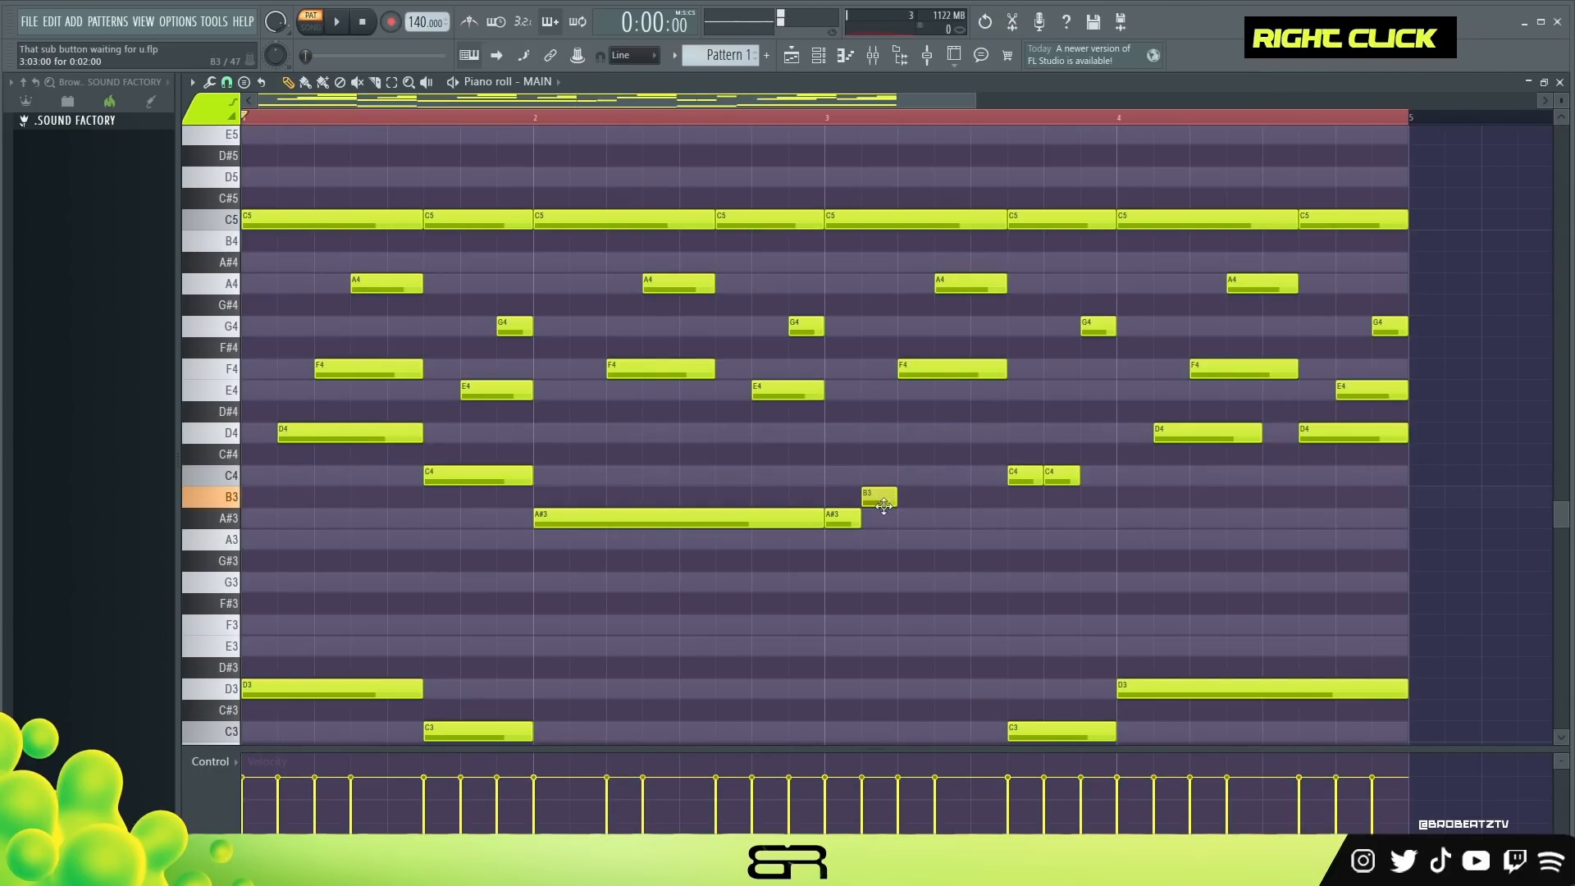
left_click_drag(913, 532, 845, 490, "ctrl")
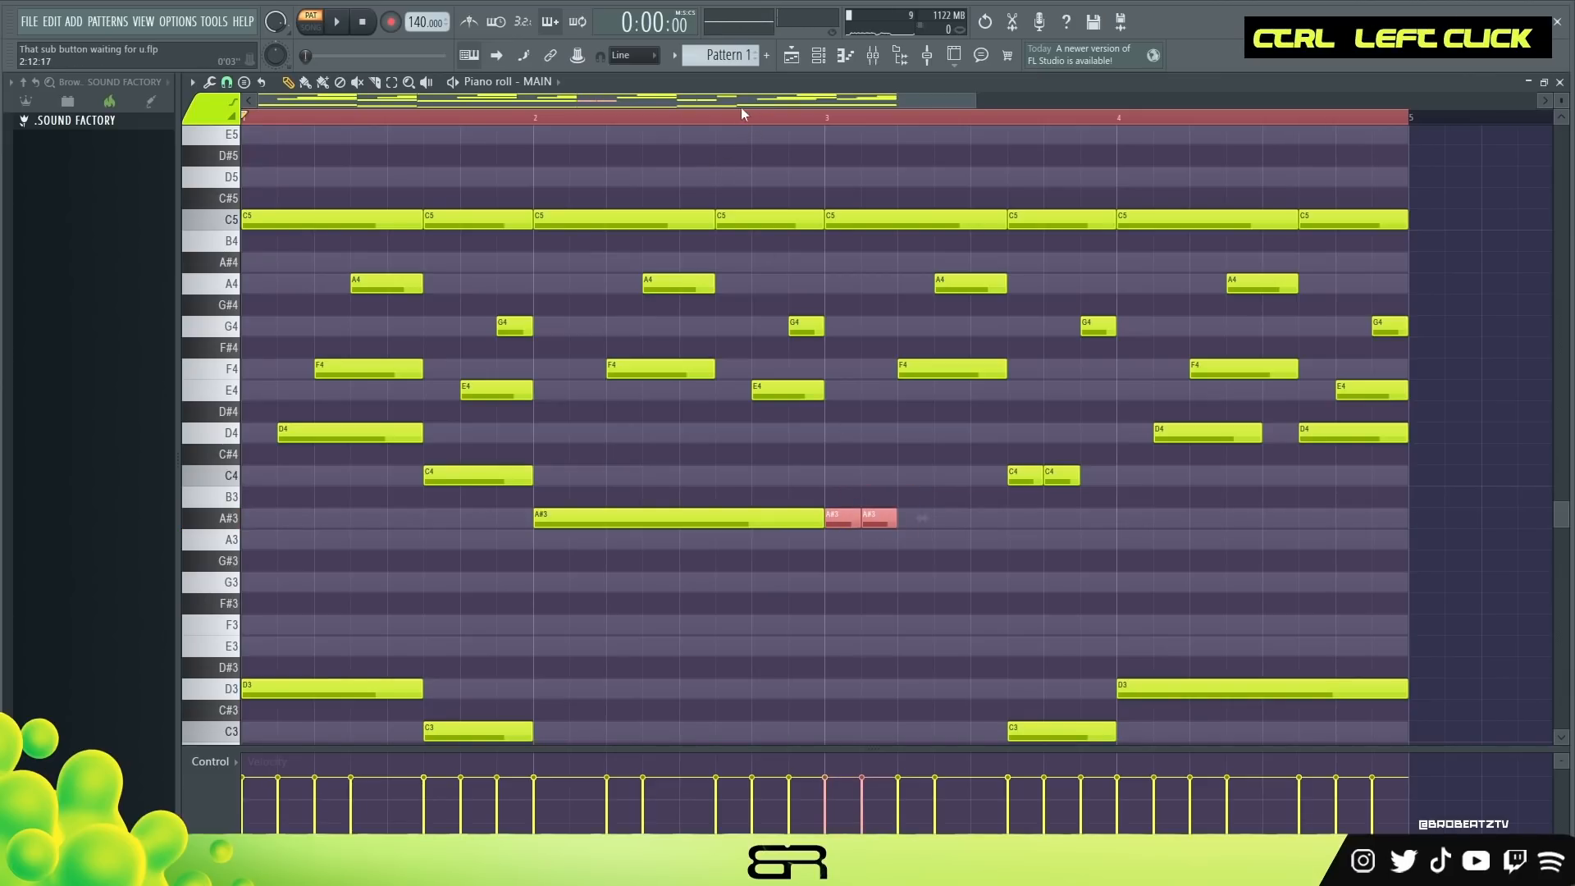
Step: Set the playback position to the second C5 note of bar 2 and play the pattern briefly
left_click(716, 118)
key("space")
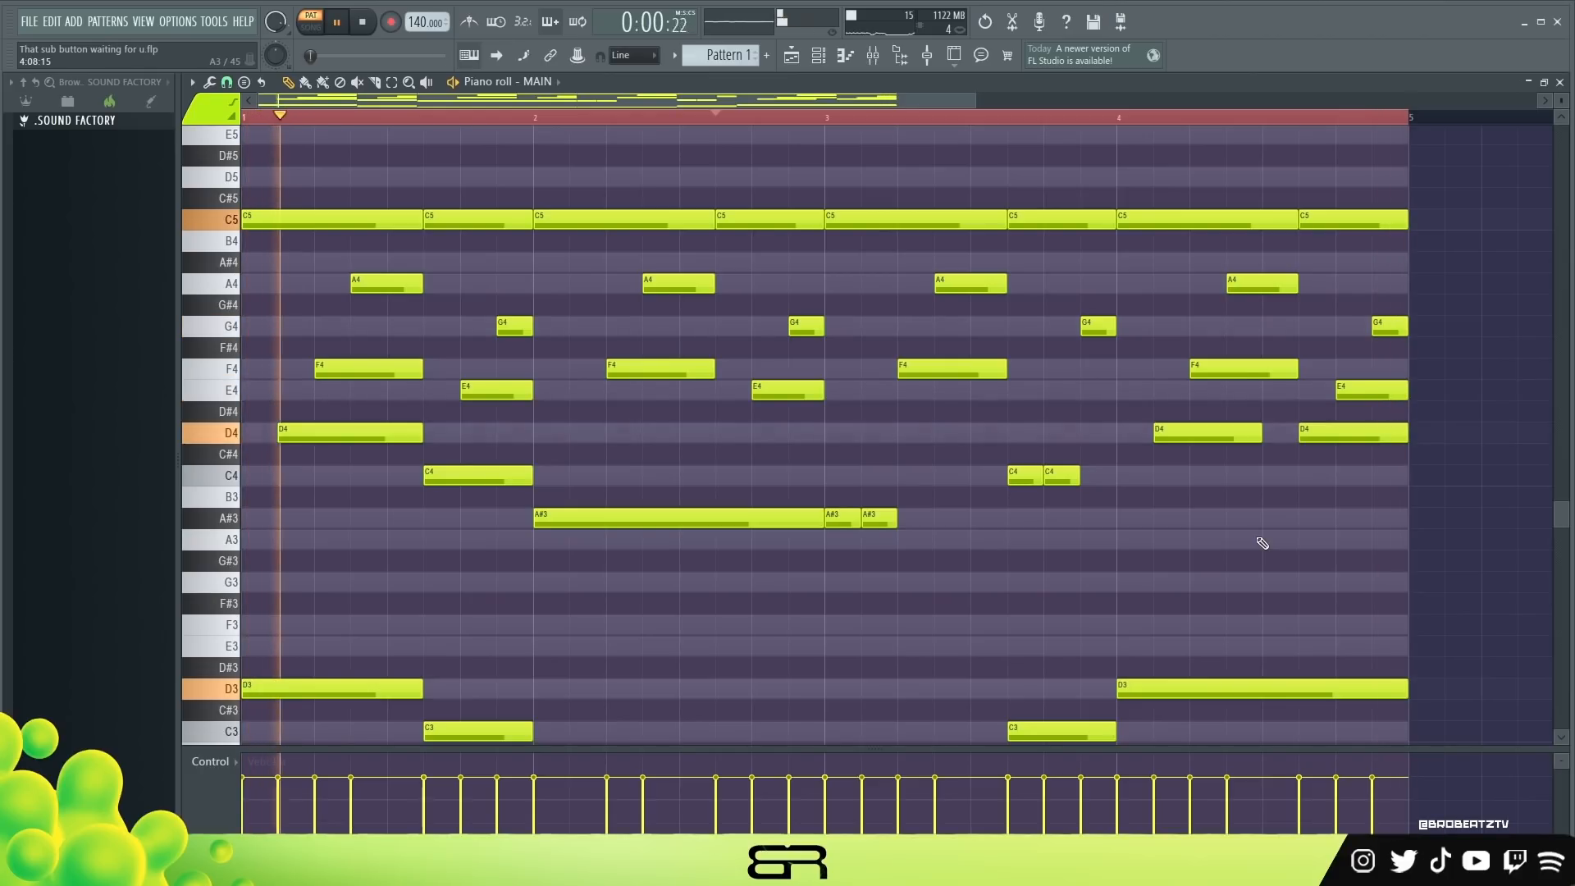
key("space")
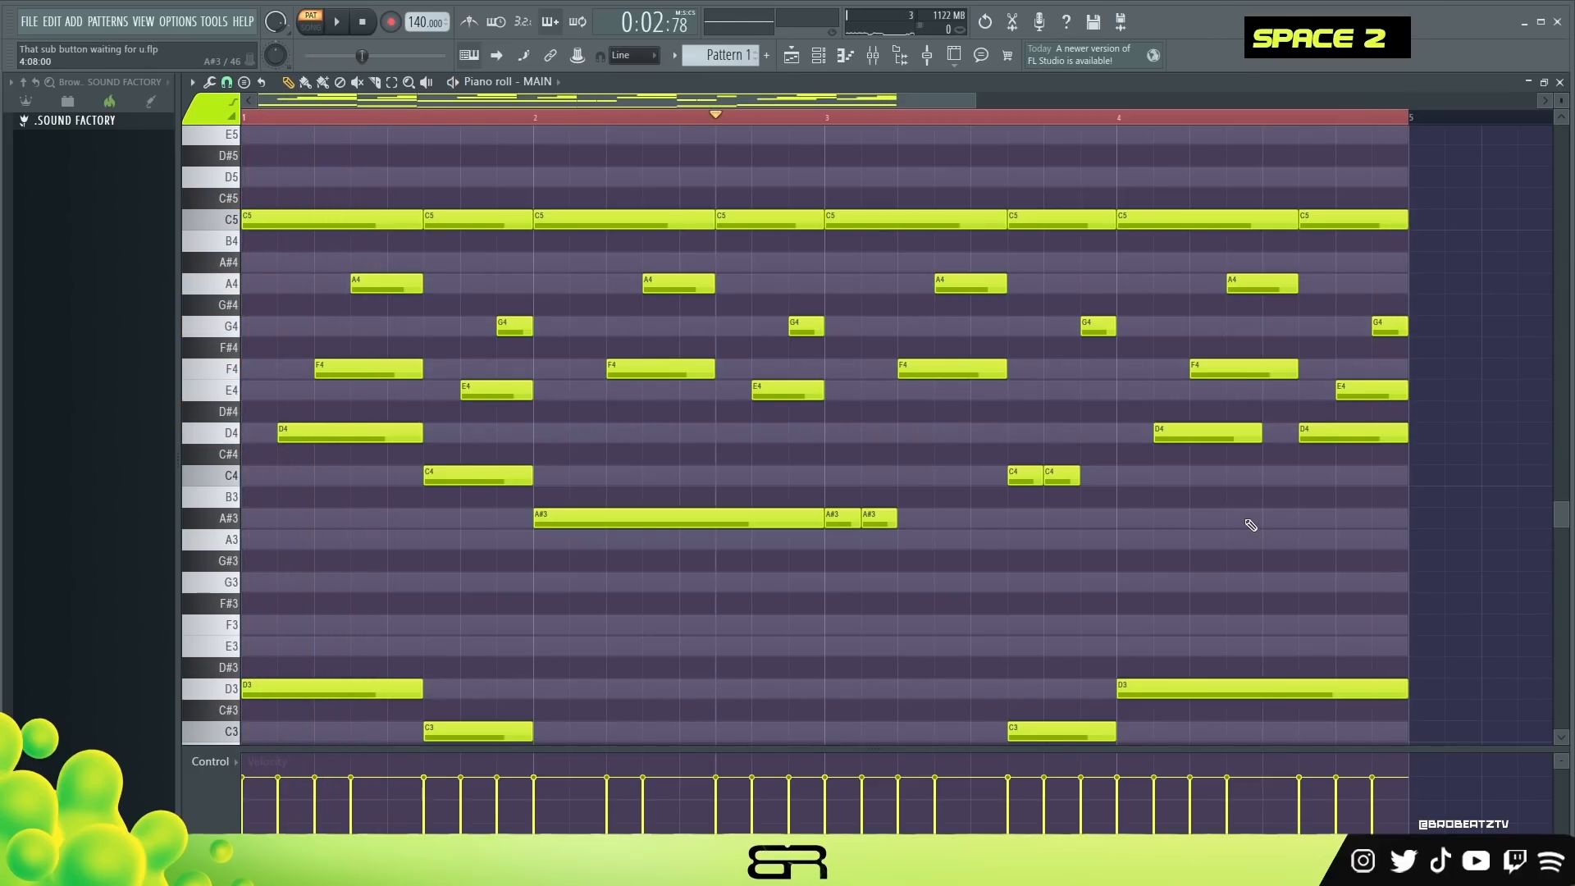
left_click_drag(1245, 443, 1365, 437)
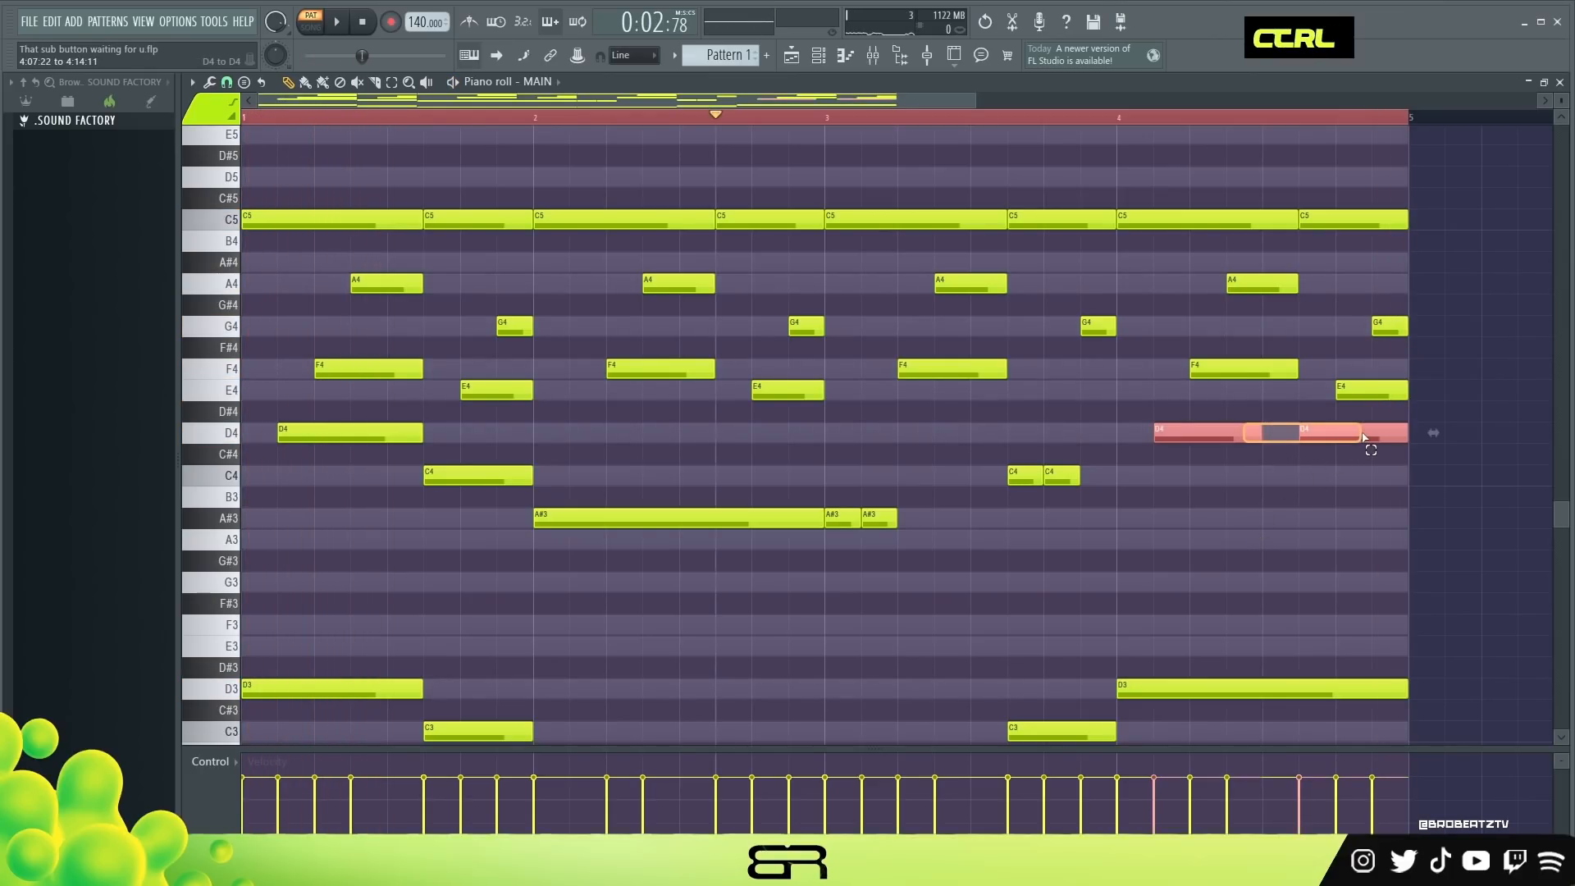
right_click(1248, 547)
left_click_drag(686, 401, 820, 554)
right_click(1237, 602)
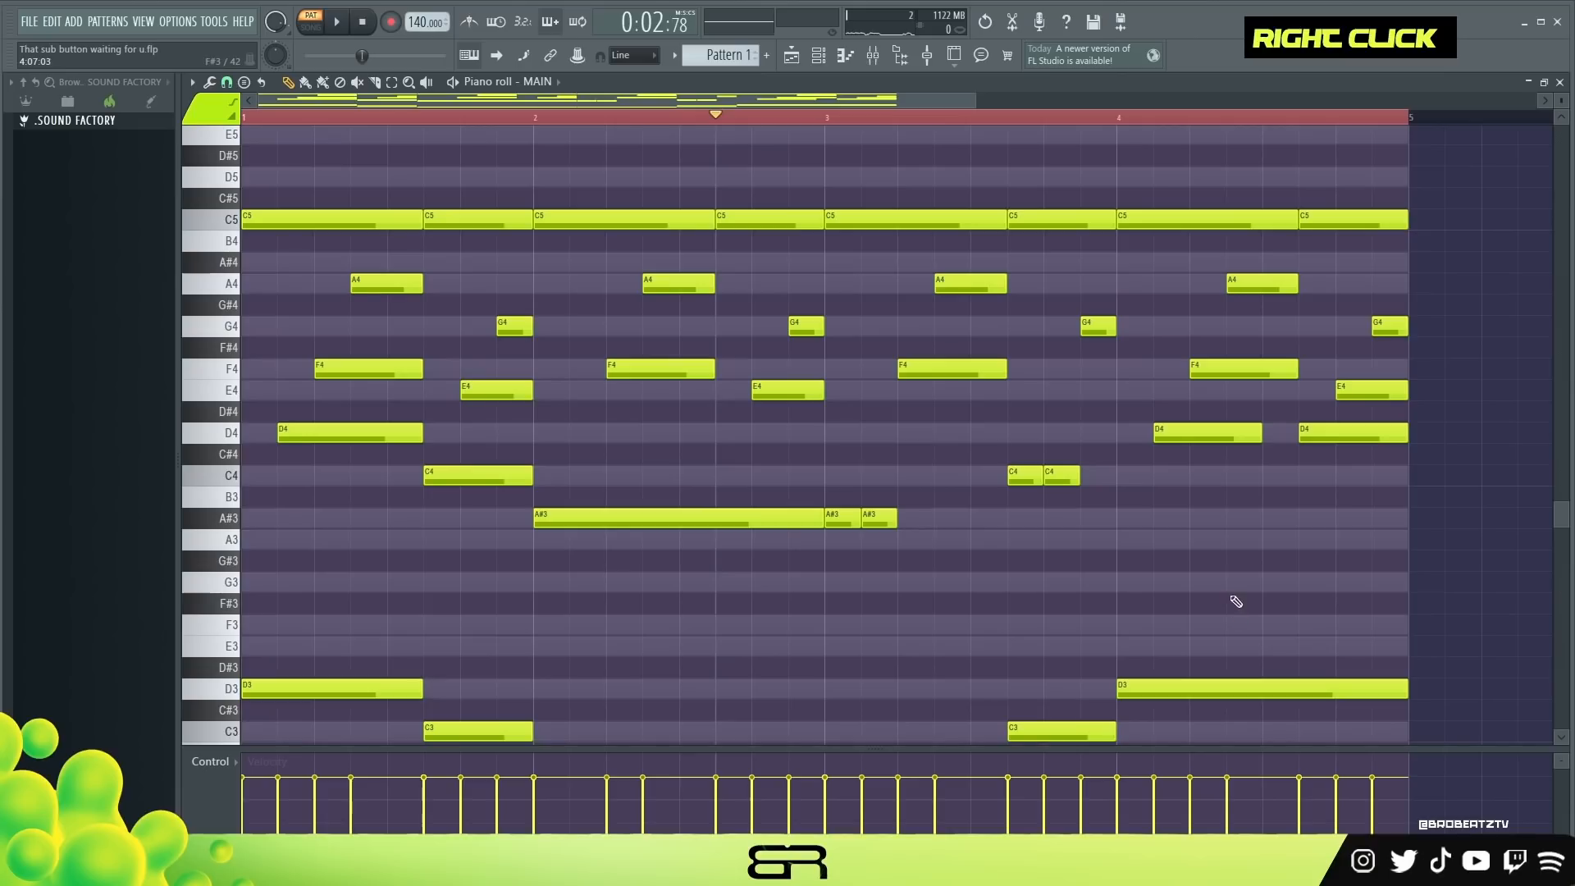
scroll(1111, 538, "down", 1)
left_click_drag(1406, 460, 844, 206)
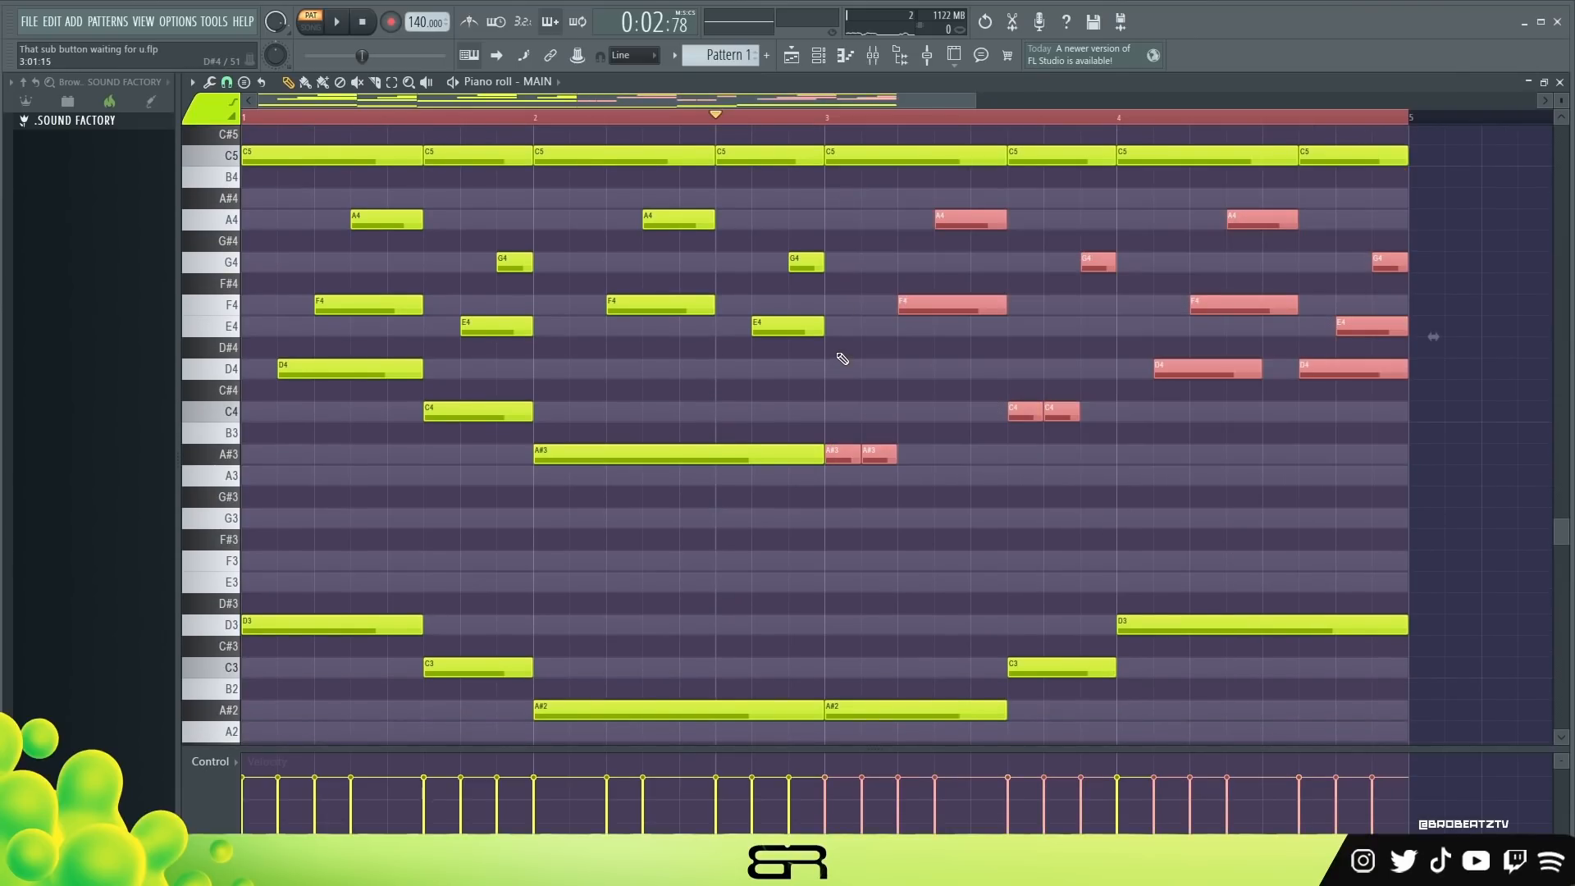
scroll(692, 169, "up", 4)
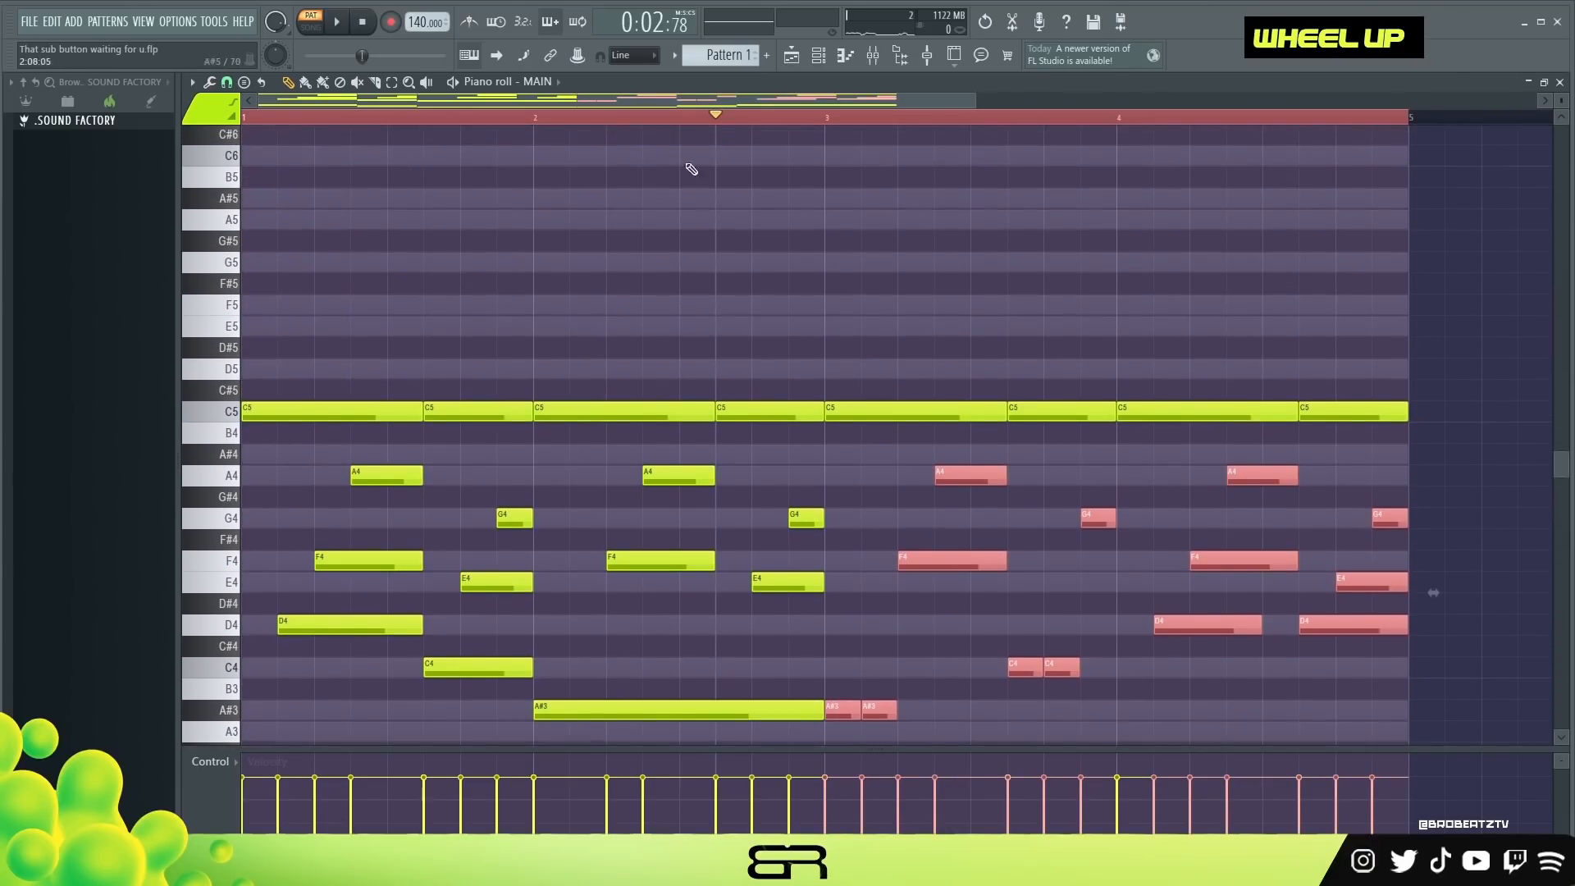
Step: Clear the time selection and duplicate the first C5 note up to C6 and E5
double_click(555, 119)
left_click(311, 411, "ctrl")
left_click(312, 411, "shift")
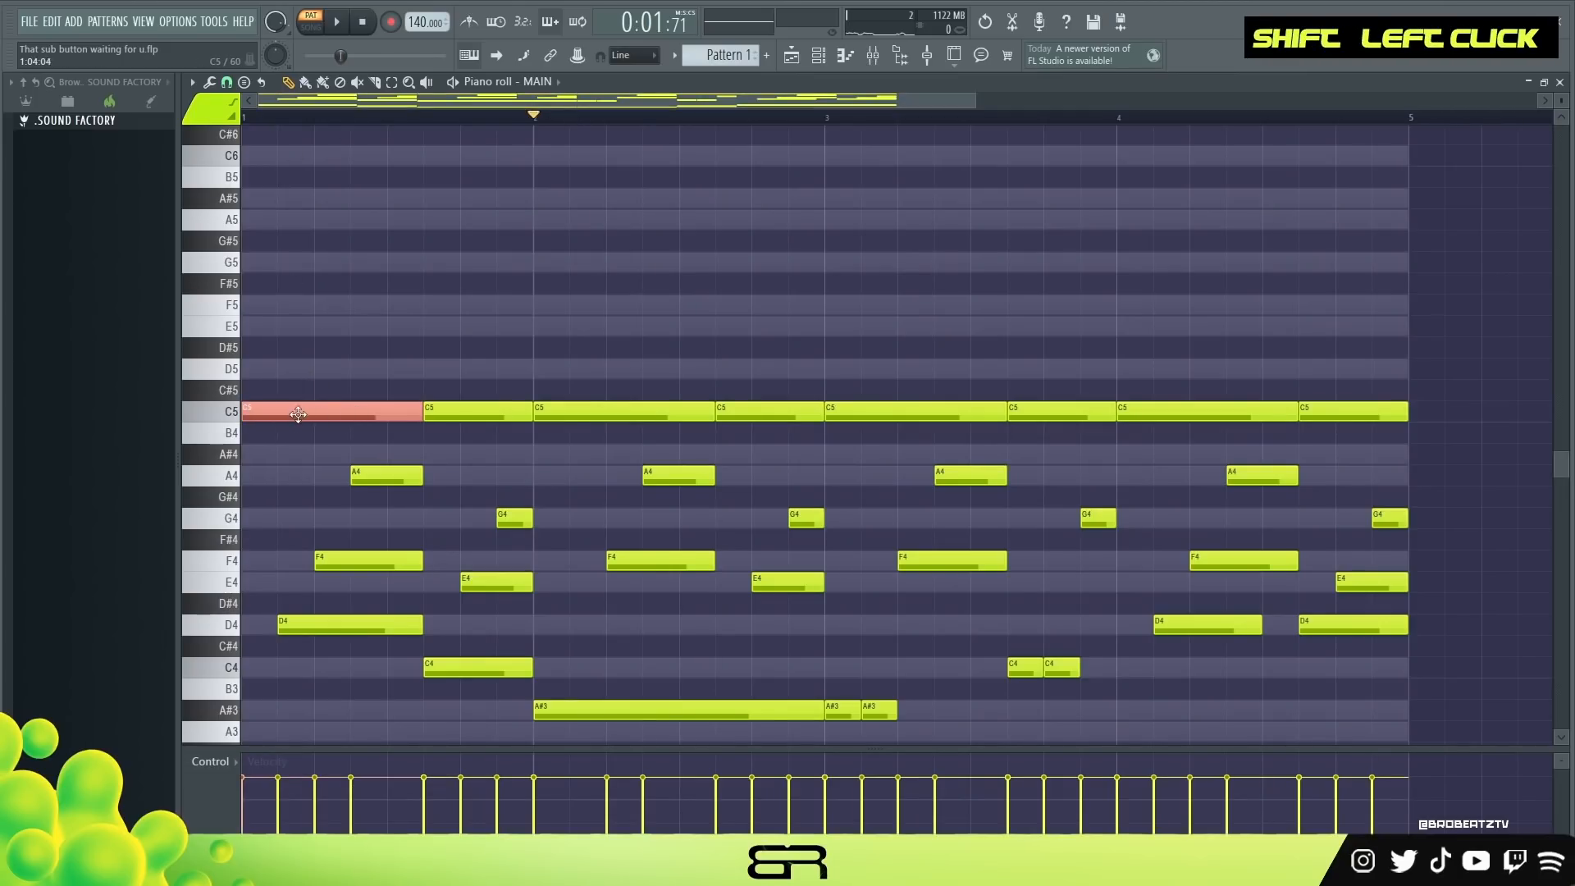
key("ctrl+Up")
right_click(314, 414)
left_click(289, 411, "ctrl")
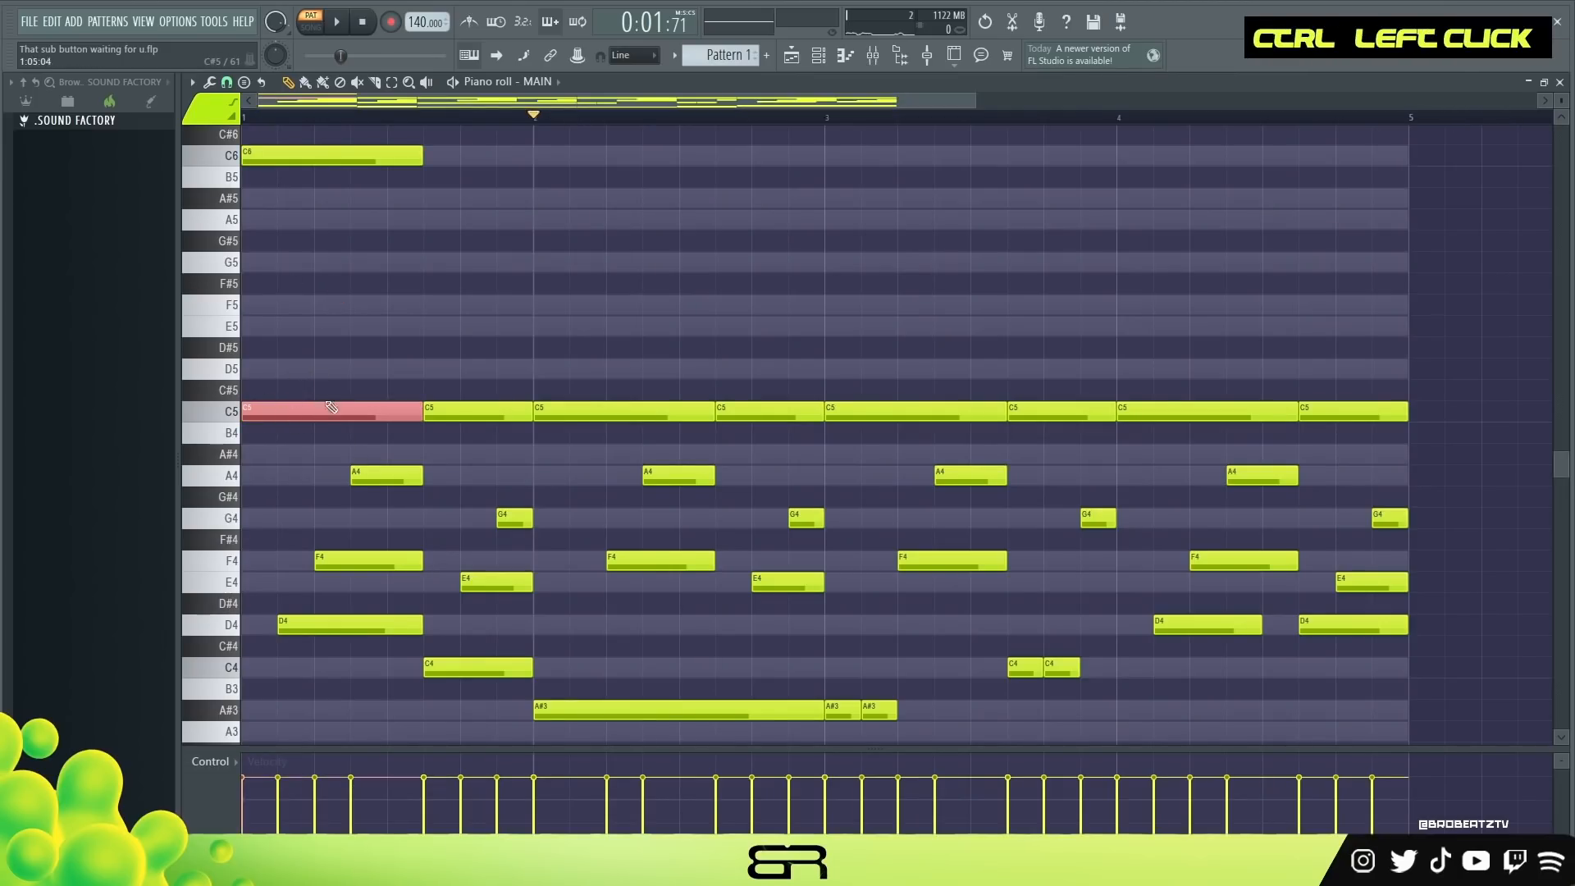
left_click_drag(275, 411, 288, 326)
right_click(371, 224)
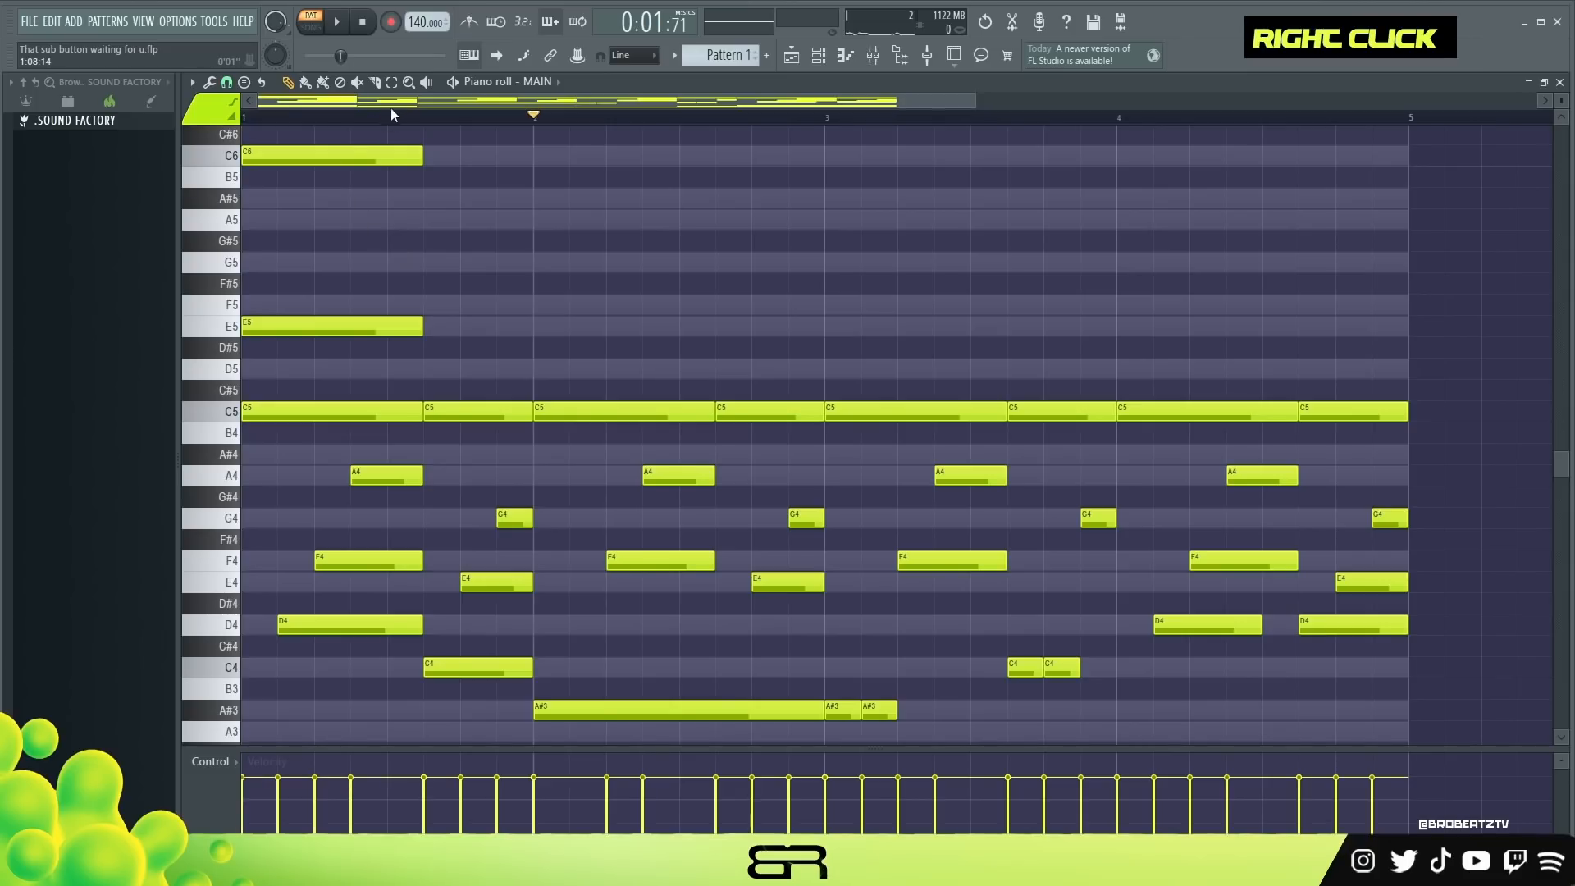
Step: Move the C6 note along the timeline so it starts at step 15 of bar 1
scroll(313, 242, "up", 1)
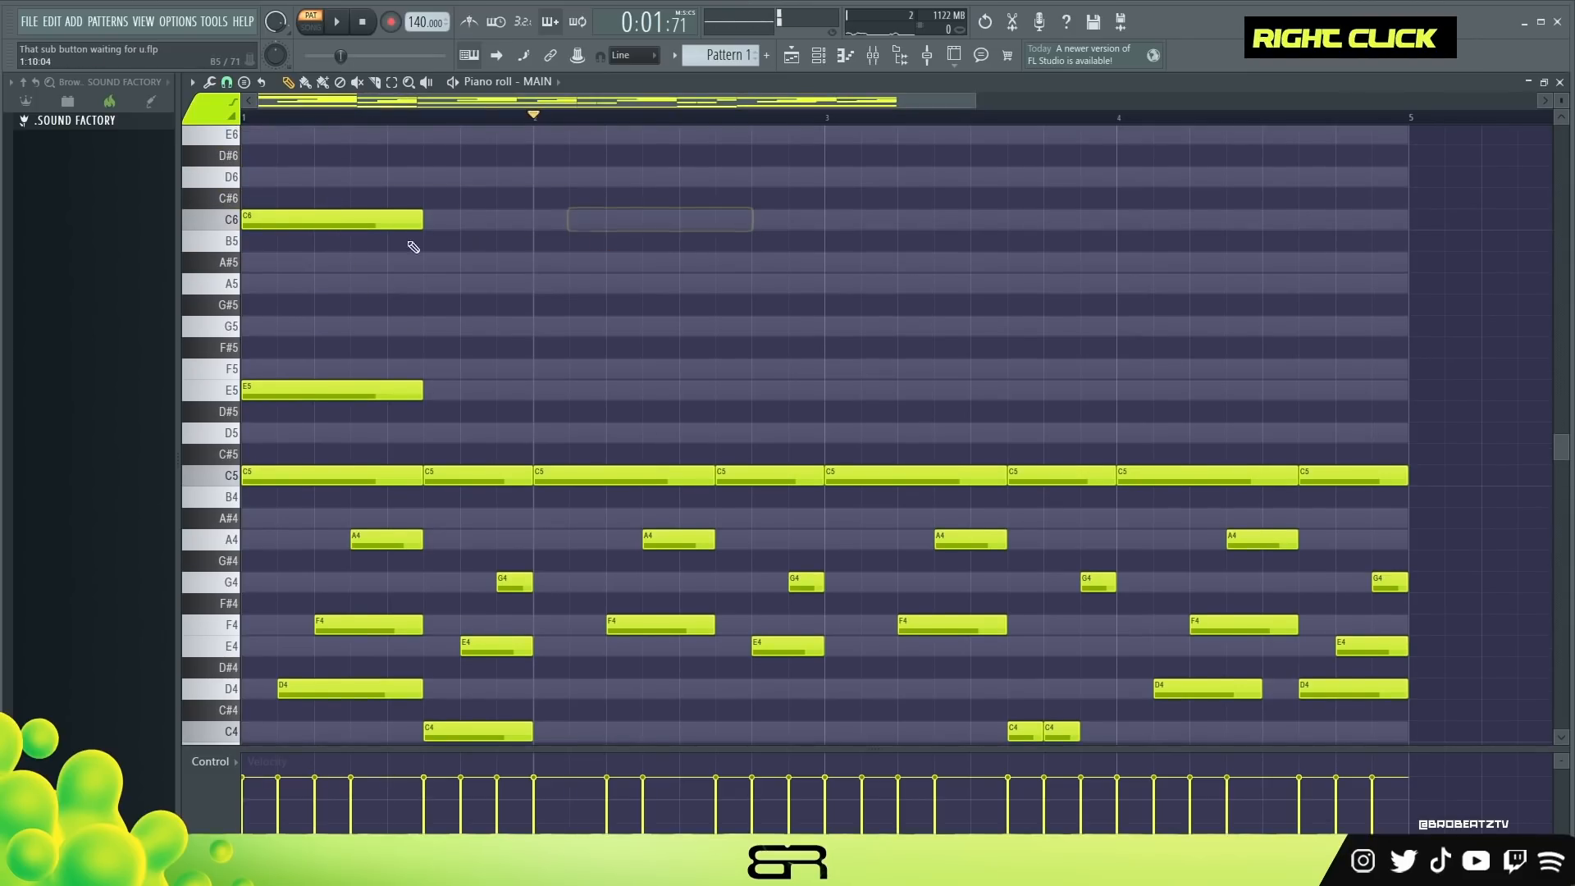
left_click_drag(342, 222, 543, 228)
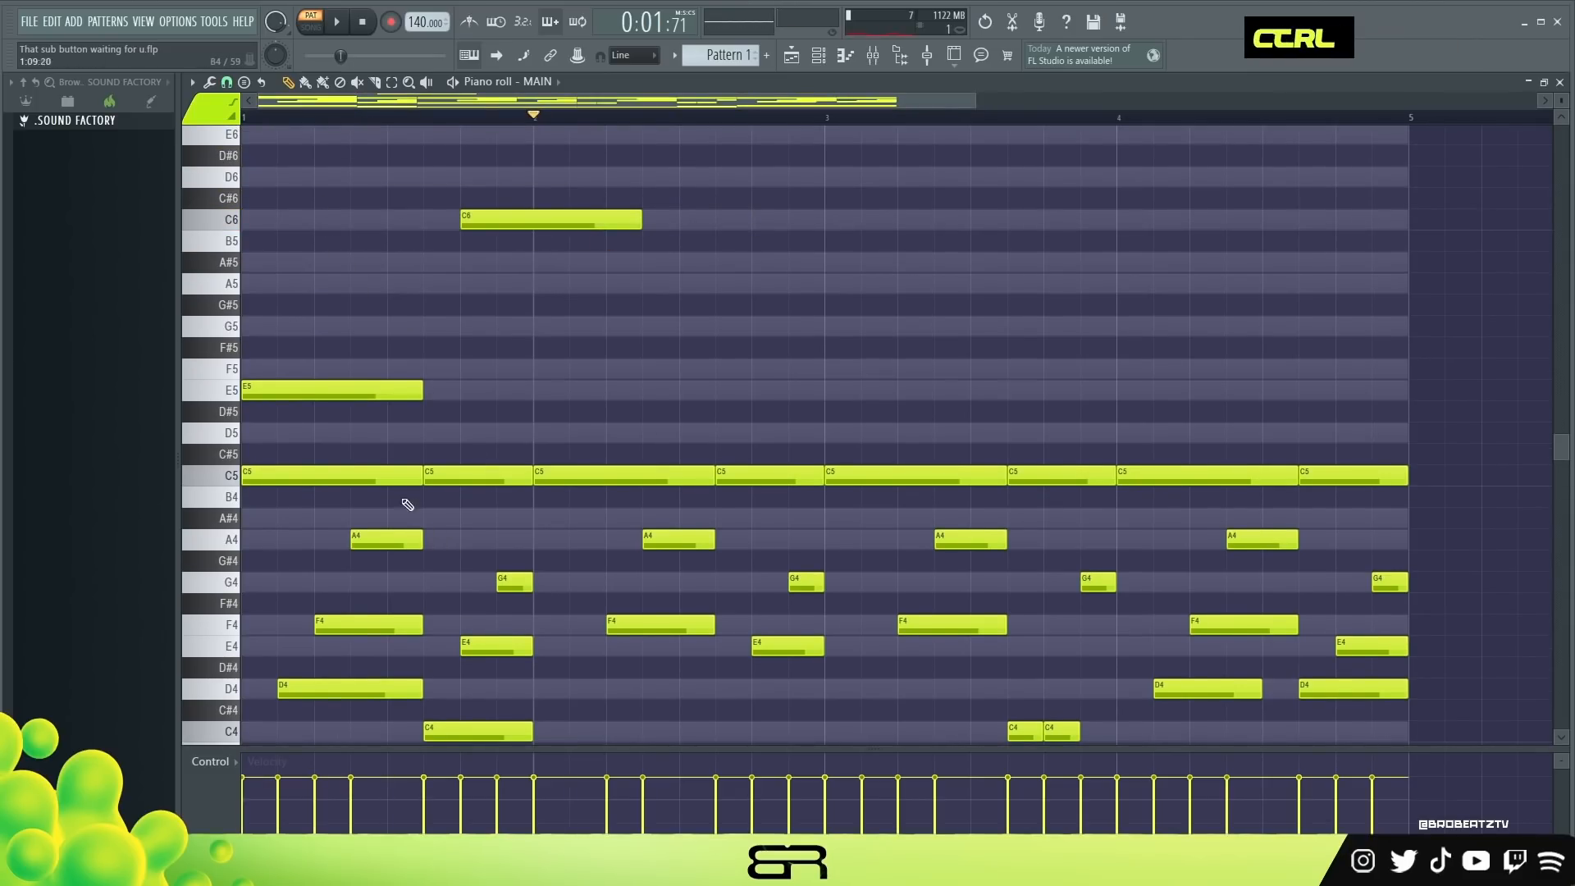
left_click(402, 480, "ctrl")
left_click(471, 483, "ctrl+shift")
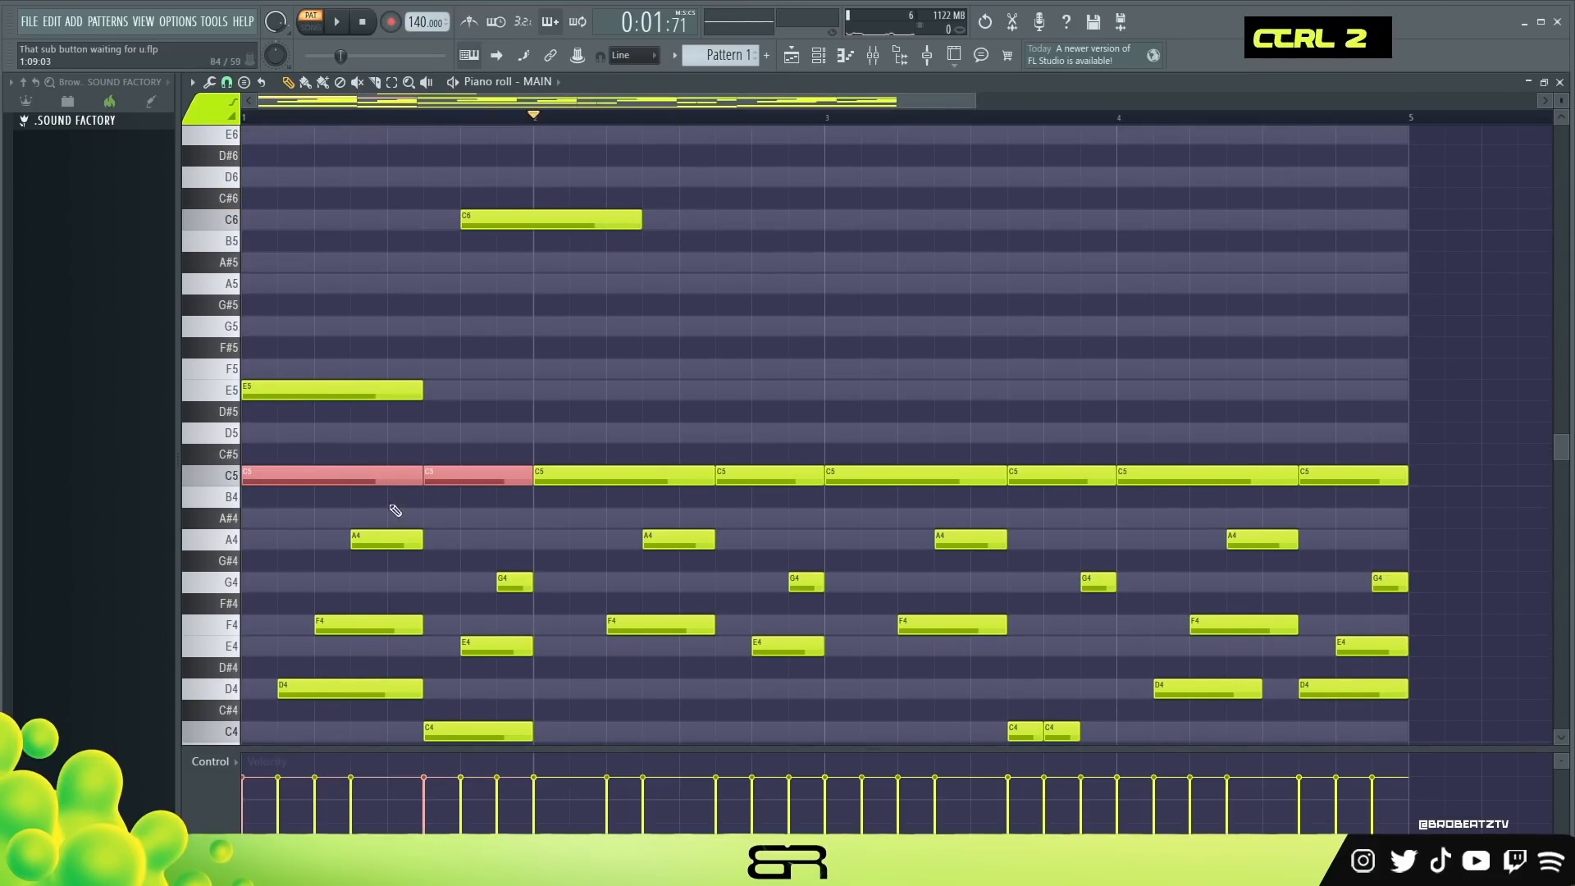
right_click(450, 516)
left_click_drag(440, 467, 474, 490)
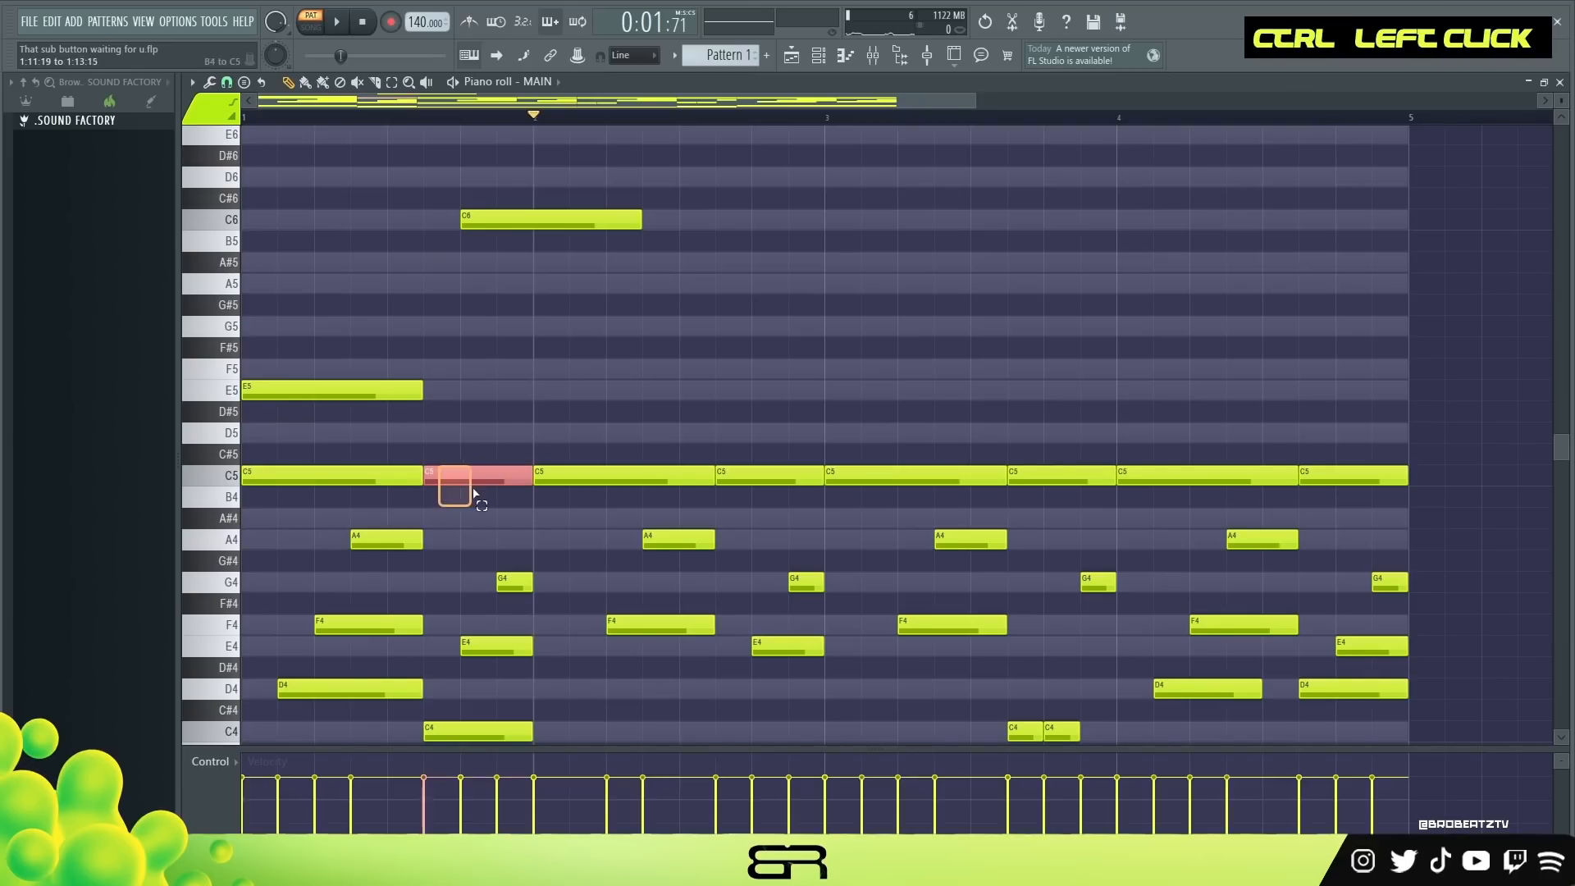
right_click(443, 337)
mouse_move(507, 220)
left_mouse_down()
mouse_move(579, 239)
mouse_move(507, 221)
mouse_move(545, 227)
left_mouse_up()
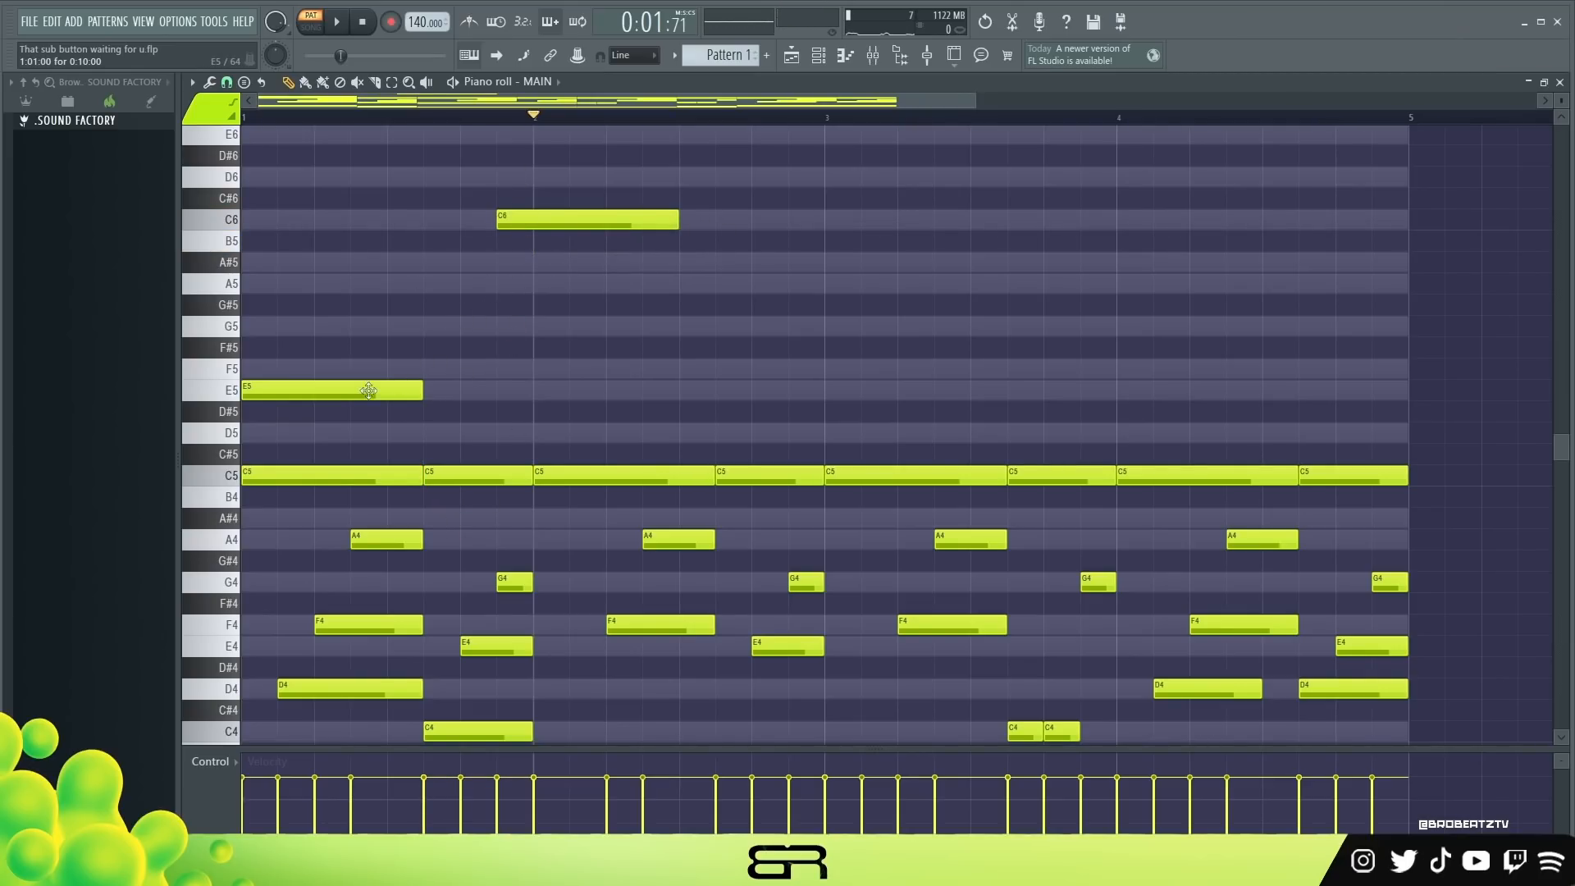
Step: Play the pattern briefly from the start to hear the E5 and C6 notes against the chords
left_click(325, 409)
right_click(325, 409)
key("space")
key("space")
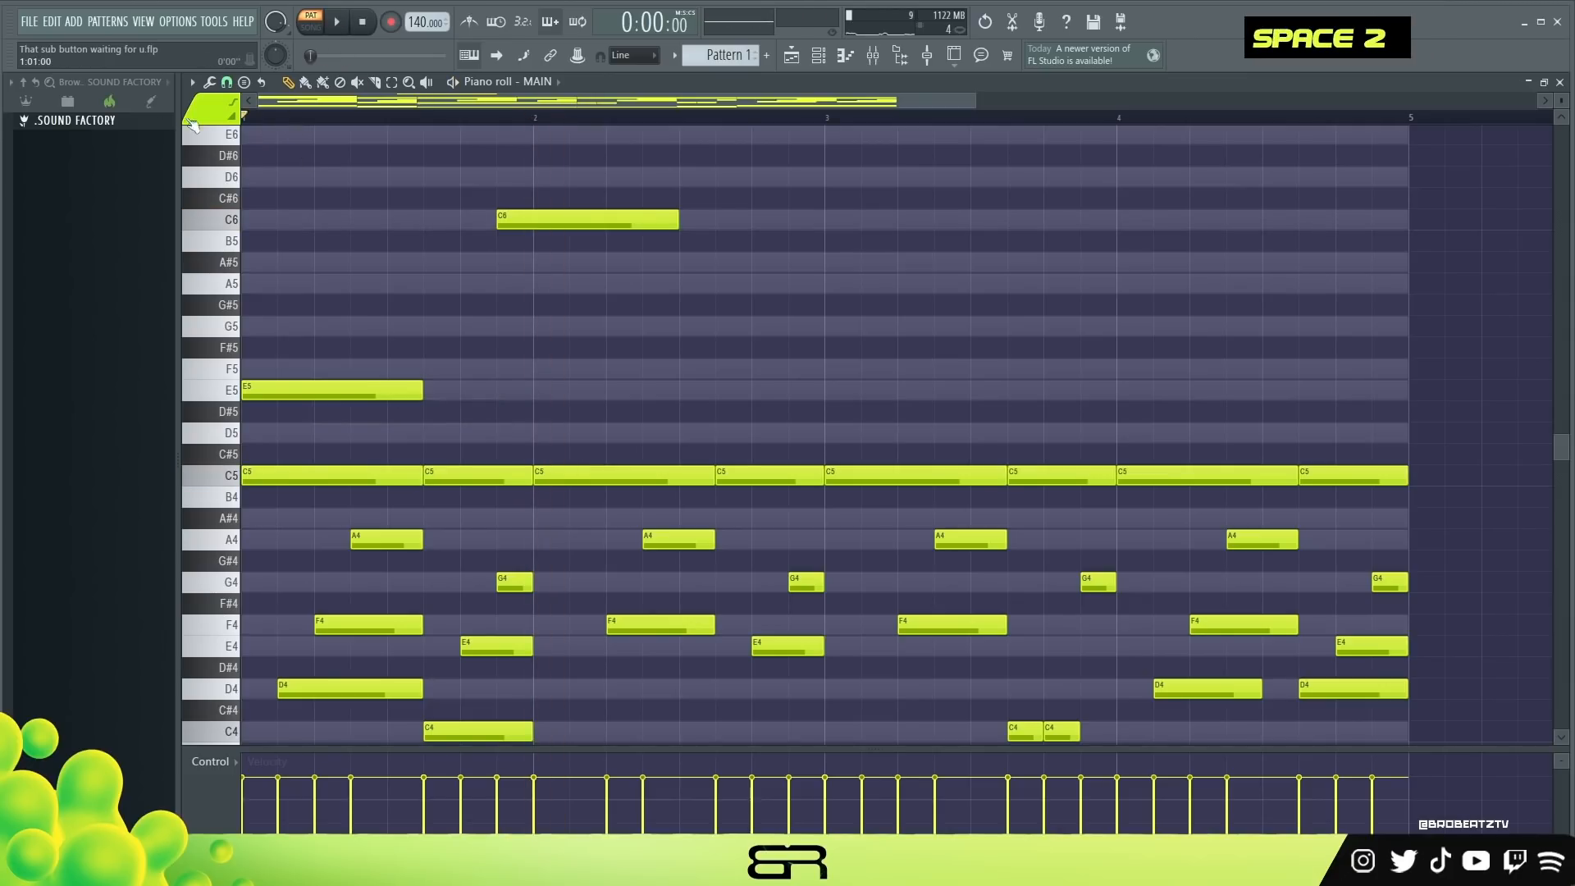
key("space")
key("space")
key("space")
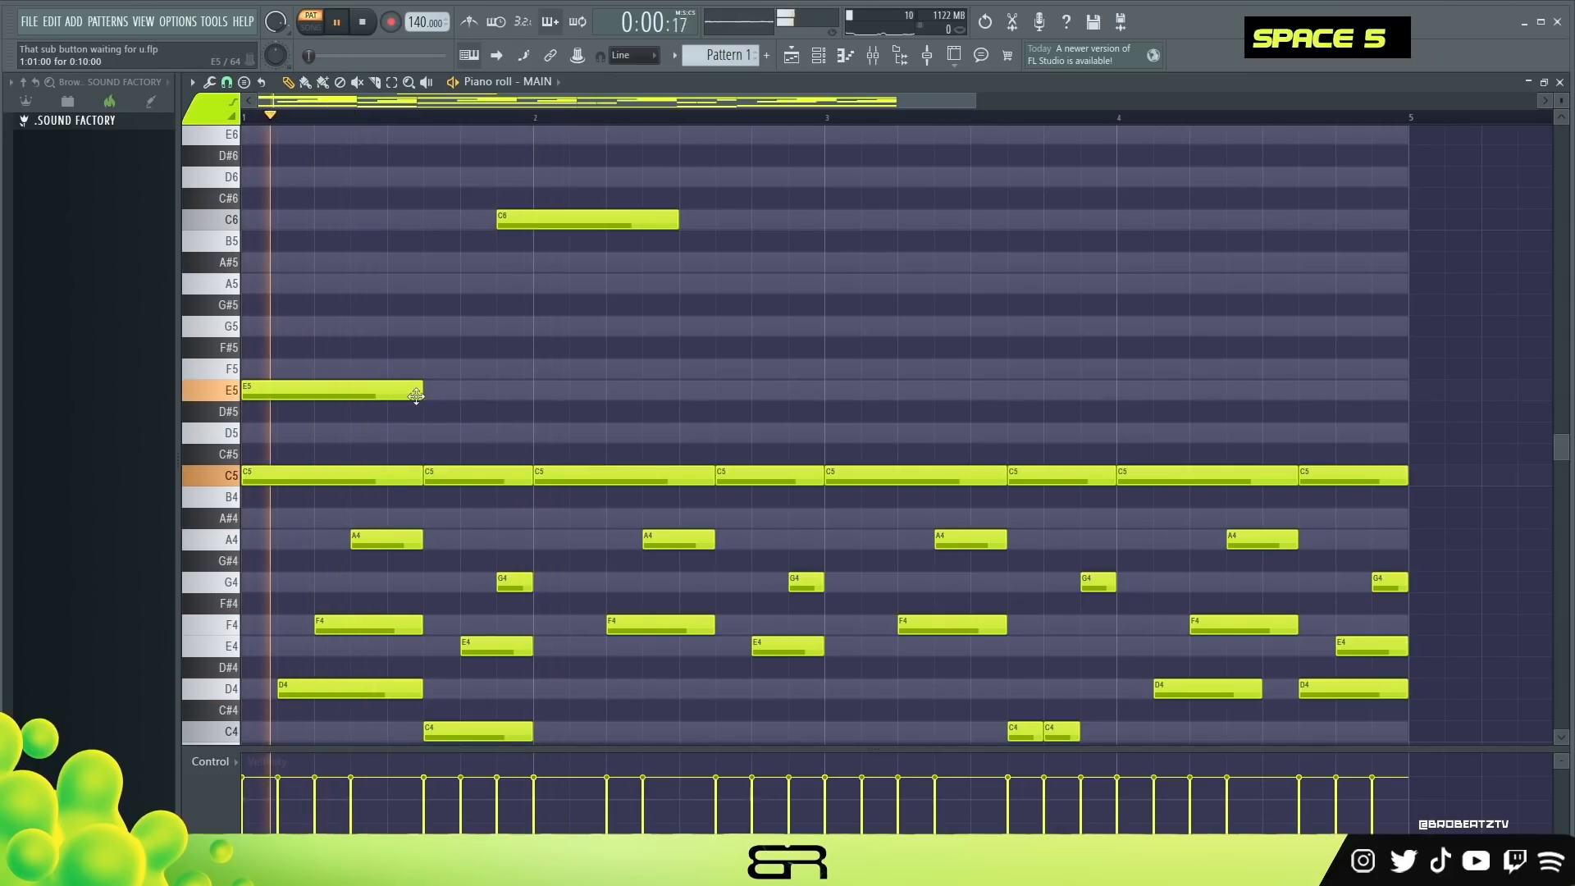
Step: Add a two-step and a four-step E5 note after the first E5, filling the rest of bar 1, and play them
left_click(432, 394)
key("space")
key("space")
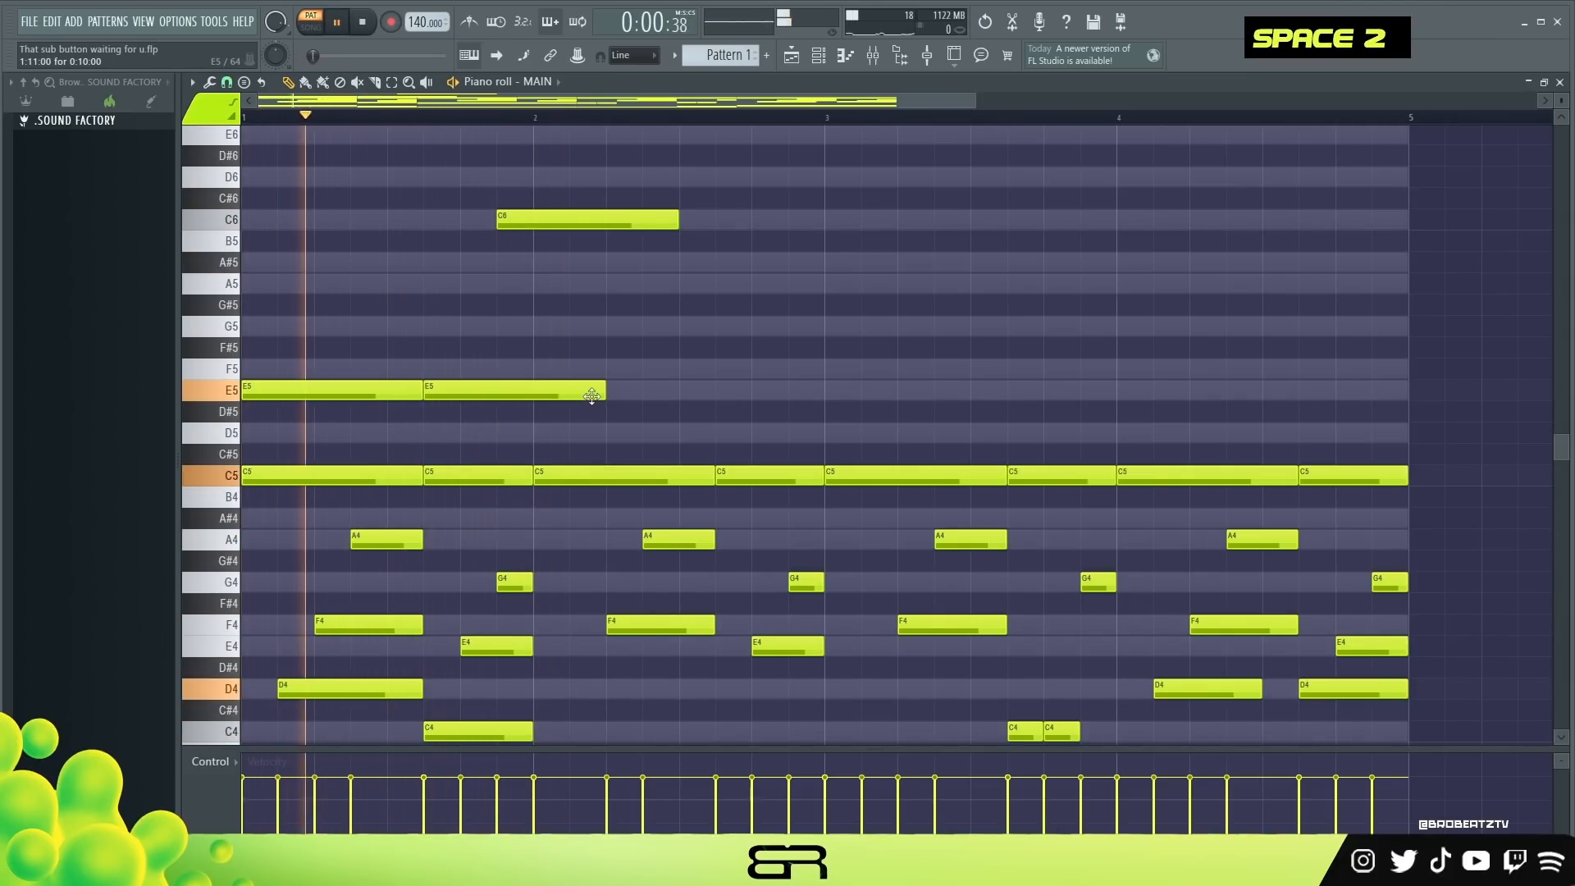
key("space")
left_click_drag(604, 394, 516, 399)
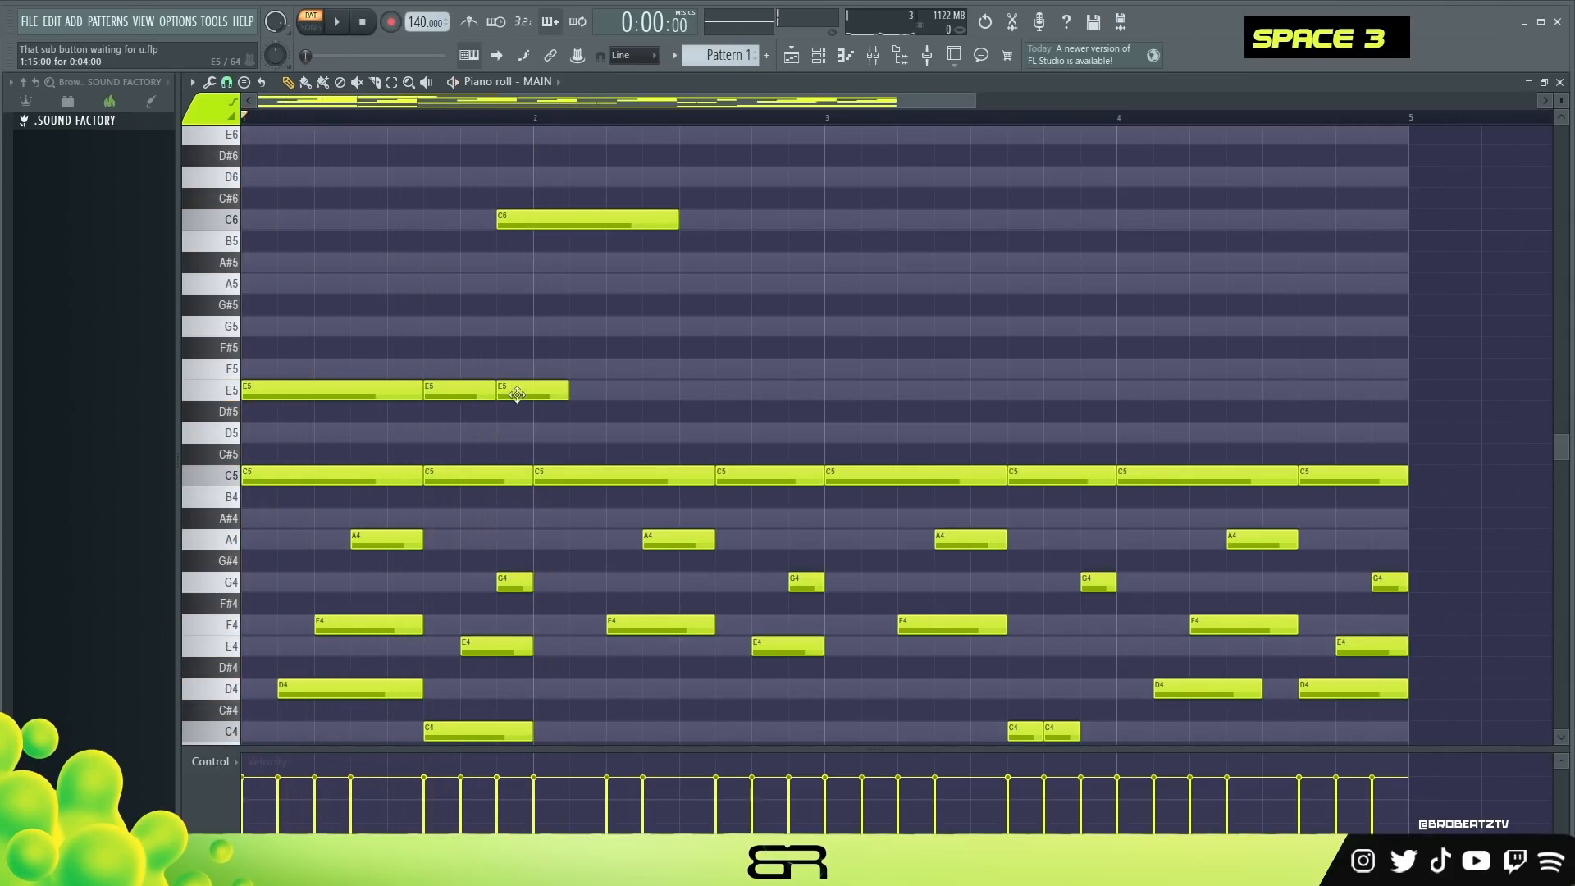
left_click_drag(495, 396, 466, 396)
key("space")
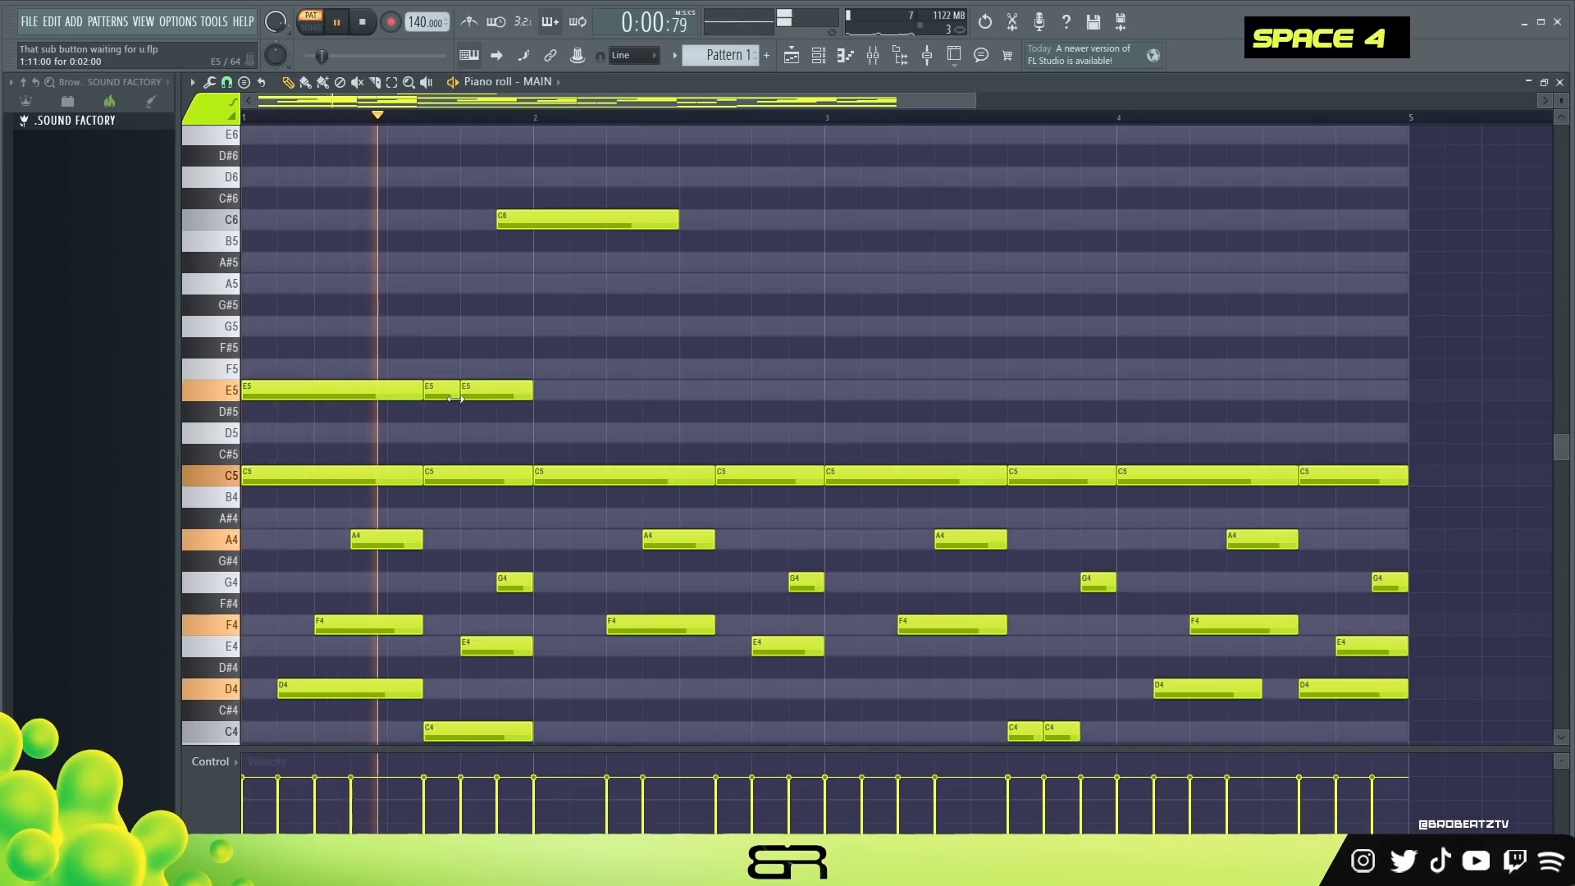
key("space")
key("space")
key("space")
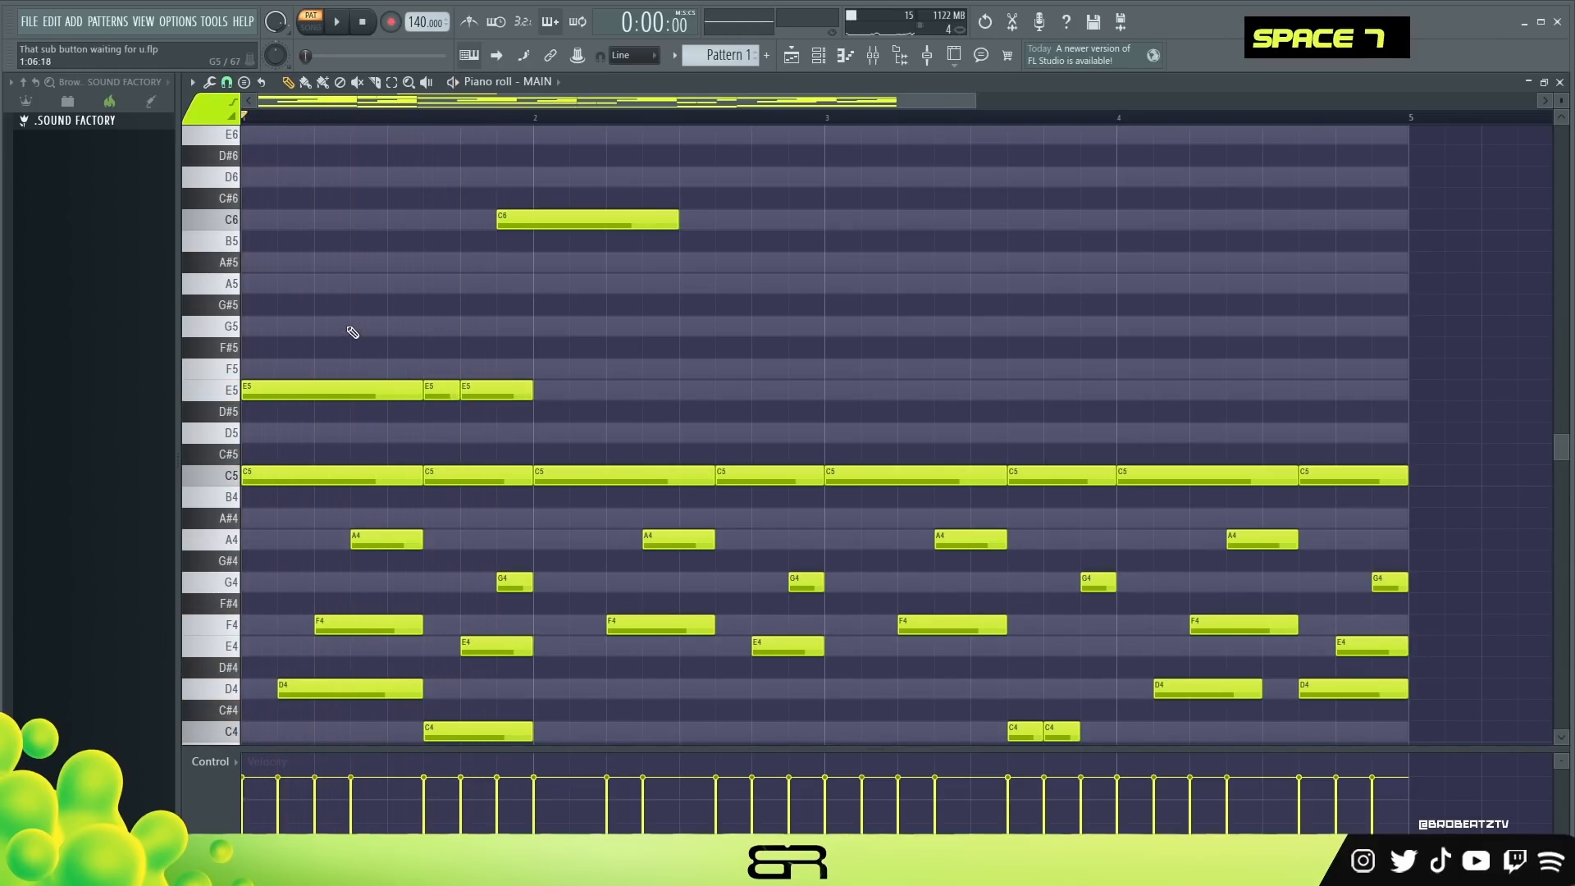
Step: Add a four-step G5 note at step 7 and a four-step A5 note at step 11 of bar 1, playing the pattern
left_click(355, 326)
key("space")
key("space")
left_click(443, 284)
key("space")
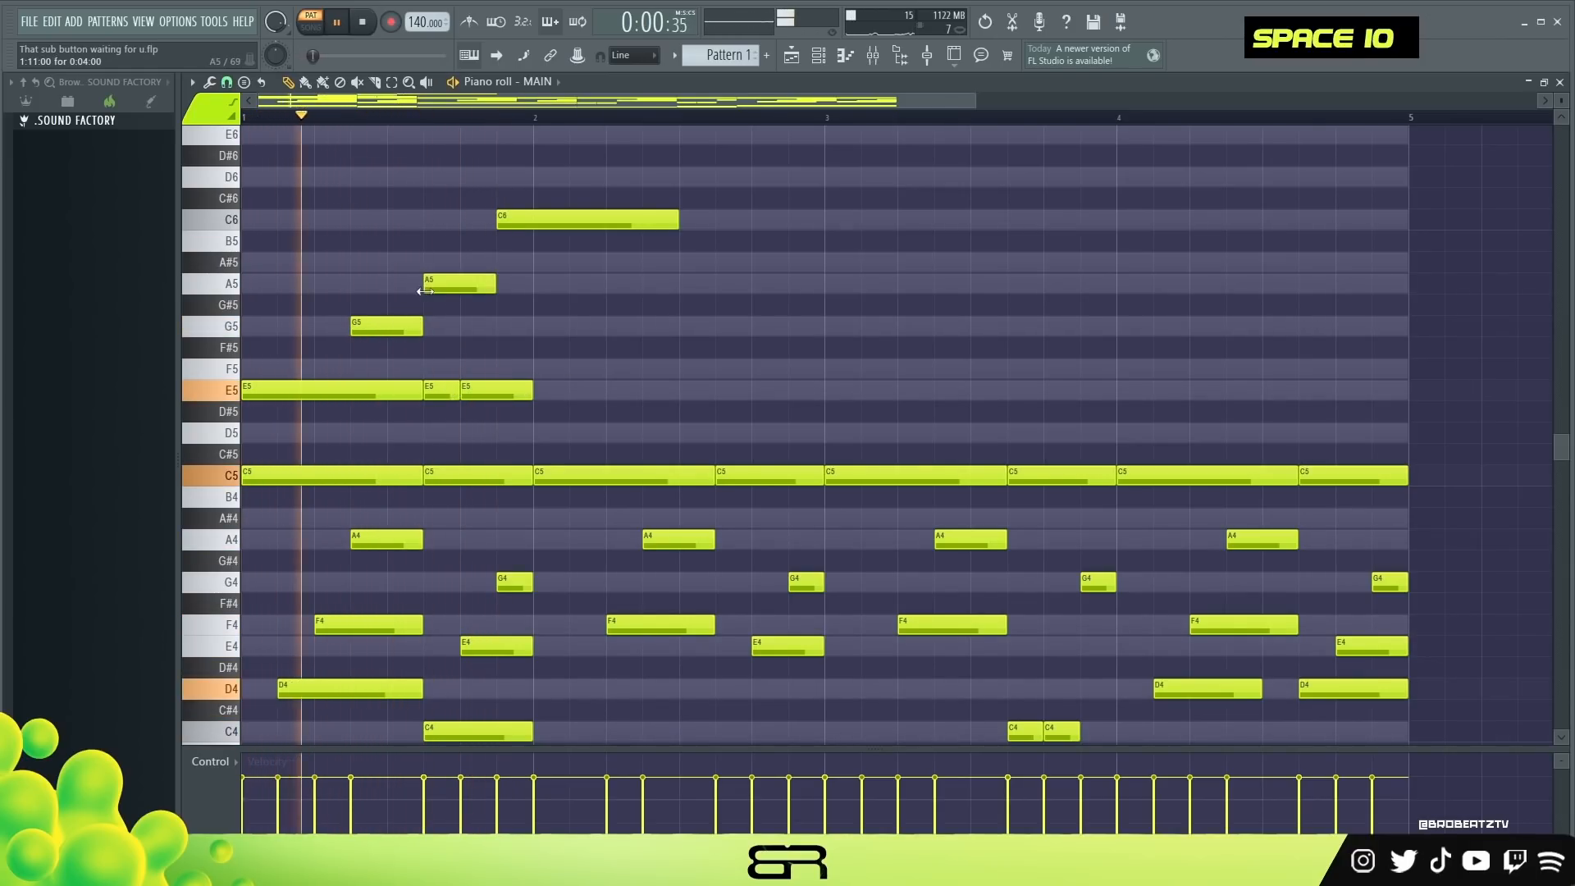
key("space")
key("space")
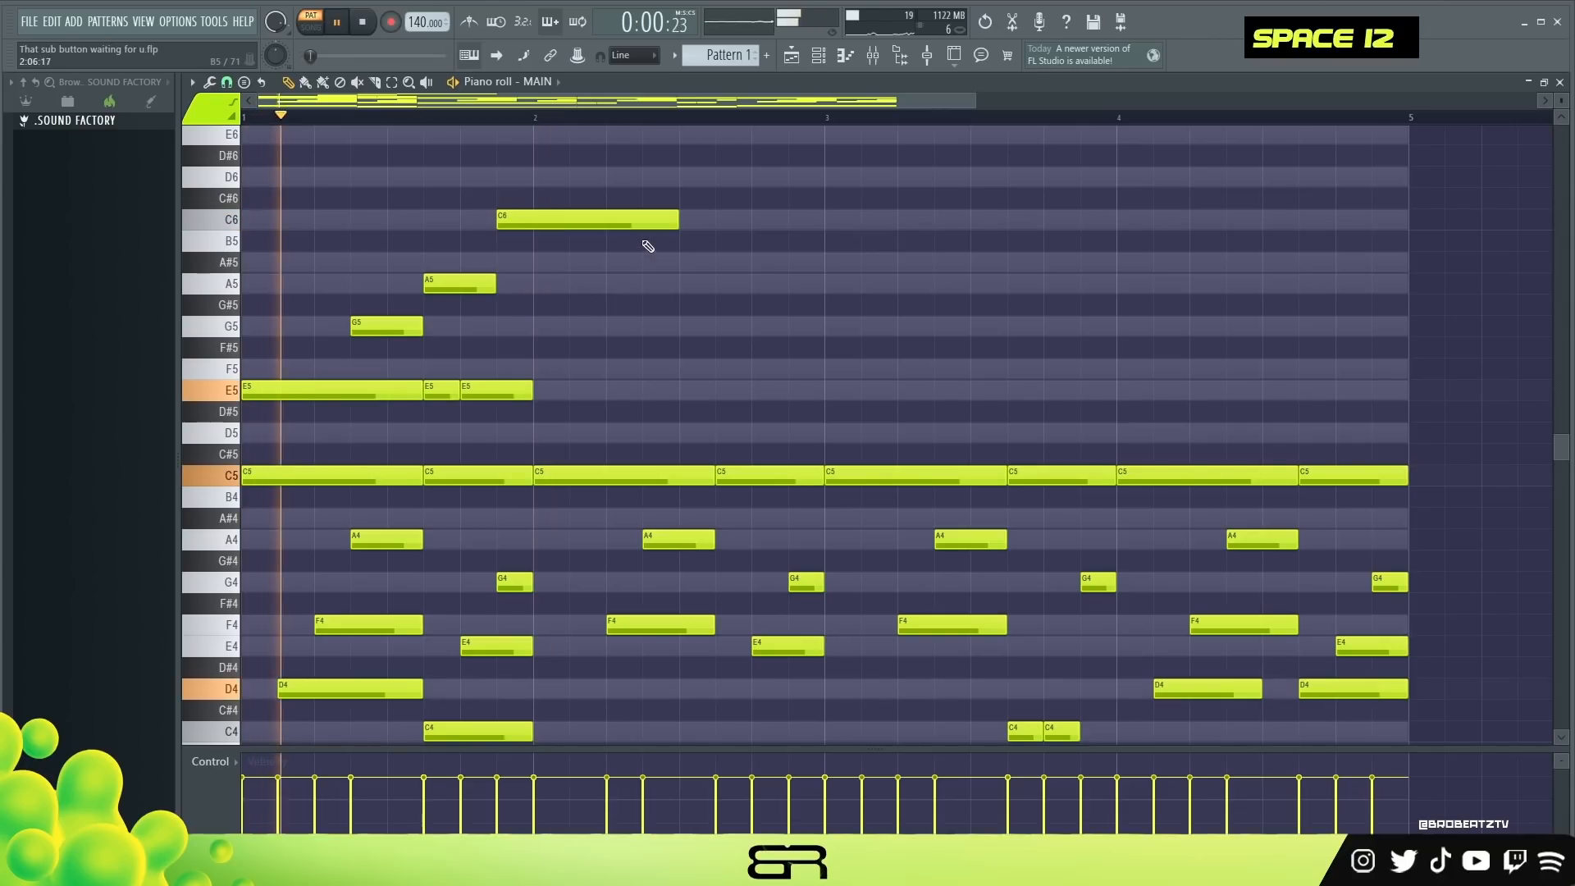
Step: Shorten the C6 note to four steps and add a second C6 about ten steps long directly after it
left_click_drag(674, 227, 569, 226)
key("space")
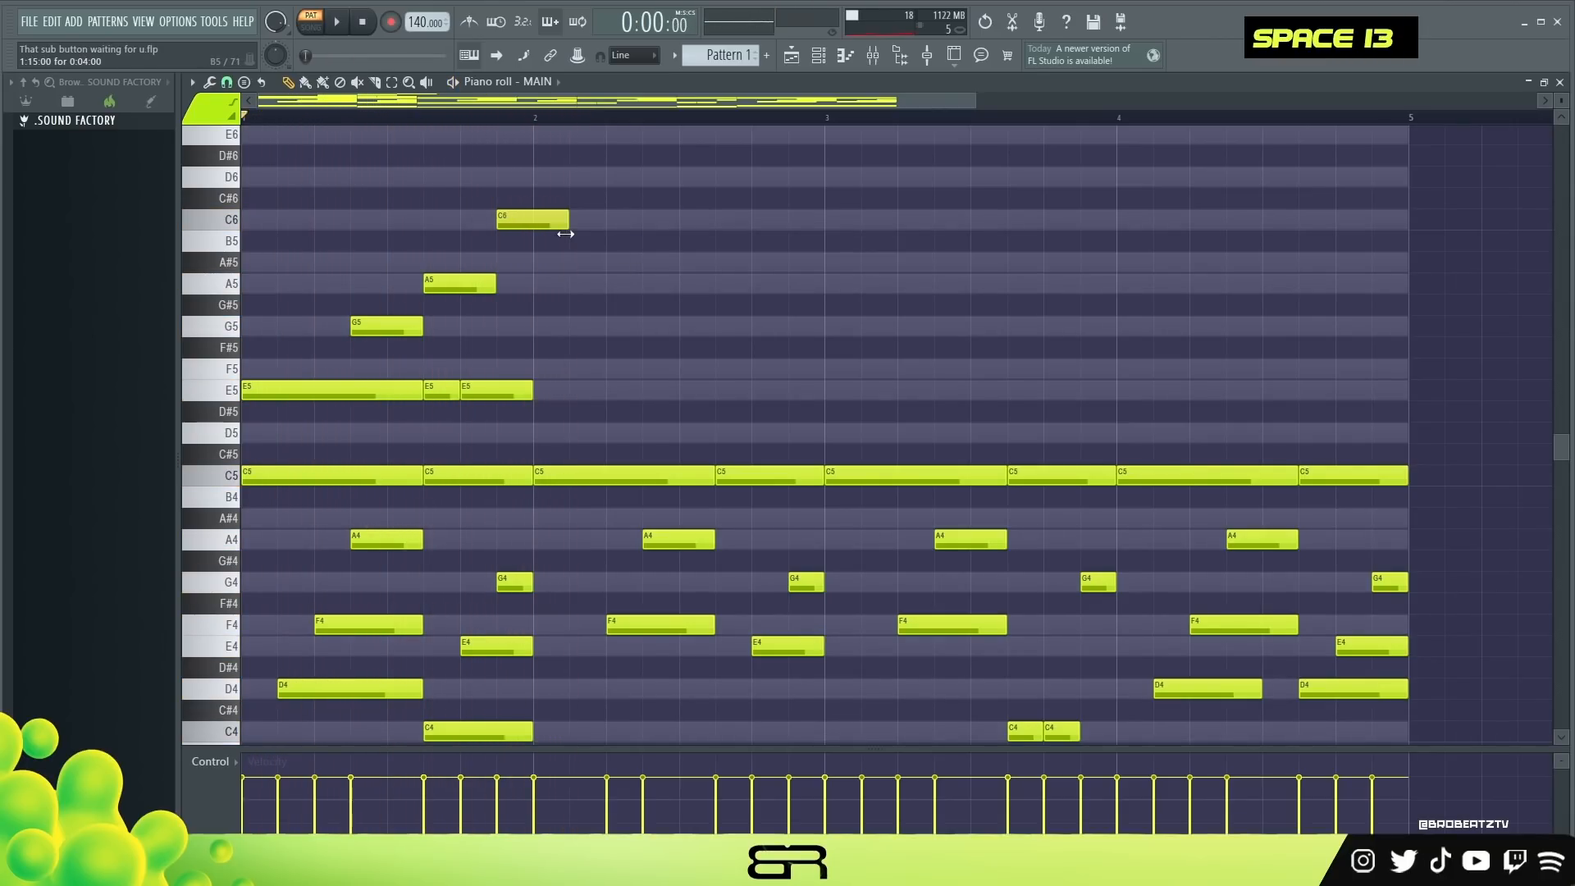
key("space")
left_click(611, 219)
left_click(677, 220)
right_click(678, 220)
left_click_drag(640, 221, 748, 227)
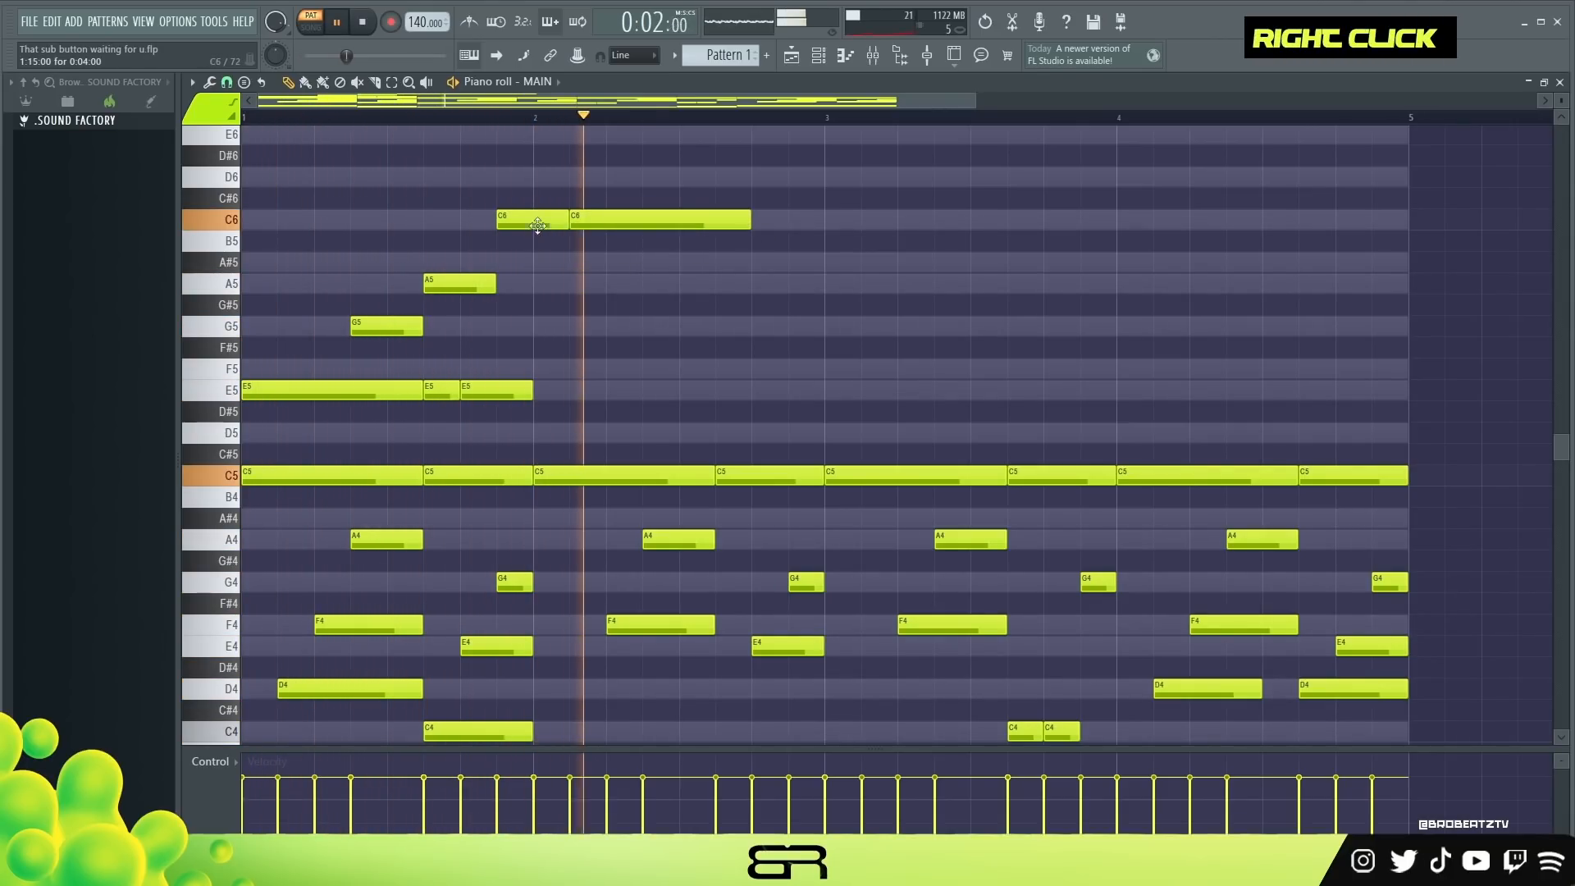
key("space")
key("space")
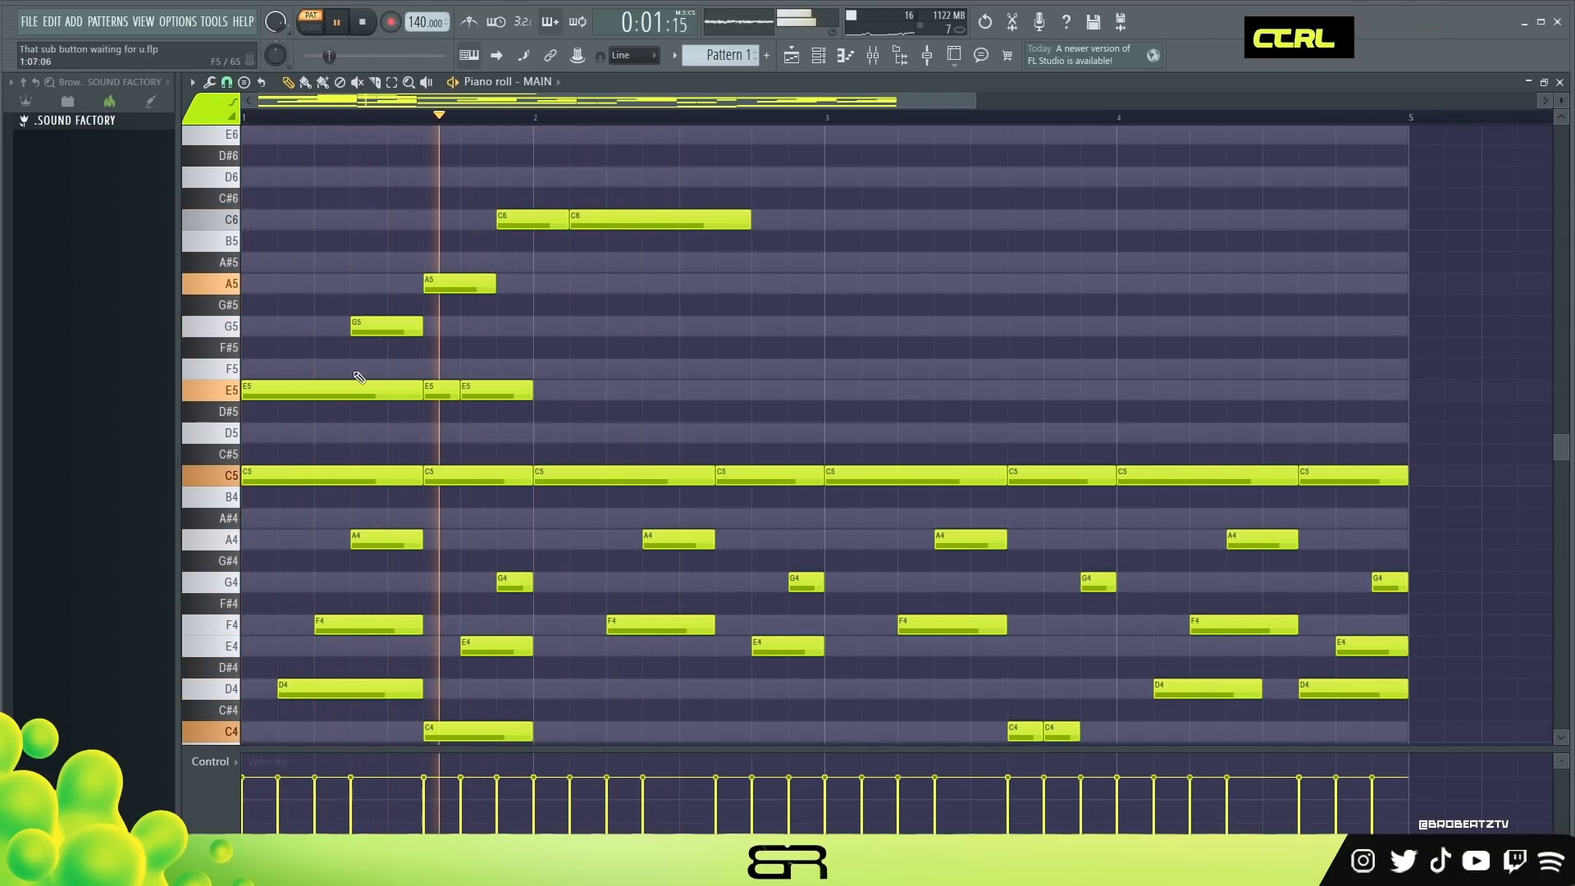
Step: Copy bar 1's E5 notes into bar 2, delete the two short copies and stretch the remaining E5 to the bar's end
left_click(269, 384, "ctrl")
left_click_drag(268, 384, 560, 384)
key("space")
key("space")
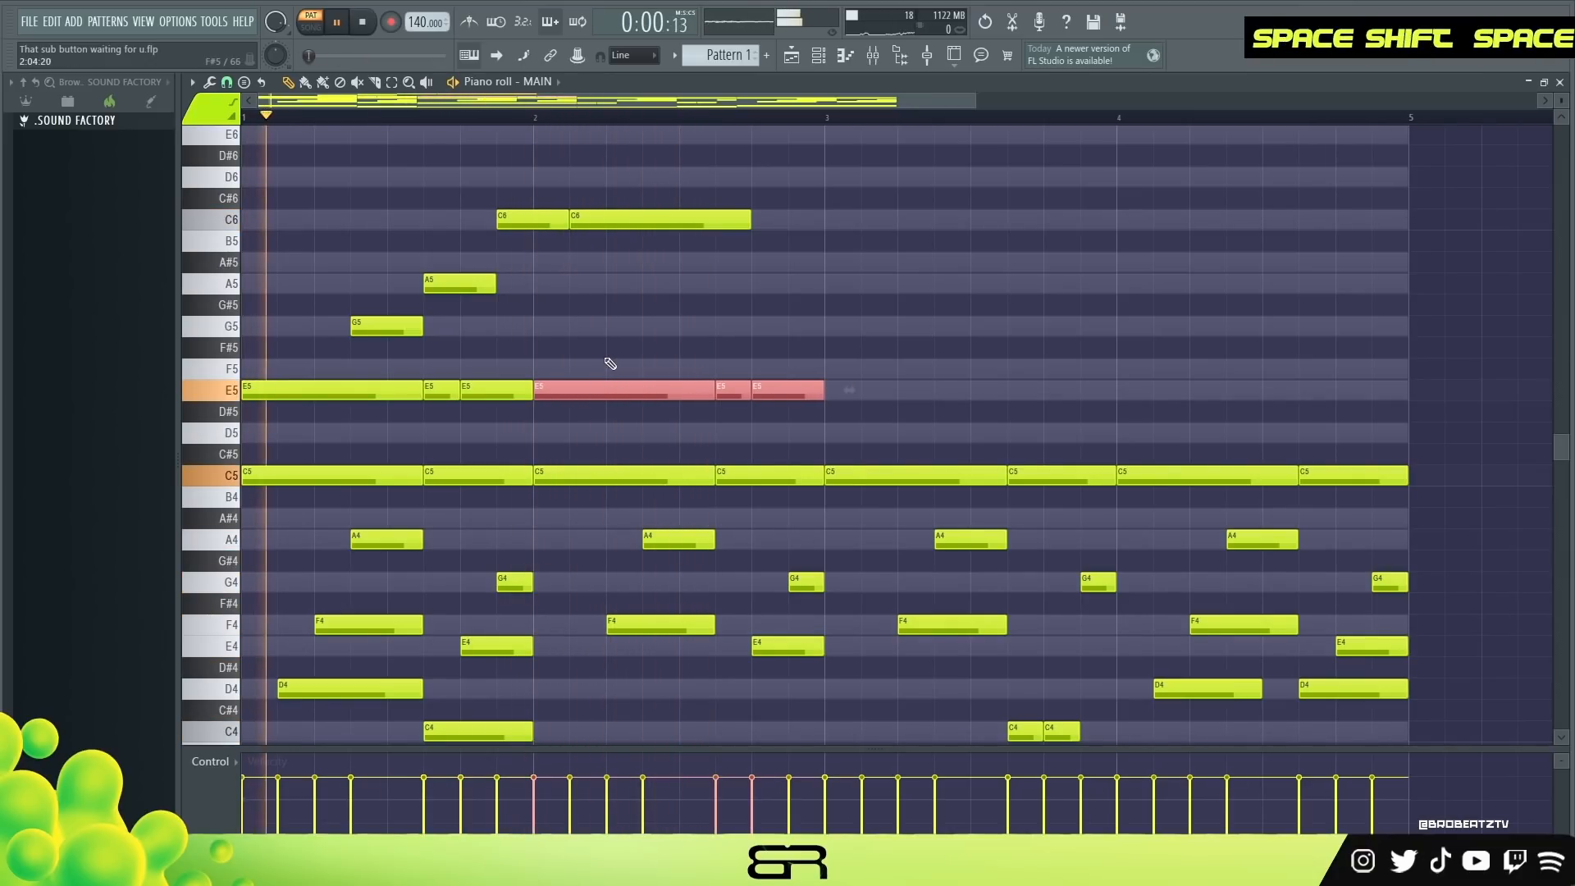
right_click(611, 361)
right_click(730, 391)
right_click(768, 392)
left_click_drag(710, 397, 803, 397)
key("space")
key("space")
Step: Extend the second C6 note to the end of bar 2 and duplicate the melody above C5 into bars 3 and 4
left_click_drag(750, 220, 246, 441)
left_click_drag(290, 389, 875, 389)
right_click(878, 330)
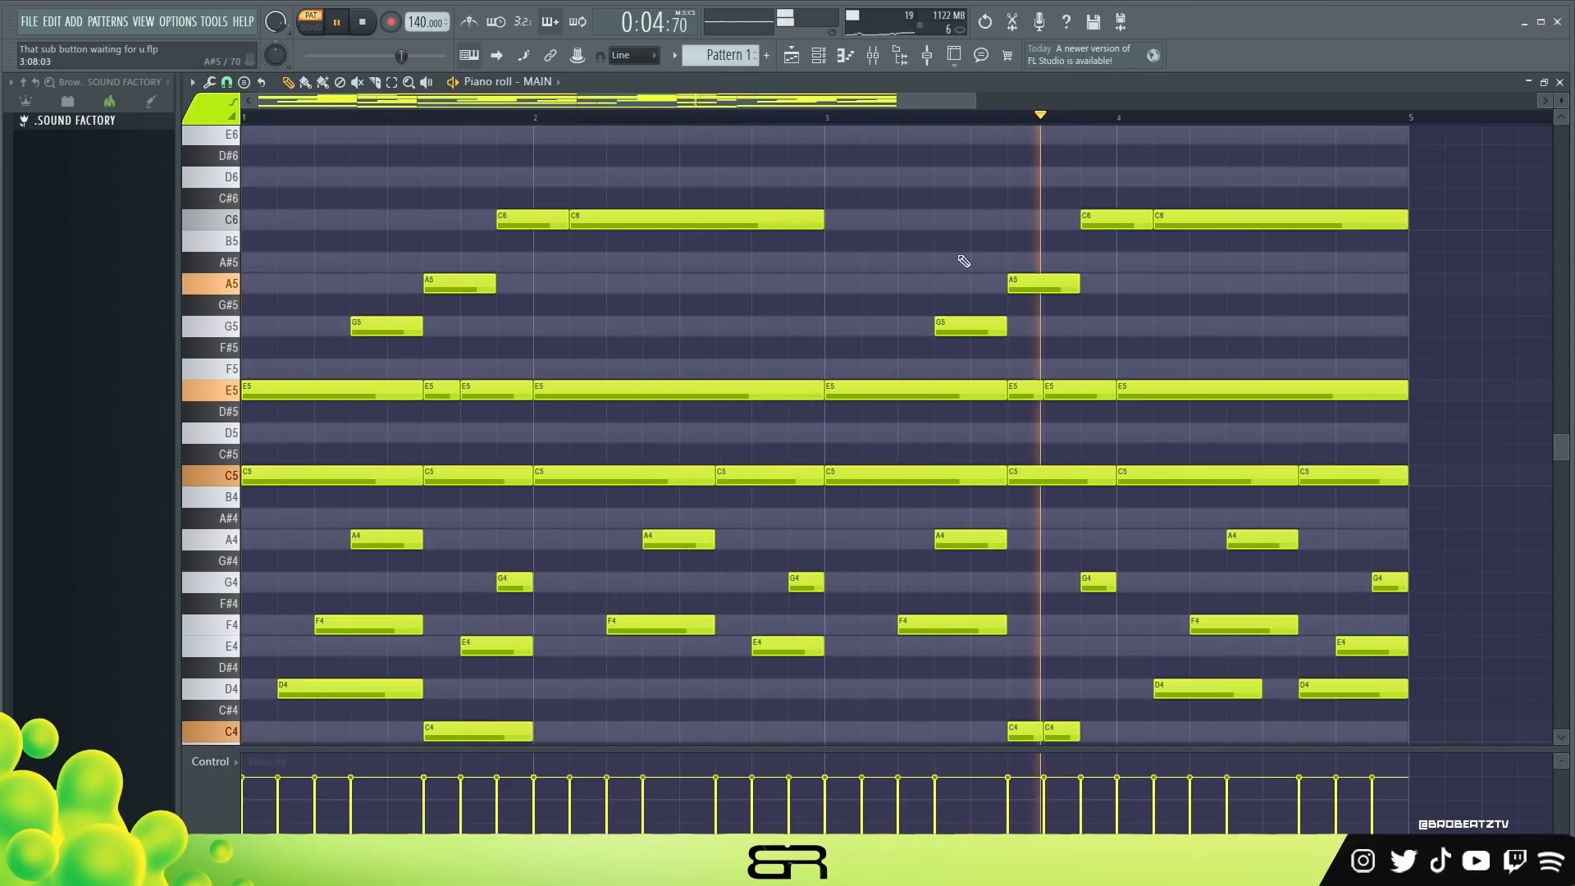
right_click(714, 281, "ctrl")
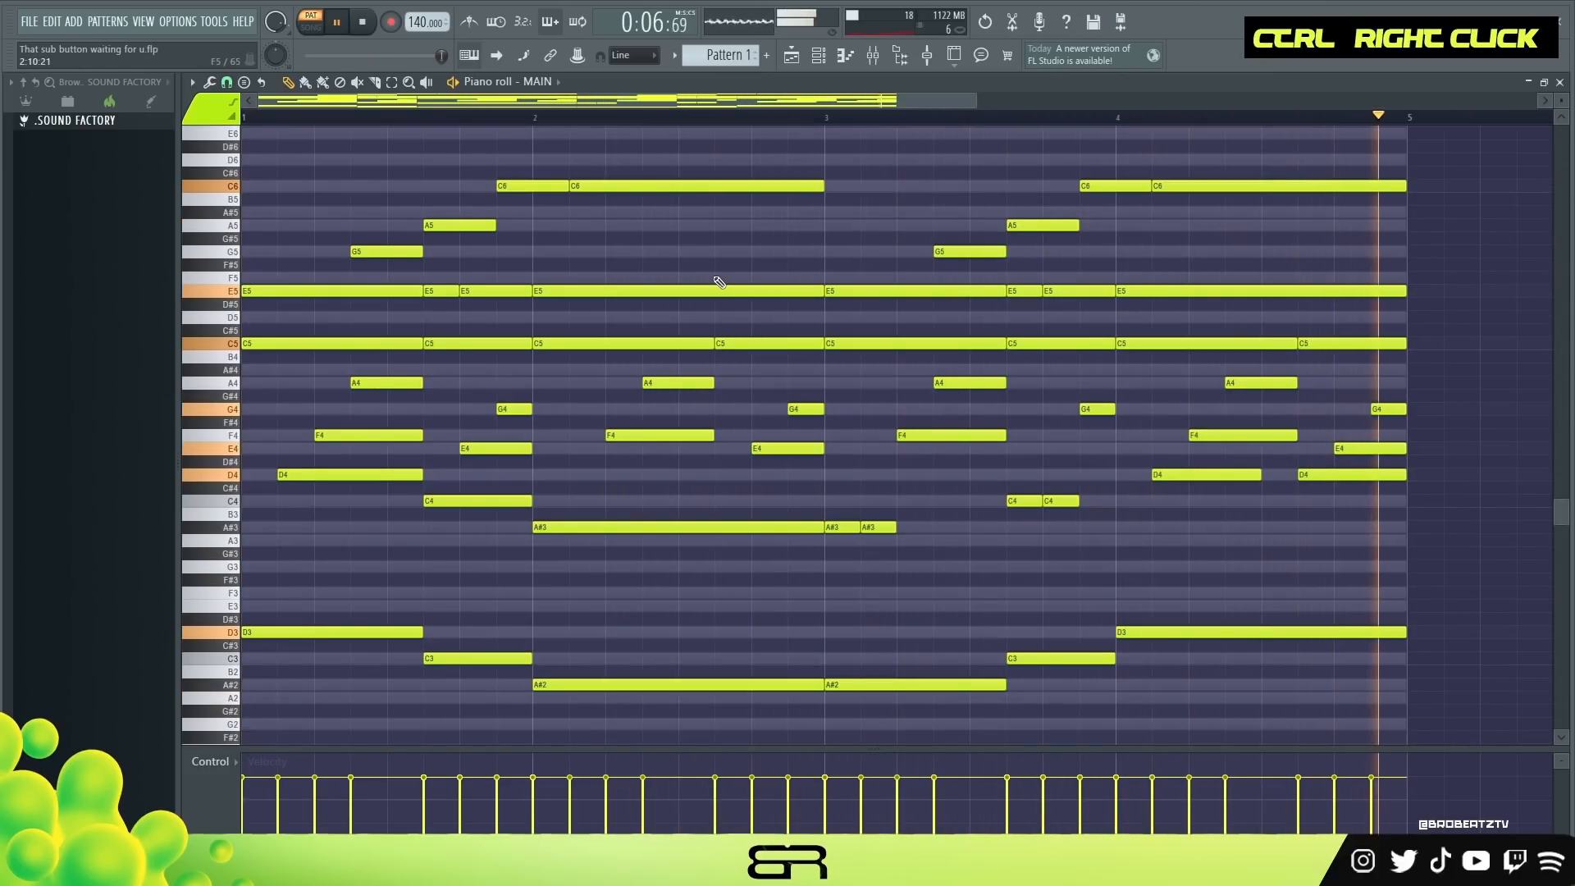
key("space")
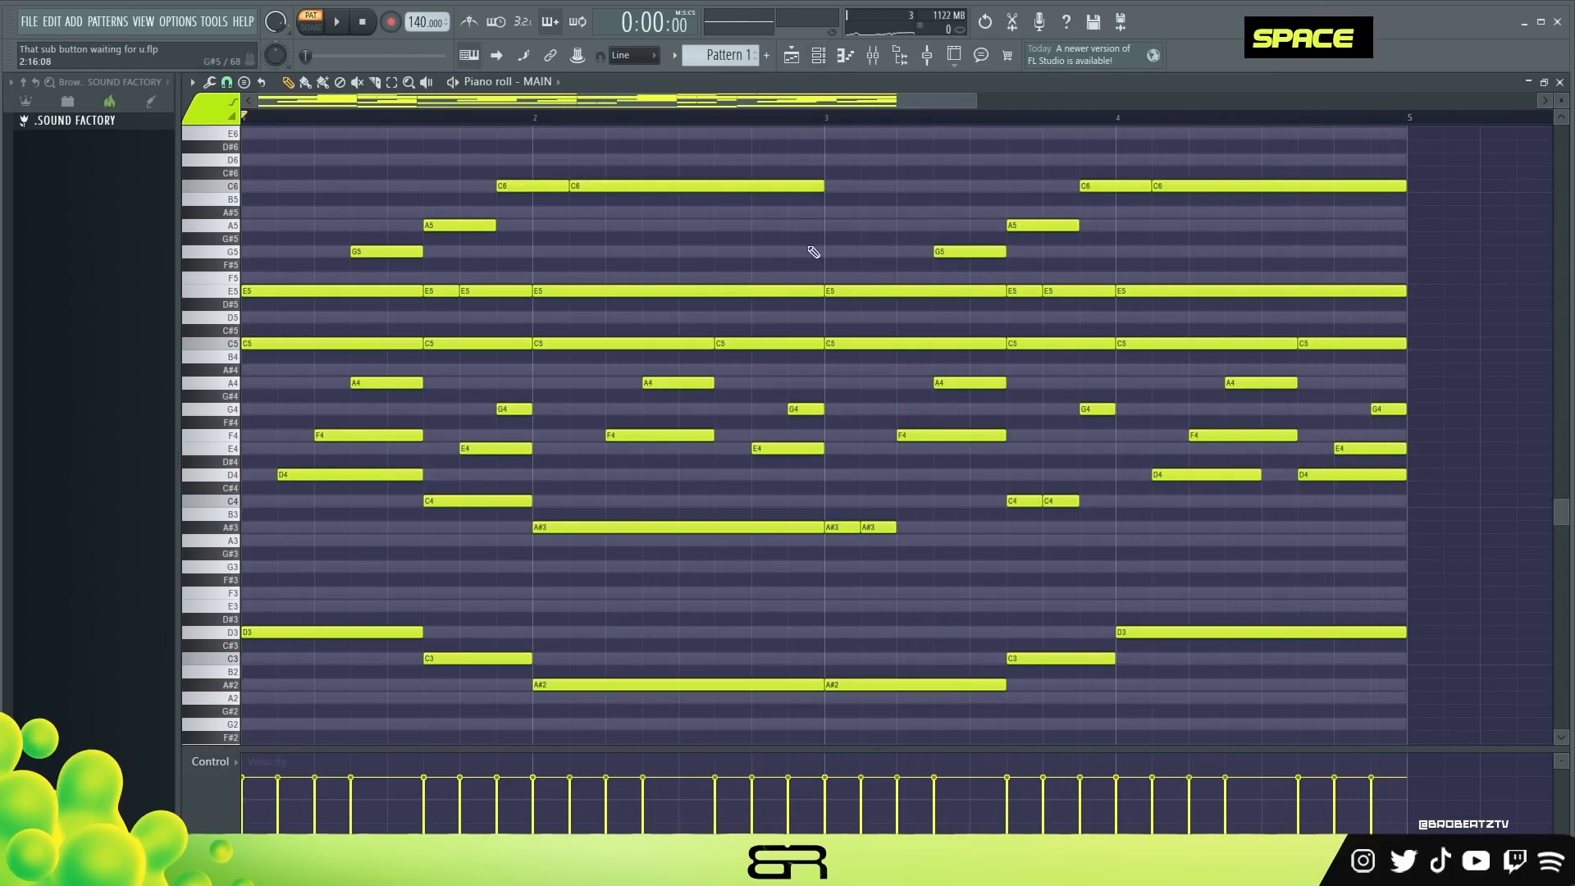
left_click_drag(763, 141, 443, 234)
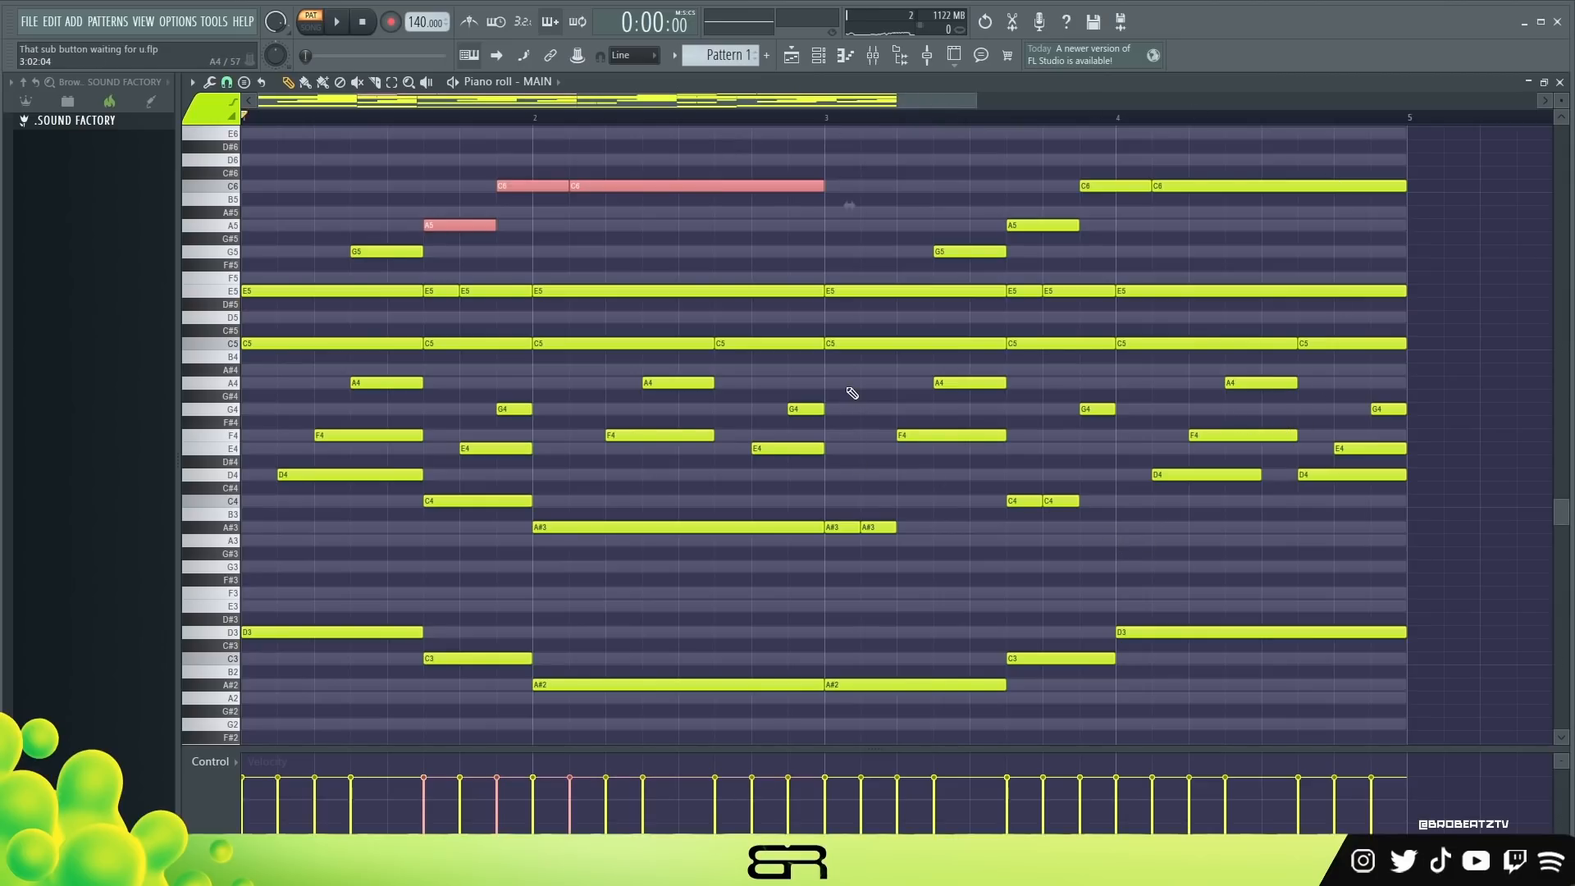
right_click(727, 247)
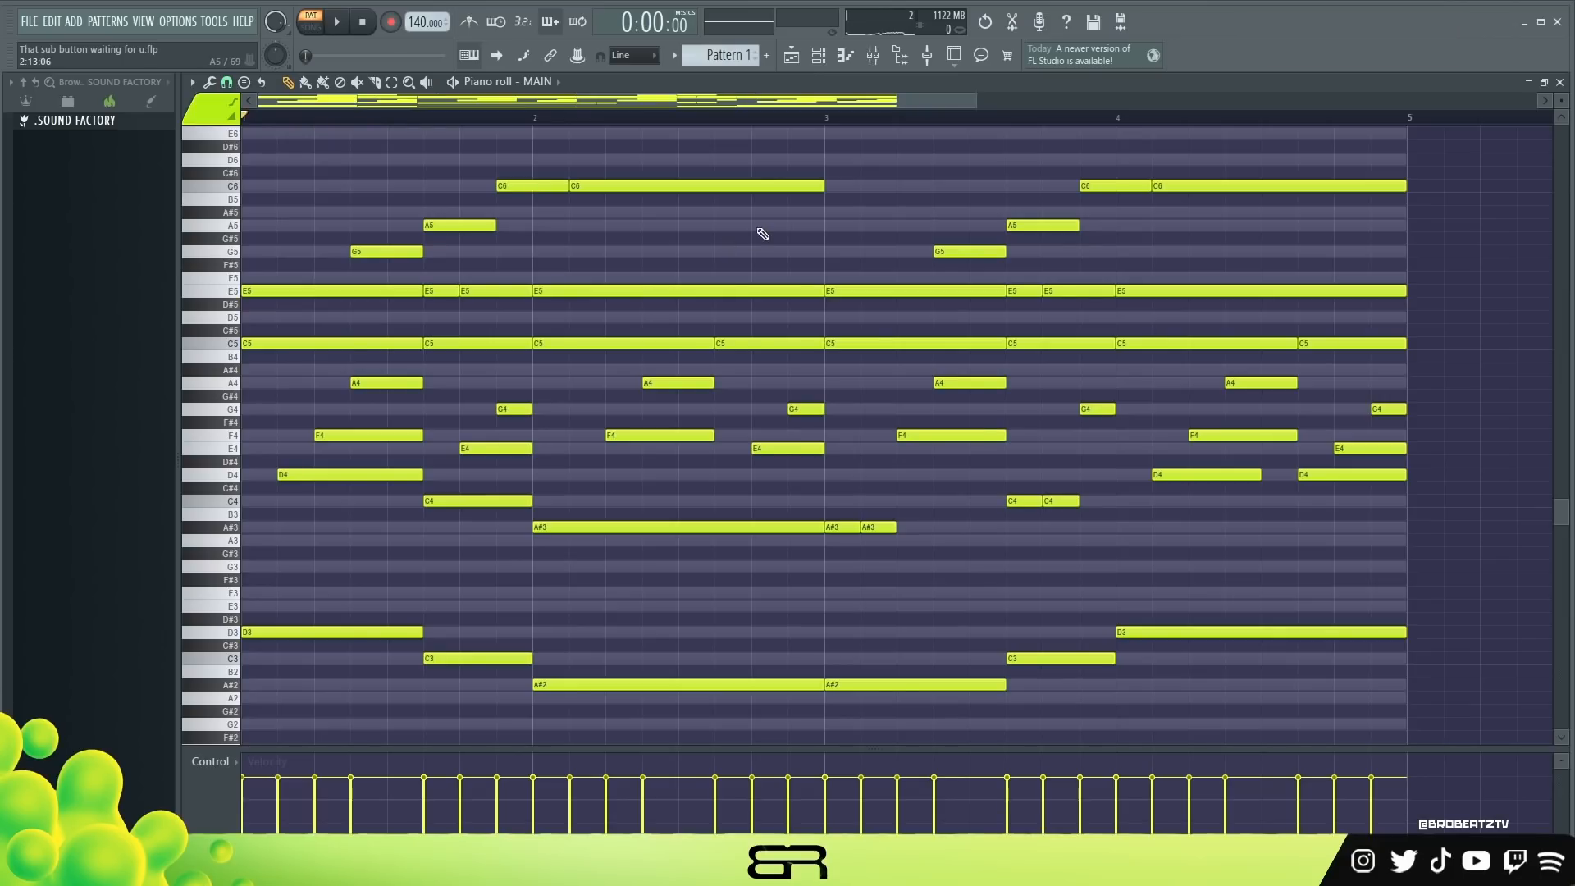
Step: Set MAIN's Serum Env 1 decay to 702 ms and sustain to -10.8 dB, then audition the pattern and close the plugin
left_click(819, 64)
left_click(548, 268)
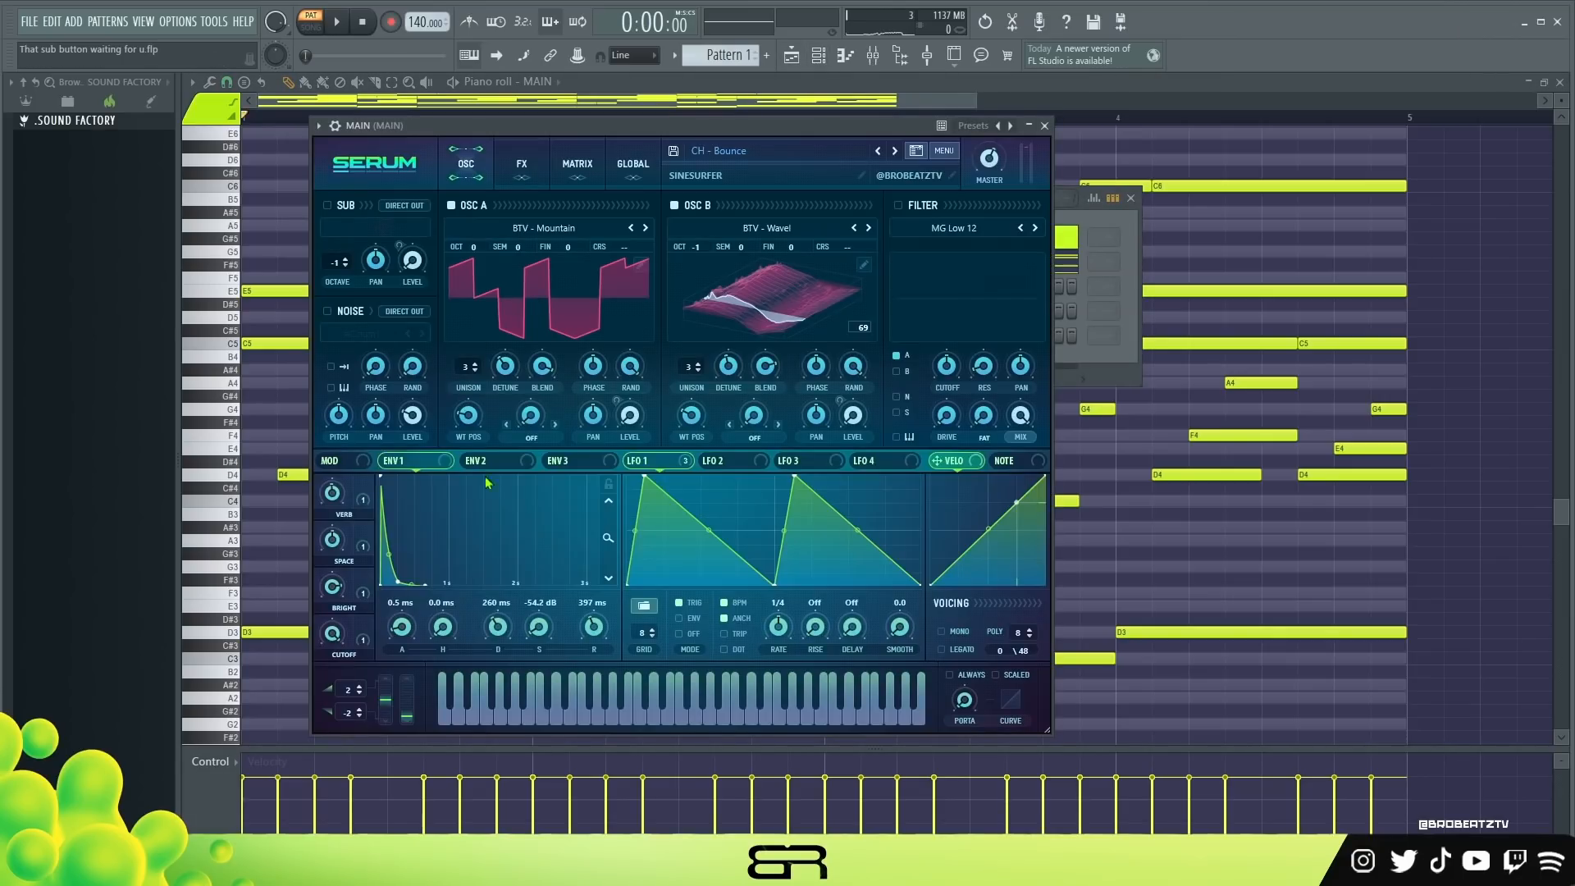
left_click_drag(410, 584, 430, 526)
key("space")
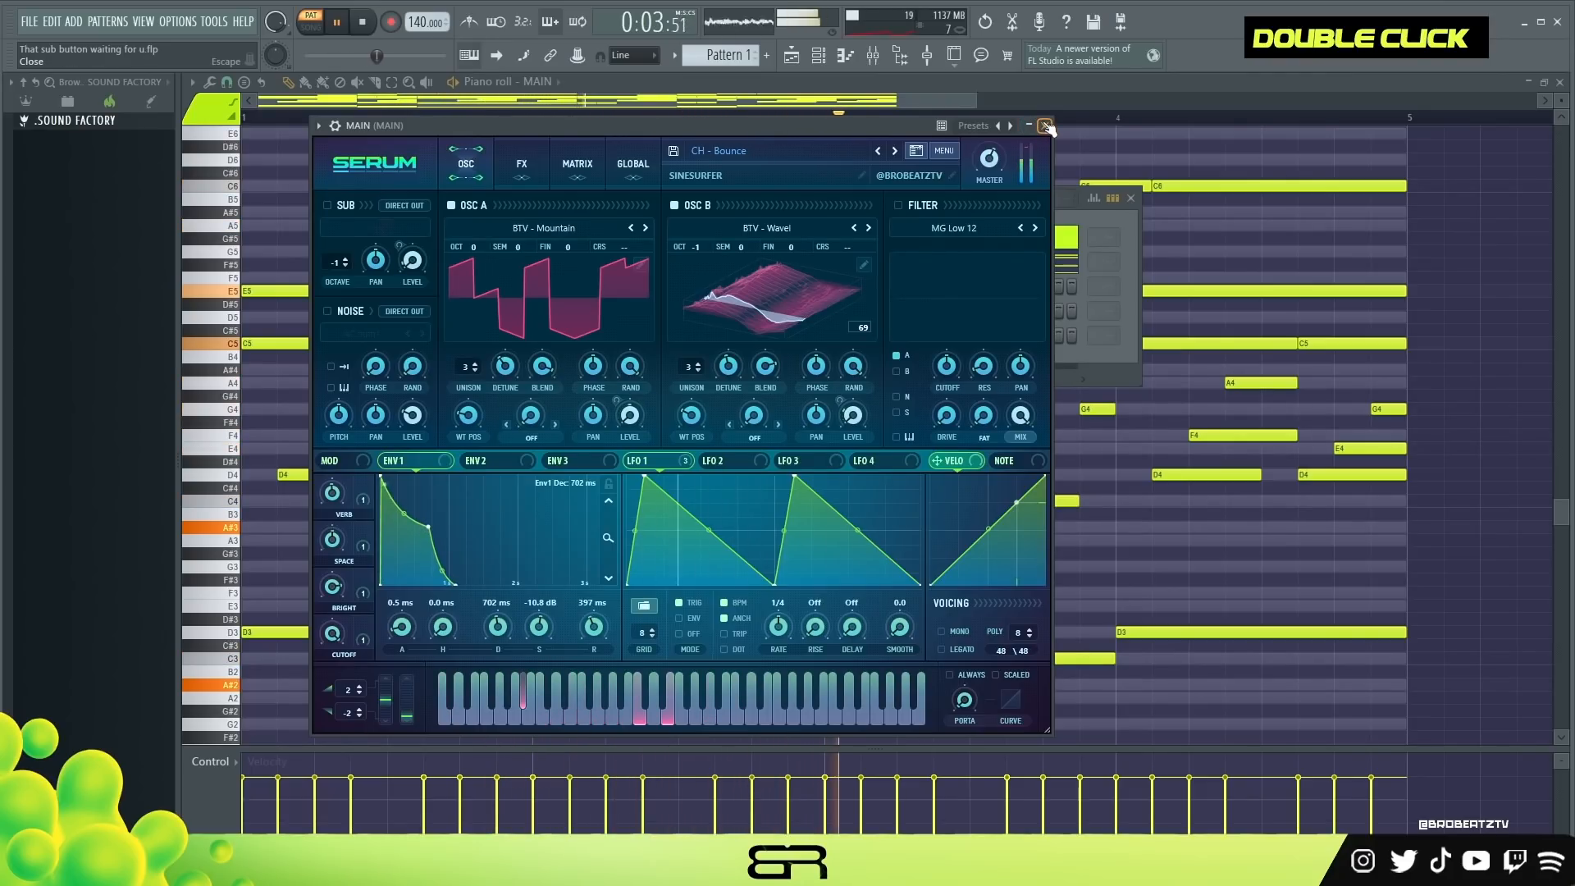
key("space")
left_click(1045, 125)
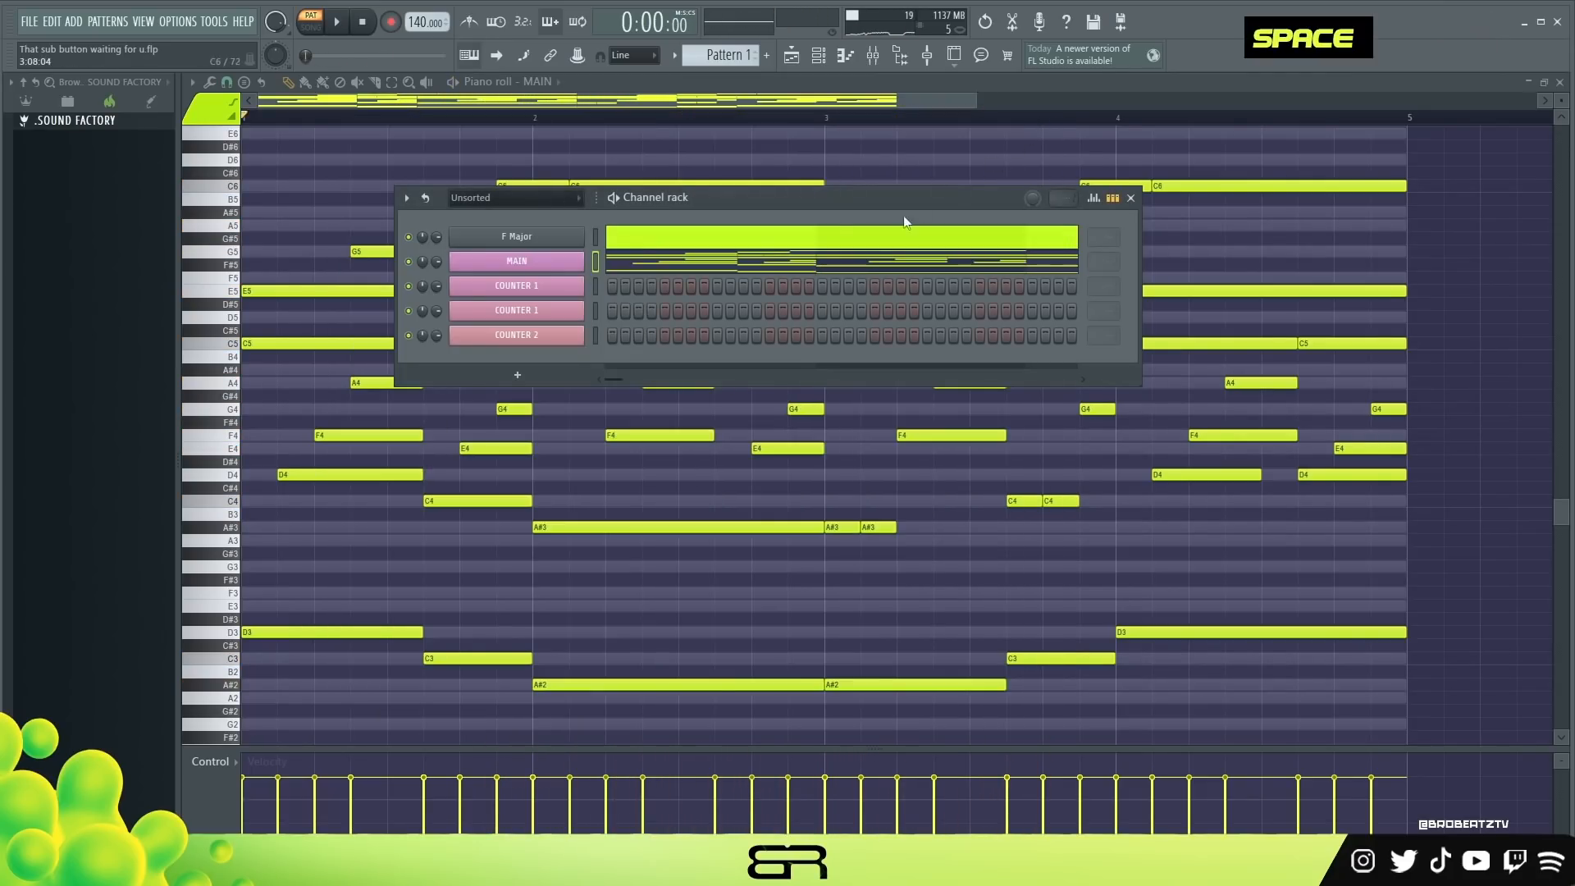
left_click_drag(677, 204, 696, 360)
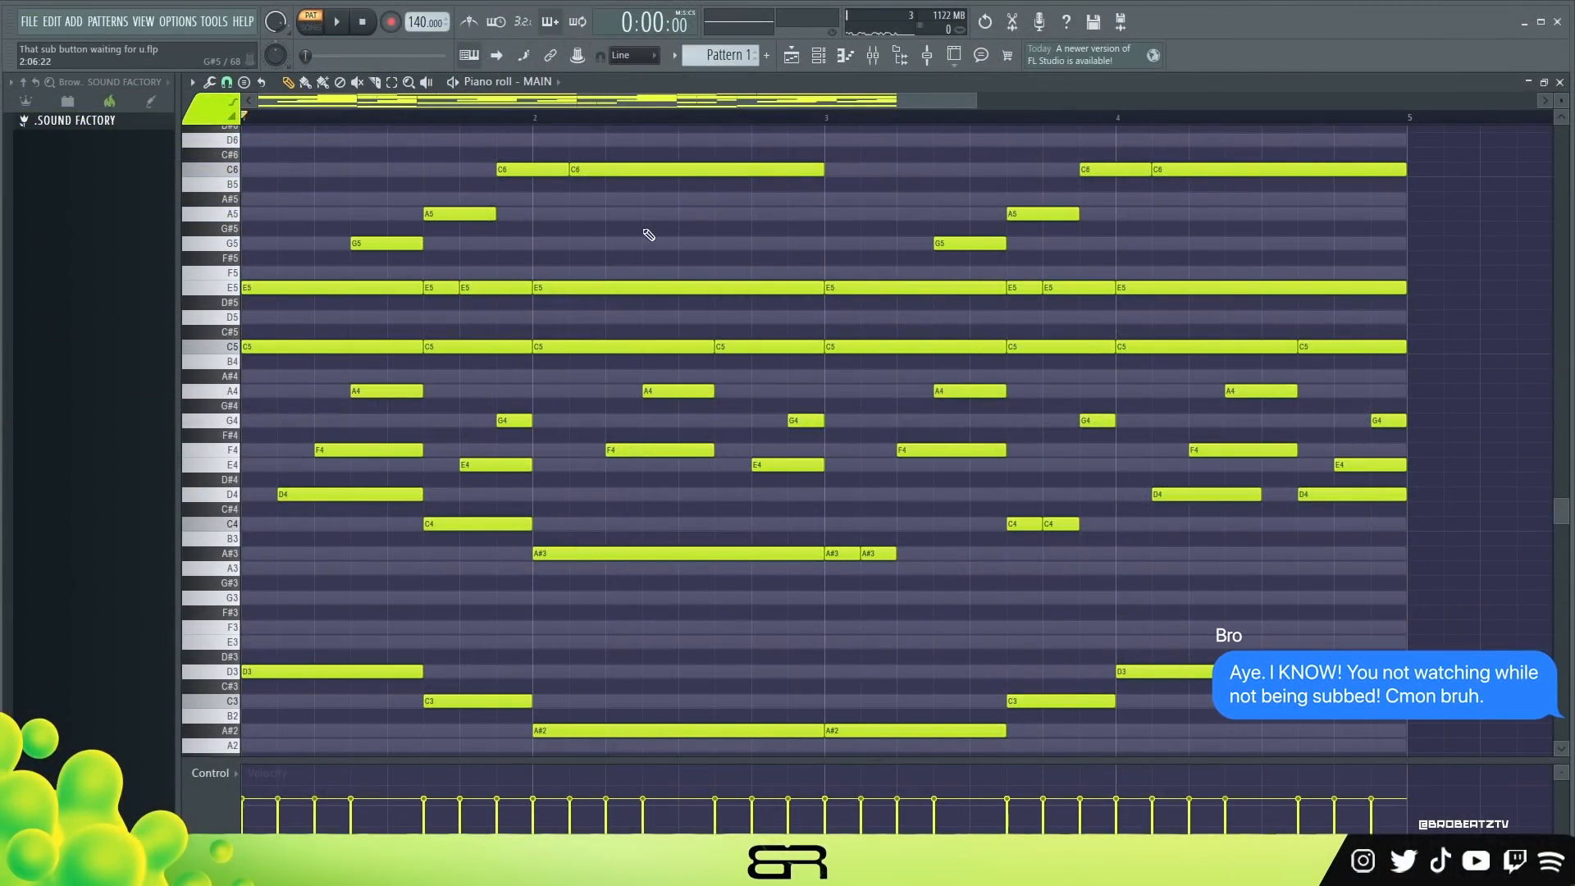
Step: Examine the MAIN part's layers by selecting the bass notes, the A#3–C5 chord notes and the E5–C6 melody in turn
left_click_drag(860, 183, 560, 424)
right_click(677, 260)
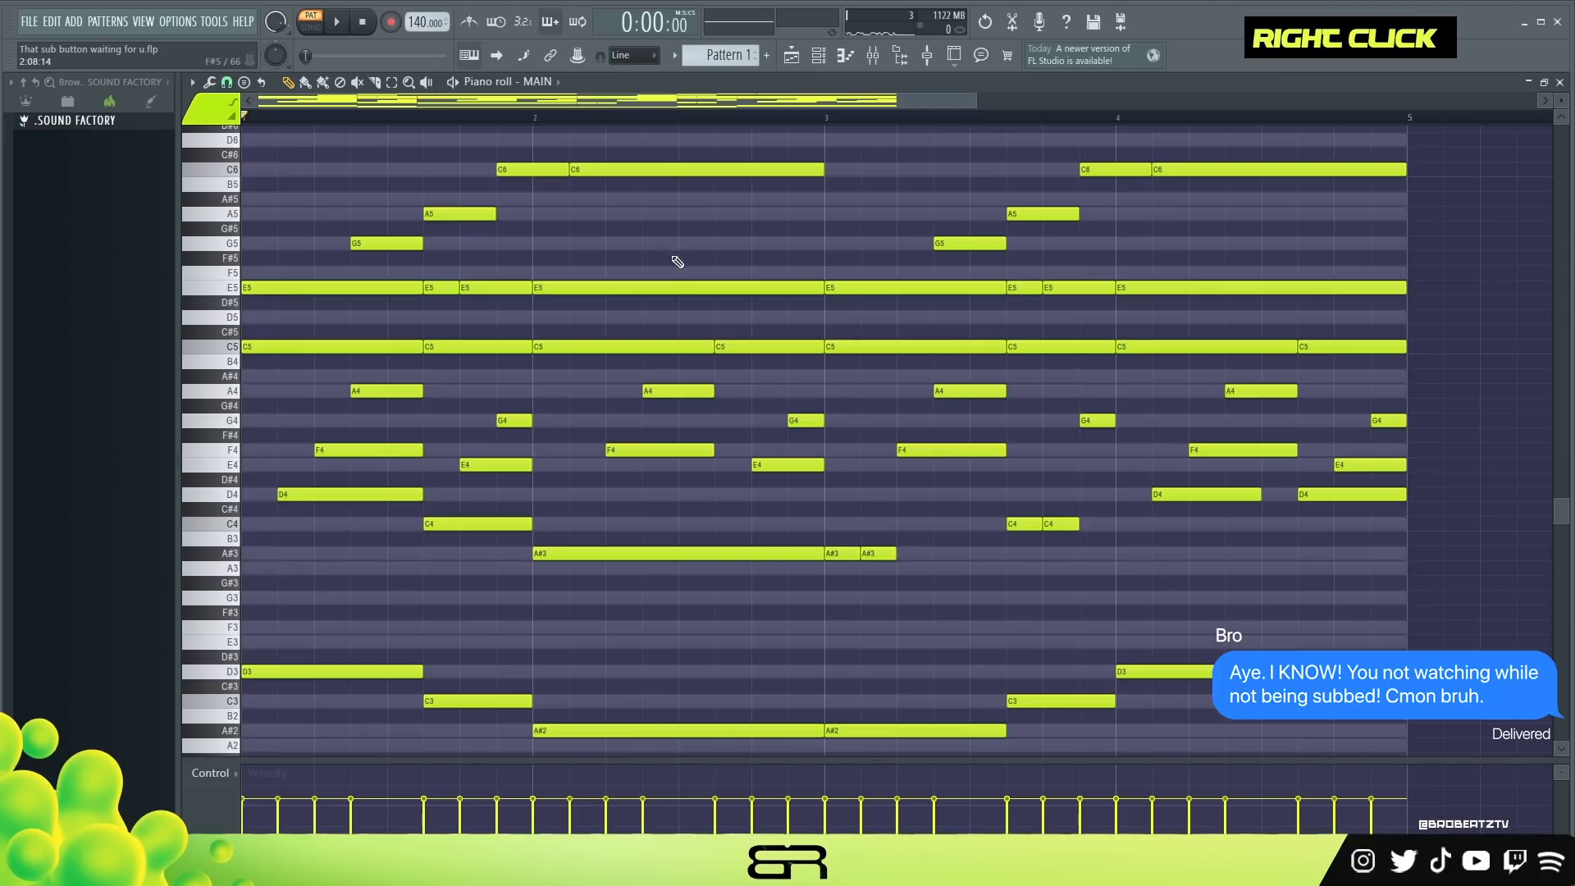
scroll(614, 373, "down", 3)
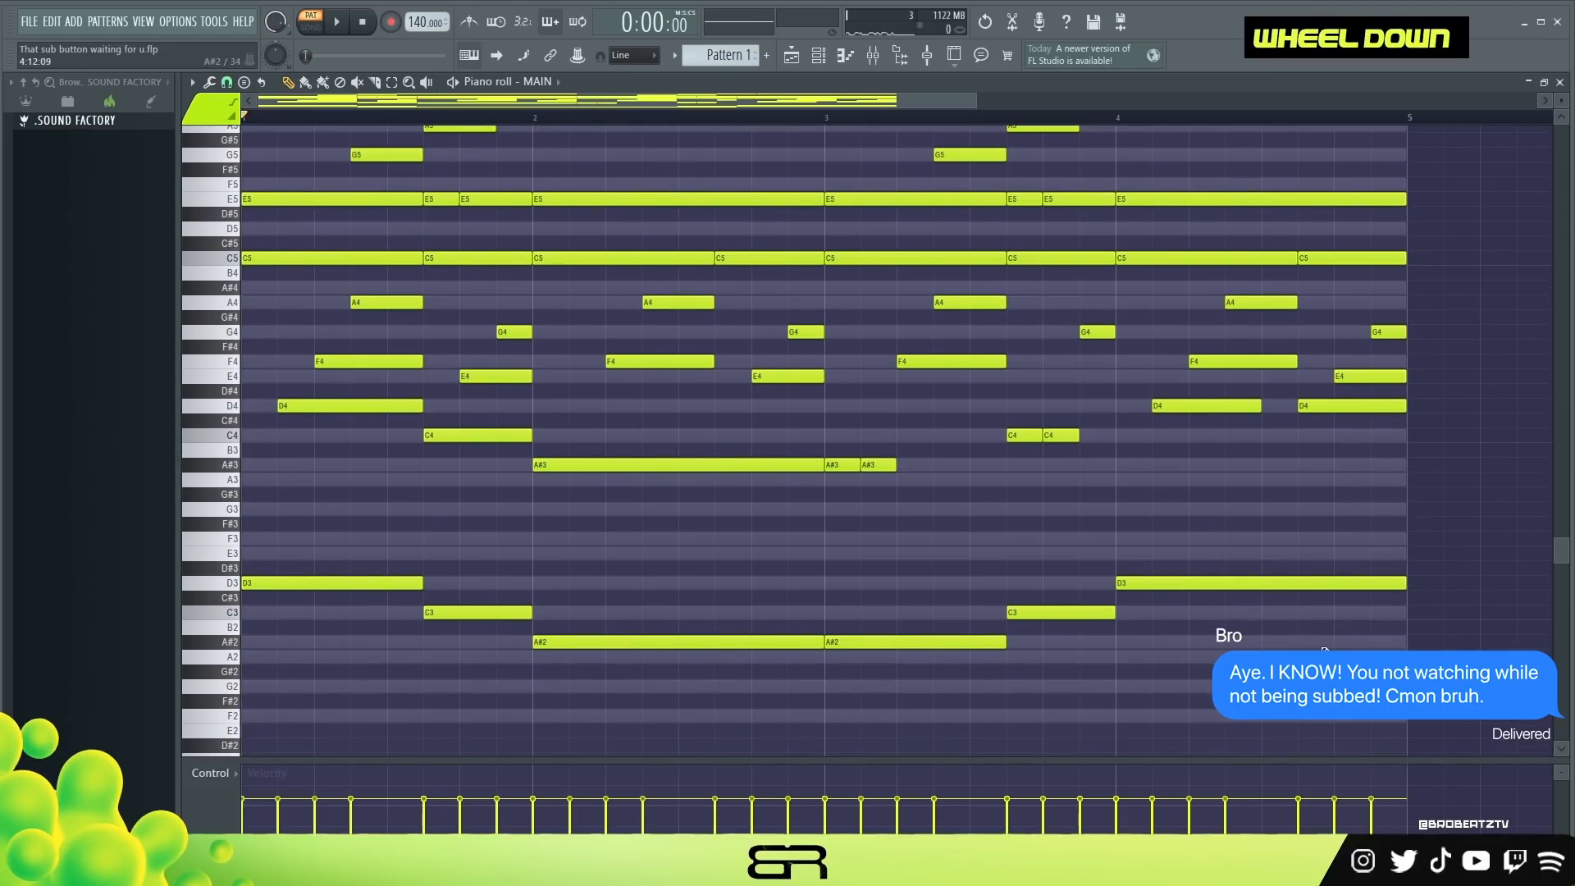
left_click_drag(1390, 520, 246, 667)
scroll(366, 621, "up", 6)
left_click_drag(230, 437, 243, 653)
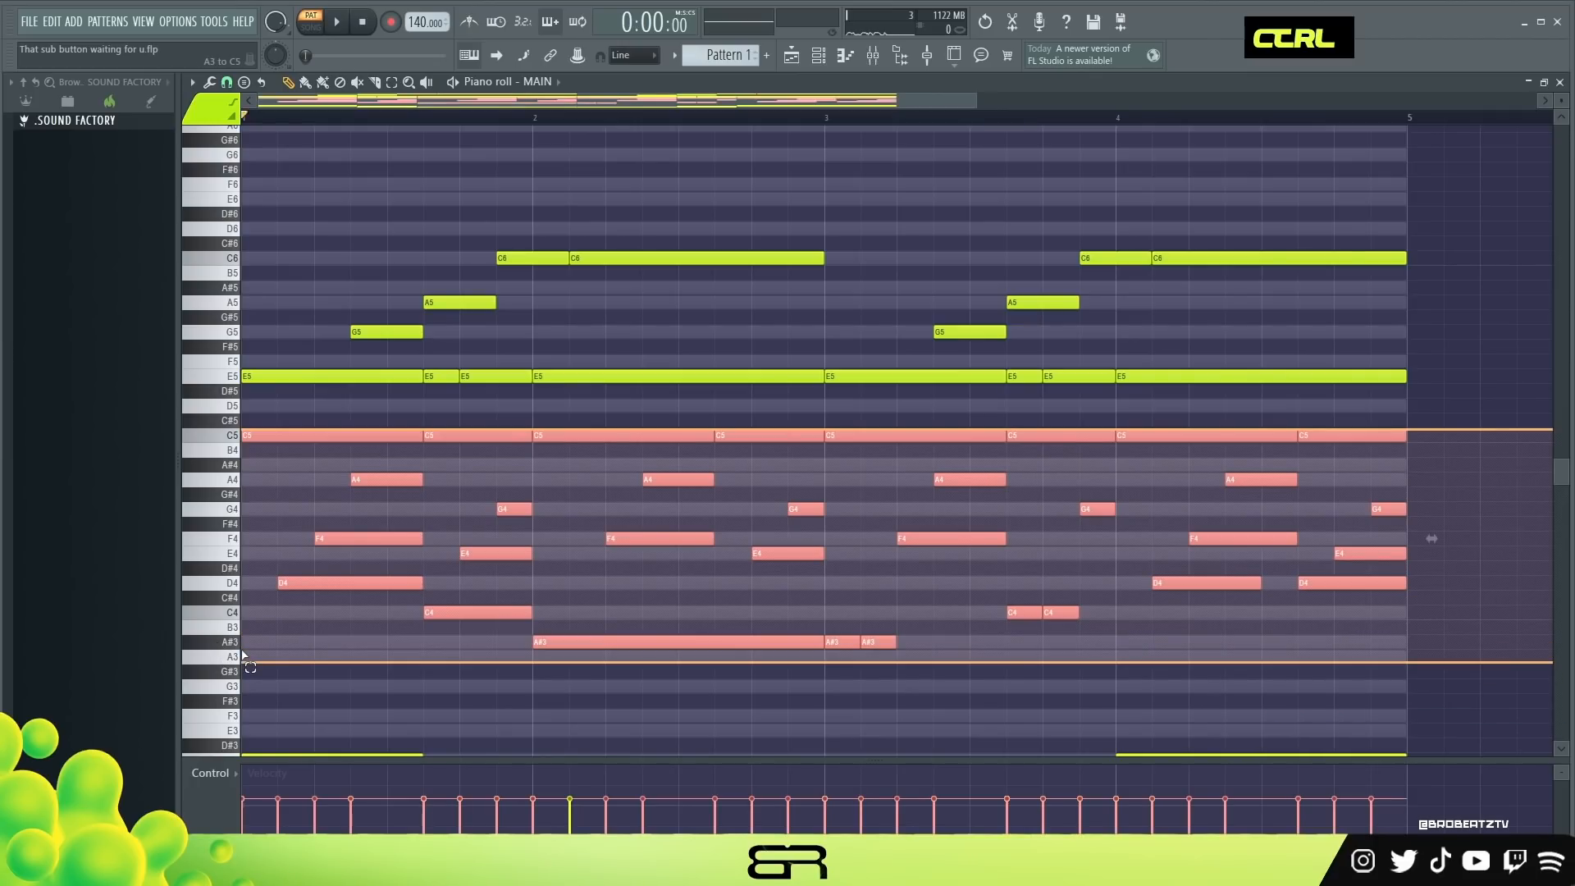
left_click_drag(244, 653, 256, 647)
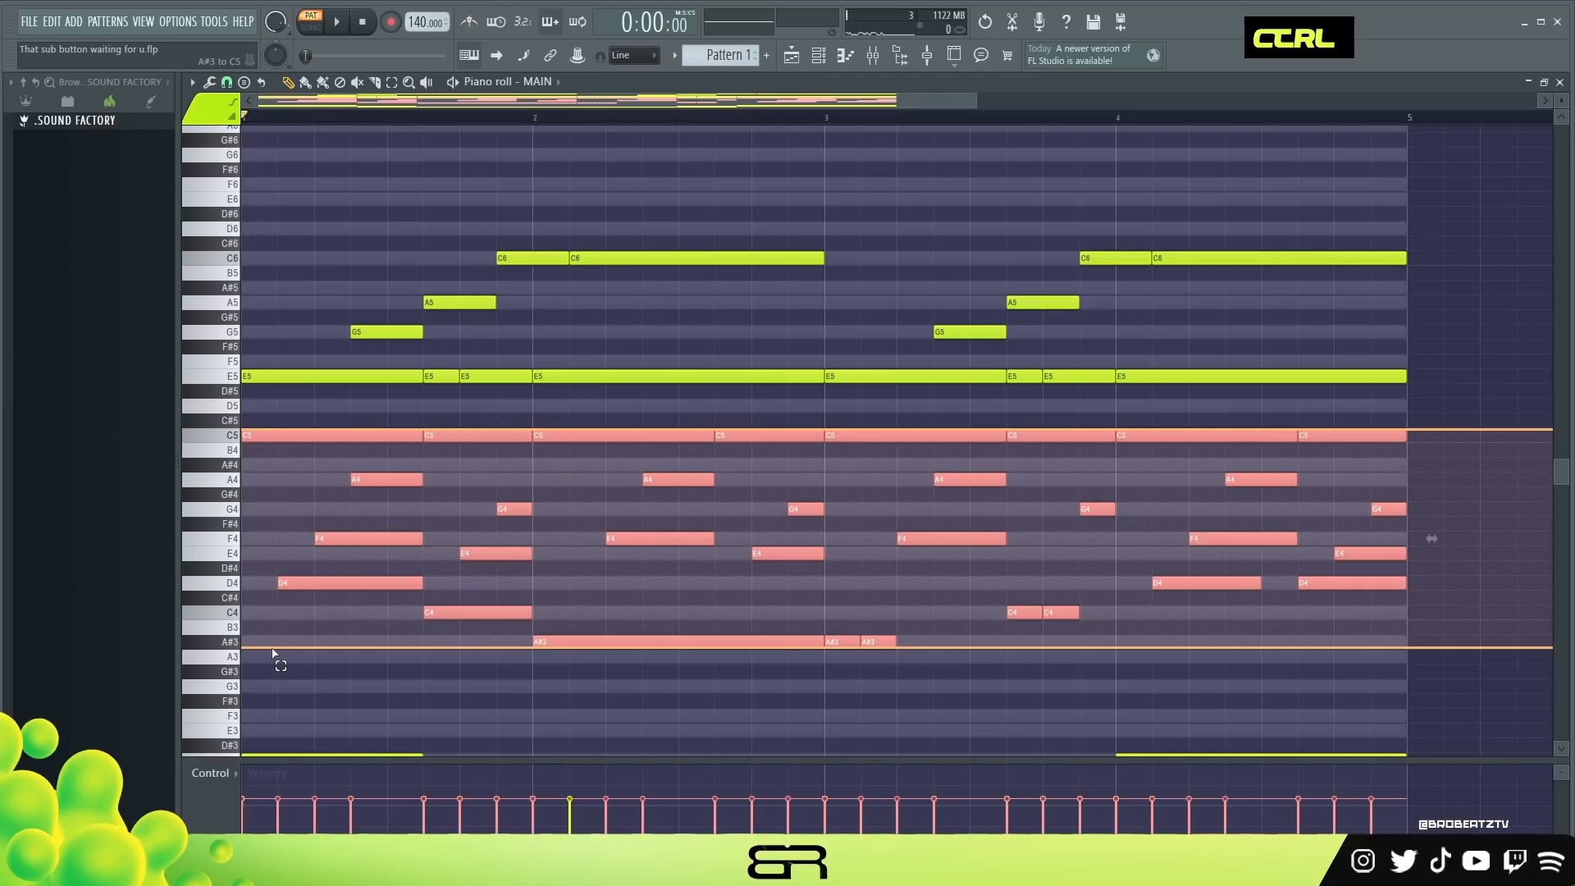
left_click_drag(273, 652, 276, 654)
scroll(279, 652, "up", 3)
left_click_drag(228, 317, 226, 480, "ctrl")
scroll(339, 392, "down", 3)
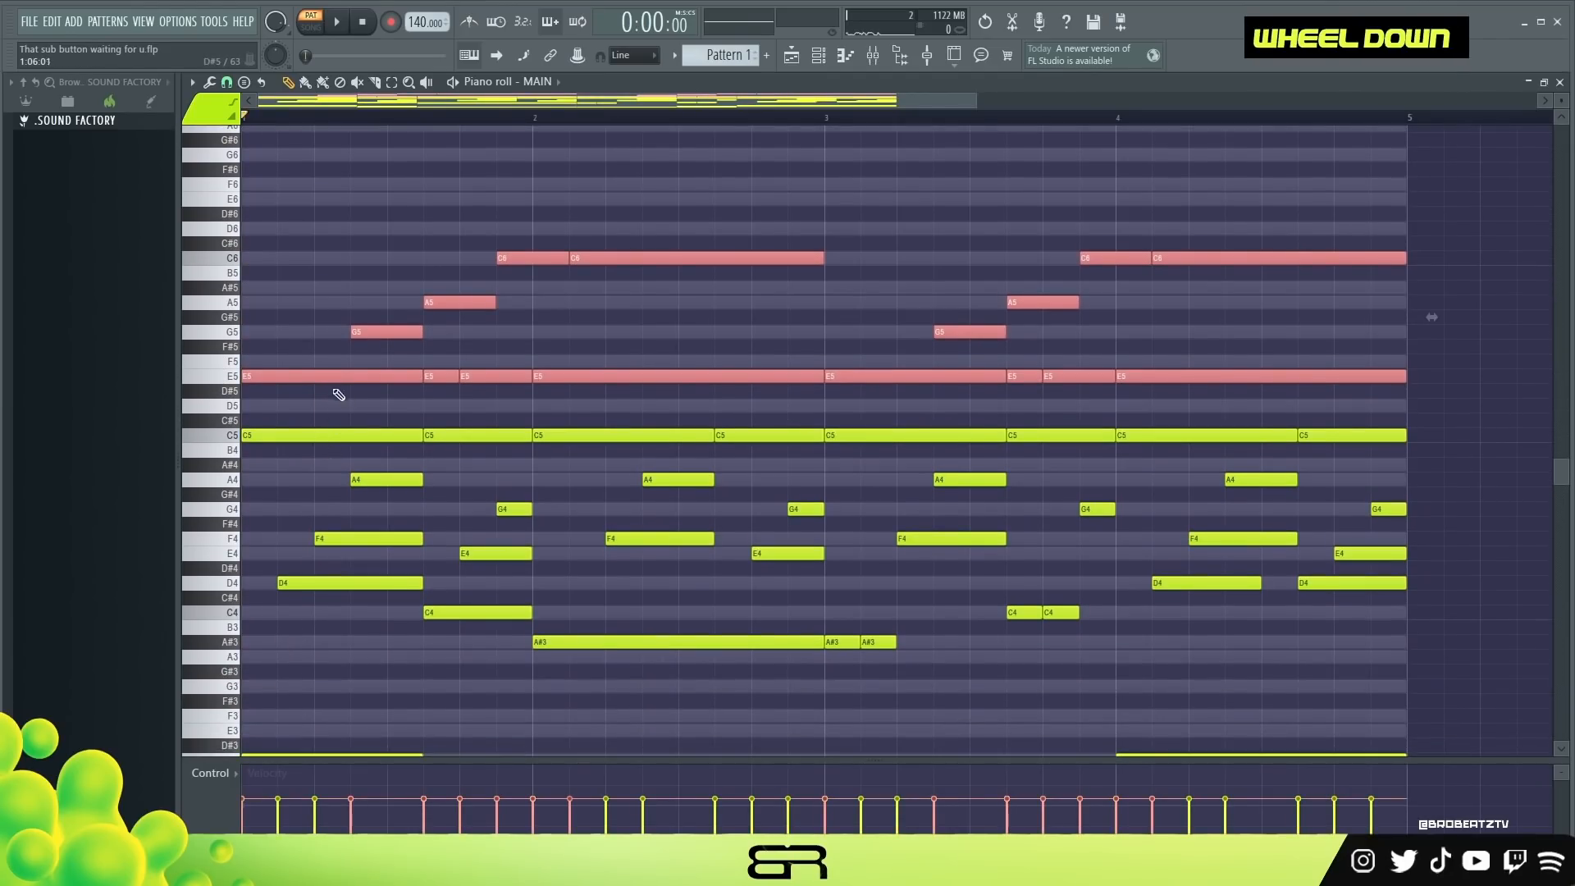
right_click(572, 314)
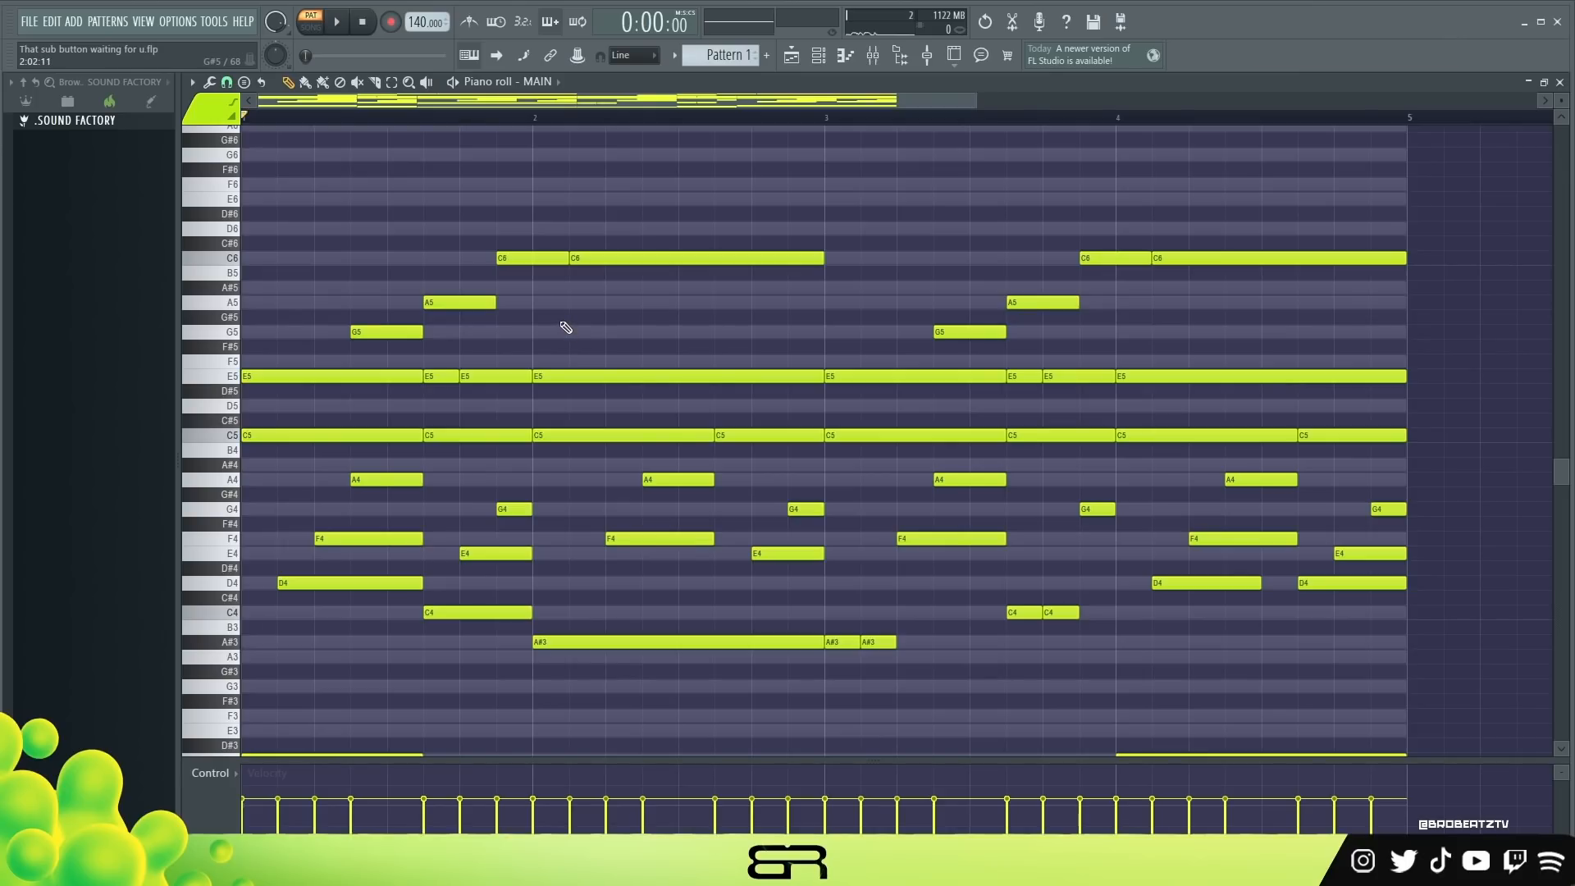
scroll(548, 300, "down", 3)
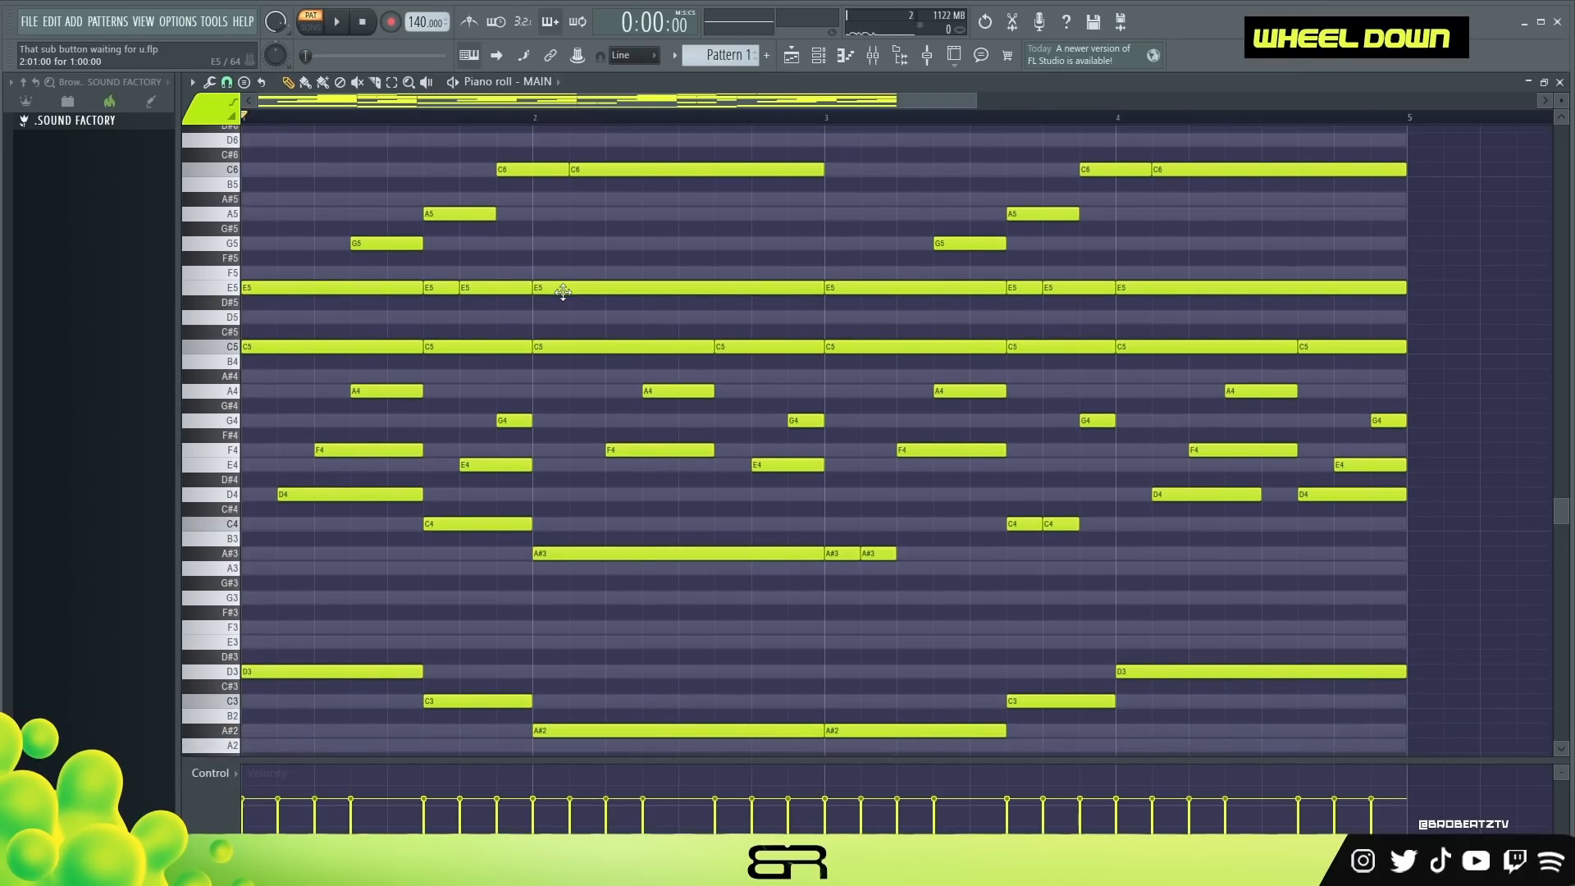
Step: Open the Serum plugin of the first COUNTER 1 channel
left_click(819, 55)
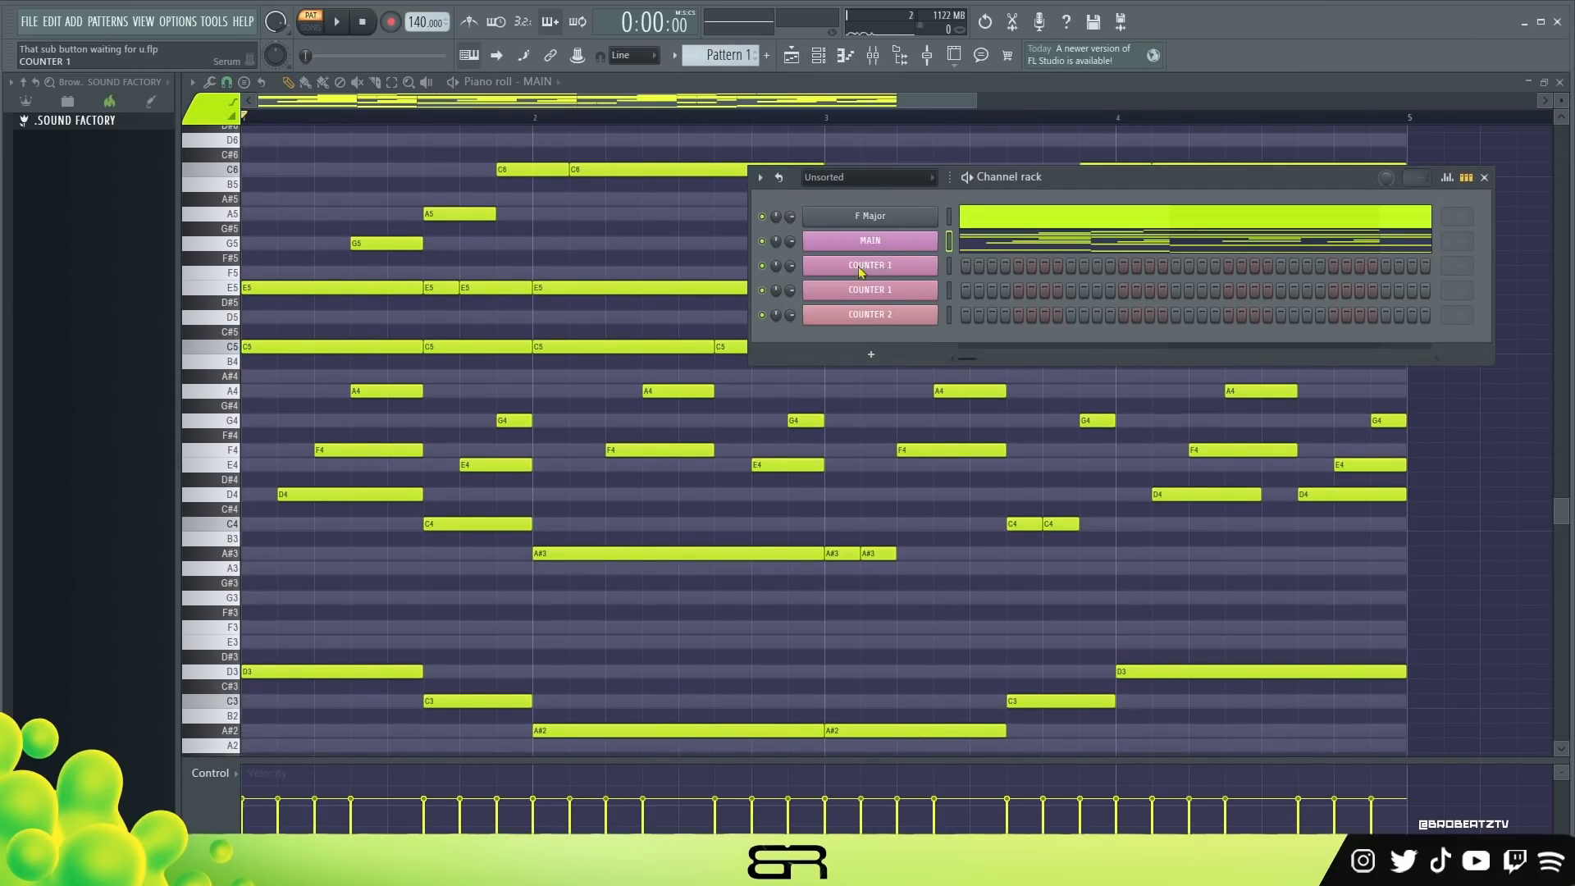
left_click(860, 268)
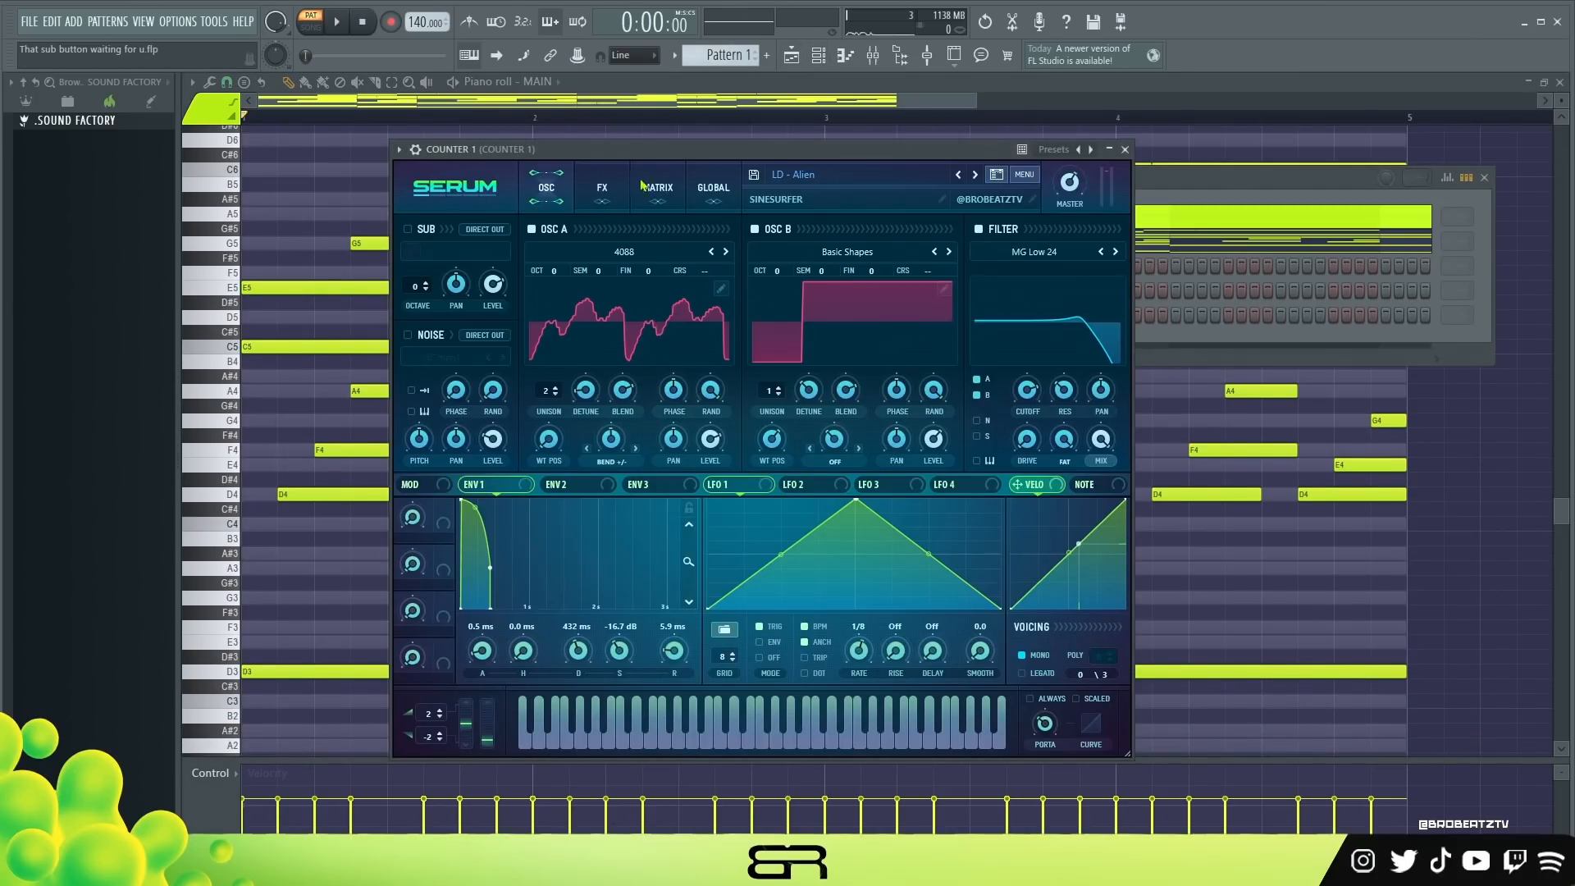
Step: Open the piano roll of the first COUNTER 1 channel
left_click(1227, 227)
right_click(936, 256)
left_click(981, 268)
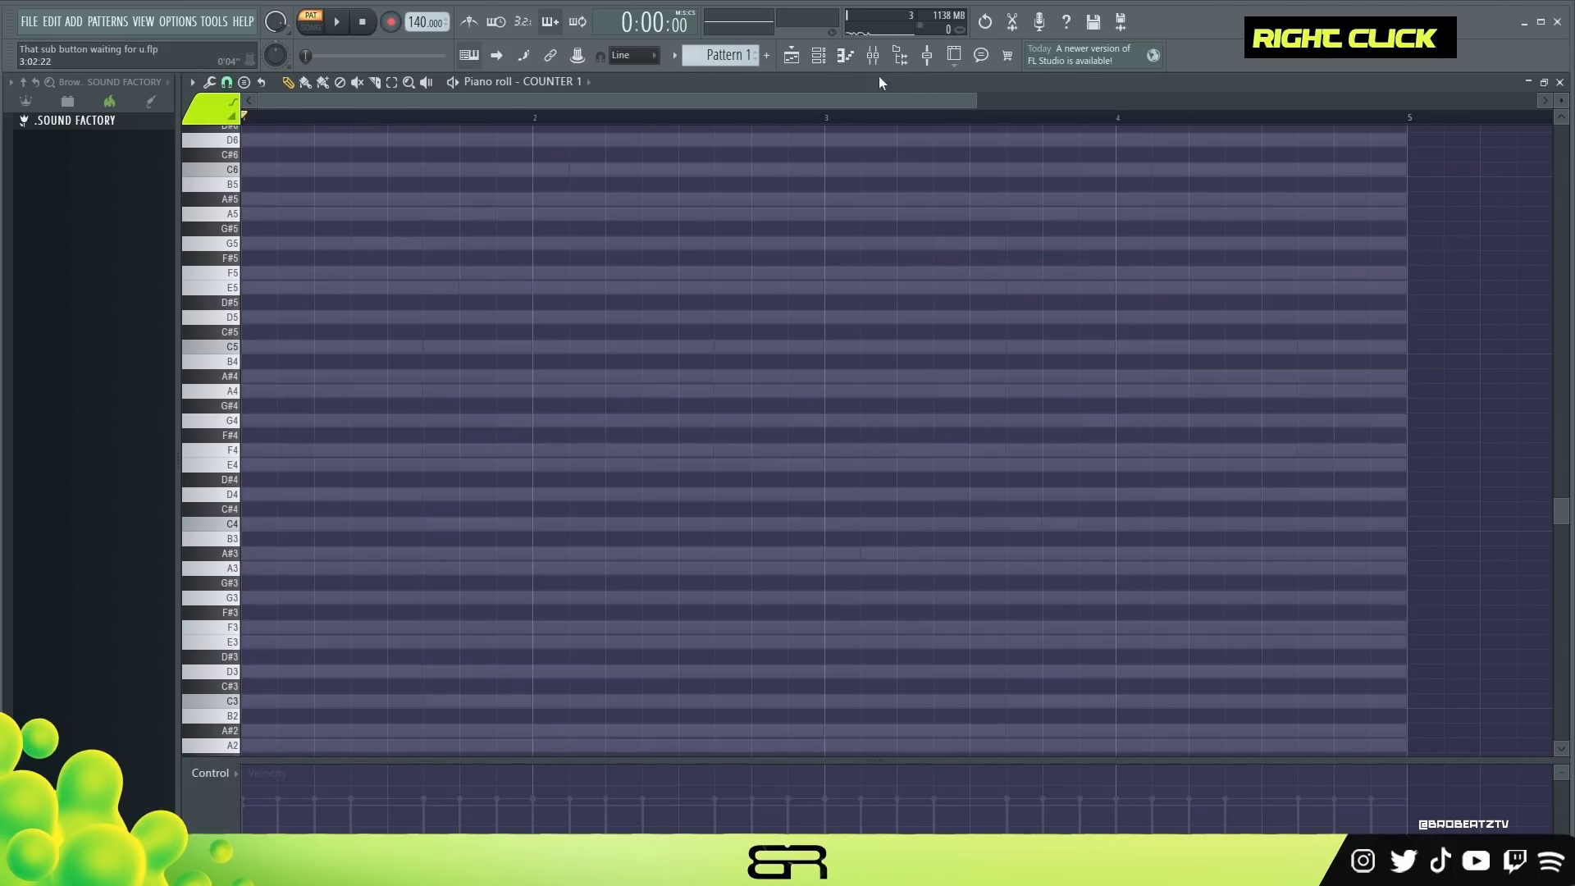
Step: Copy the first E5 note from MAIN and paste it into the first COUNTER 1 channel's piano roll
left_click(818, 58)
left_click(980, 242)
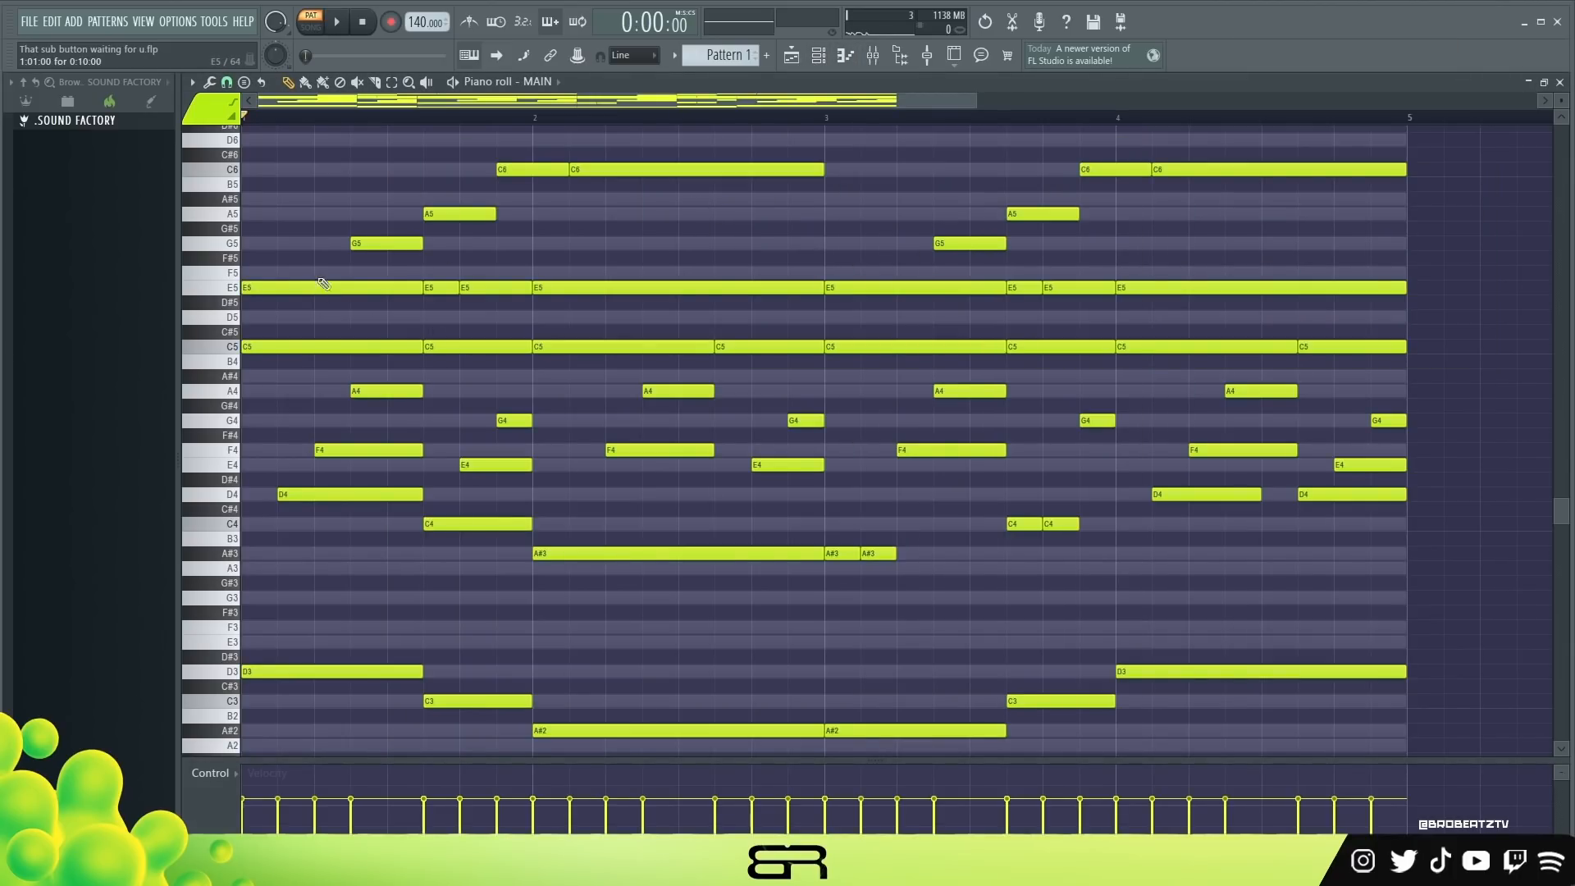
mouse_move(288, 267)
left_mouse_down()
mouse_move(289, 306)
mouse_move(309, 308)
left_mouse_up()
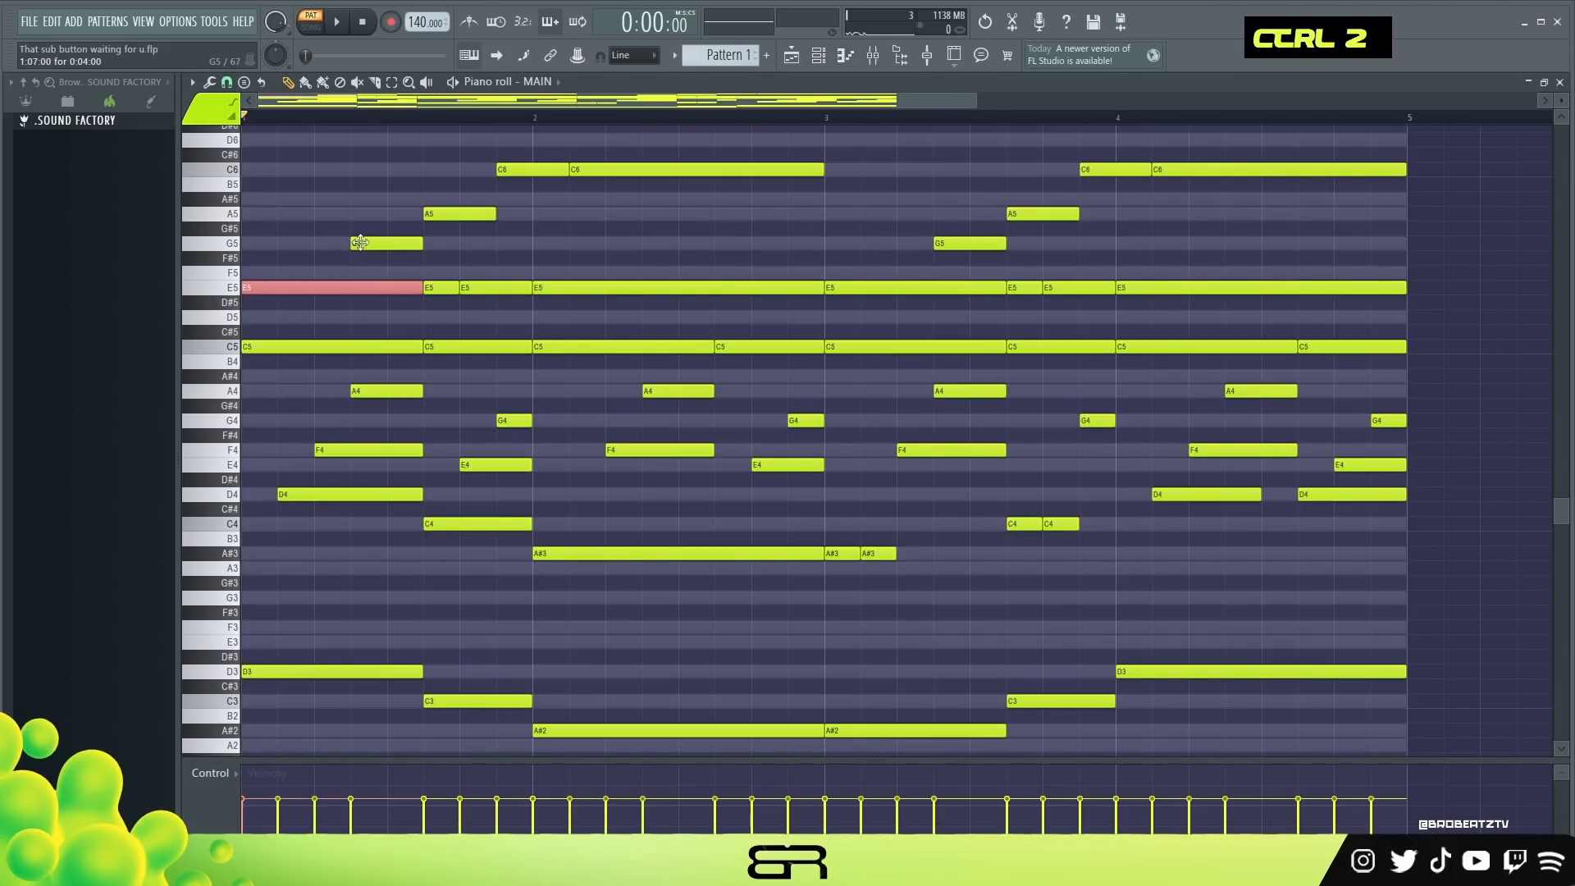
left_click(819, 57)
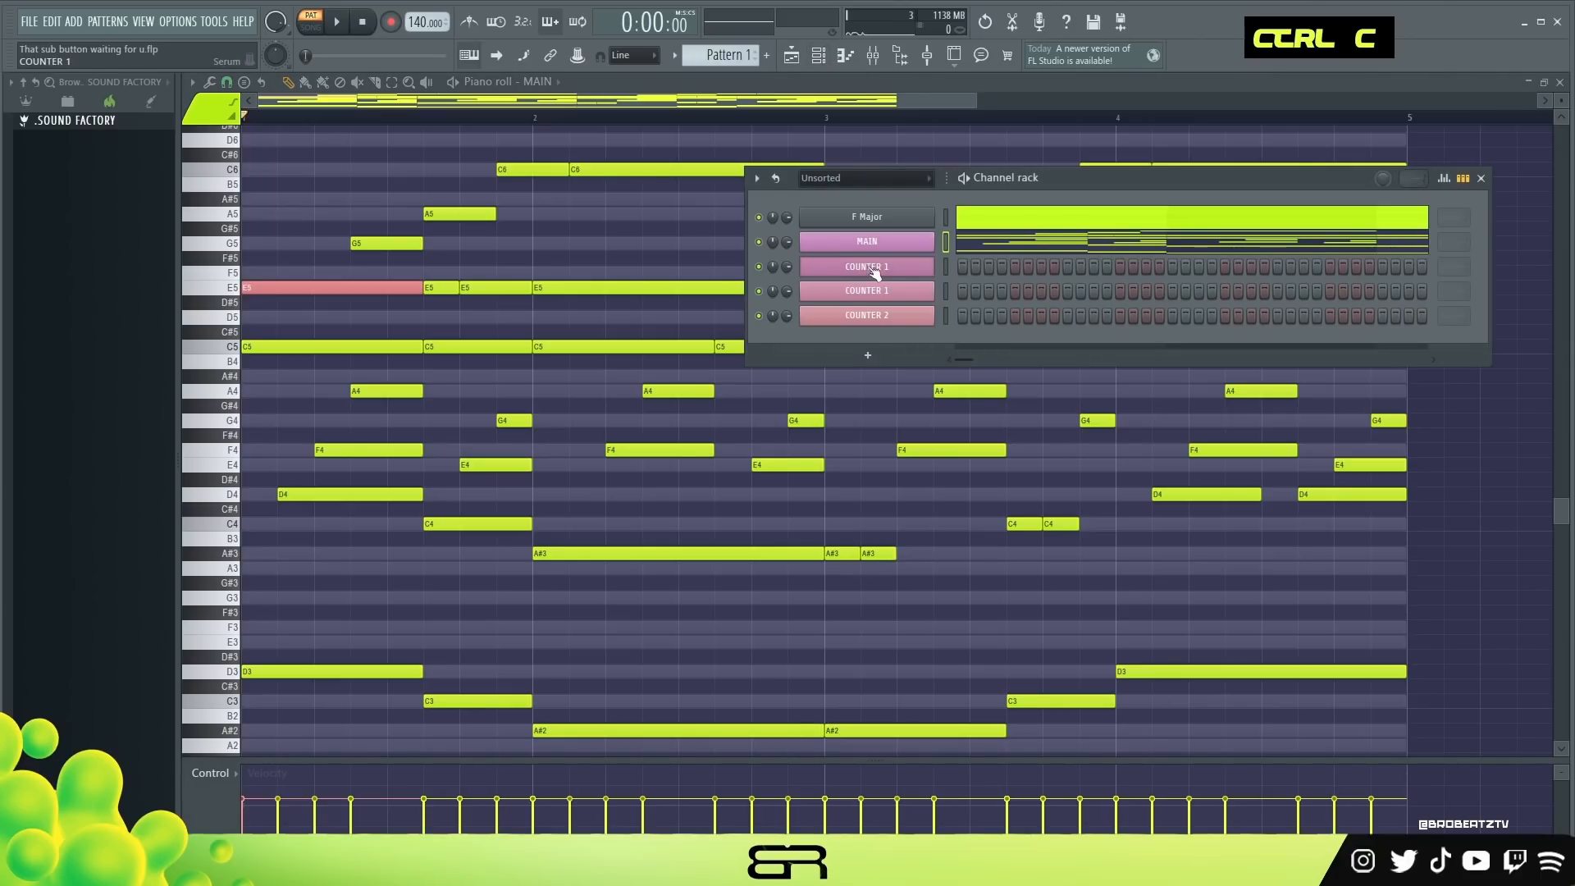
right_click(935, 254)
left_click(977, 265)
key("ctrl+v")
Step: Place the pasted E5 from beat 3 to the end of bar 1 and duplicate it to the same position in bar 3
left_click_drag(307, 288, 452, 288)
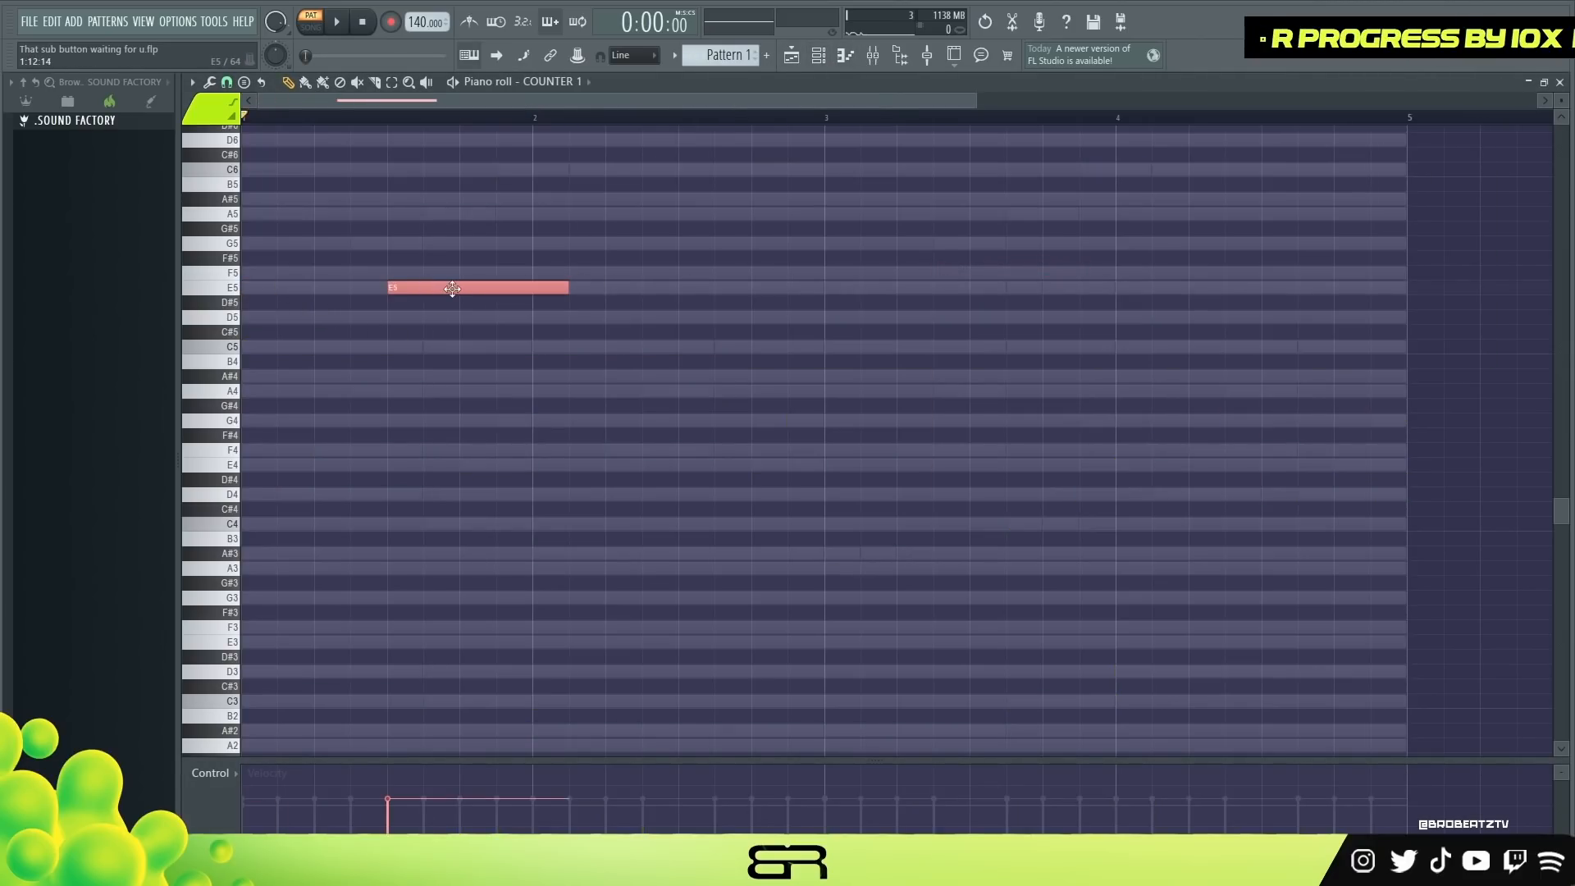
left_click_drag(569, 289, 532, 289)
left_click_drag(532, 267, 473, 308)
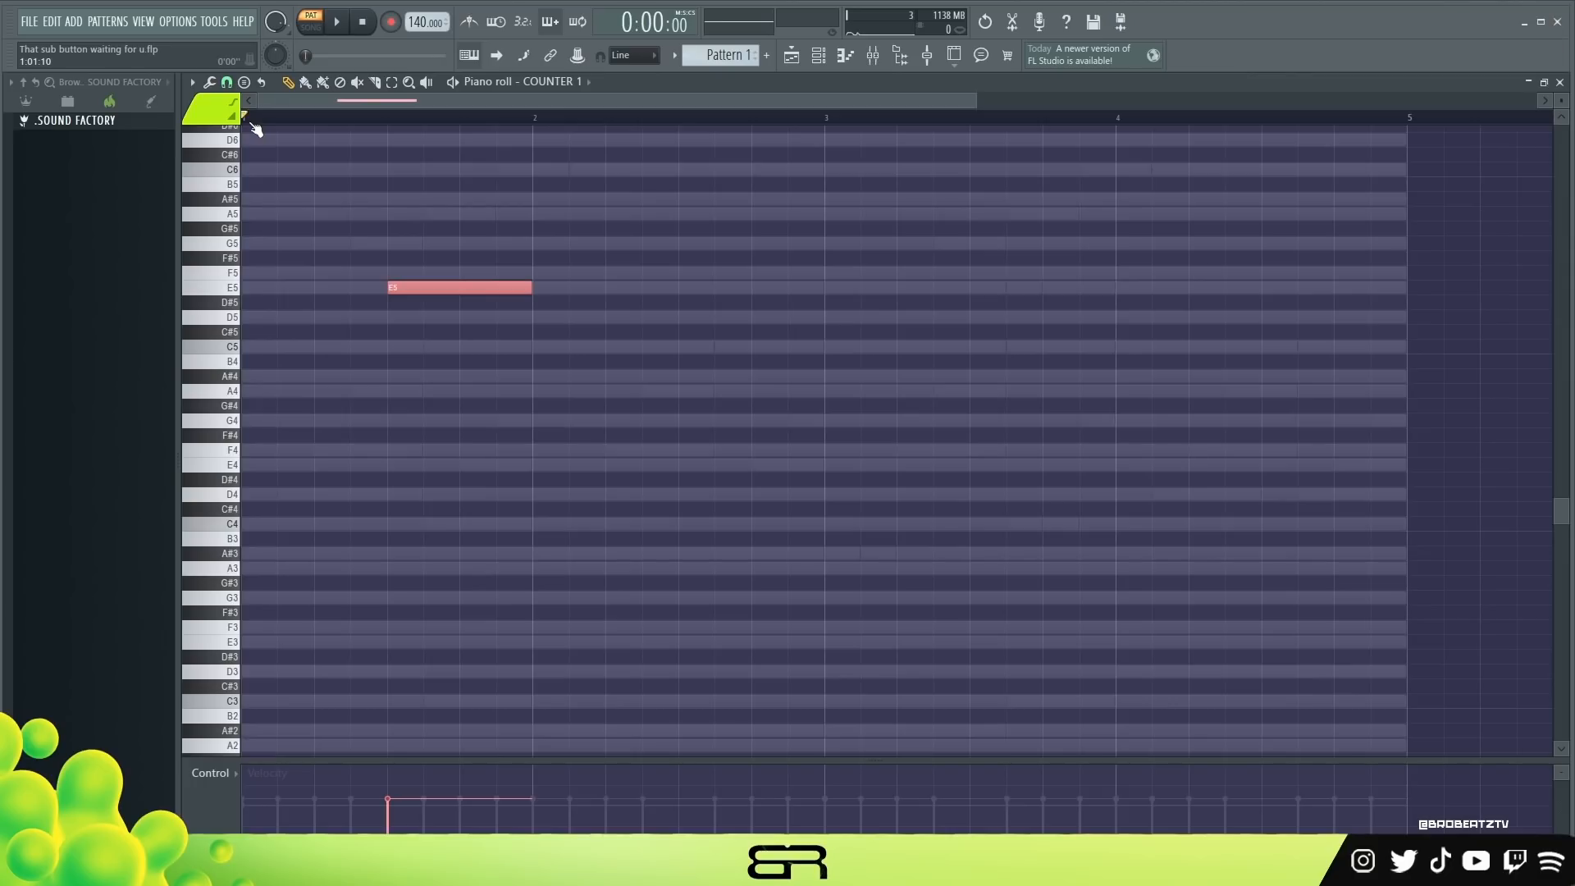
left_click_drag(433, 289, 999, 289)
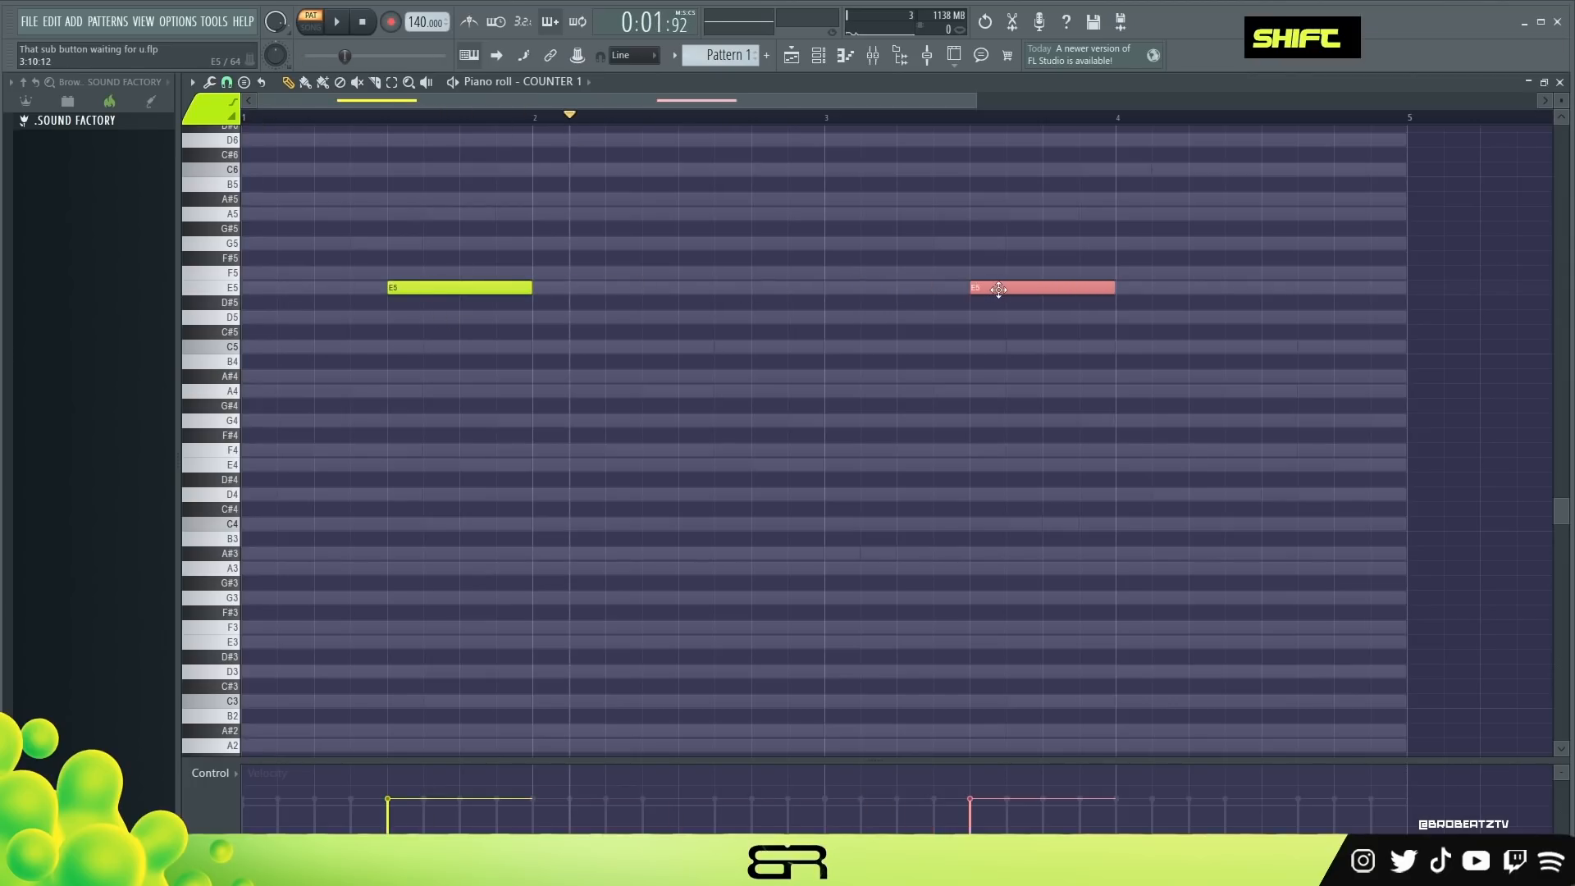
Step: Shorten both E5 notes to half a beat and move the one in bar 1 half a beat later
left_click_drag(373, 261, 562, 360)
left_click_drag(1009, 253, 1075, 393)
right_click(882, 510)
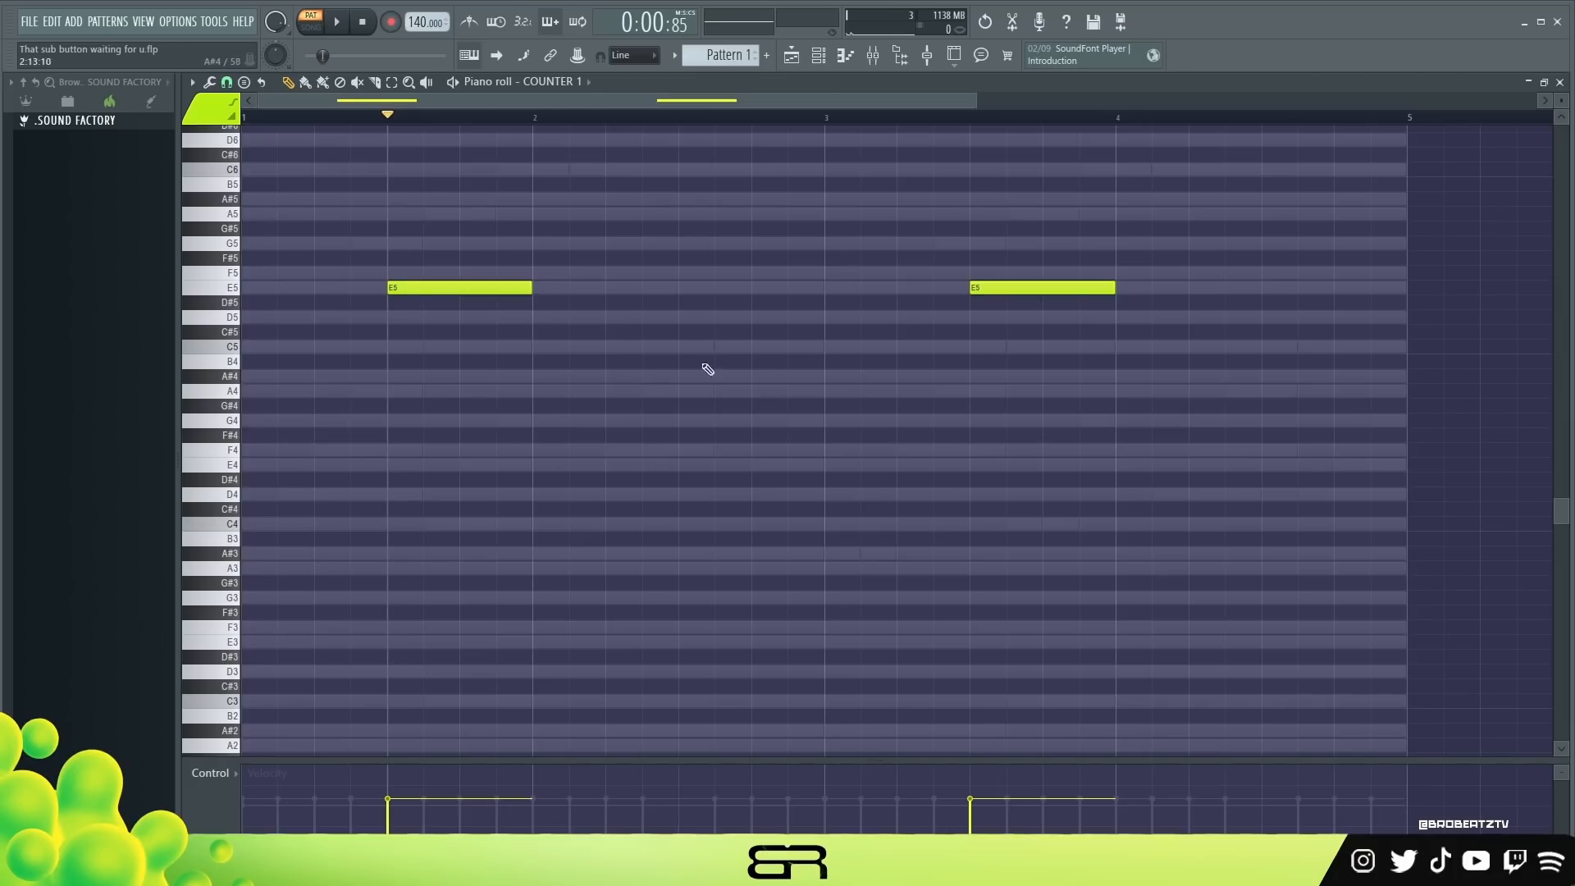
right_click(397, 344)
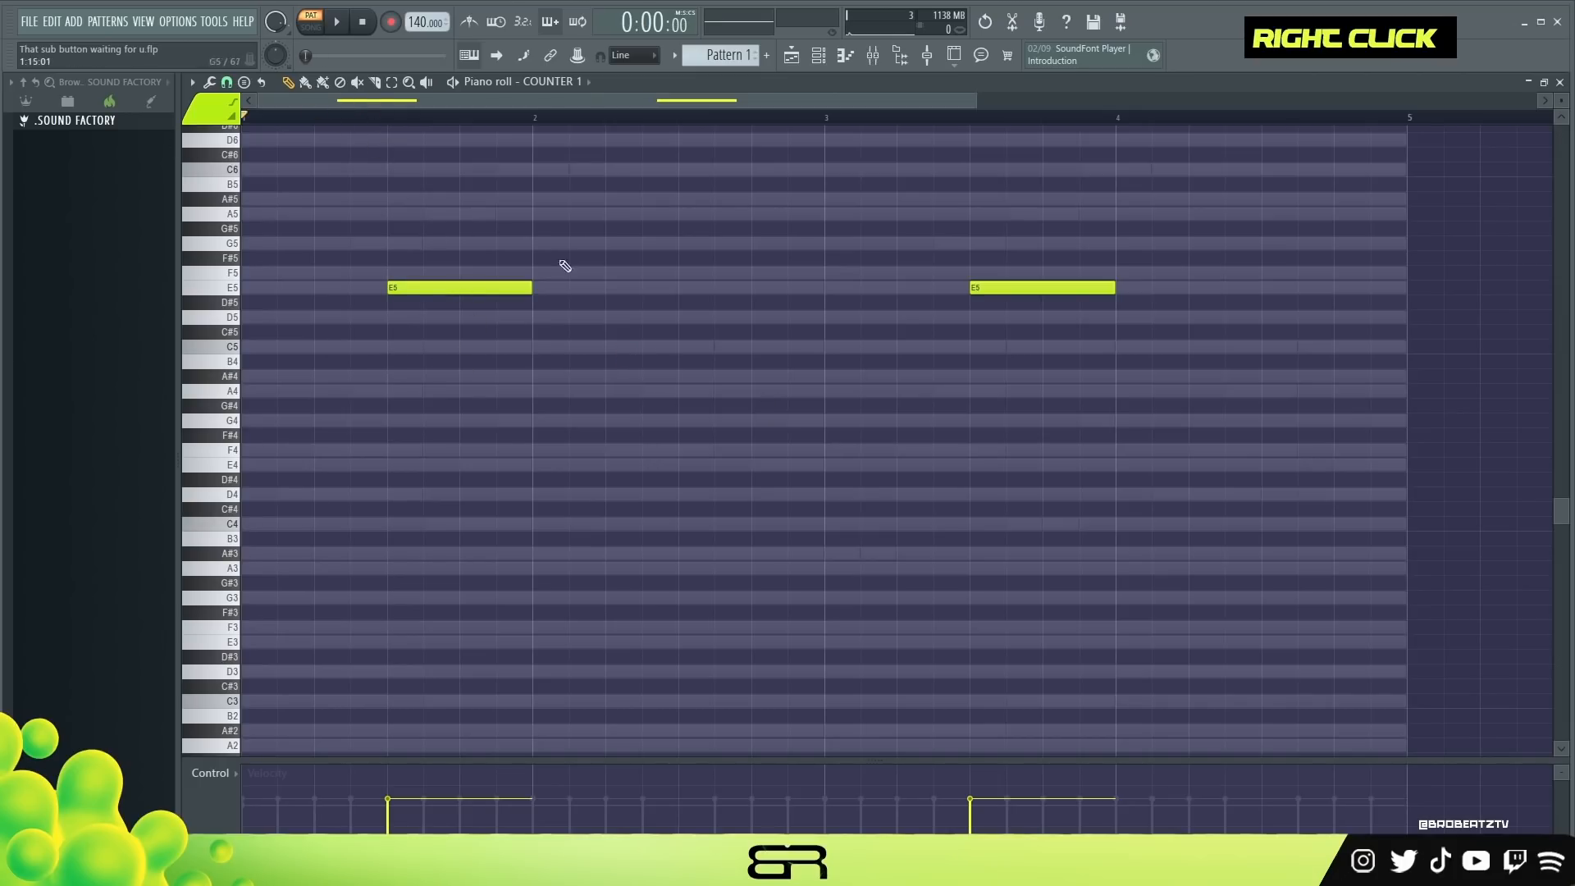
left_click_drag(1146, 251, 511, 289)
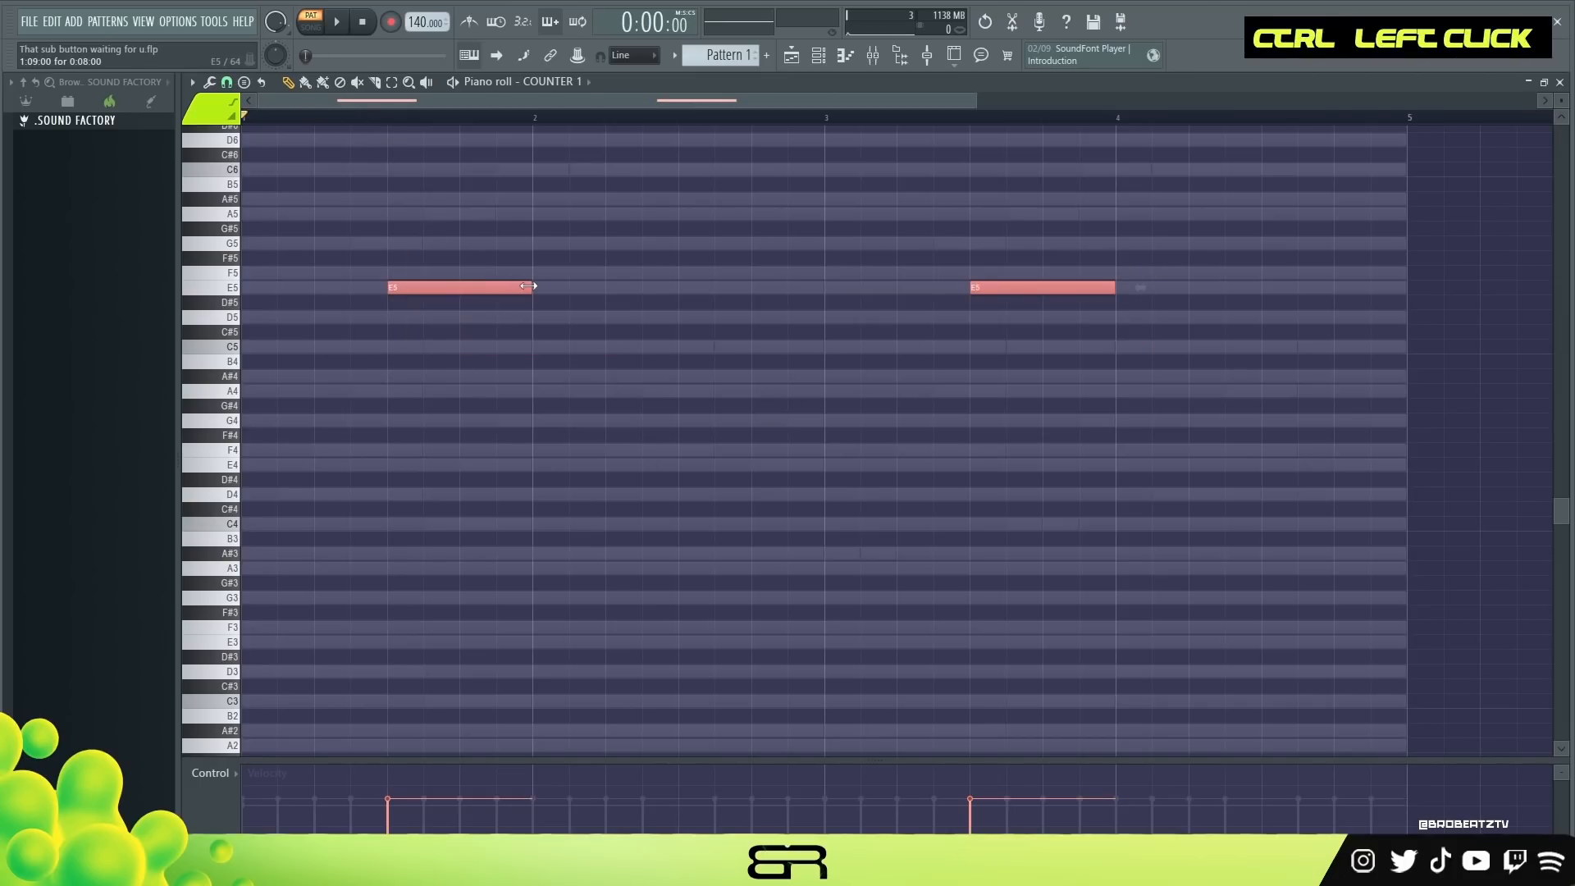
right_click(469, 297)
left_click_drag(410, 287, 447, 287)
Step: Audition the pattern, trim bar 1's E5 to a short grace note, and add a longer F5 starting just after its onset
scroll(426, 115, "up", 4)
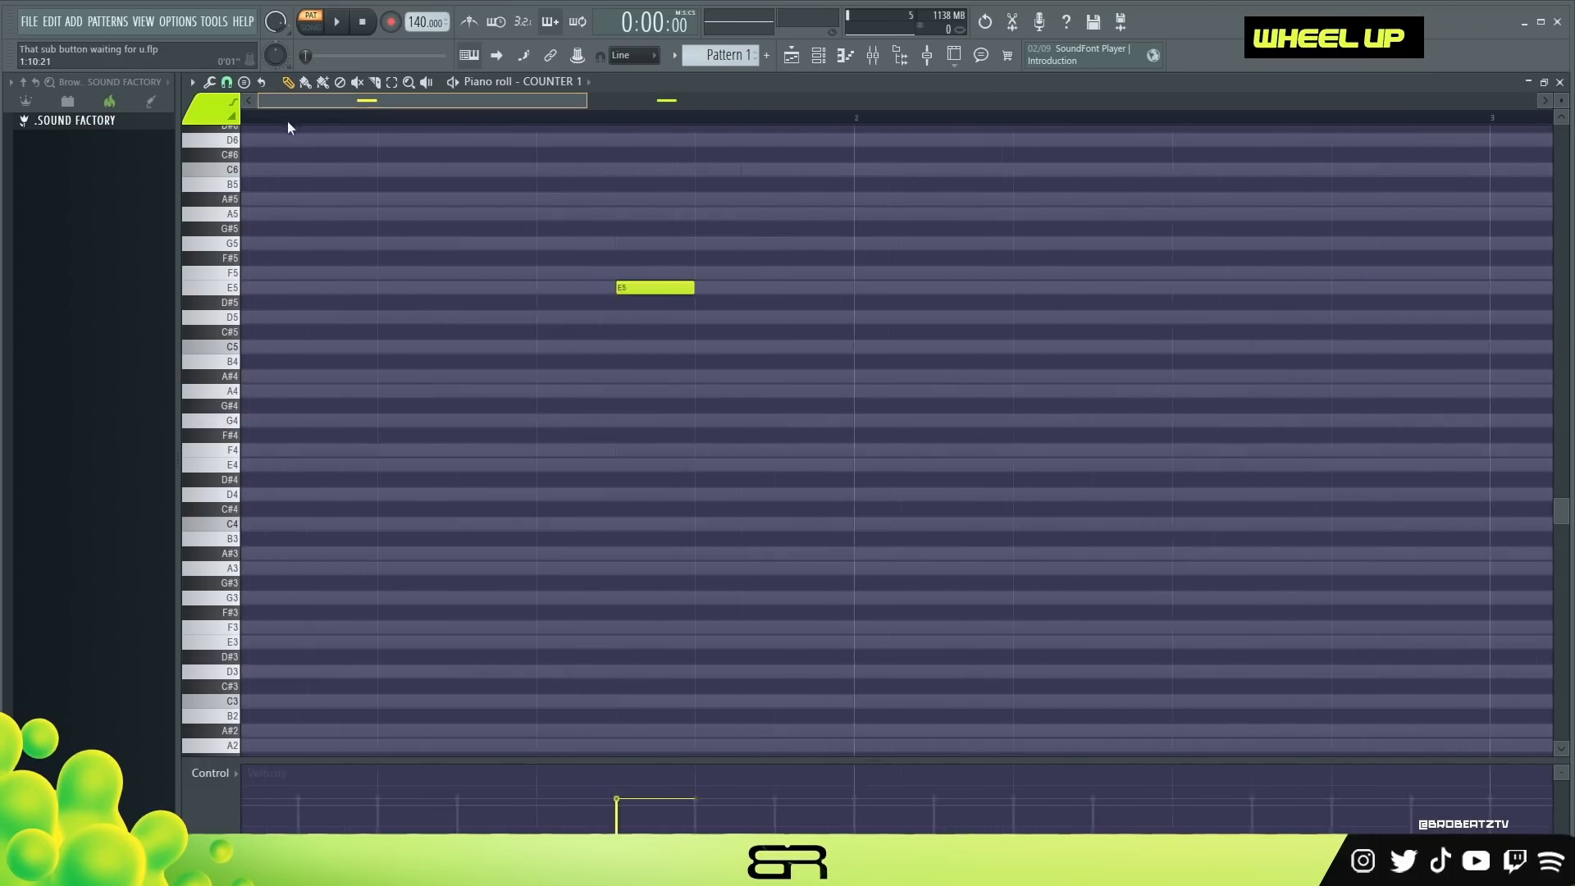
scroll(1188, 324, "up", 4)
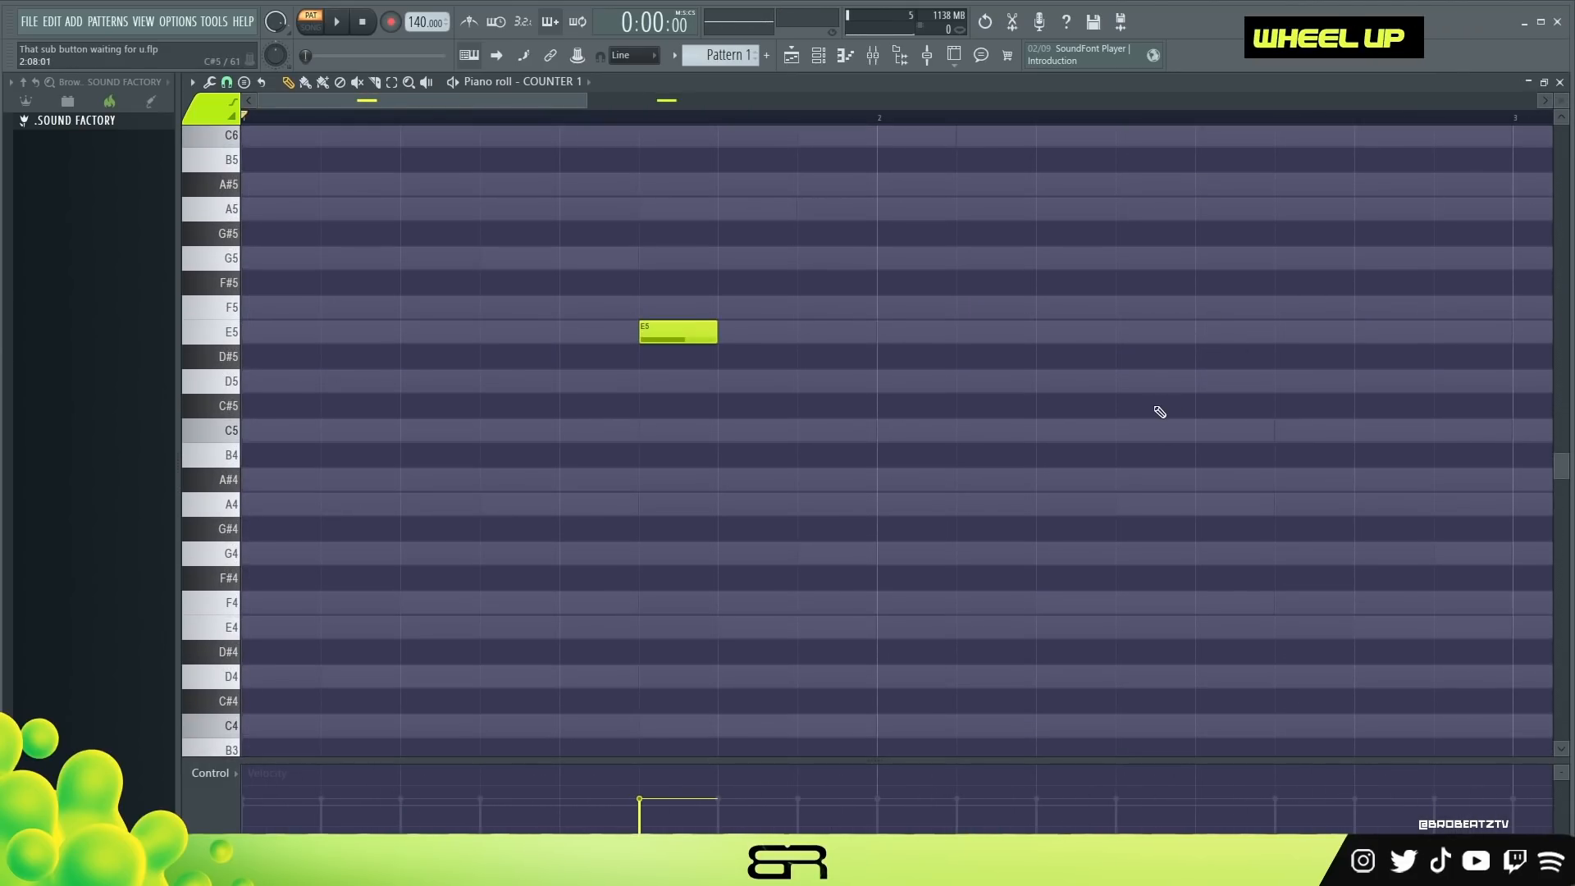
right_click(943, 468)
scroll(908, 450, "down", 3)
key("space")
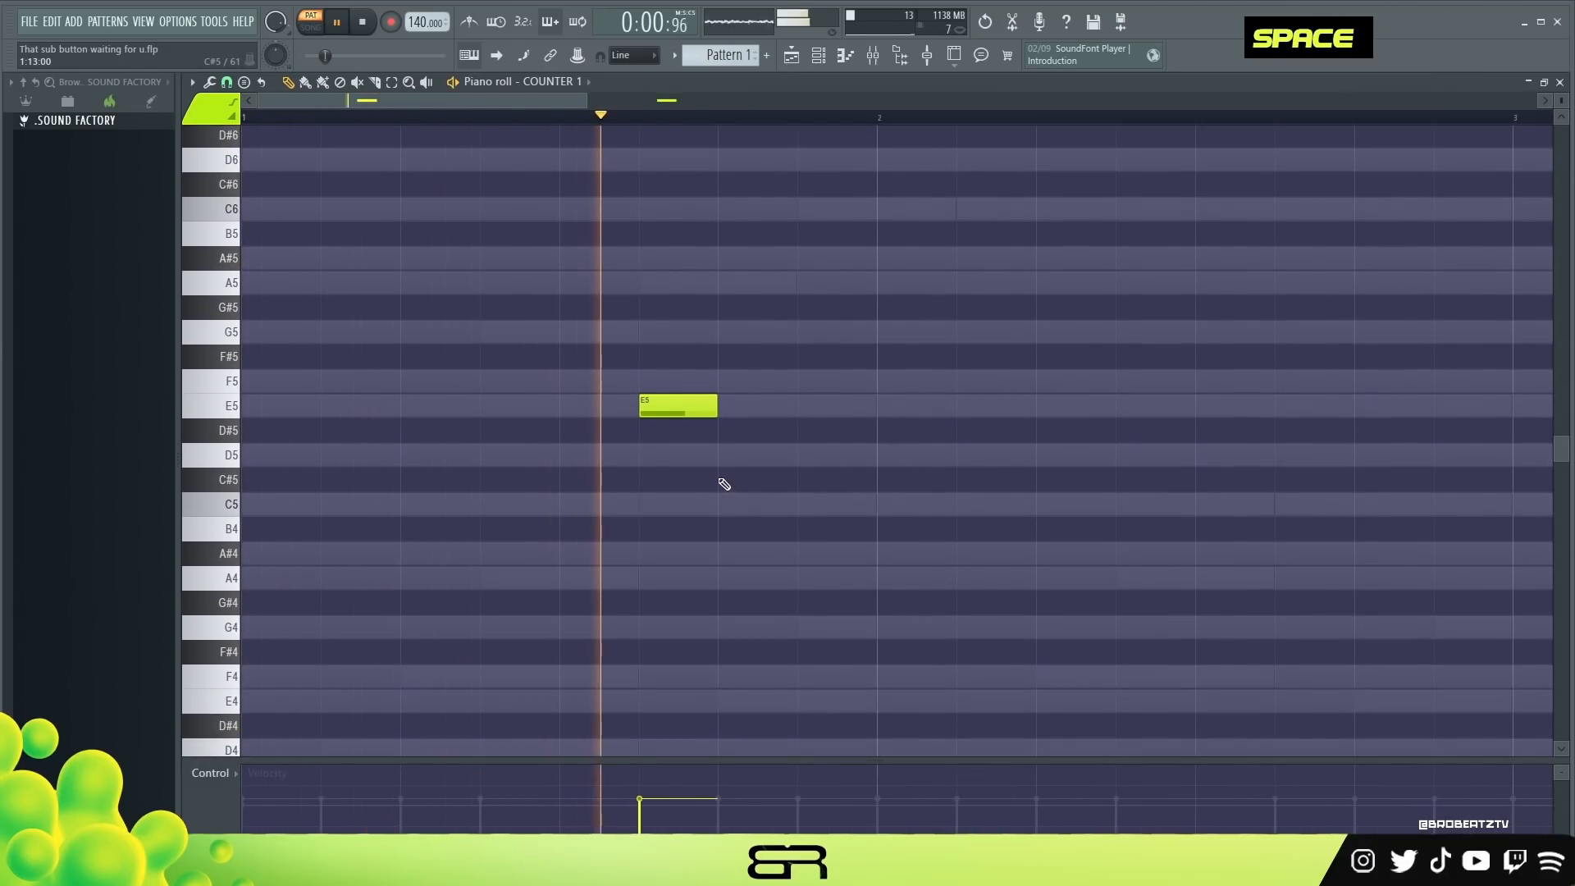
key("space")
key("space")
key("space")
mouse_move(716, 410)
left_mouse_down()
mouse_move(671, 416)
mouse_move(713, 386)
left_mouse_up()
left_click(658, 386, "alt")
Step: Nudge the F5 slightly later so it starts near the end of the E5 grace note, checking by playback
key("space")
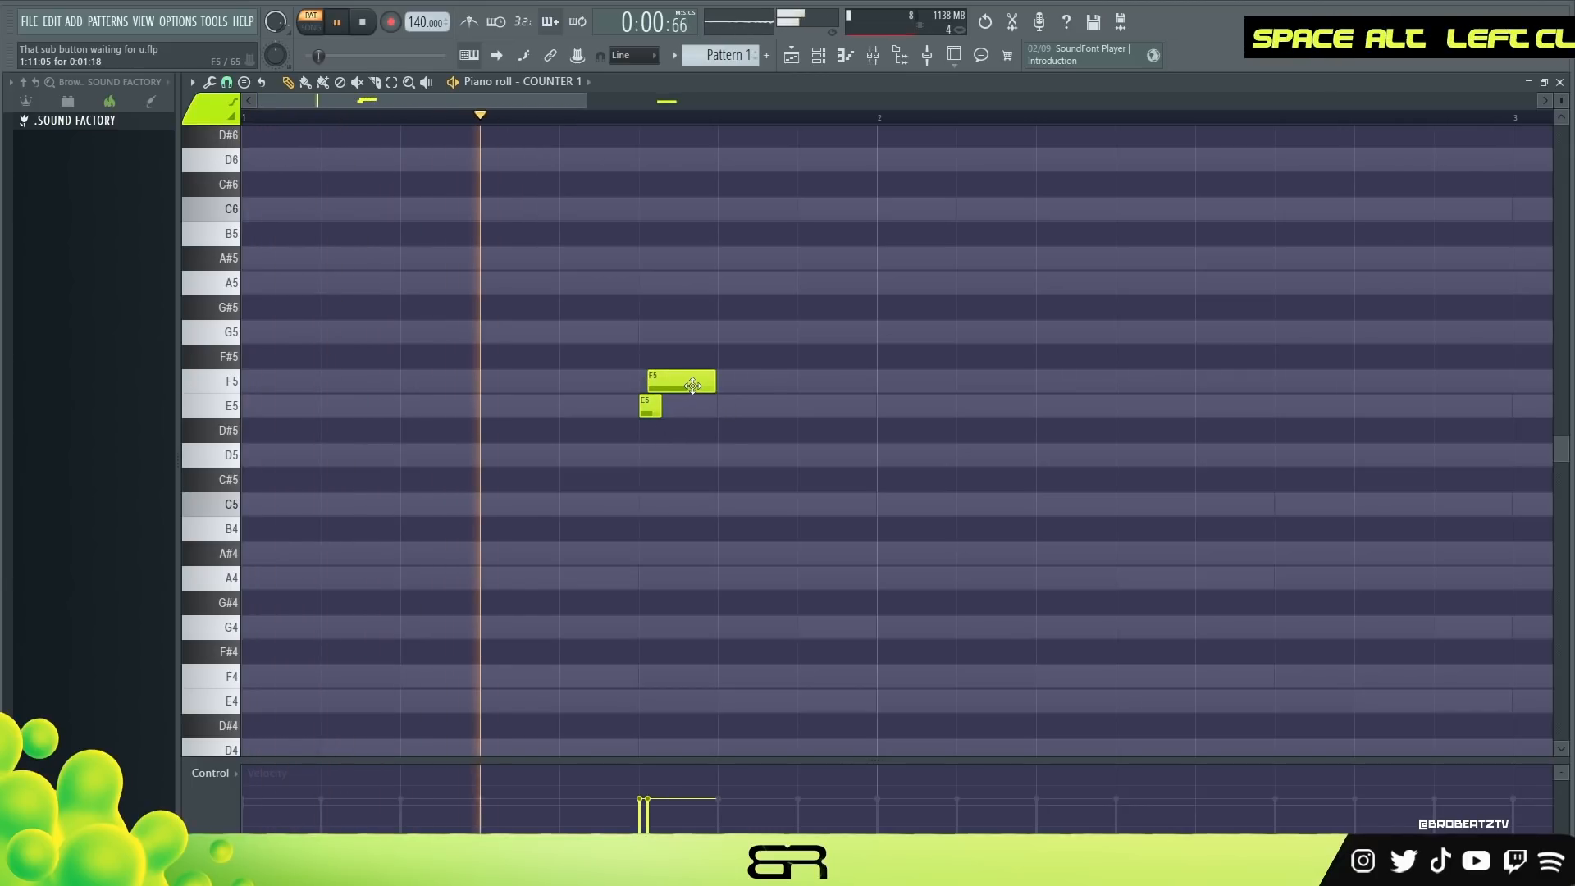
key("space")
key("space")
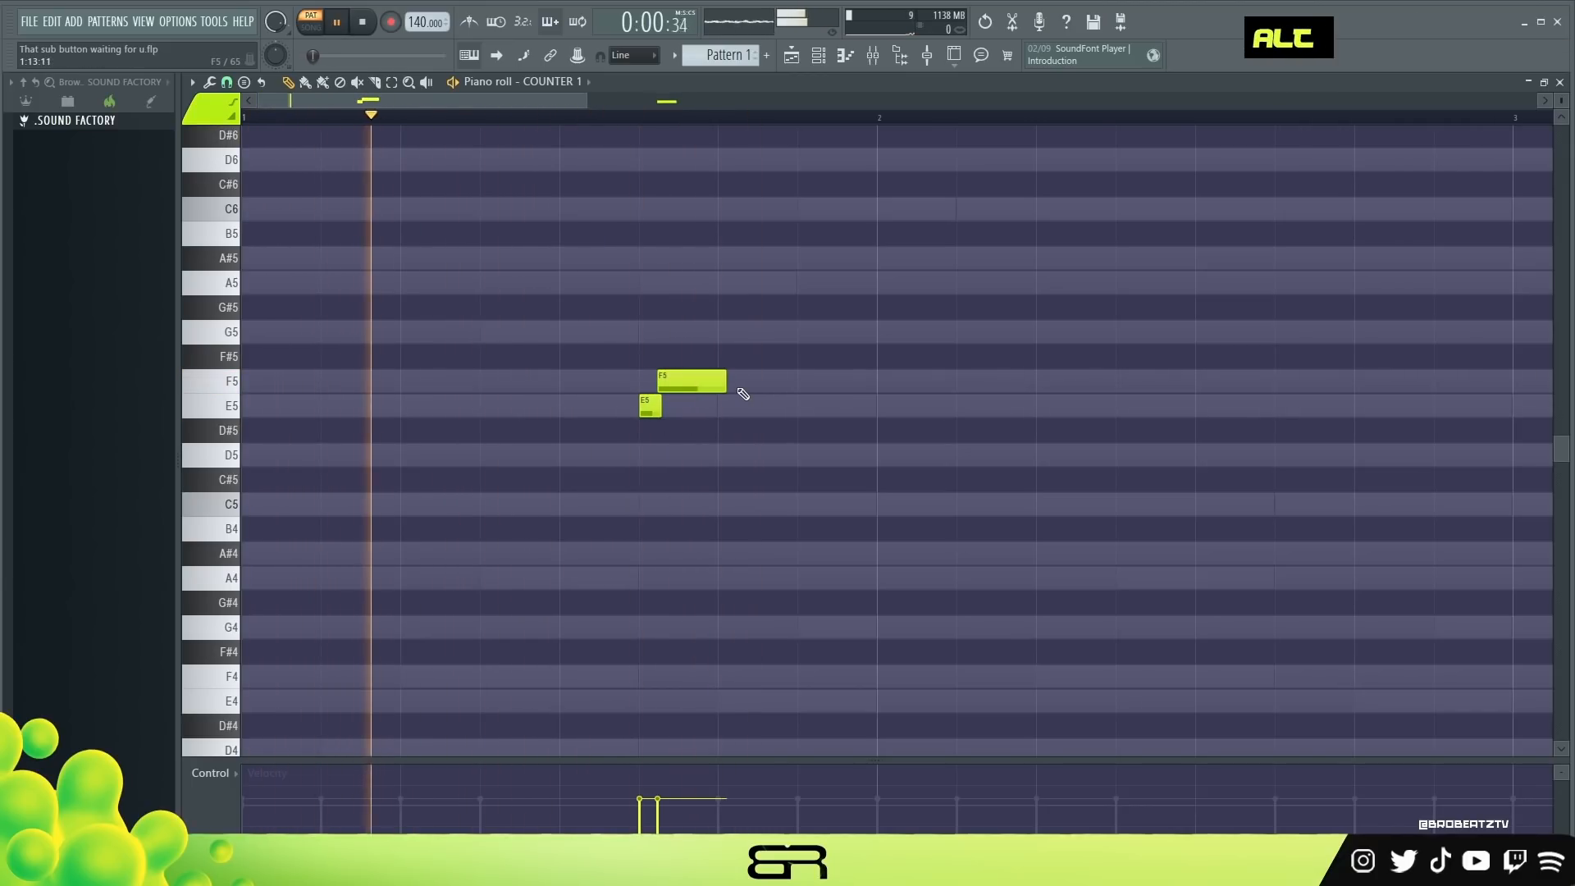
left_click(730, 387, "alt")
key("space")
right_click(735, 387)
Step: Continue the bar 1 phrase with a short C5 leading into a longer D5, followed by an A4 near the bar's end
mouse_move(726, 387)
left_mouse_down()
mouse_move(626, 418)
mouse_move(651, 410)
mouse_move(729, 505)
mouse_move(772, 435)
mouse_move(821, 458)
left_mouse_up()
right_click(758, 517)
key("space")
key("space")
key("space")
scroll(854, 501, "down", 2)
left_click(875, 434)
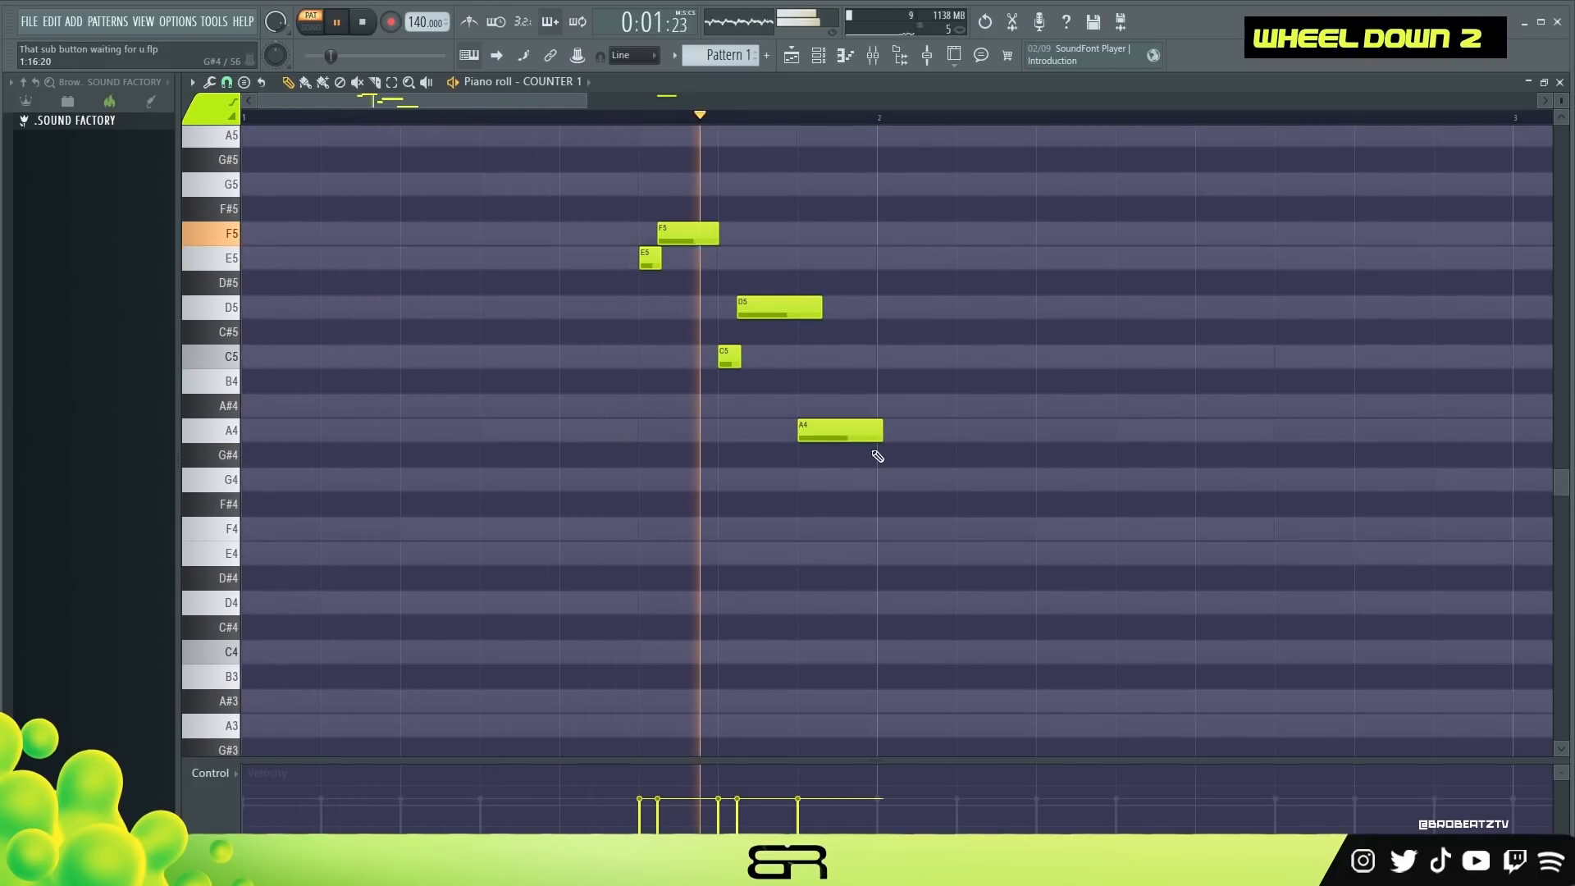
Step: Extend the A4 note slightly past the start of bar 2 and audition the phrase
key("space")
key("space")
left_click_drag(875, 437, 926, 439, "alt")
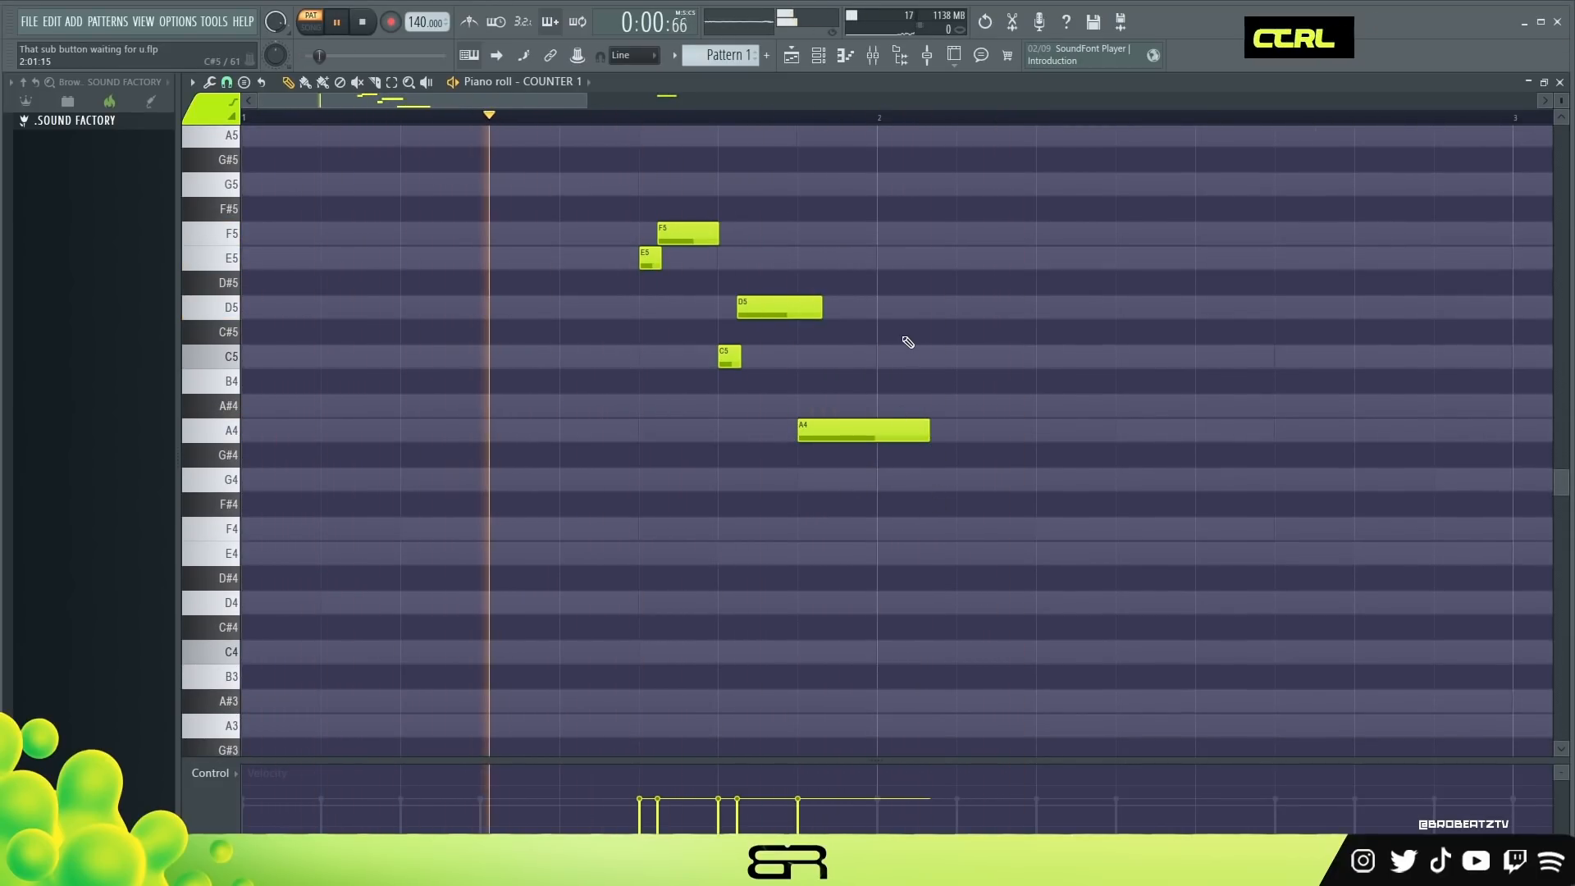
left_click_drag(928, 435, 908, 436, "alt")
key("space")
key("space")
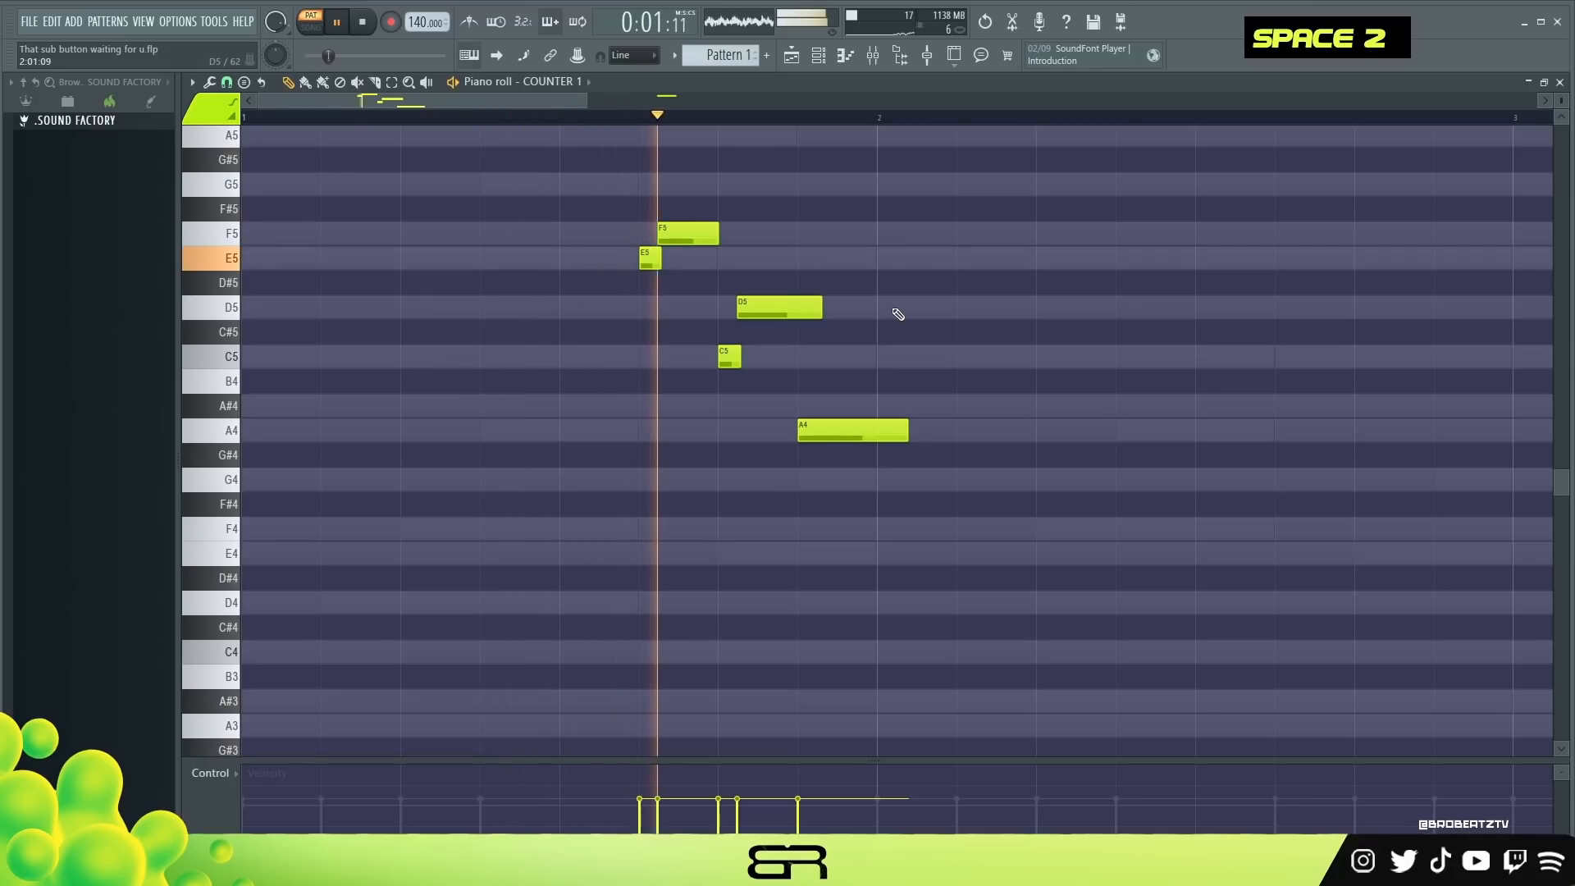
Step: Nudge the D5 slightly earlier and the F5 slightly later in bar 1, auditioning each change
scroll(790, 316, "up", 1, "shift")
key("space")
key("space")
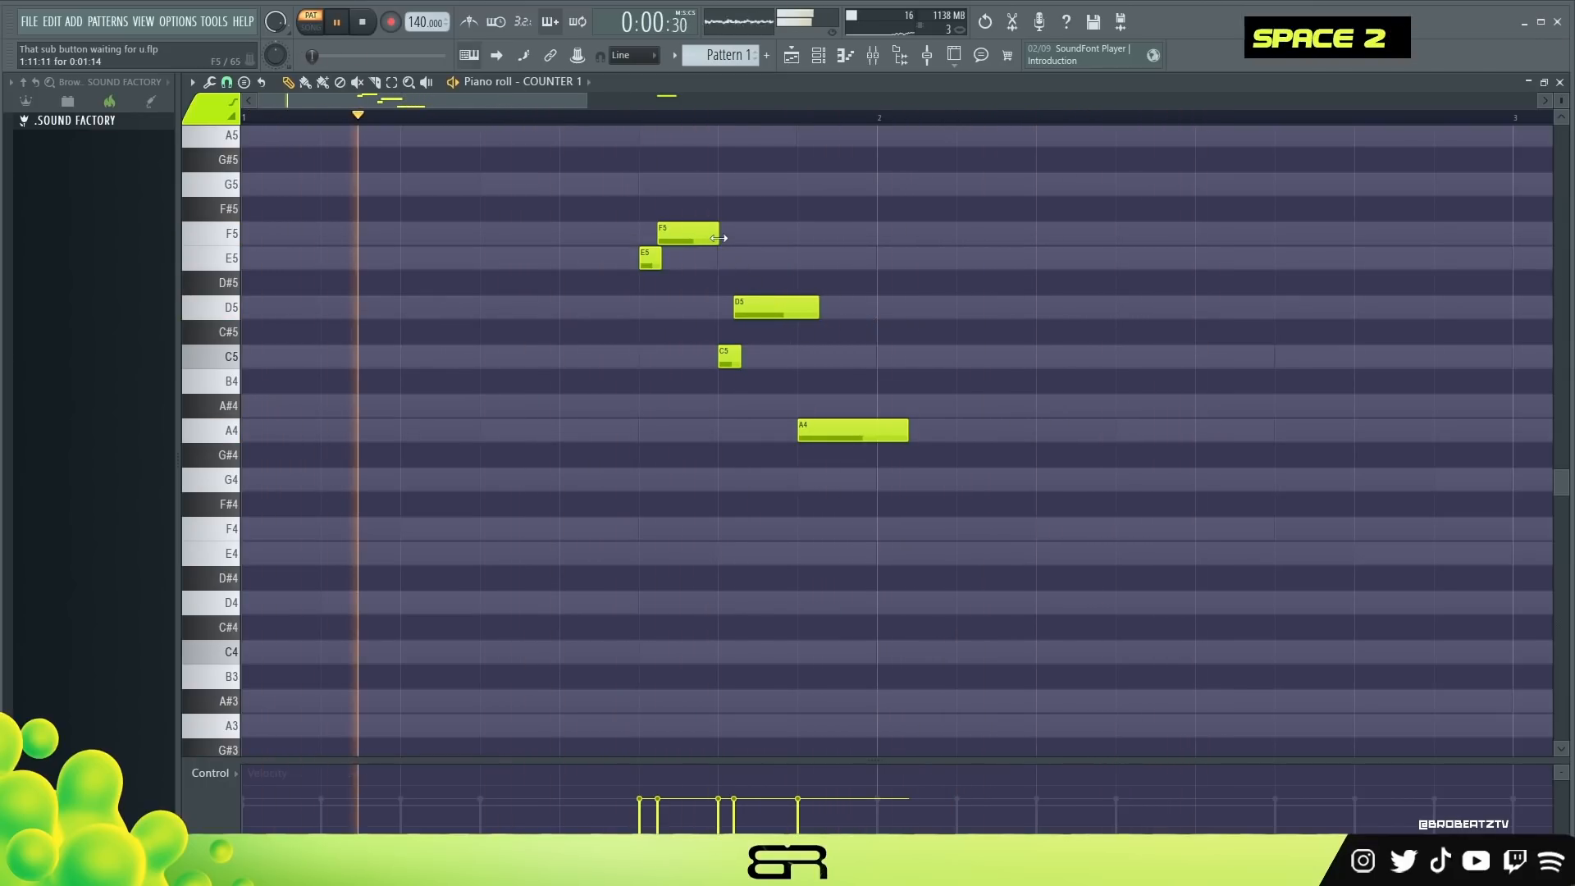
scroll(702, 239, "up", 1, "shift")
key("space")
key("space")
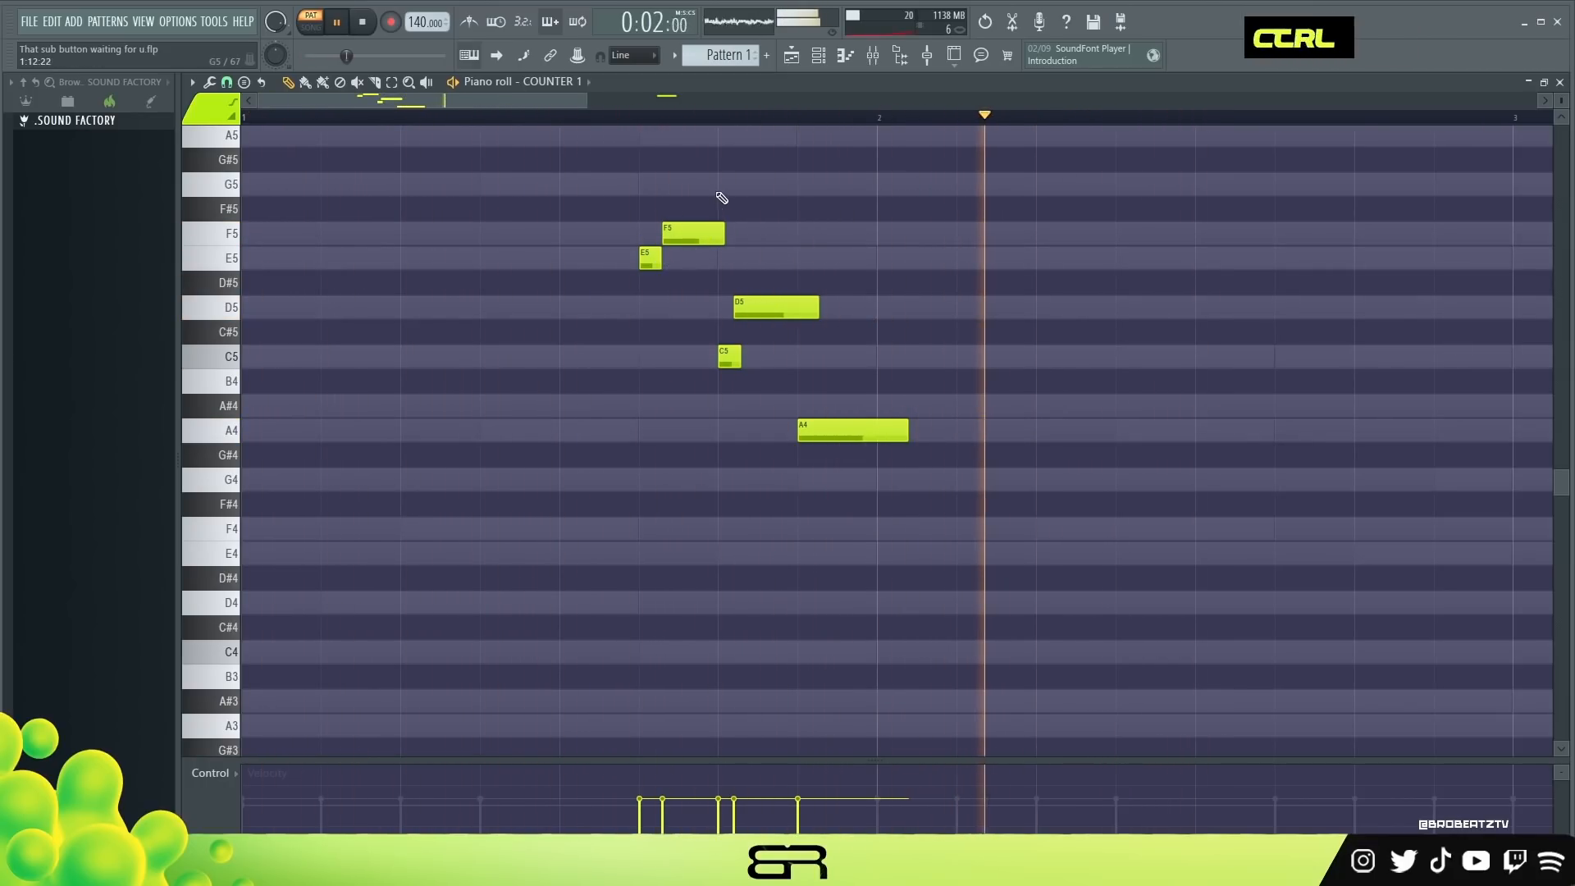
Step: Delete the lone E5 in bar 3 and duplicate the five-note phrase from bar 1 to the same position there
scroll(719, 202, "down", 3, "ctrl")
key("space")
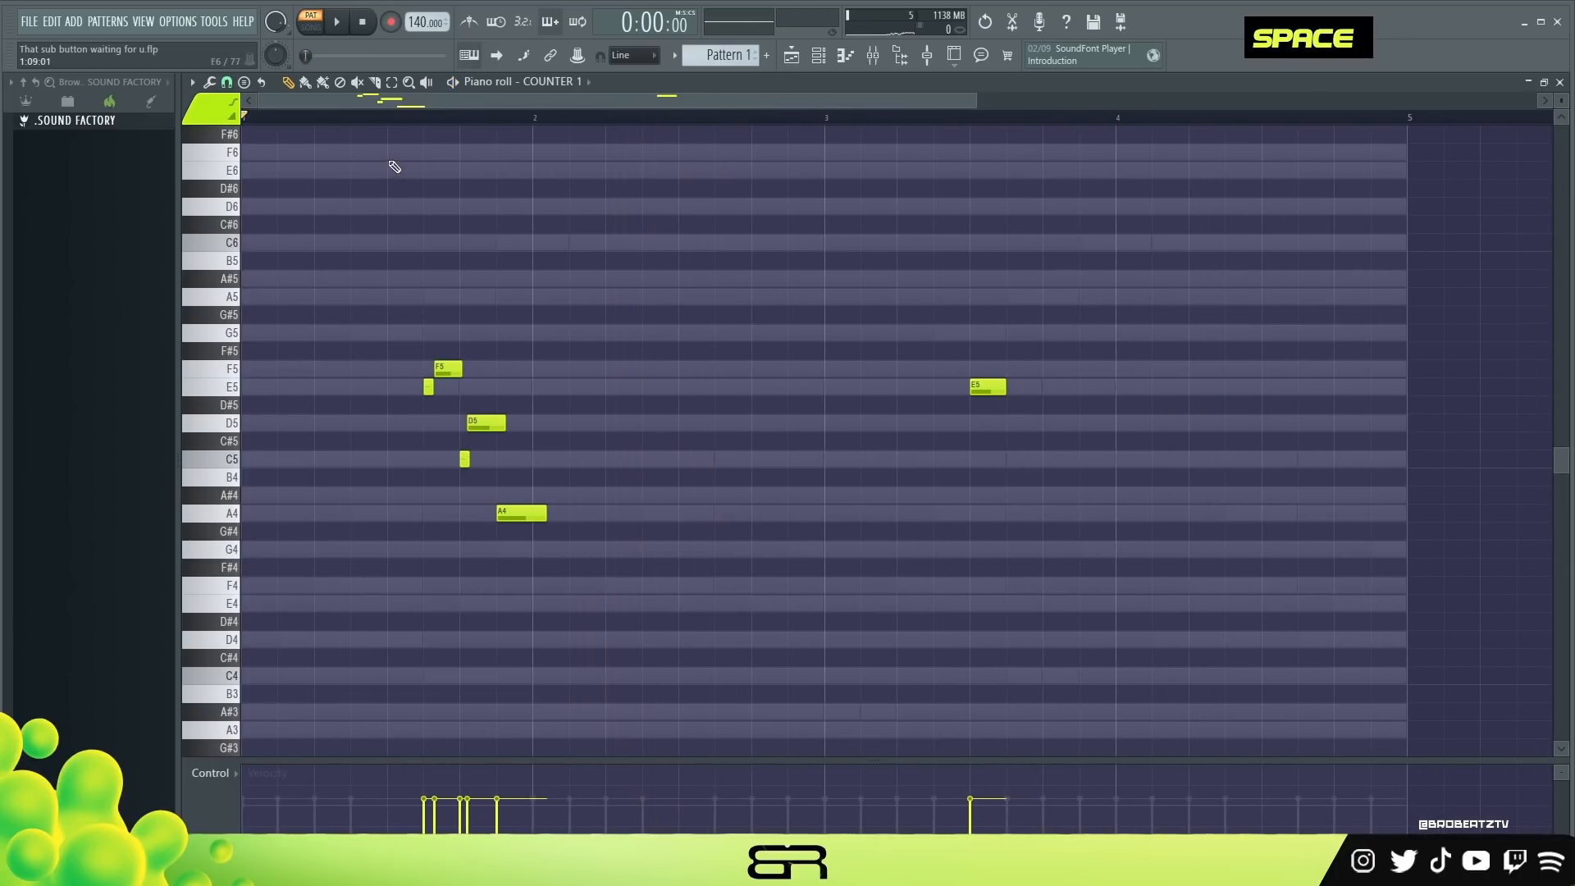
right_click(1009, 382)
mouse_move(684, 575)
left_mouse_down("ctrl")
mouse_move(490, 486)
mouse_move(408, 358)
mouse_move(1104, 383)
mouse_move(1019, 385)
left_mouse_up("ctrl")
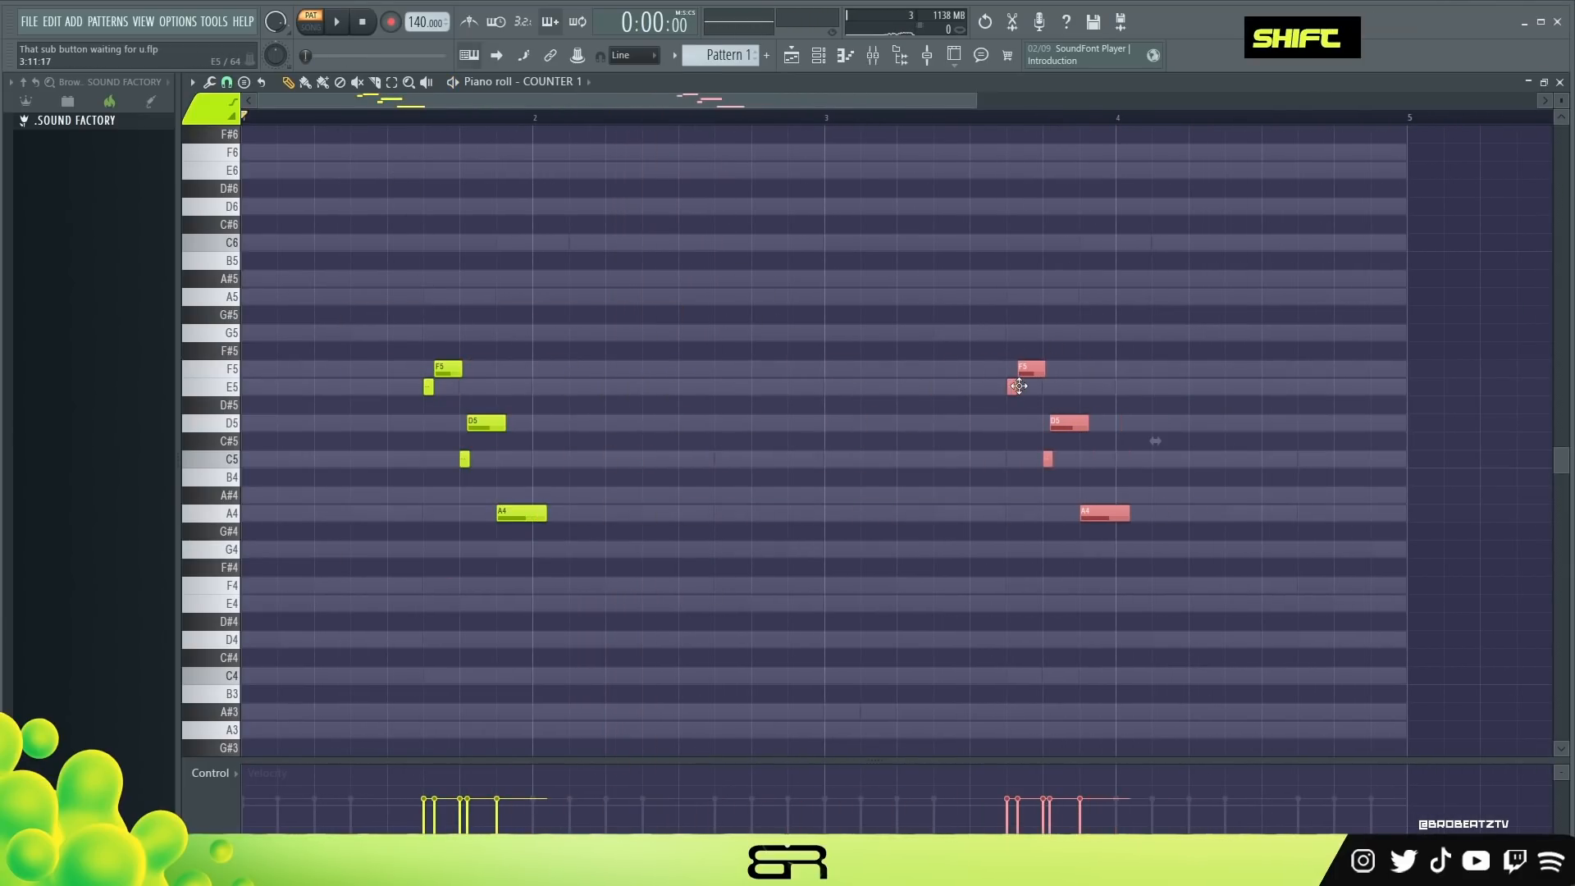
Step: In the bar 3 copy, raise the C5–D5 pair to D5–E5 and the A4 to D5, then audition
right_click(1010, 462)
left_click_drag(1111, 514, 1042, 468)
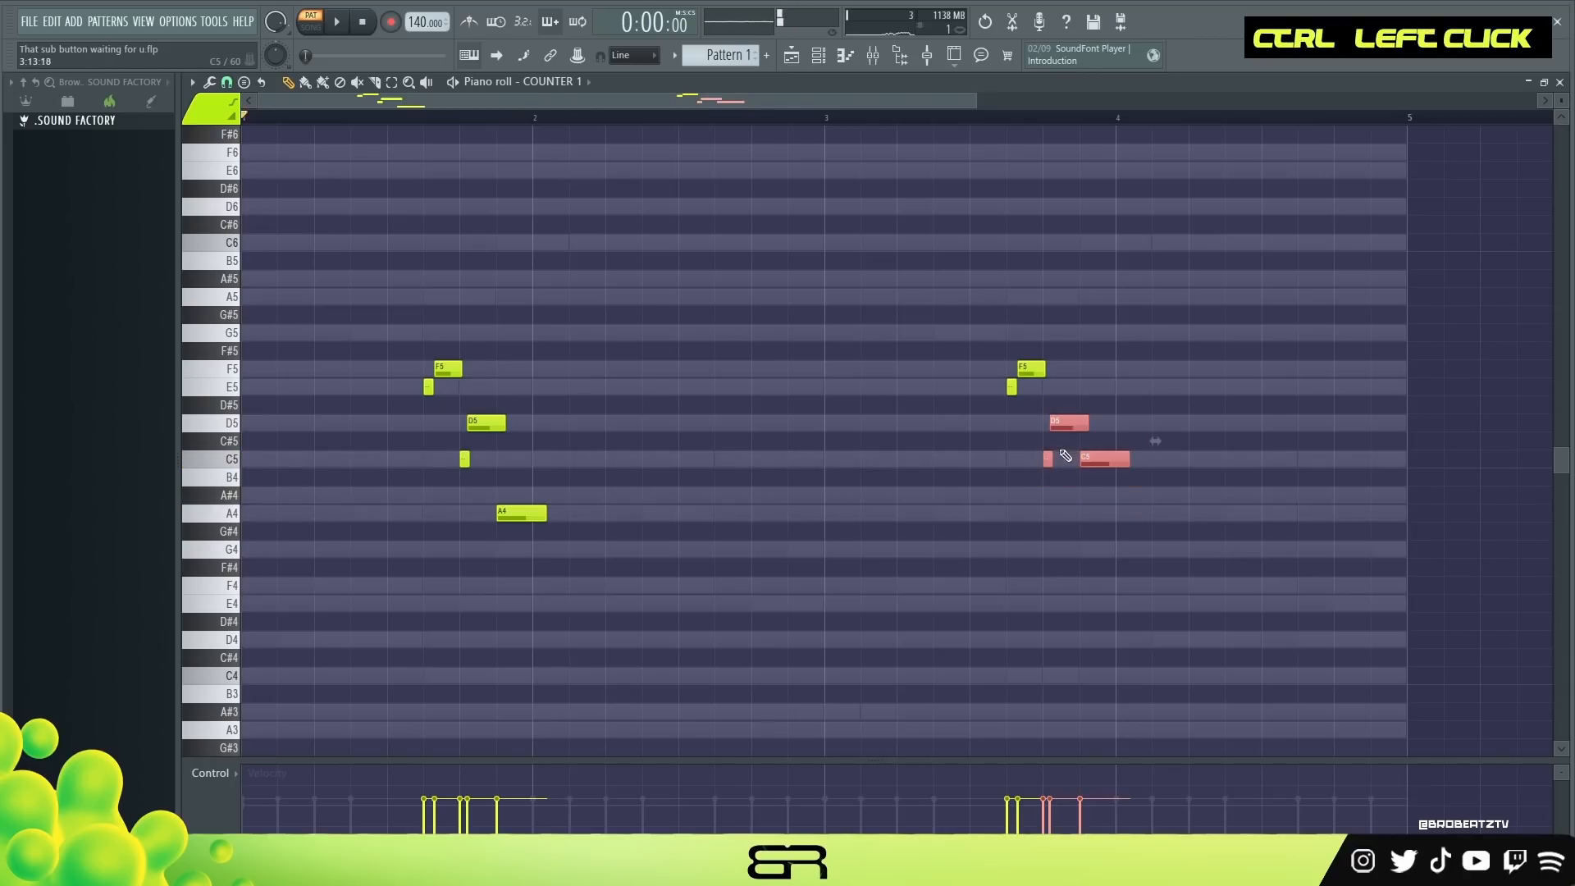
left_click_drag(1062, 404, 1062, 386)
right_click(1063, 386)
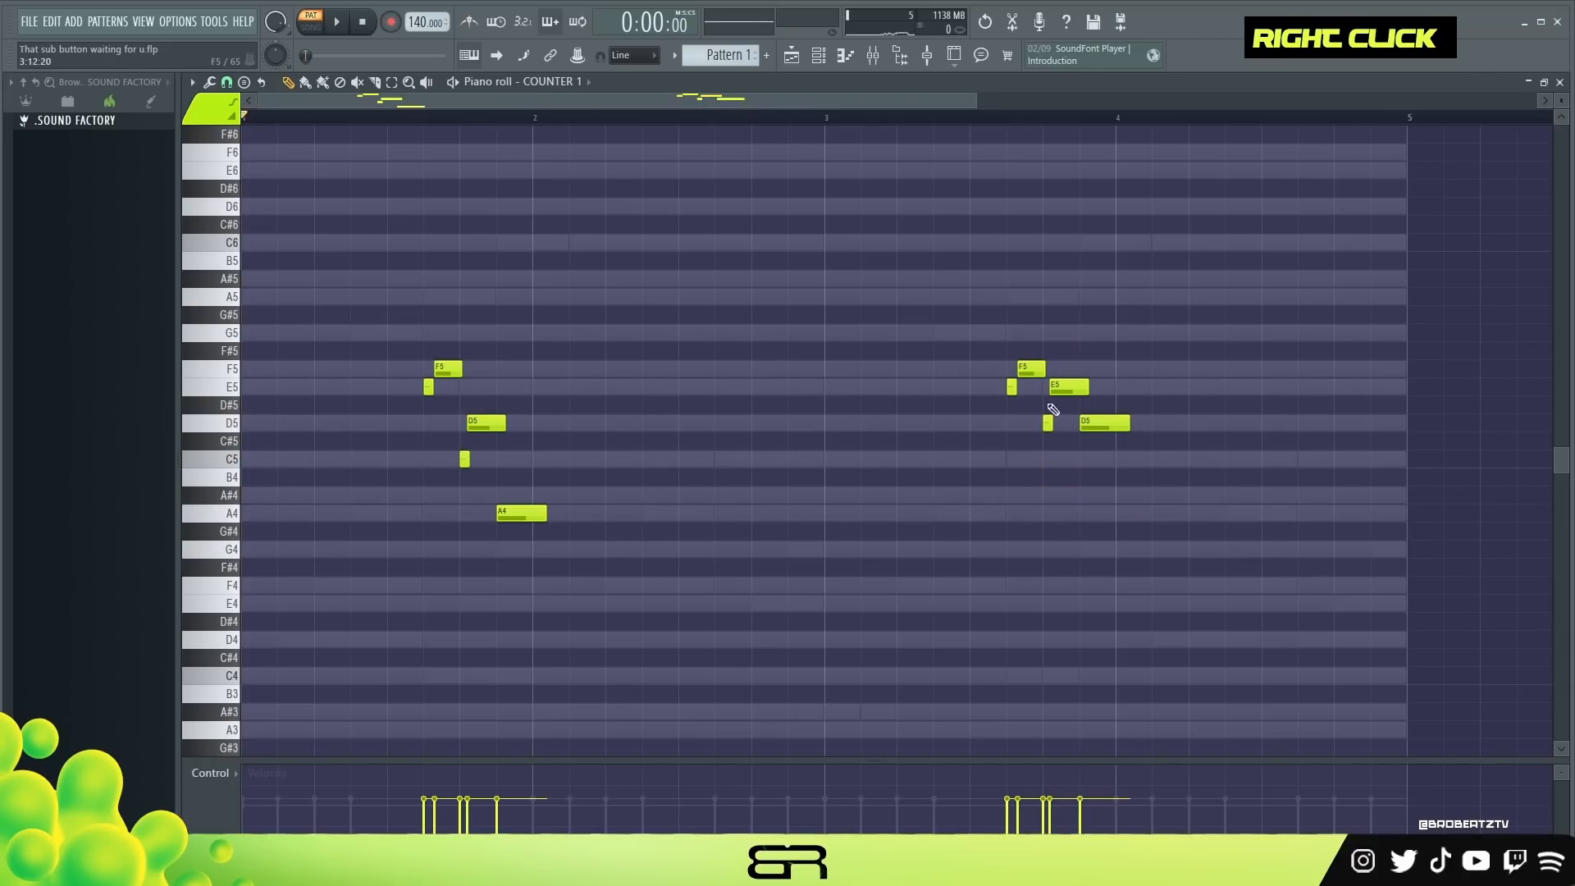
key("space")
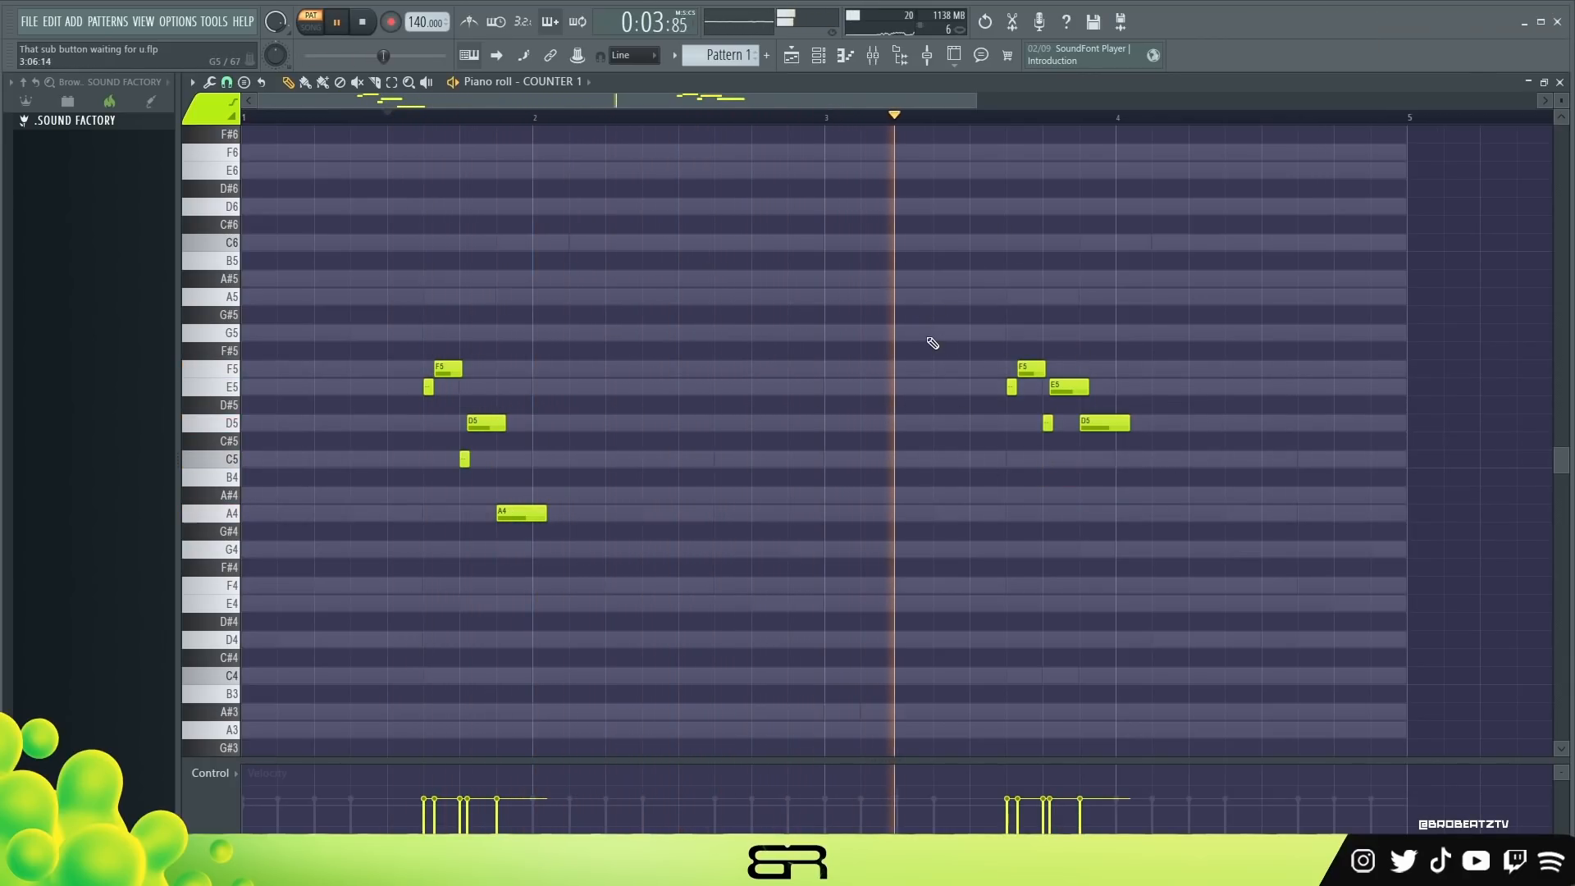
key("space")
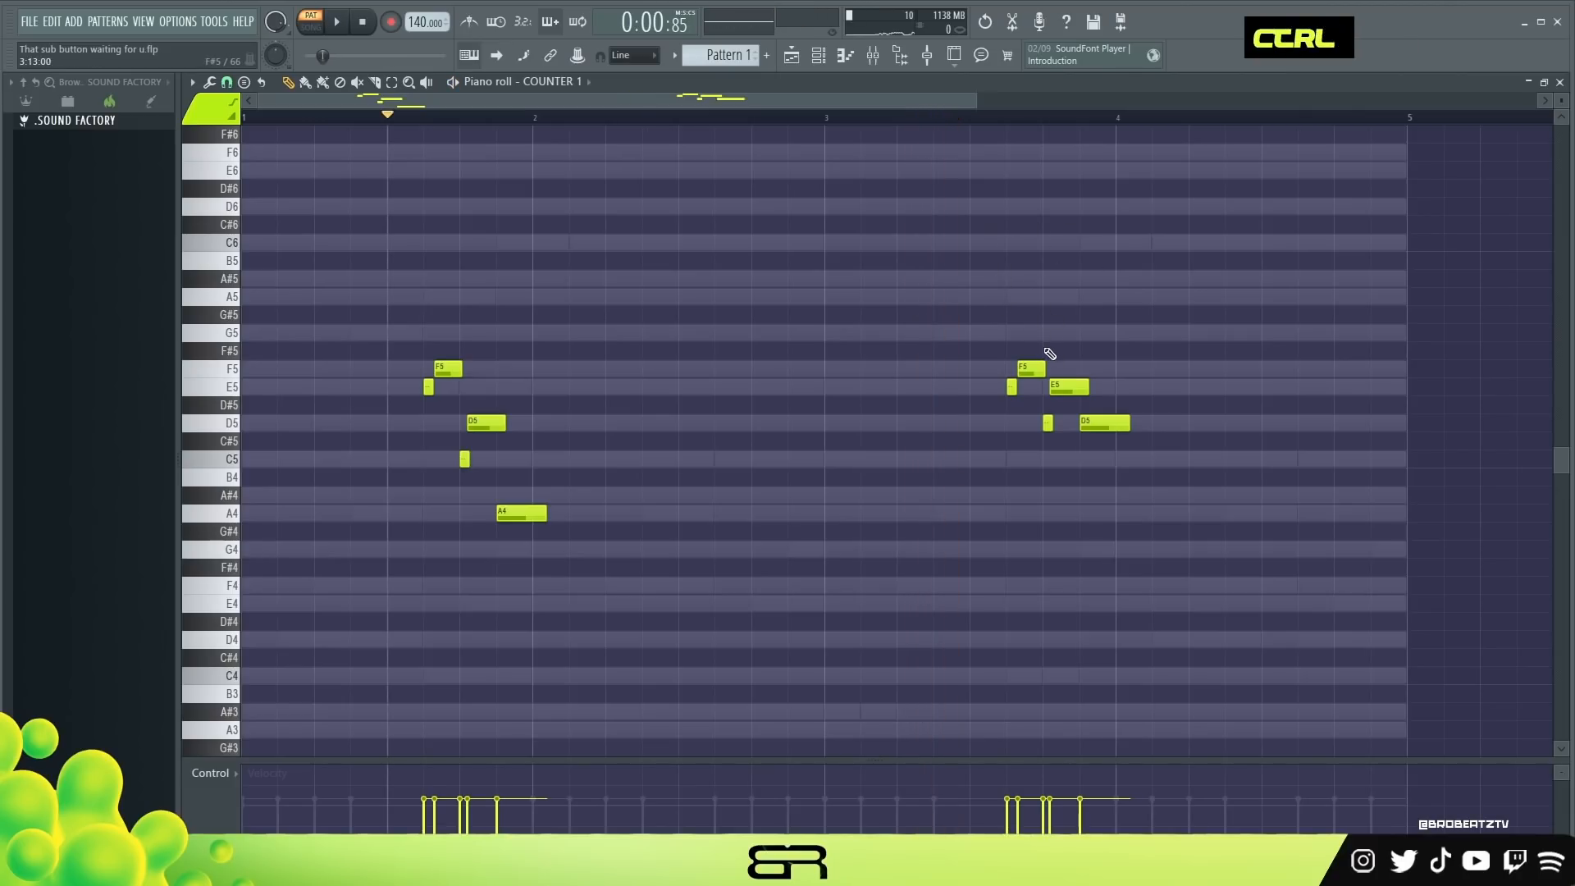
Step: Raise bar 3's opening E5 and F5 to G5 and A5, and its later E5 to G5, then audition from beat 3
left_click_drag(1031, 344, 1027, 361)
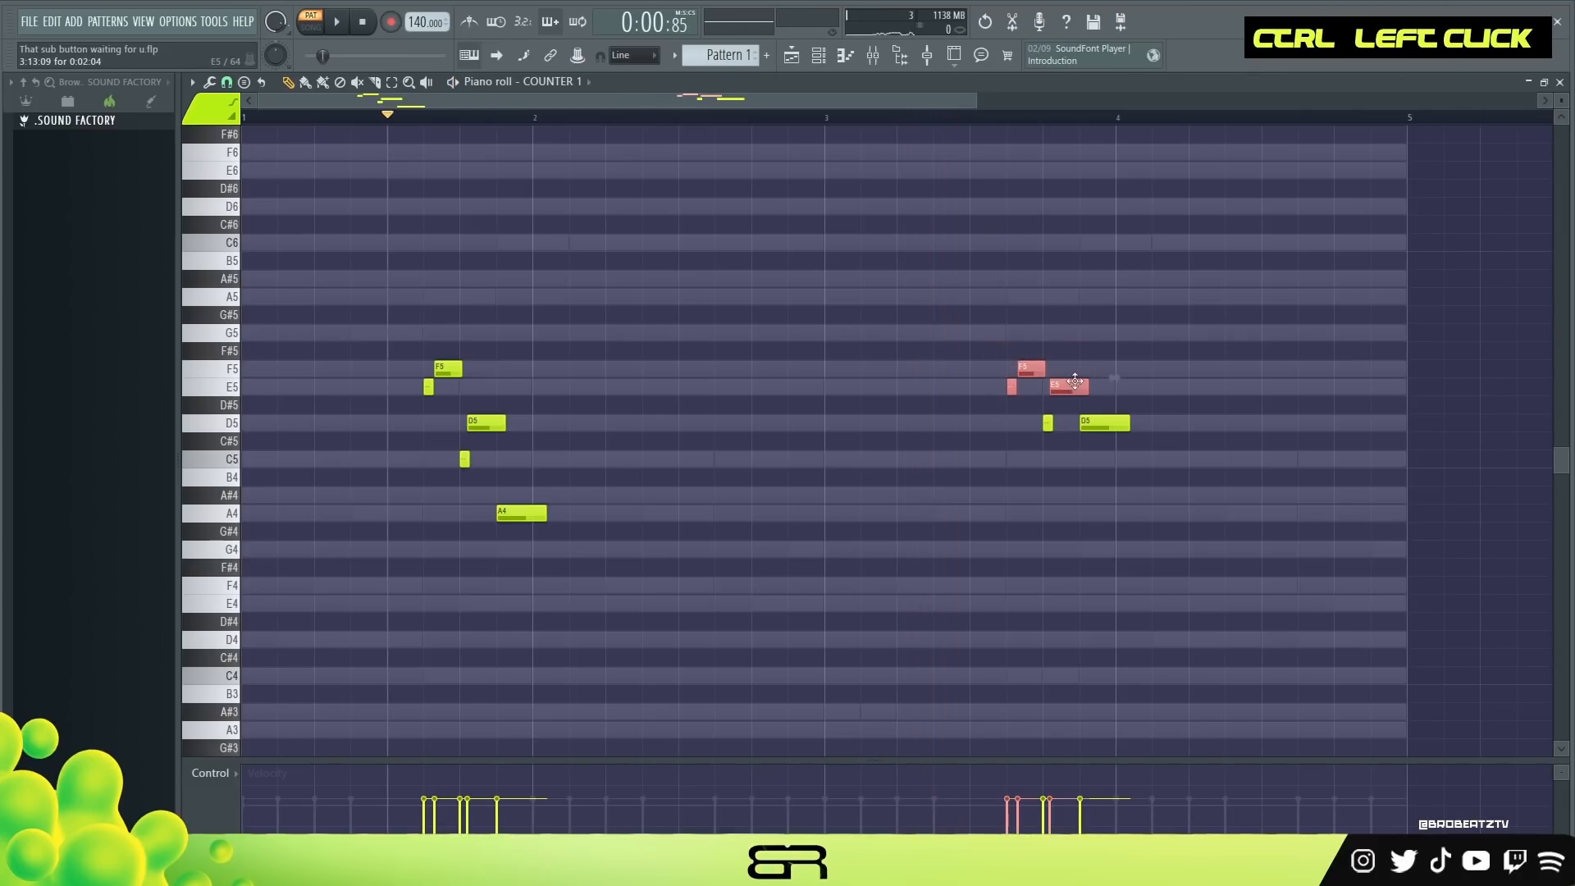
left_click(1032, 318, "ctrl")
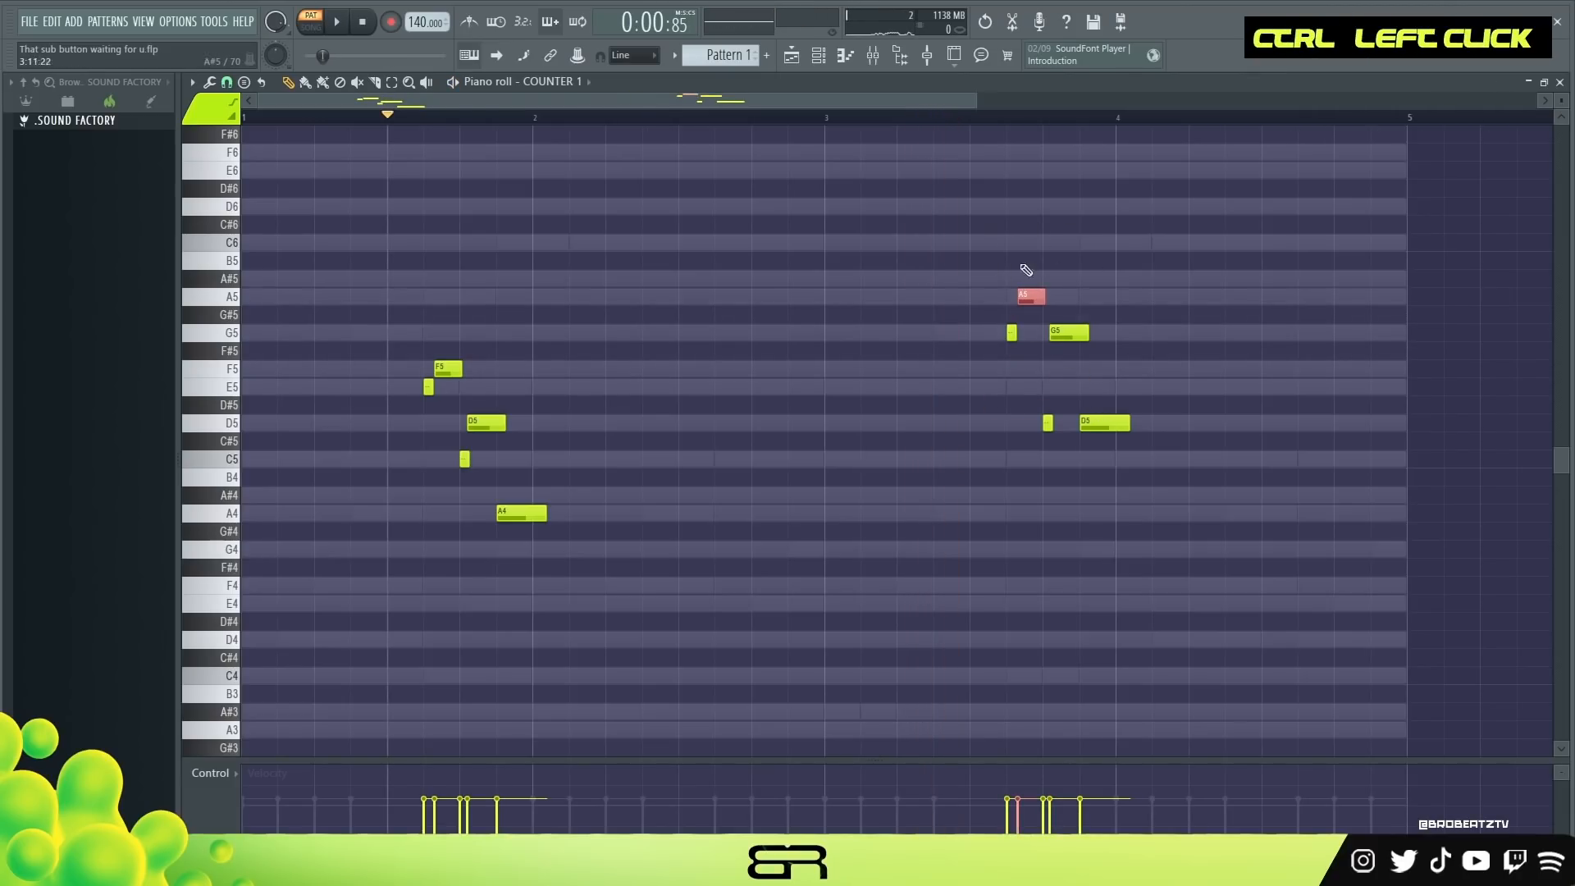
key("space")
key("space")
key("space")
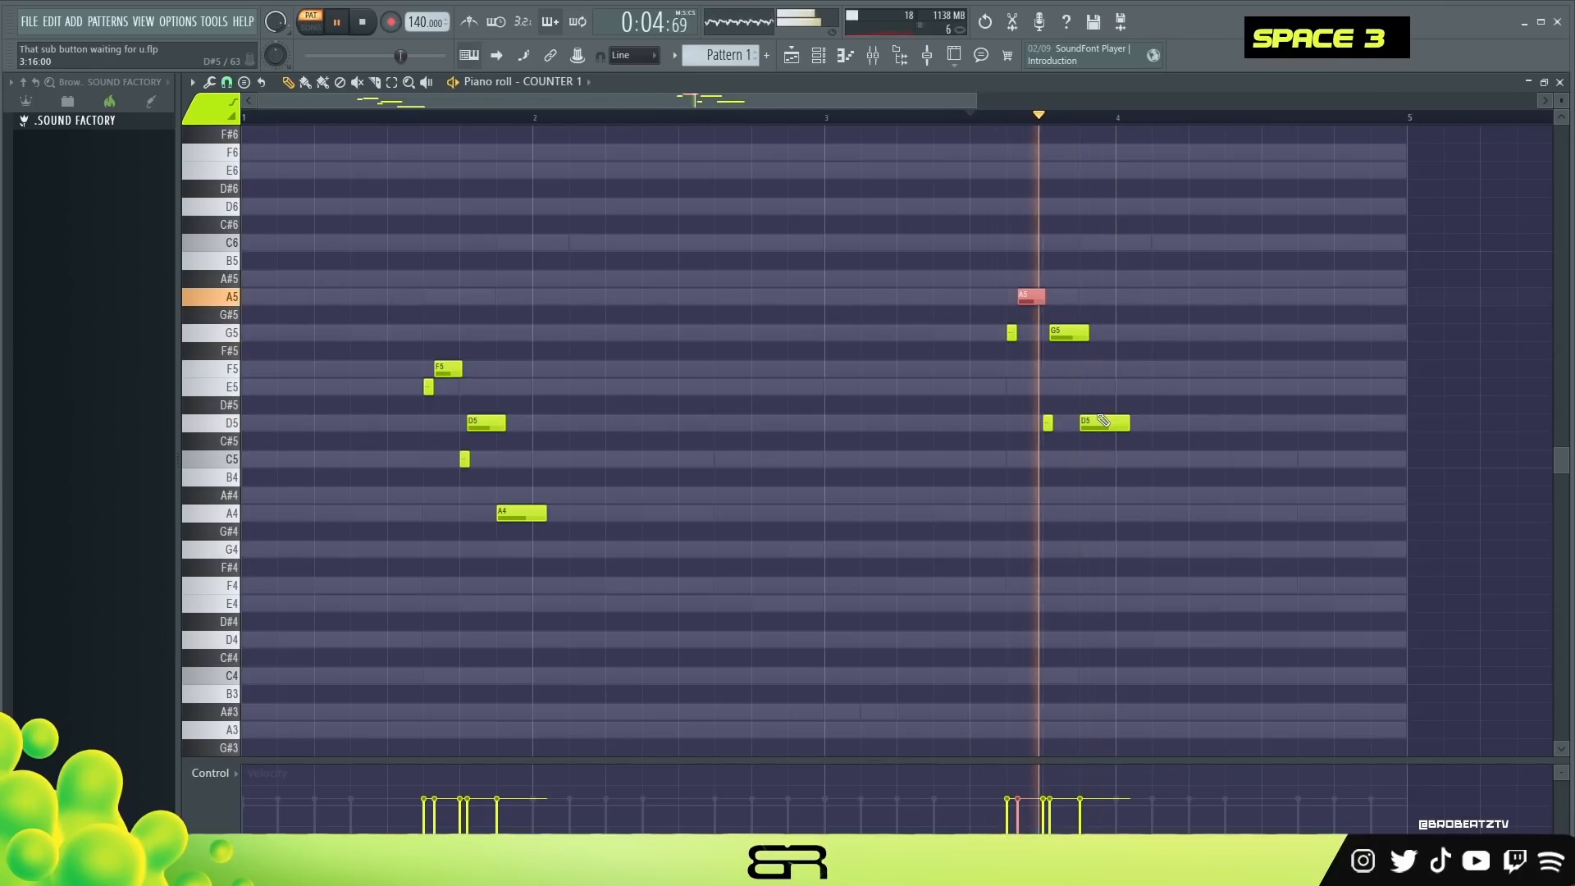
key("space")
Step: Delete the short D5 grace note in bar 3 and set the piano roll snap to 1/4 beat
right_click(1048, 423)
left_click(229, 85)
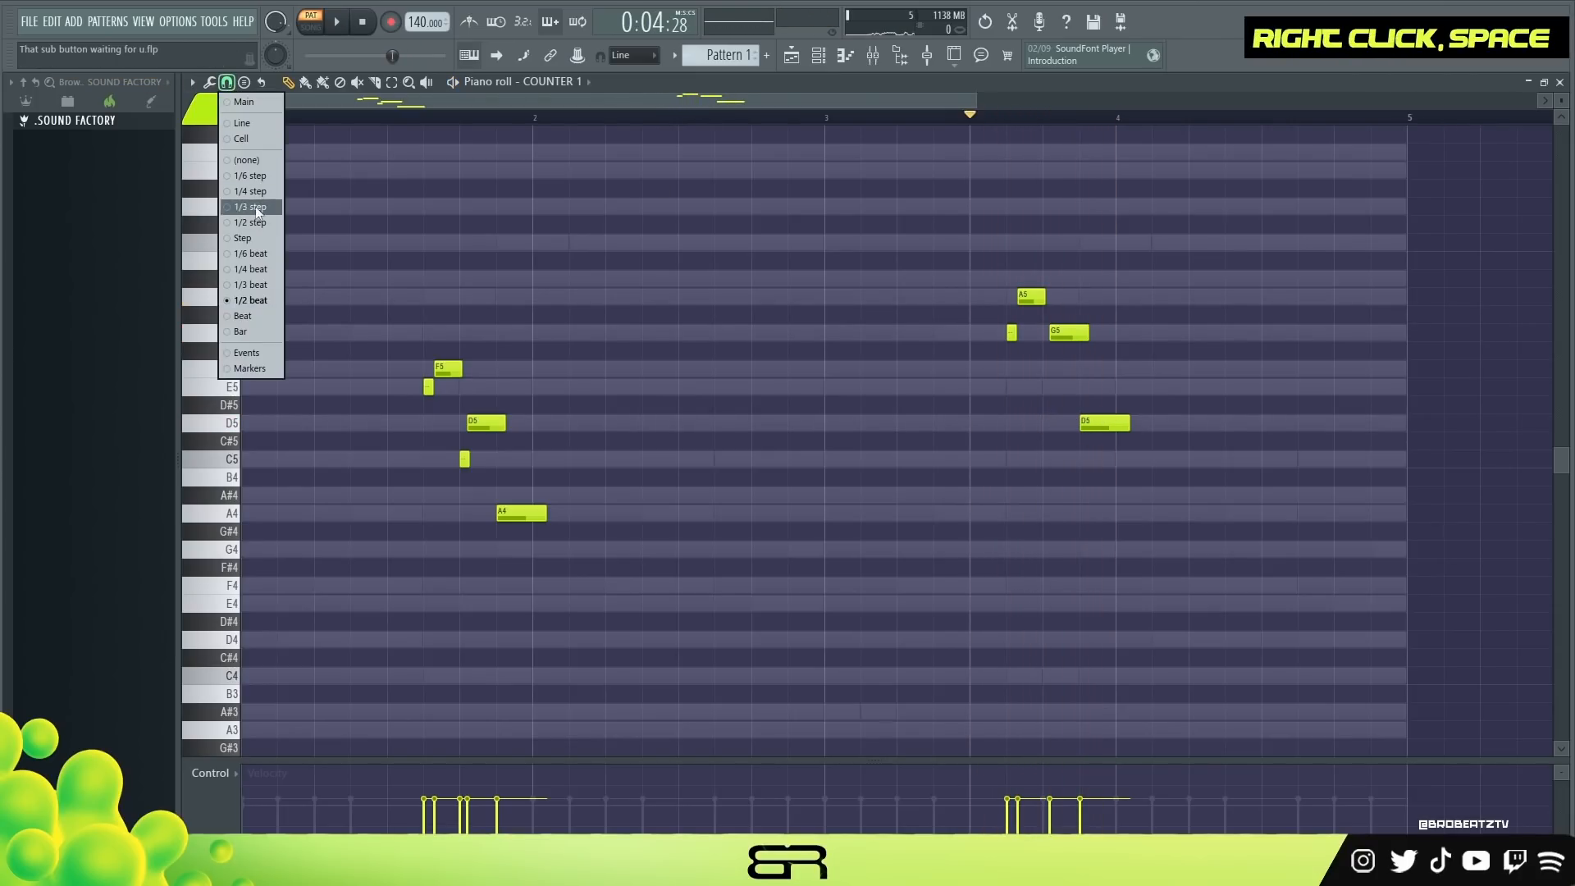
left_click(258, 271)
Step: Nudge the second G5 earlier onto beat 4 of bar 3 and replace the long D5 with an F5 followed by an E5
scroll(1095, 115, "up", 5)
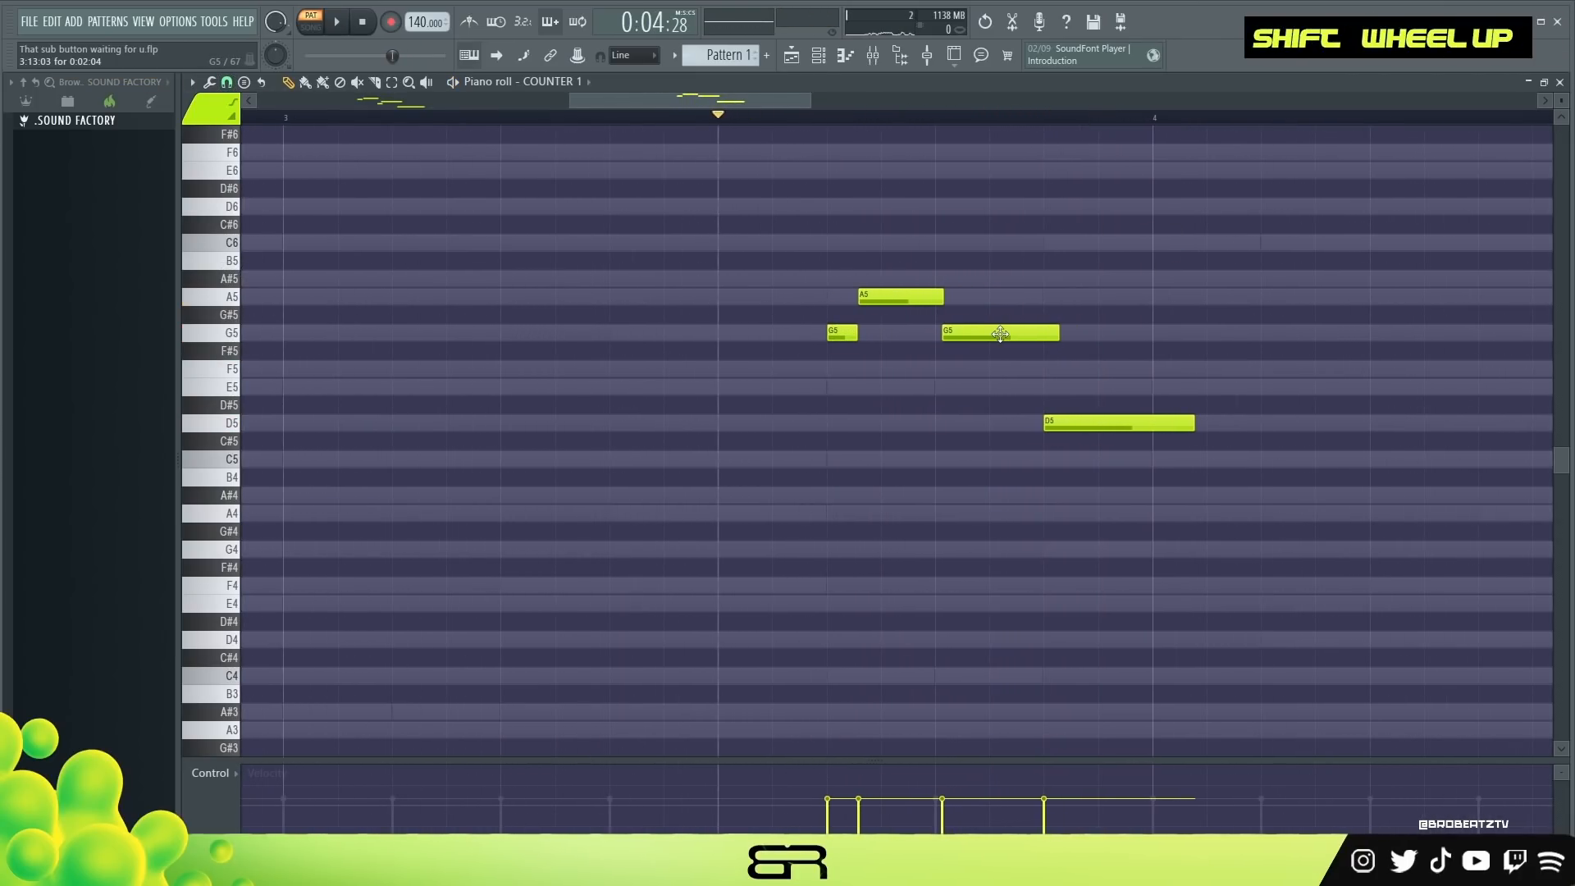
scroll(1001, 334, "up", 1, "shift")
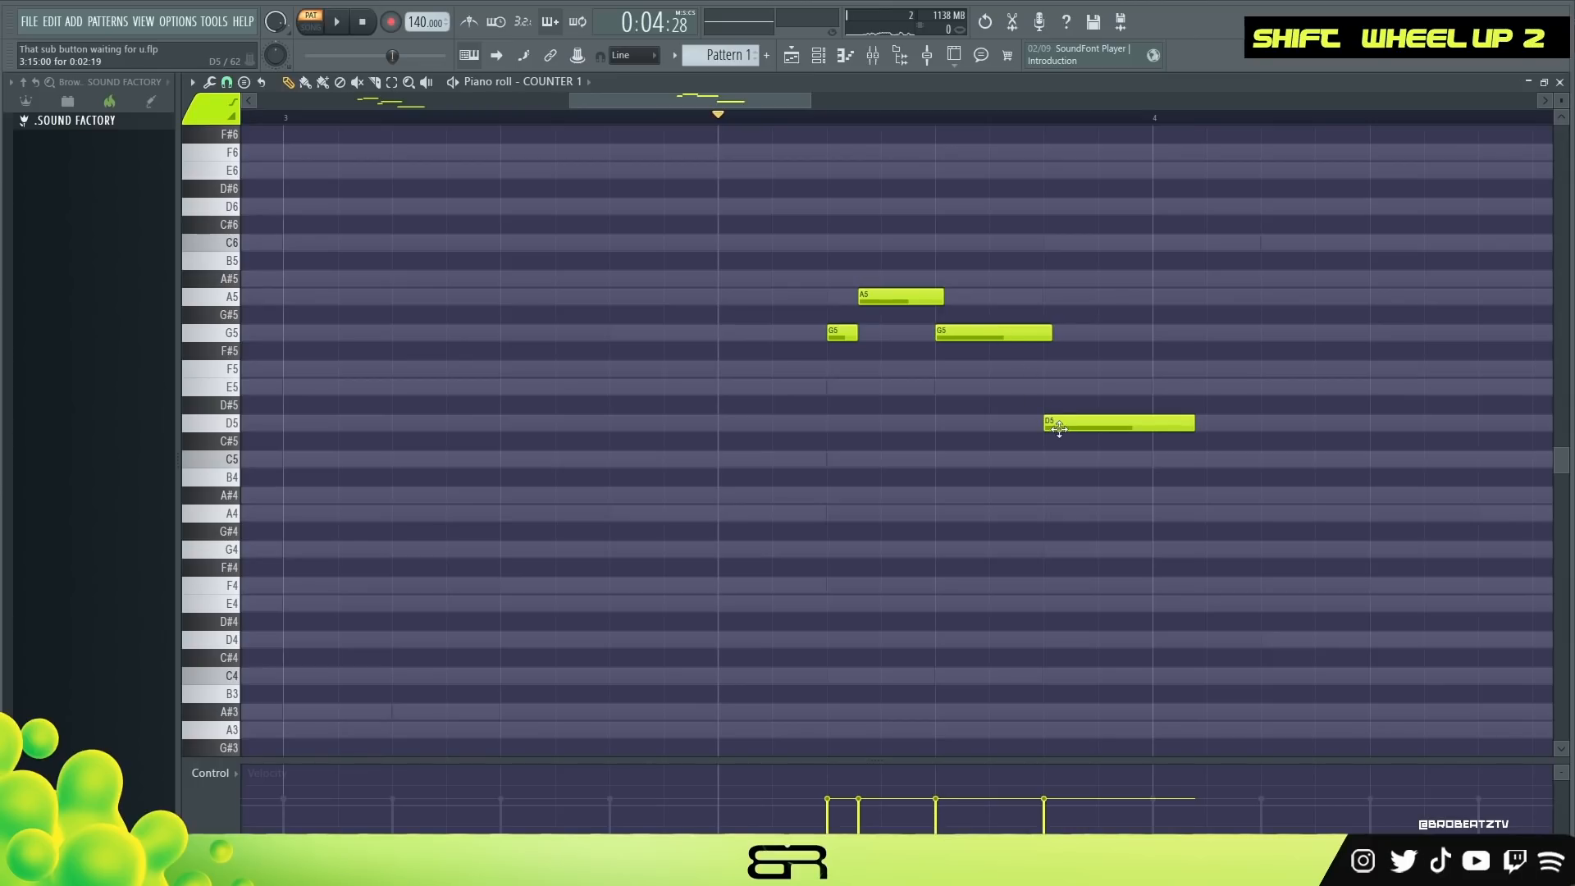
left_click(1031, 369)
double_click(1100, 389)
right_click(1132, 424)
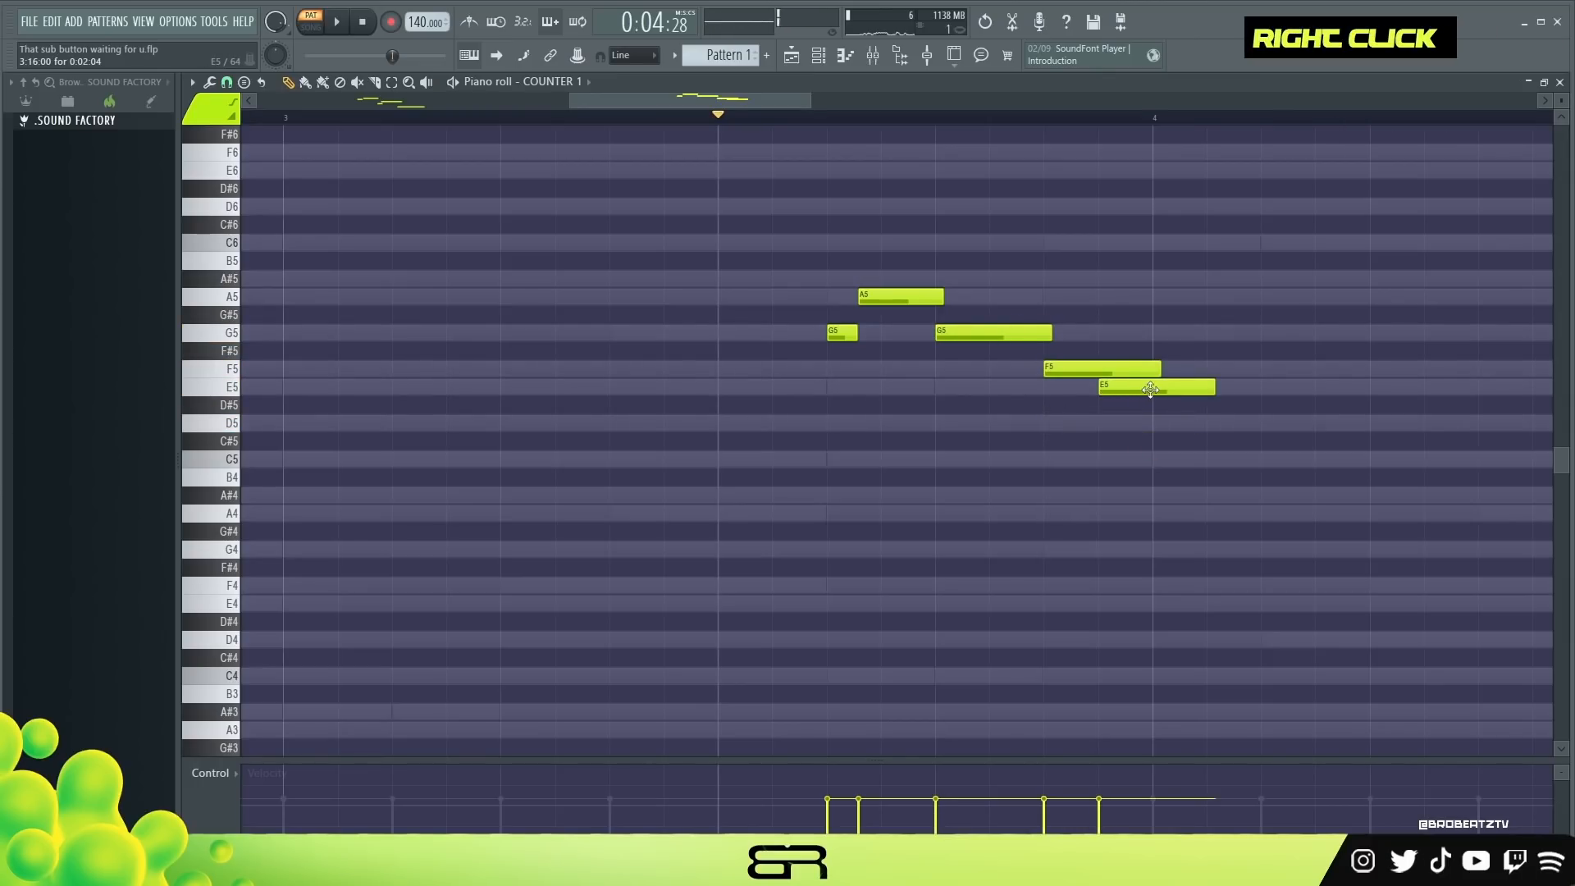
Step: Shorten the F5 to end where the E5 begins, extend the E5 through most of bar 4's first beat, and audition
left_click_drag(1159, 369, 1096, 370, "alt")
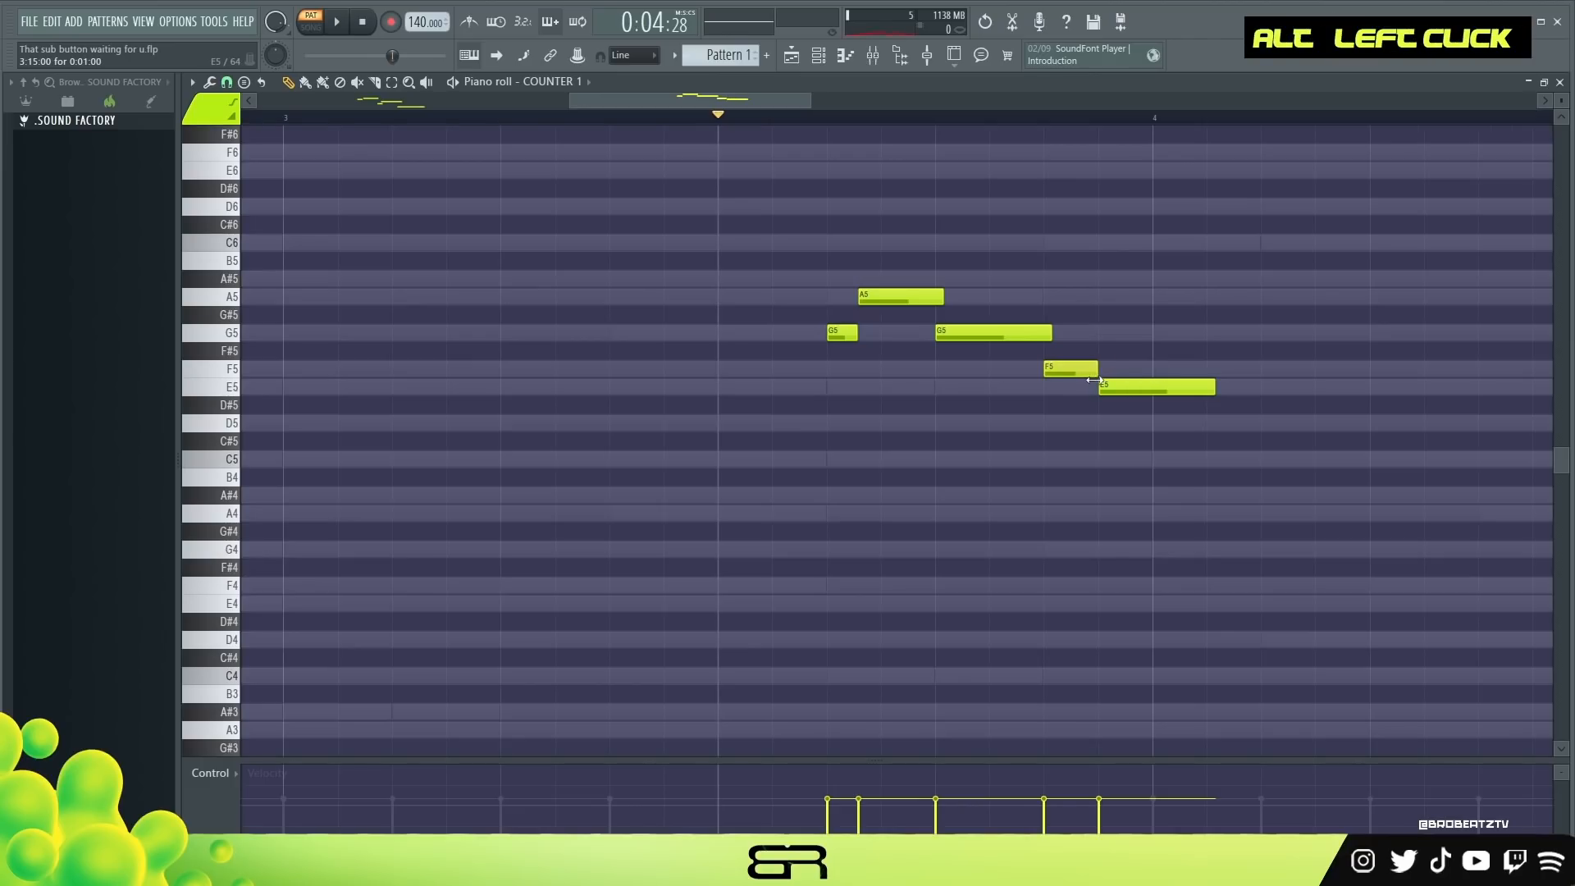
key("space")
key("space")
key("space")
left_click_drag(1214, 387, 1321, 386, "alt")
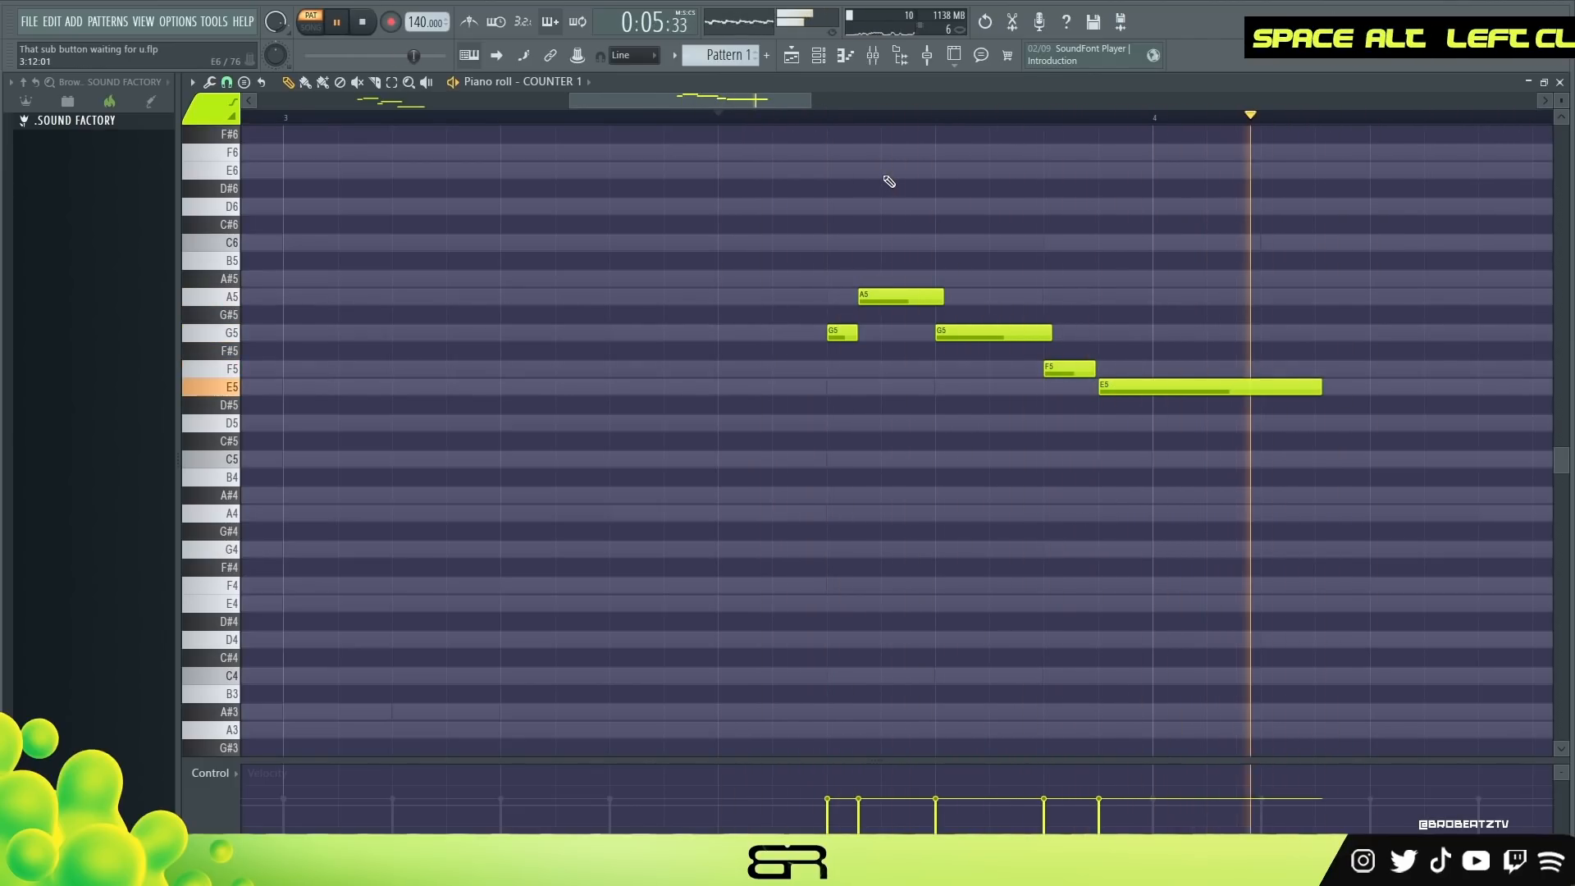
Step: Play back the whole COUNTER 1 counter-melody across all four bars
key("space")
scroll(763, 115, "down", 2)
left_click_drag(765, 120, 49, 116)
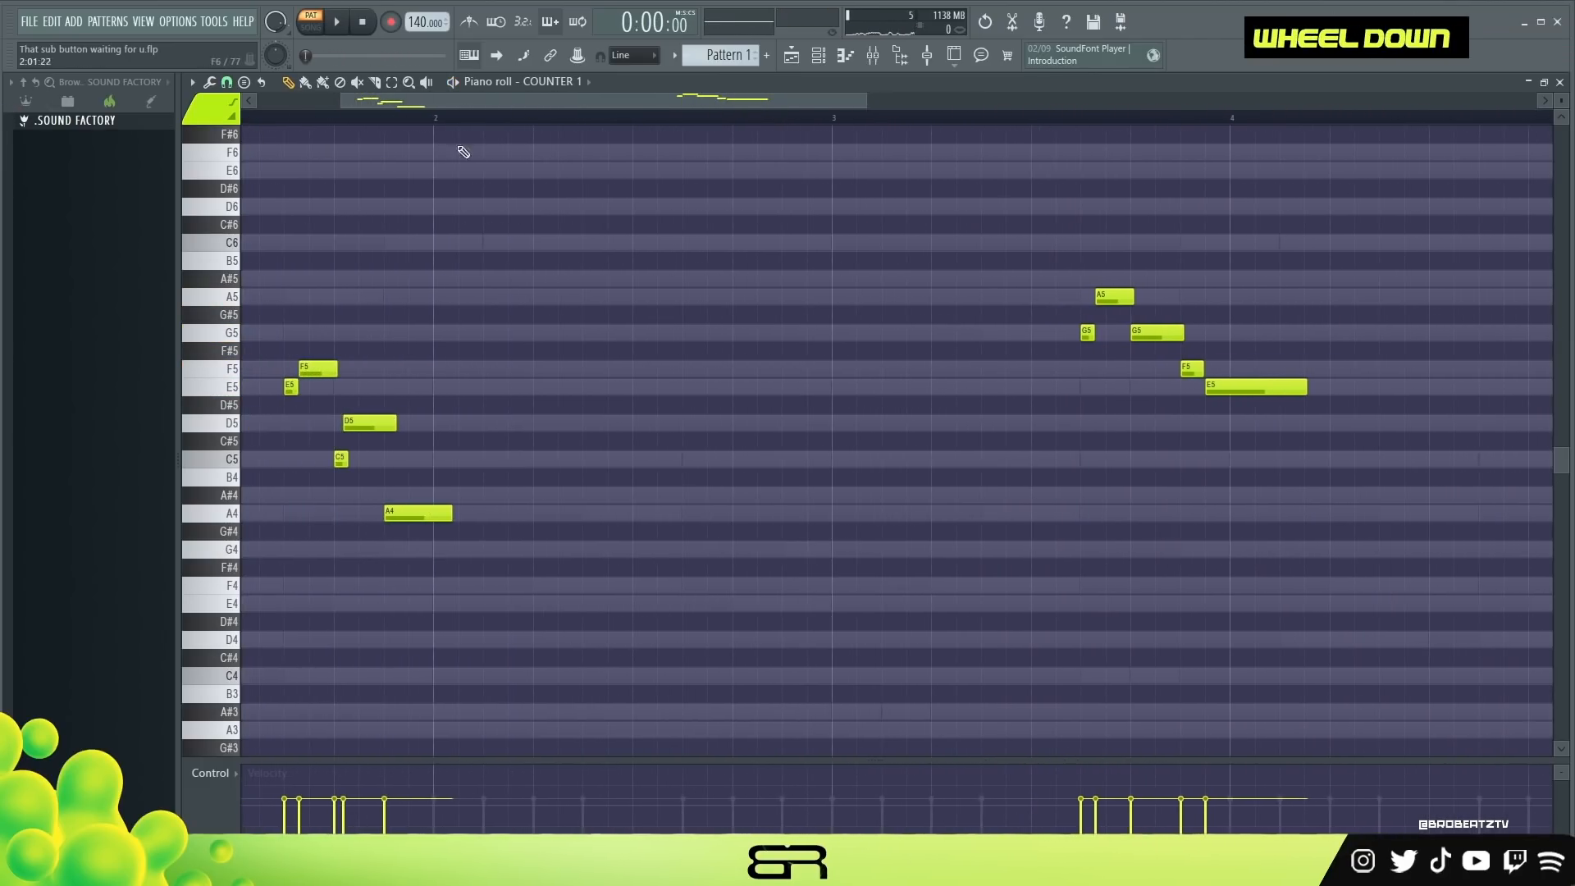
right_click(551, 201, "ctrl")
key("space")
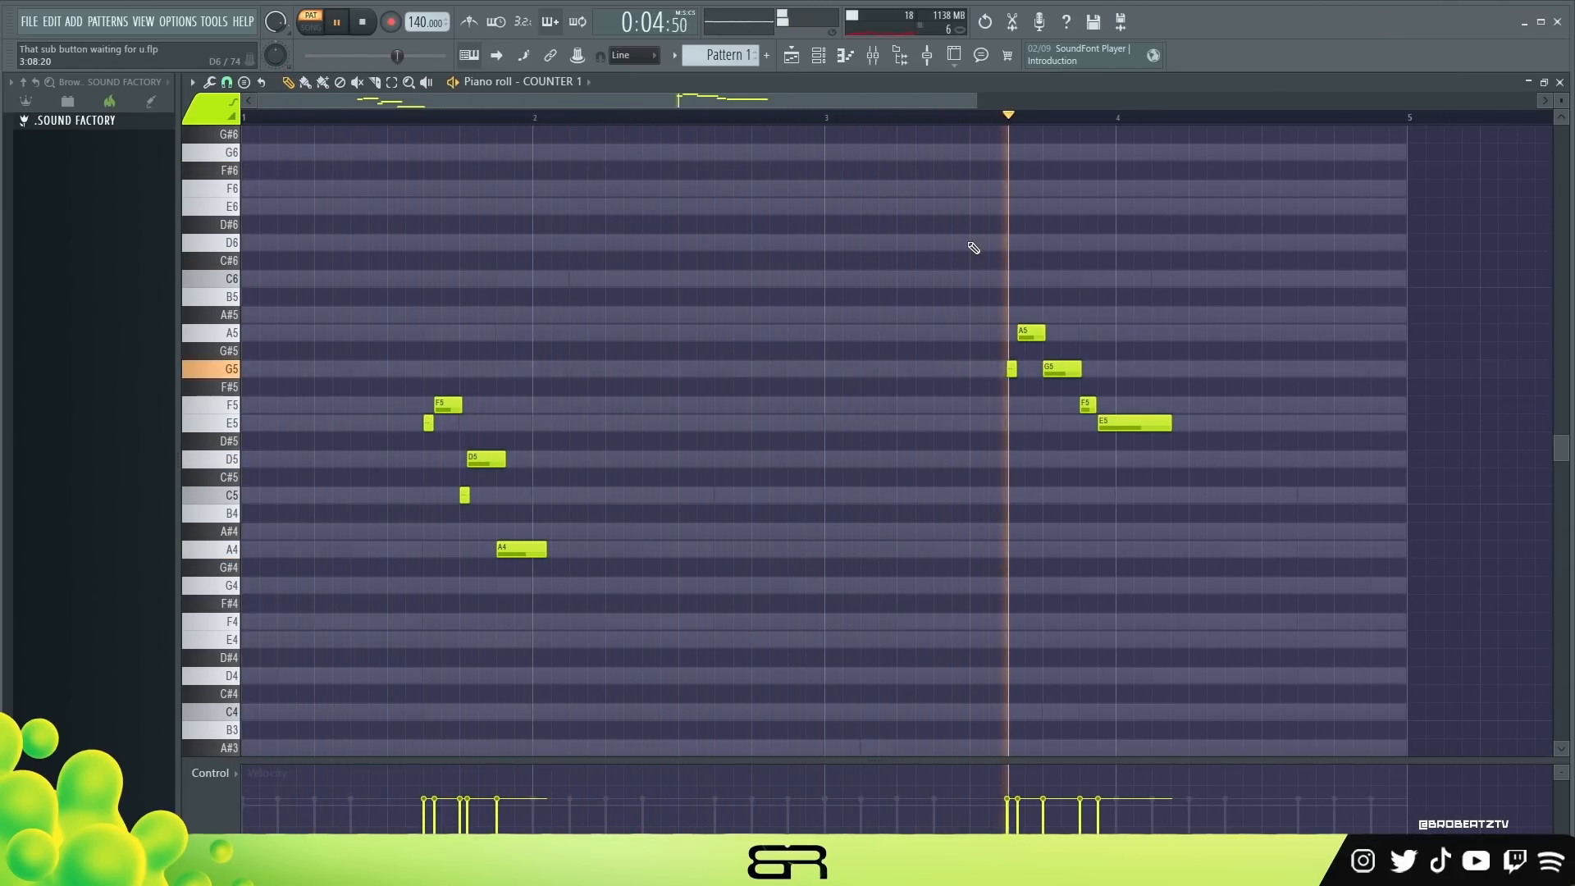
key("space")
key("space")
Step: Try shifting the closing F5 and E5 a quarter beat later and audition the phrase
left_click_drag(1075, 380, 1214, 420)
left_click_drag(1128, 426, 1147, 427)
key("space")
key("space")
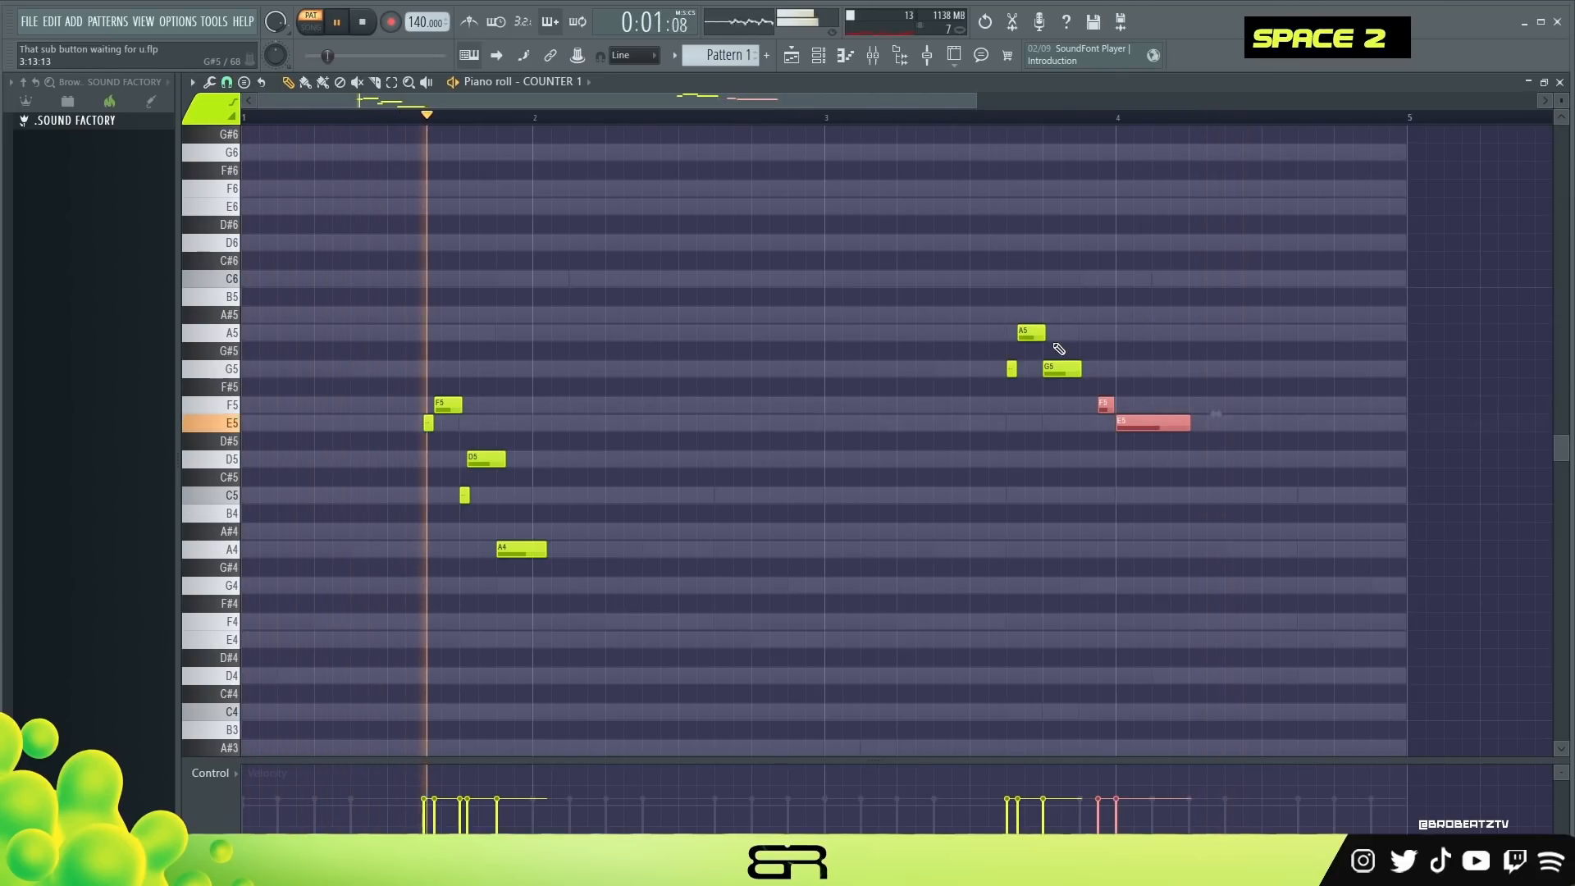
Step: Nudge bar 3's A5 slightly earlier, closer to the start of its G5 grace note
scroll(1030, 336, "down", 1)
scroll(1031, 337, "down", 2)
right_click(1029, 320)
scroll(1029, 332, "up", 3)
right_click(1136, 329)
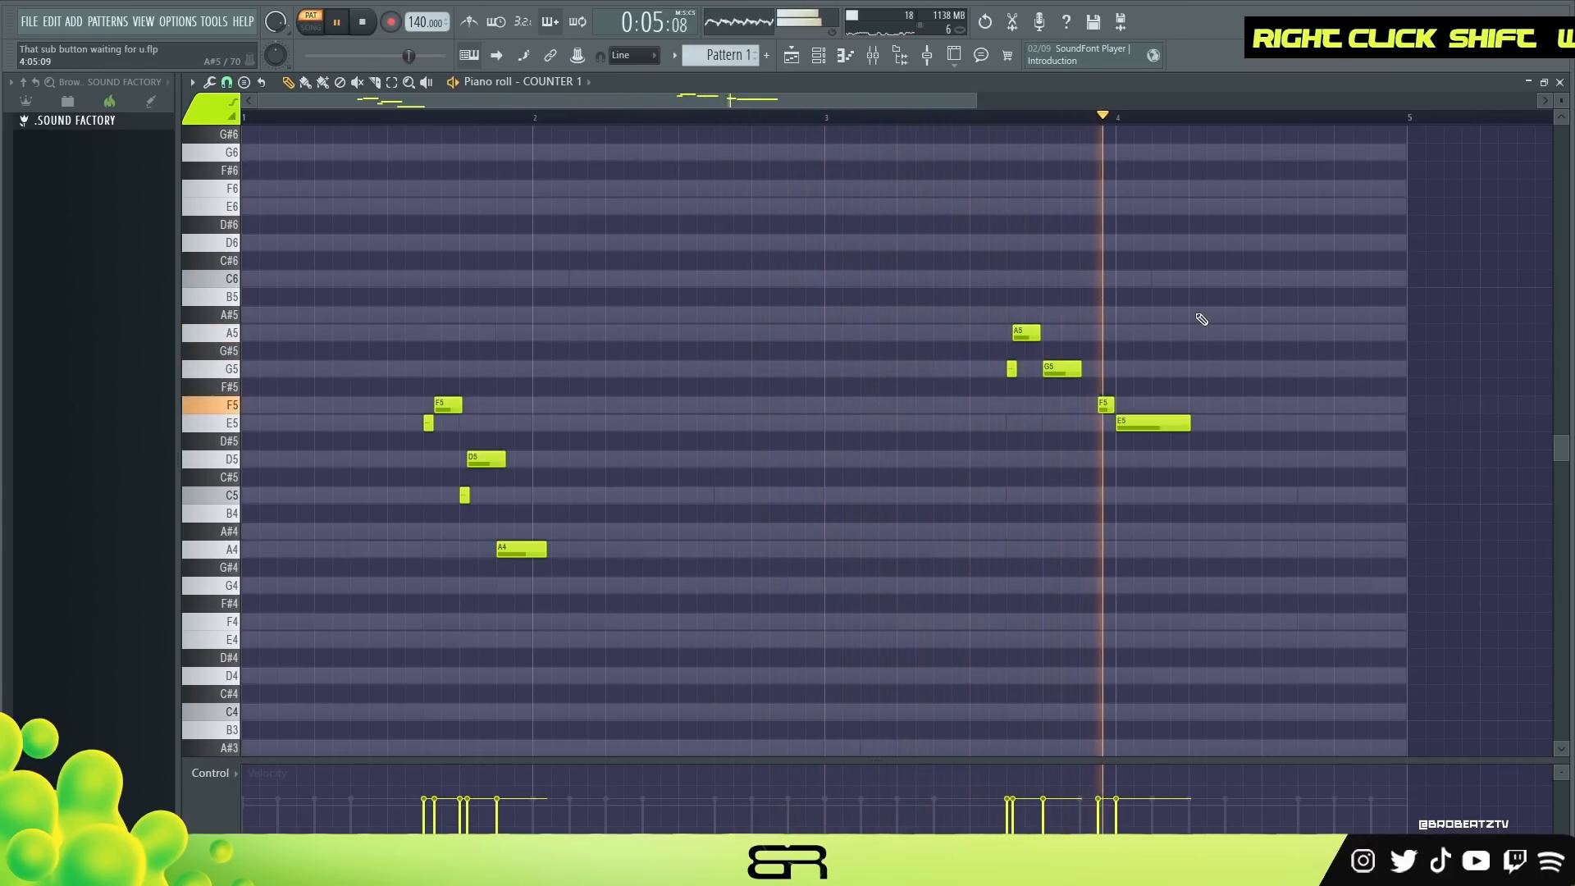
Step: Move the closing F5 and E5 back a quarter beat earlier and clear the selection
key("space")
left_click_drag(1098, 399, 1131, 426)
right_click(1171, 465)
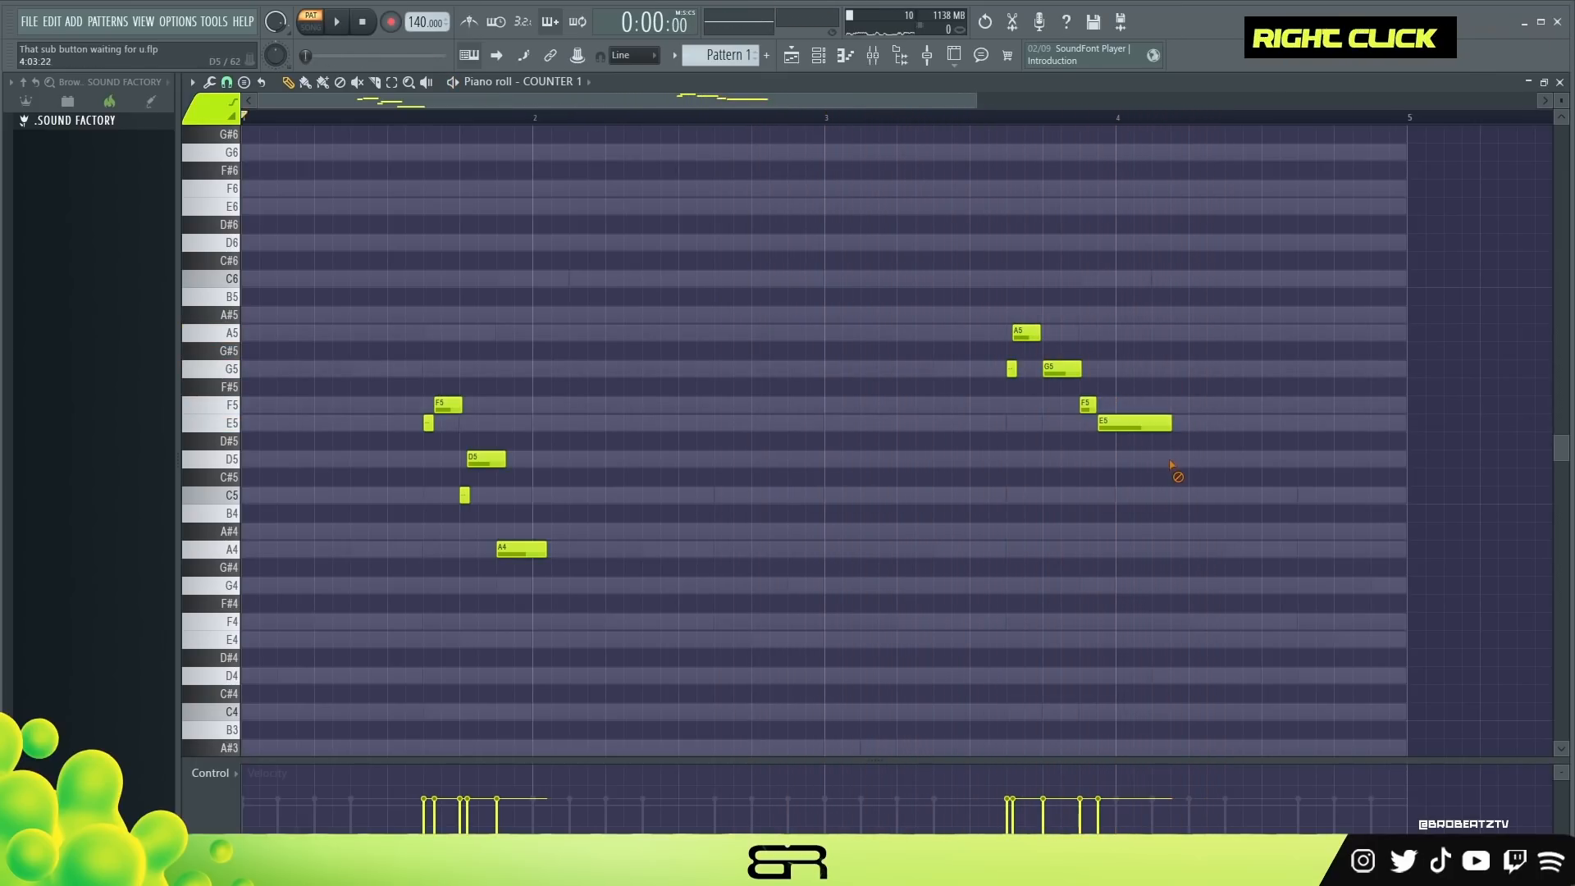
key("alt")
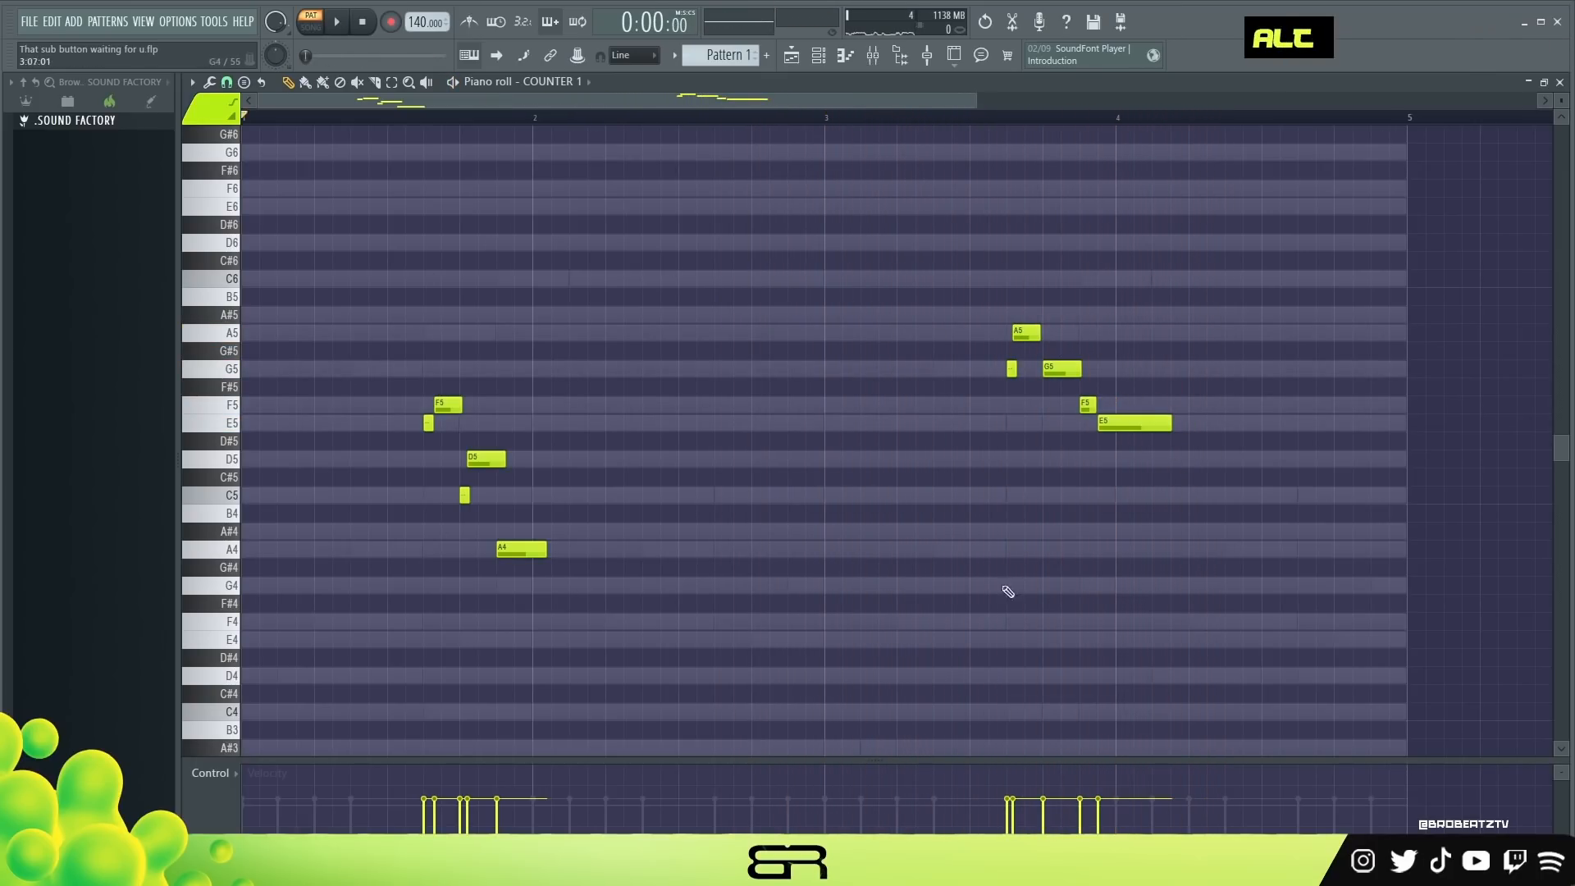
key("ctrl+a")
right_click(1069, 400)
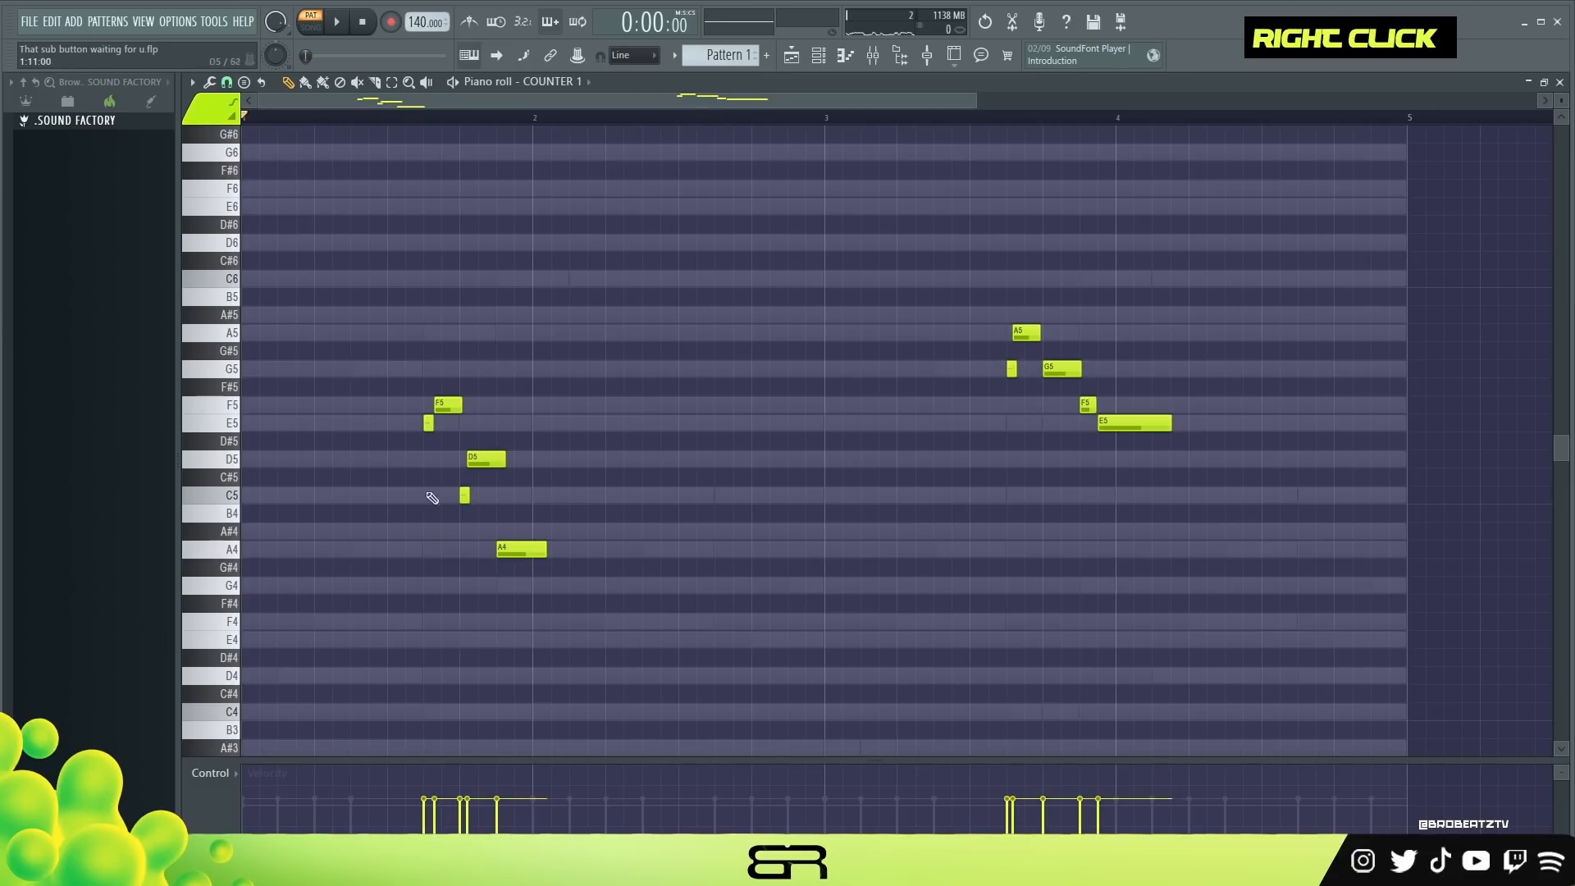
Step: Copy the notes of the first COUNTER 1 channel and paste them into the second COUNTER 1 channel
left_click_drag(411, 573, 1091, 316)
key("F6")
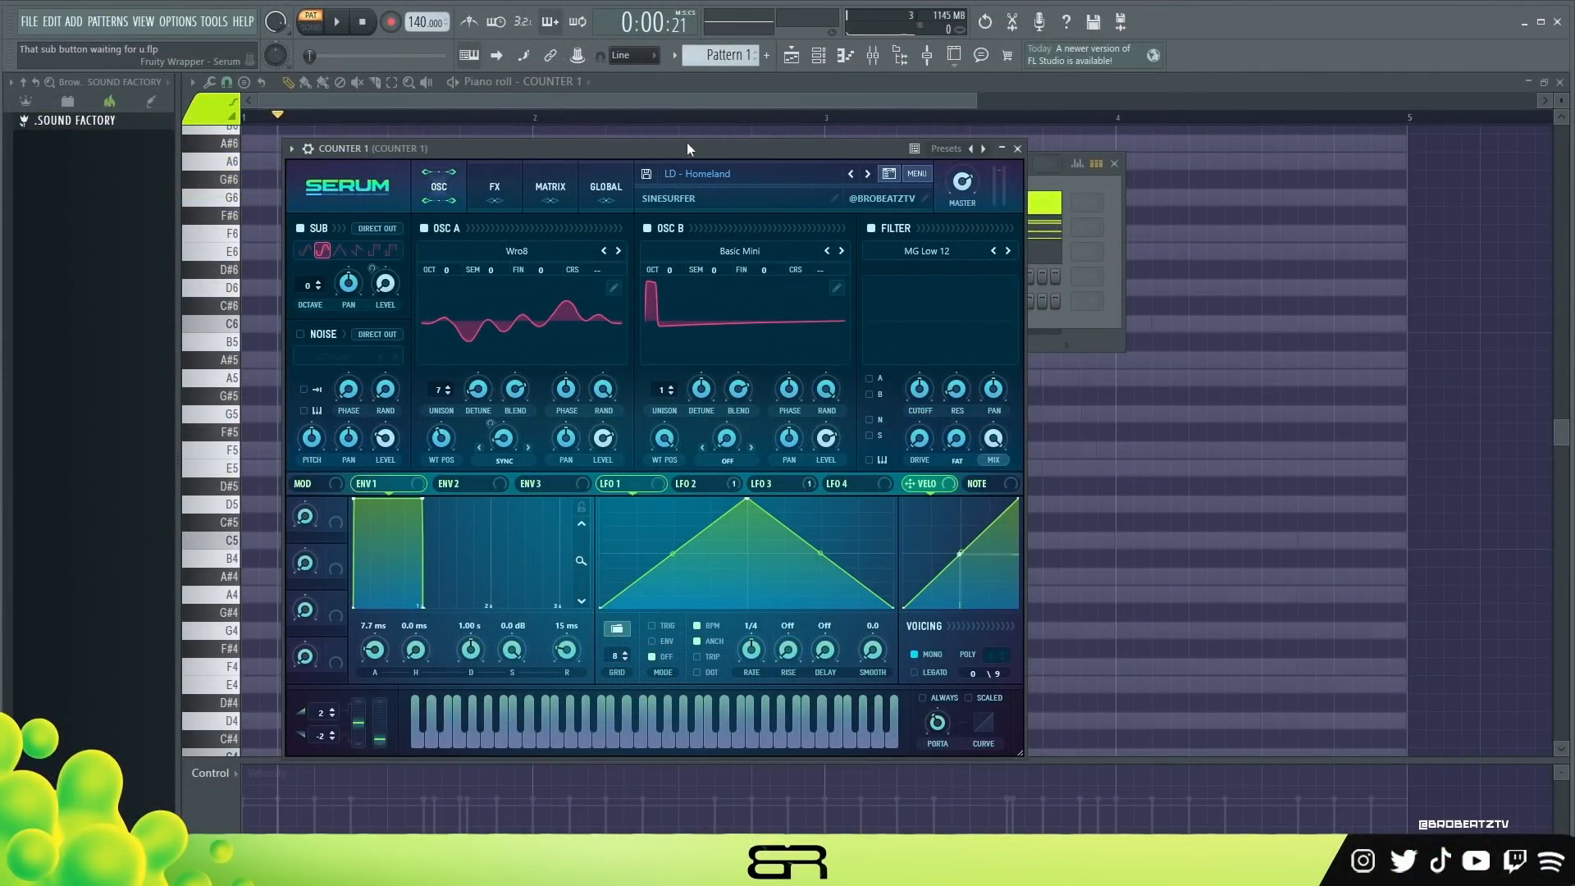
left_click(1018, 148)
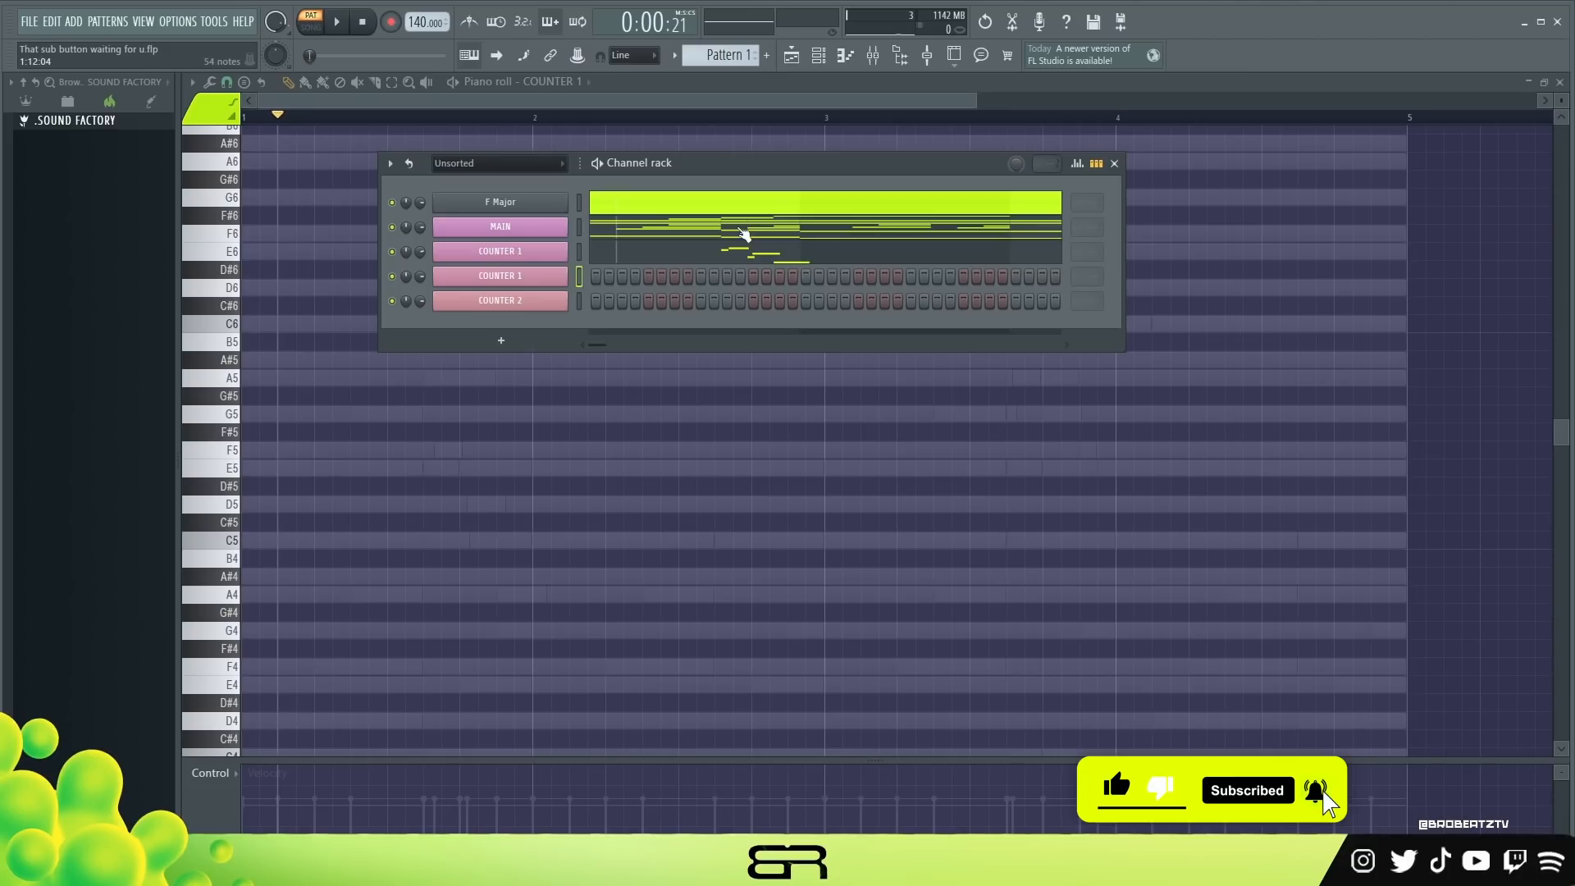
right_click(558, 261)
left_click(765, 271)
right_click(514, 277)
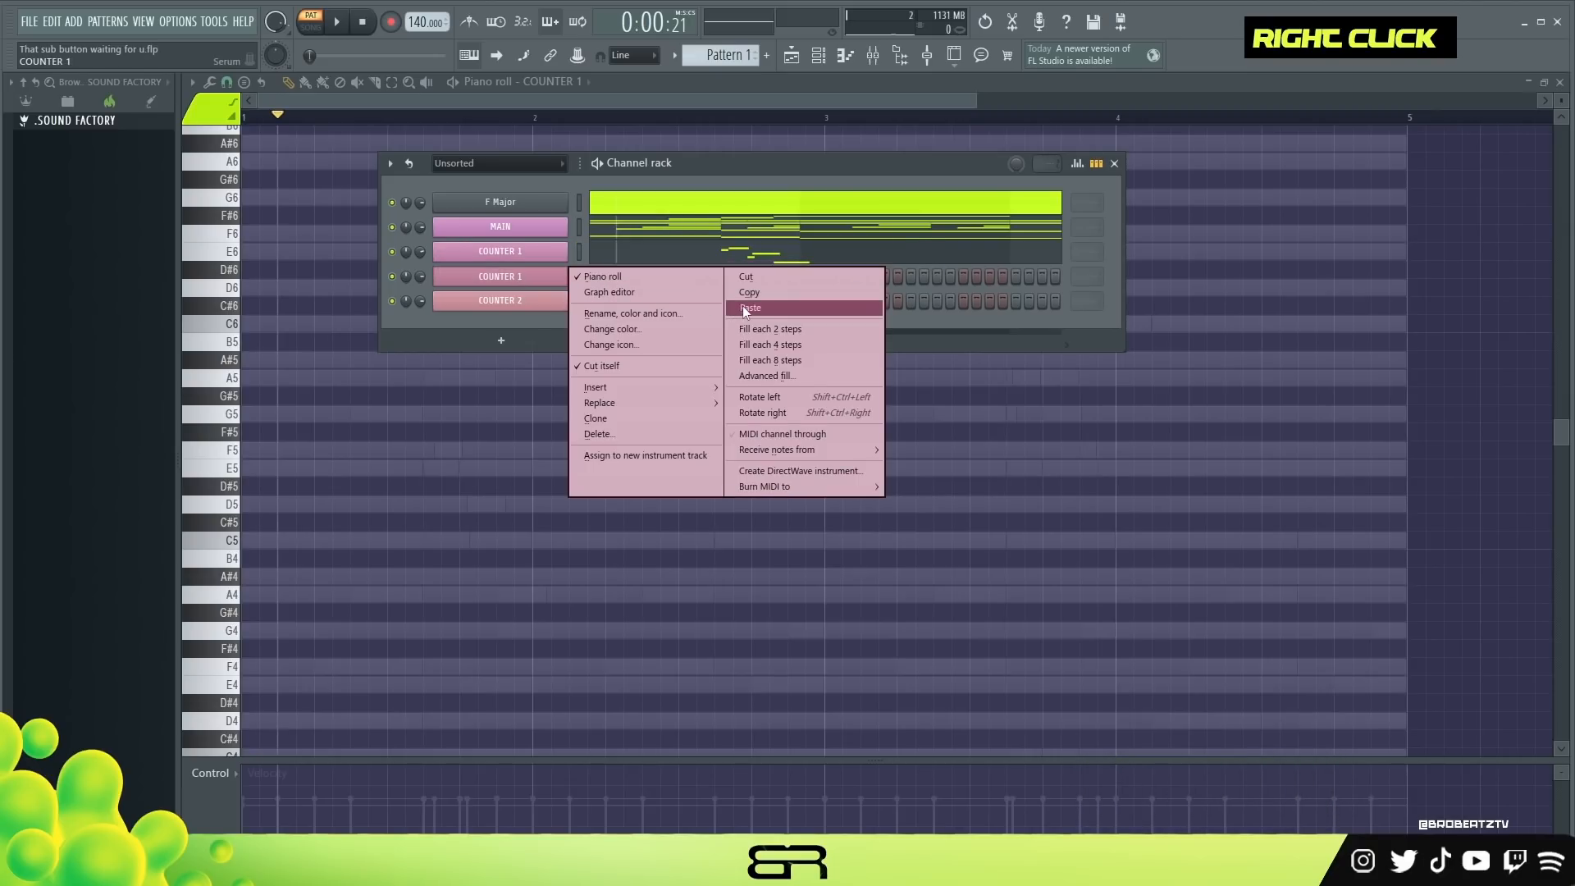
left_click(763, 304)
Step: Raise all notes of the second COUNTER 1 channel by one octave and audition them
double_click(636, 279)
key("ctrl+a")
key("ctrl+Up")
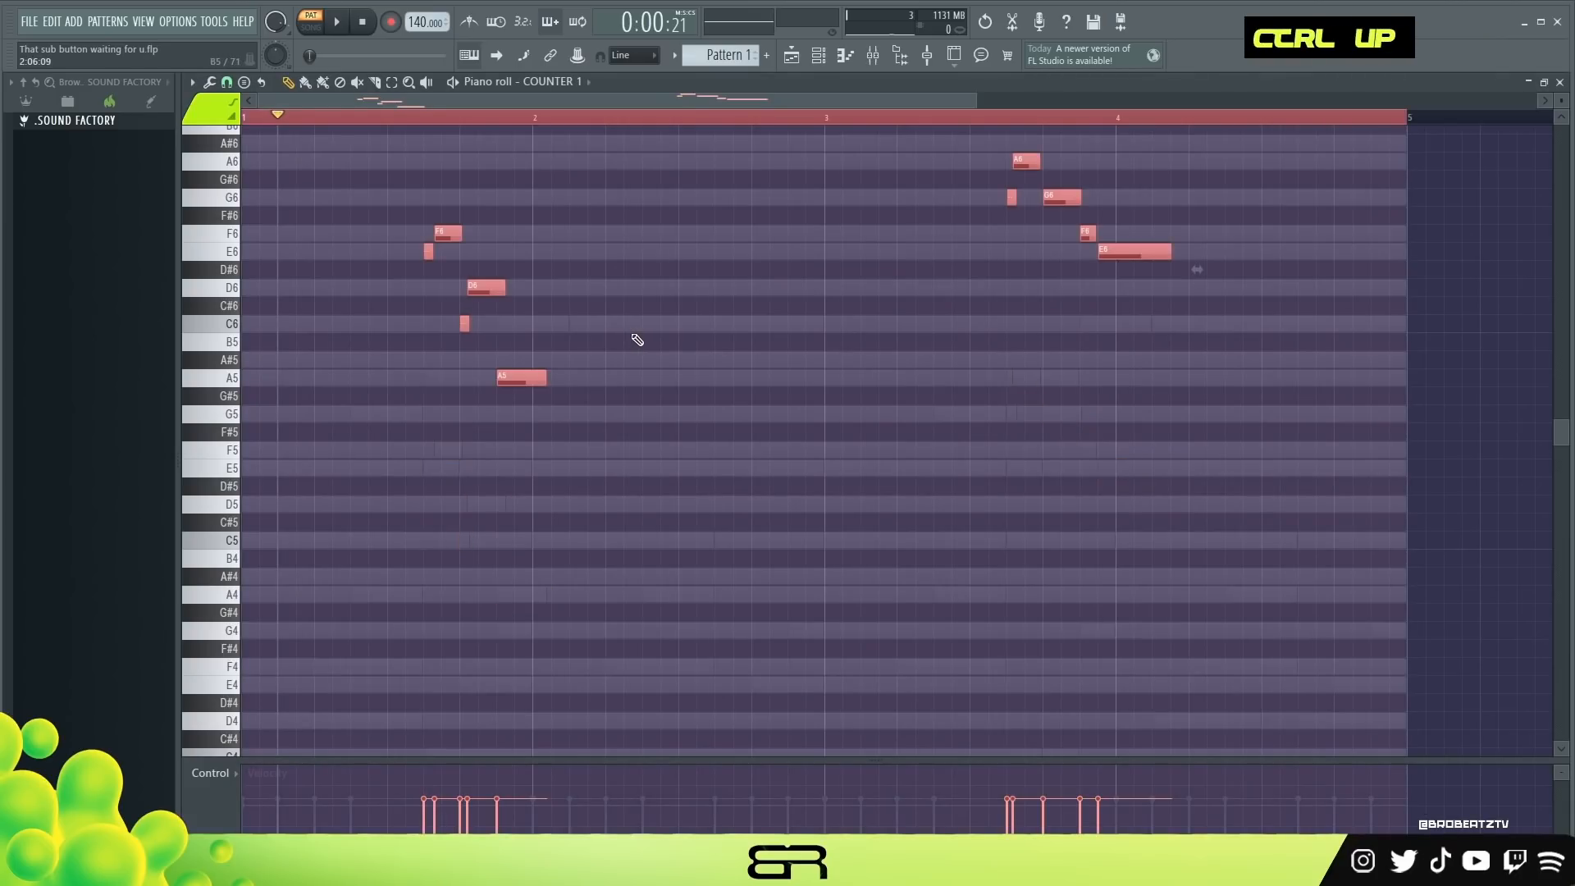
scroll(642, 352, "down", 1)
right_click(605, 411)
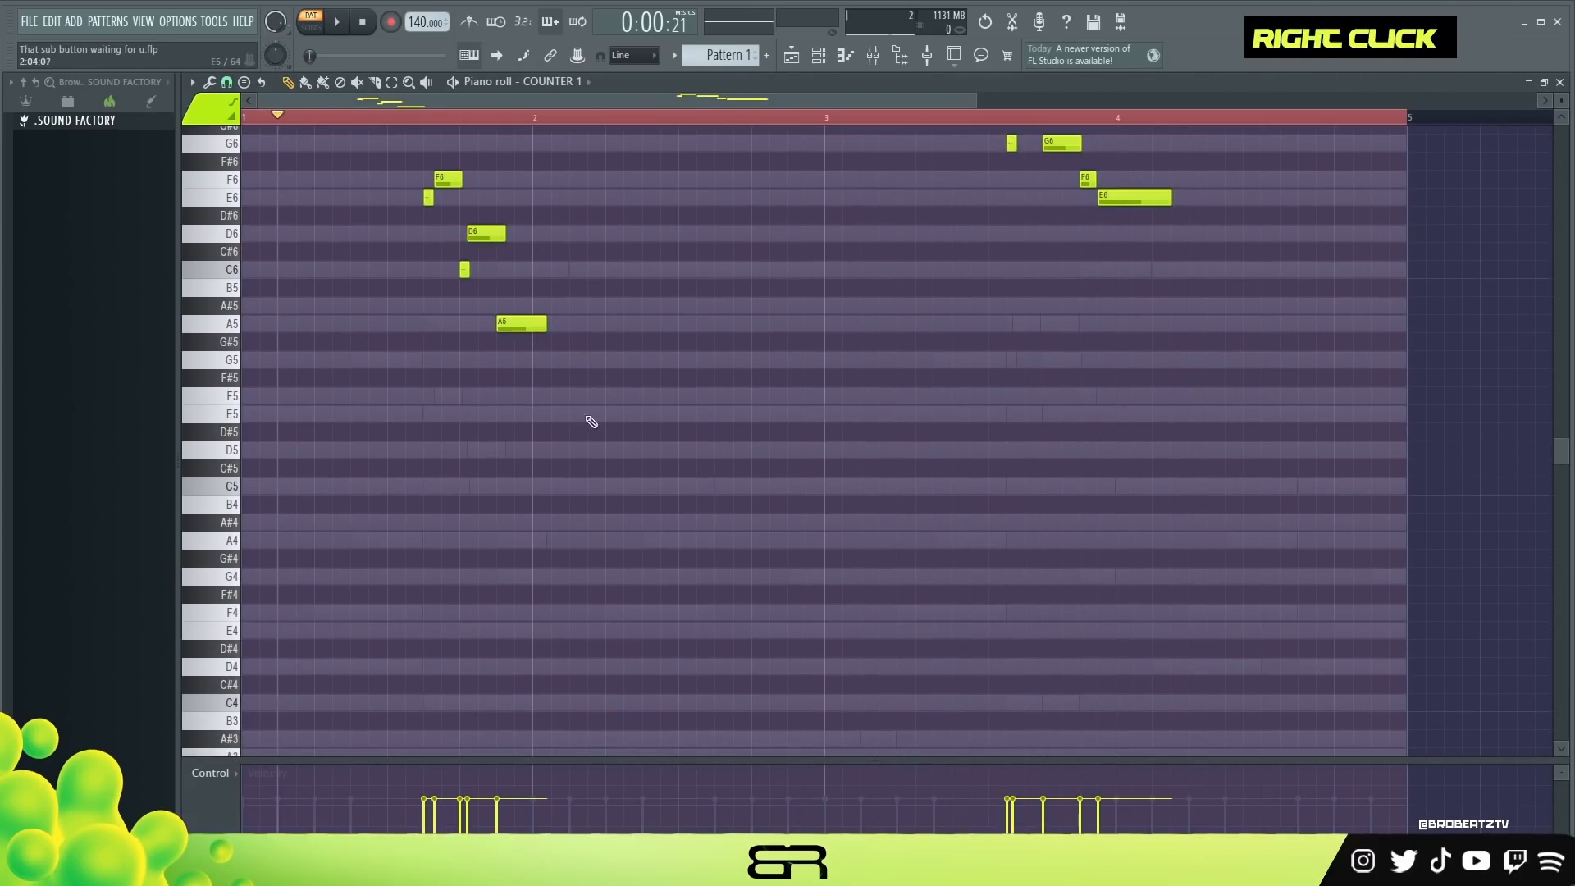
key("space")
key("space")
Step: Add a short C6 grace note leading into a D6 on beat 3 of bar 1, and audition from there
scroll(366, 134, "up", 1)
scroll(379, 116, "up", 2)
double_click(372, 115)
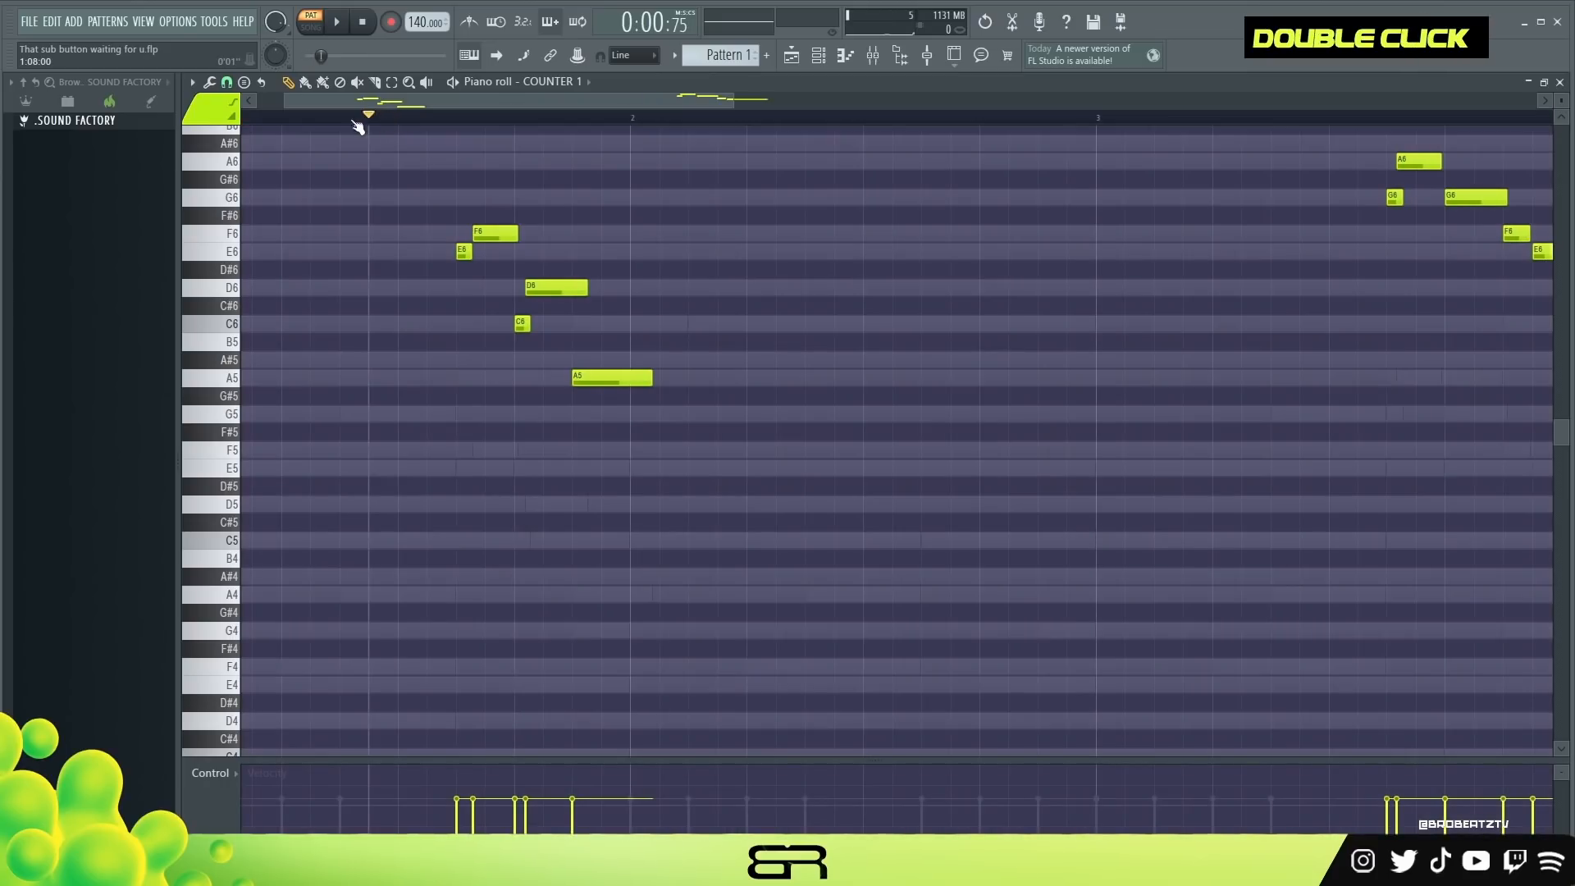
left_click(460, 291)
left_click(460, 324)
mouse_move(499, 327)
left_mouse_down()
mouse_move(464, 333)
mouse_move(497, 290)
left_mouse_up()
scroll(462, 291, "down", 4)
key("space")
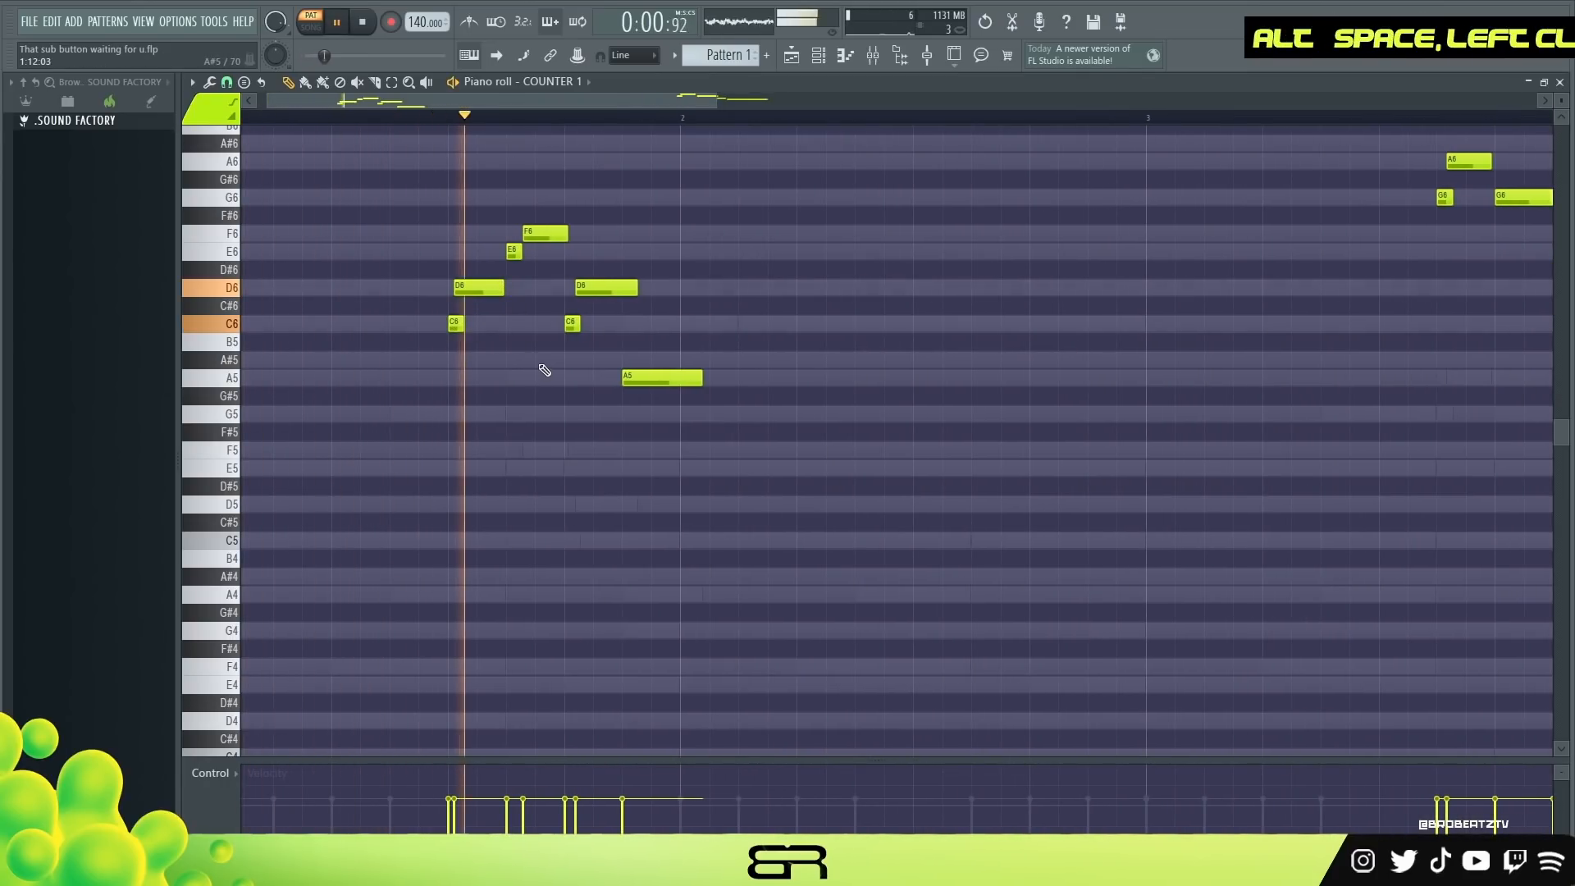
Step: Place a C7 on beat 3 of bar 3, and a D7 and another C7 half a beat before it
key("space")
left_click_drag(612, 101, 840, 141)
scroll(730, 365, "up", 5)
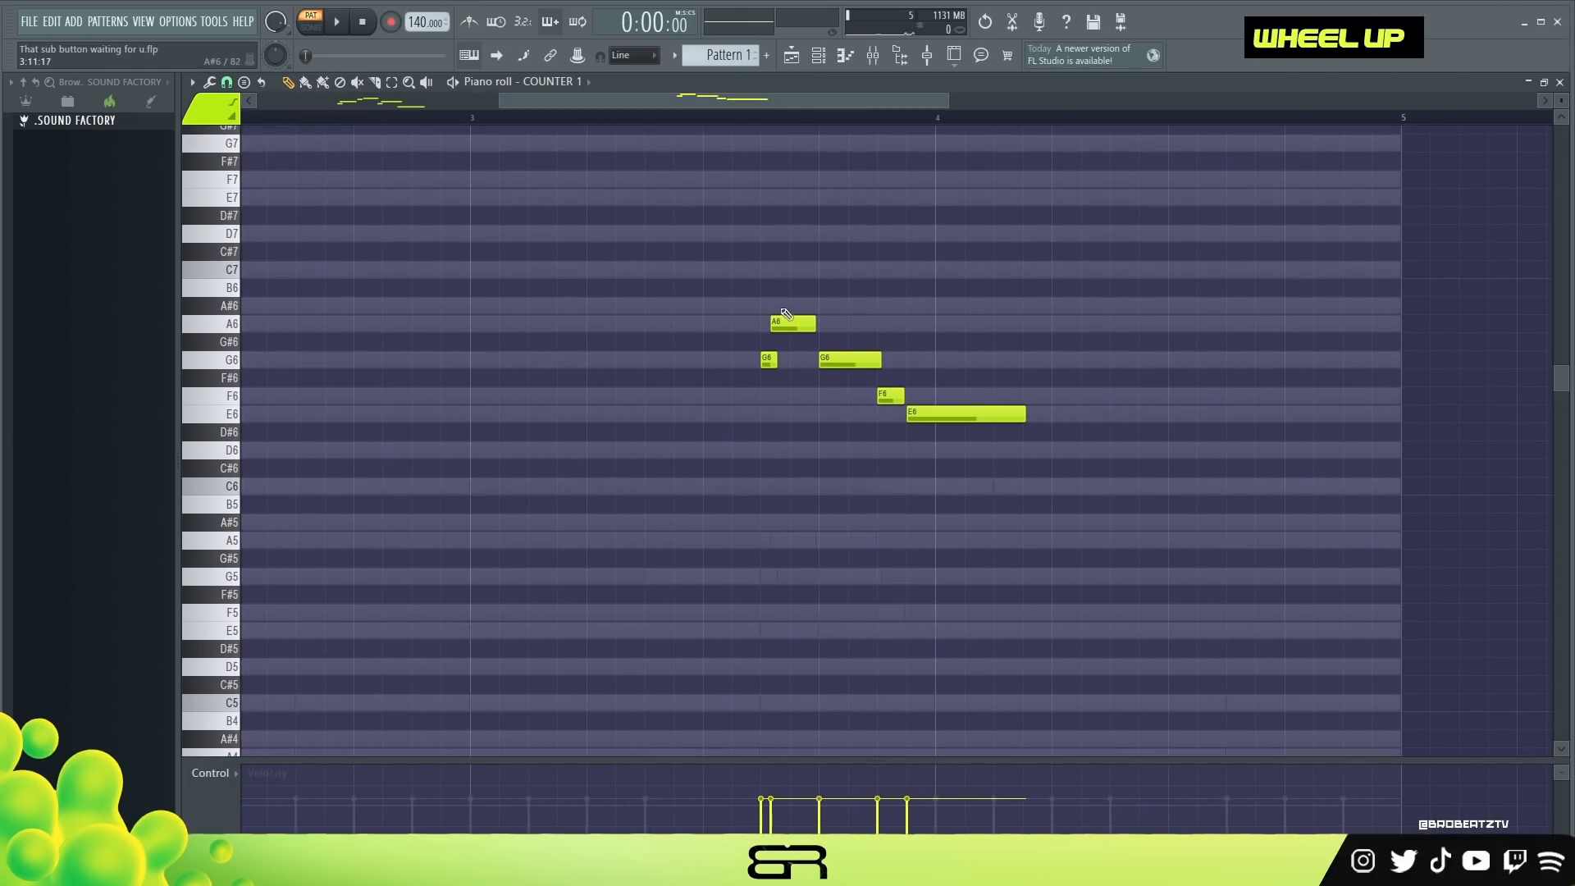
left_click(784, 377, "ctrl")
left_click_drag(784, 376, 710, 326)
left_click(657, 289)
left_click(648, 324)
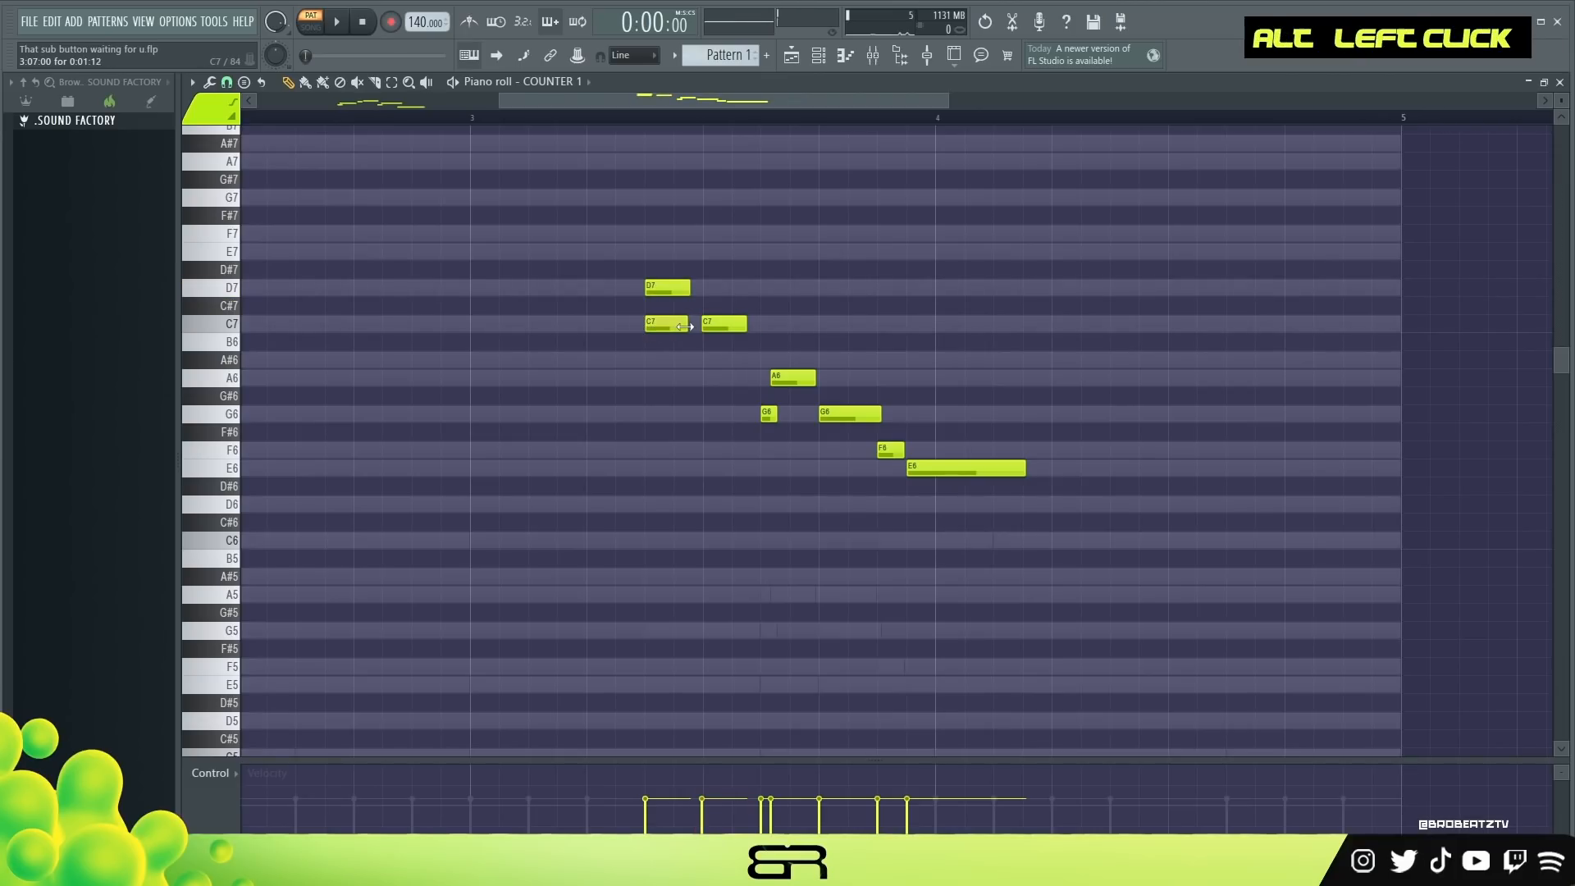
Step: Shorten bar 3's first C7 to a grace note, start the D7 slightly later, and audition the pattern
left_click_drag(665, 294, 677, 294, "alt")
left_click(700, 302, "alt")
key("space")
right_click(694, 296, "ctrl")
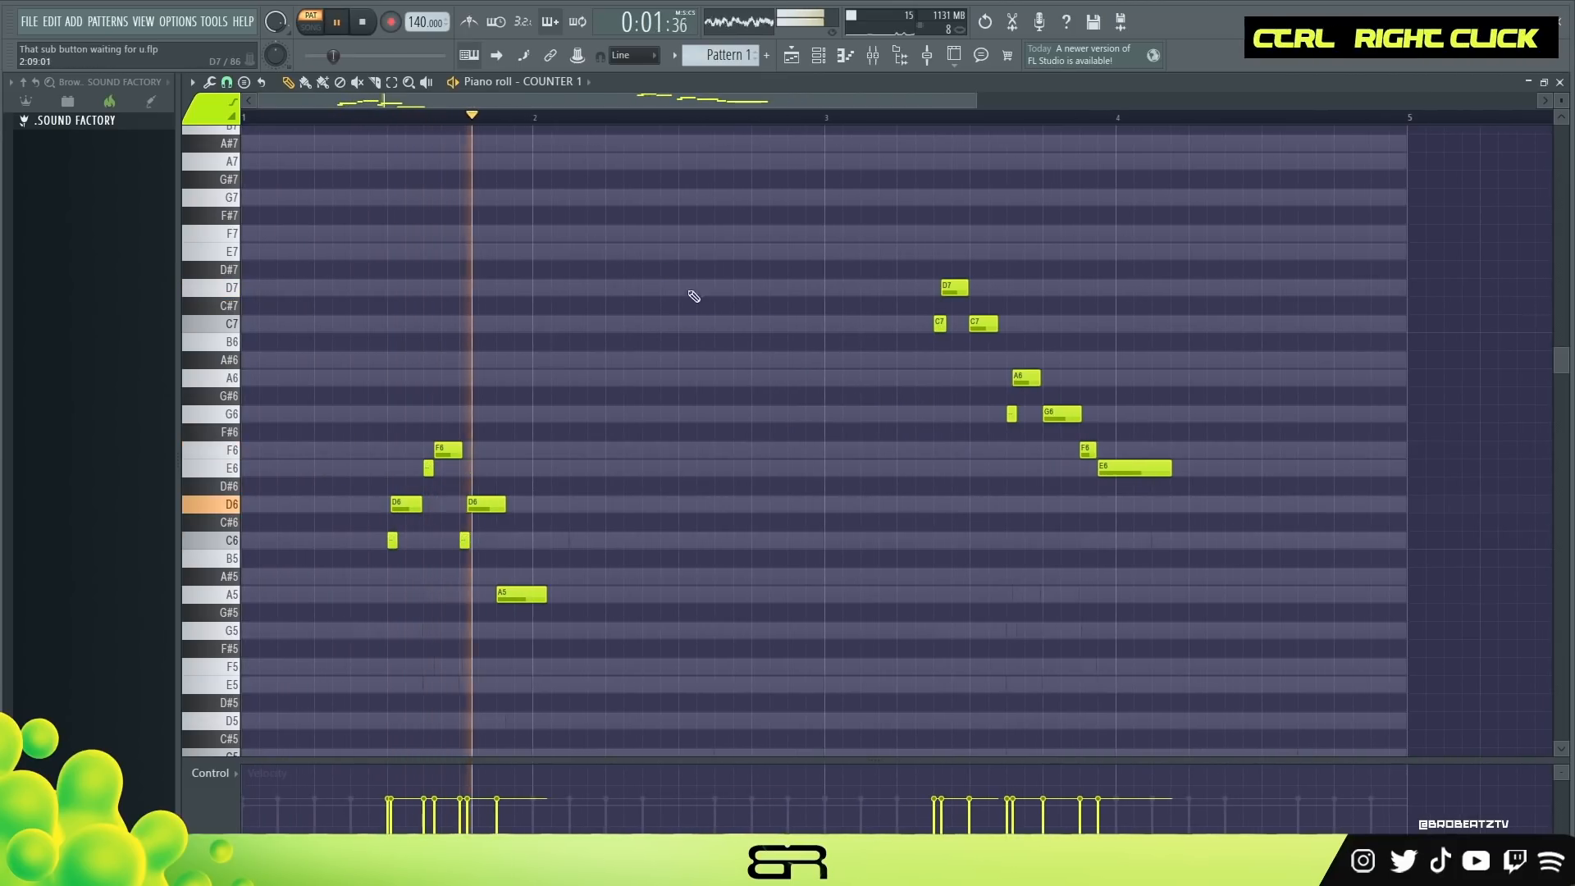
scroll(826, 345, "down", 3)
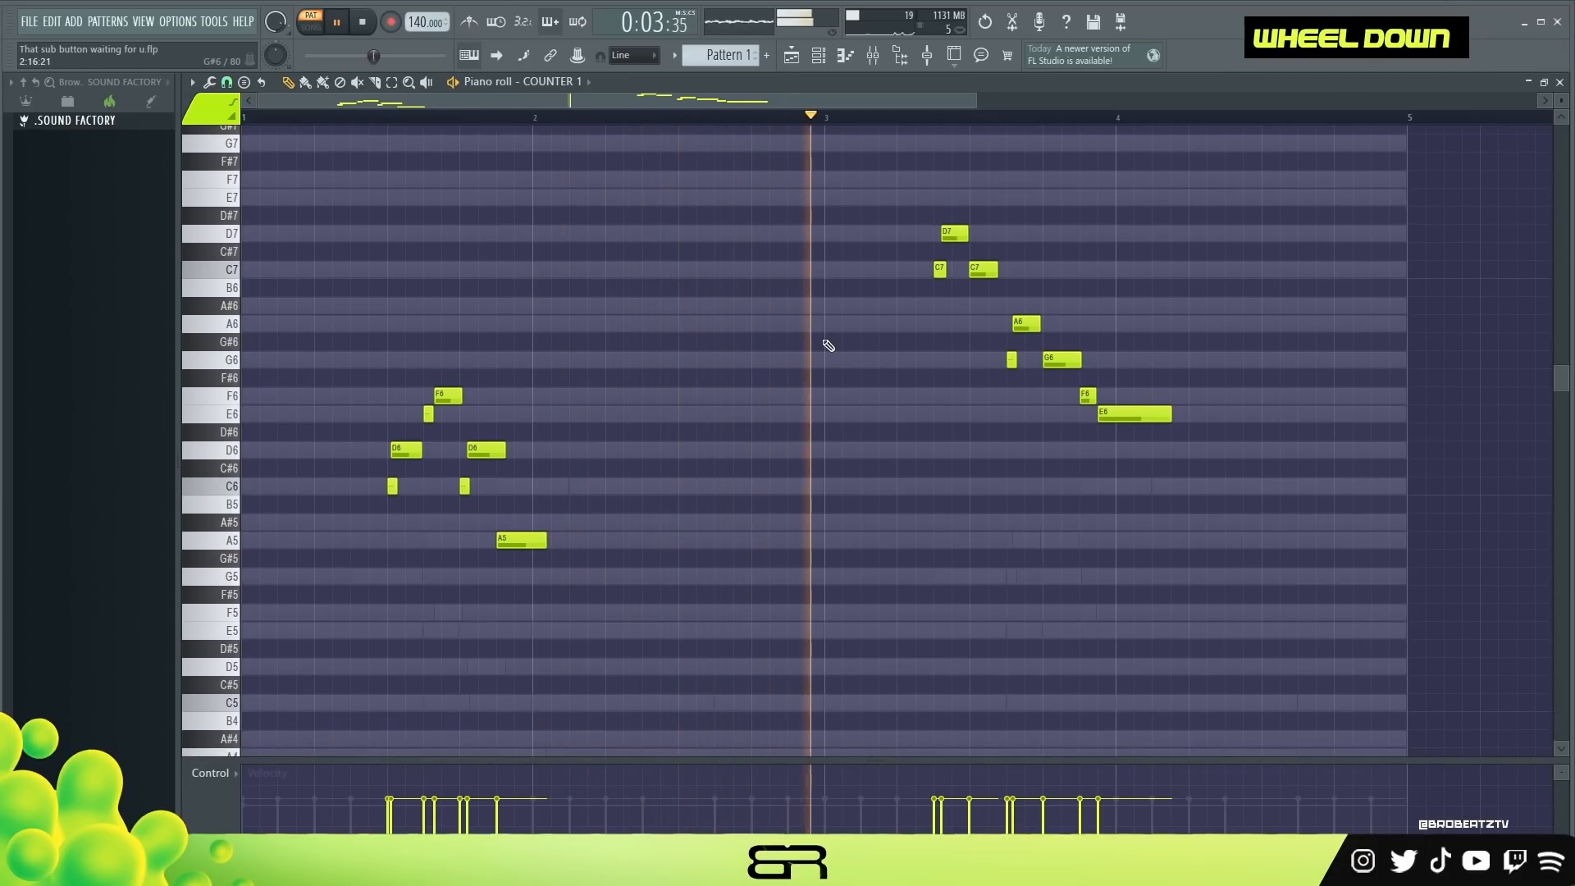
key("space")
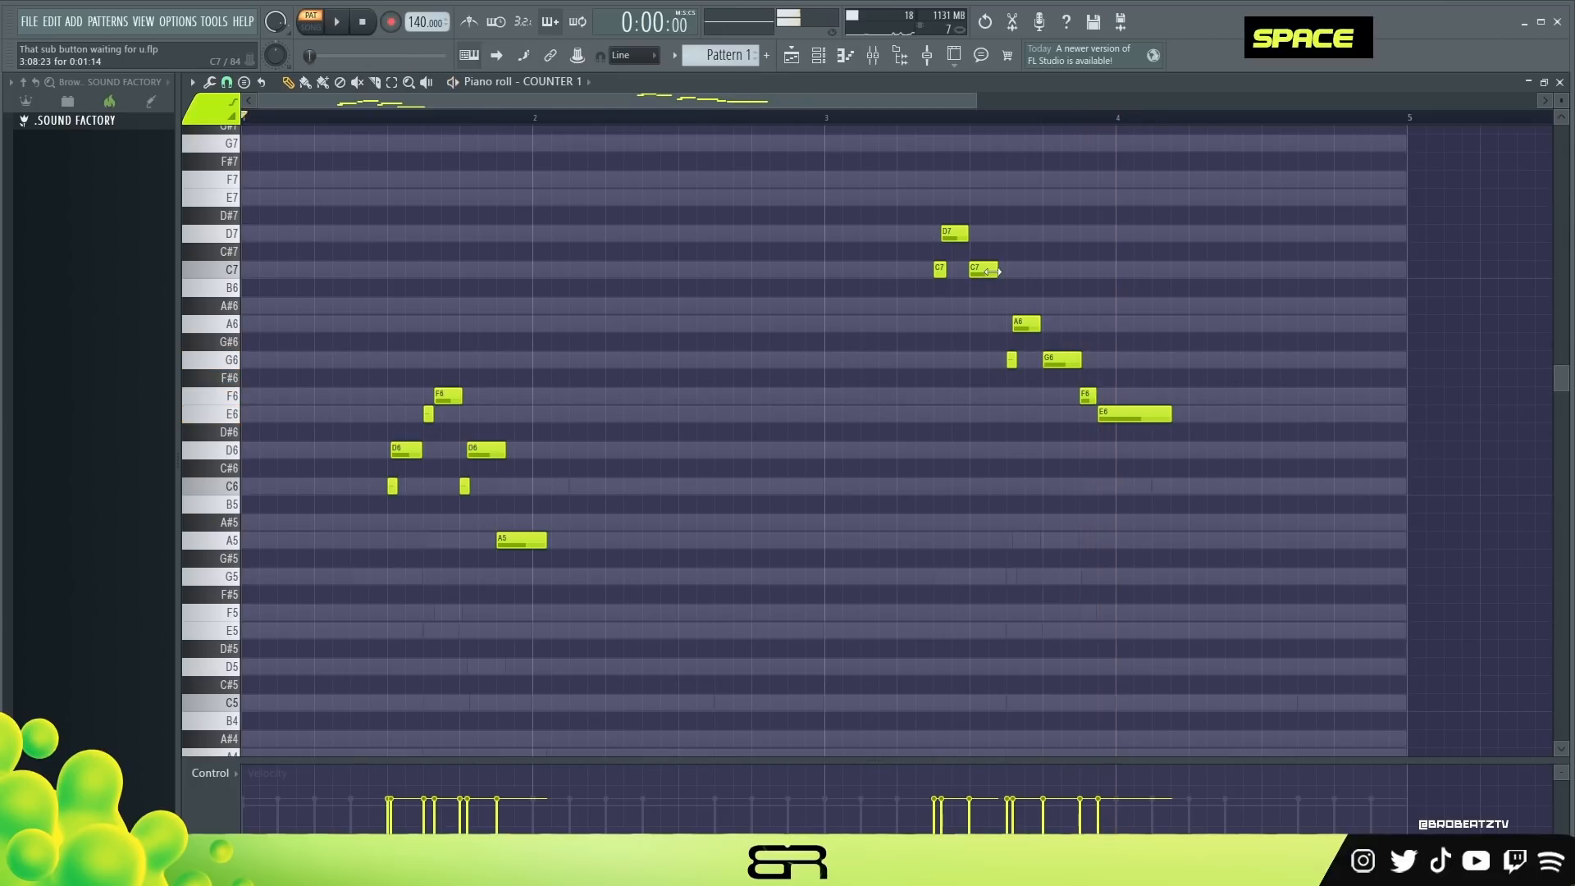
Step: Lengthen bar 3's D7 and second C7 slightly during playback
key("space")
left_click(998, 270, "alt")
left_click_drag(999, 271, 975, 238)
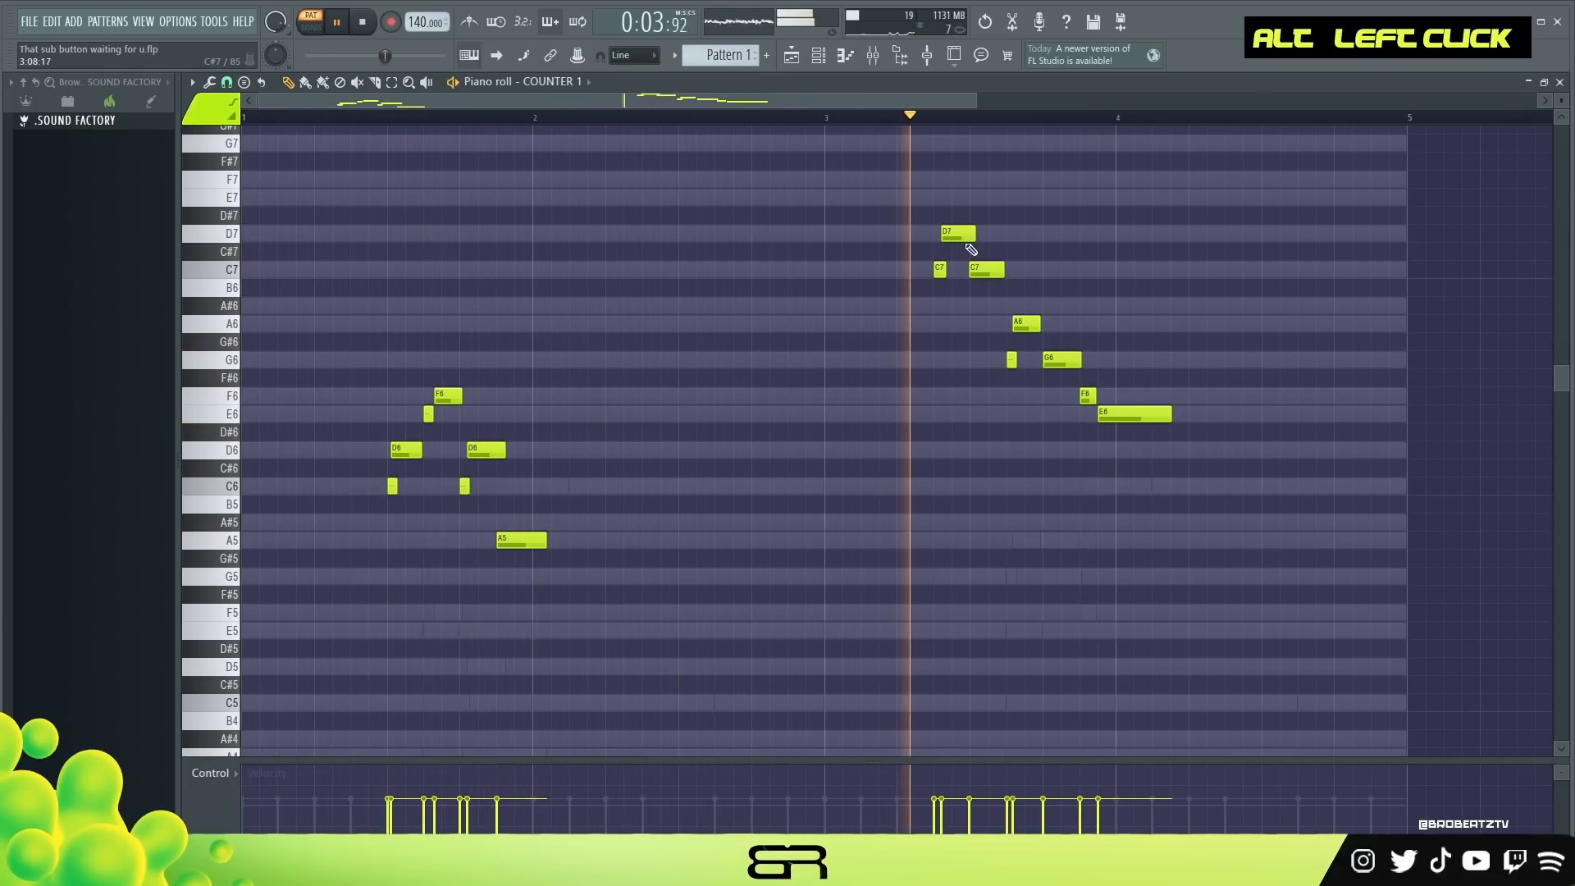
key("space")
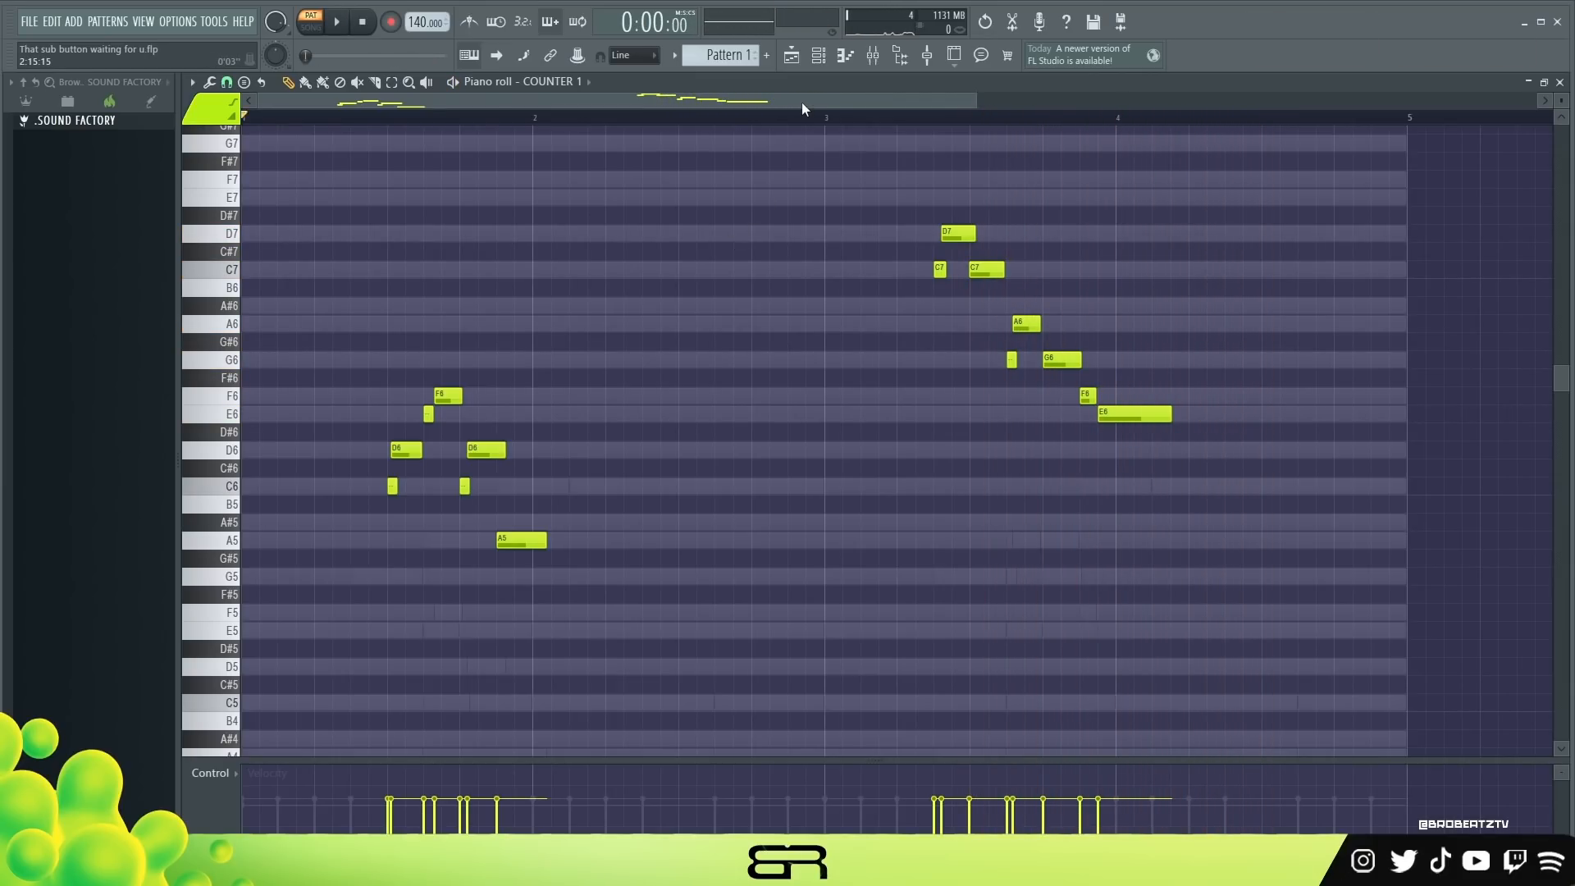
Step: Check the Serum preset of the COUNTER 2 channel and play back the pattern
left_click(819, 64)
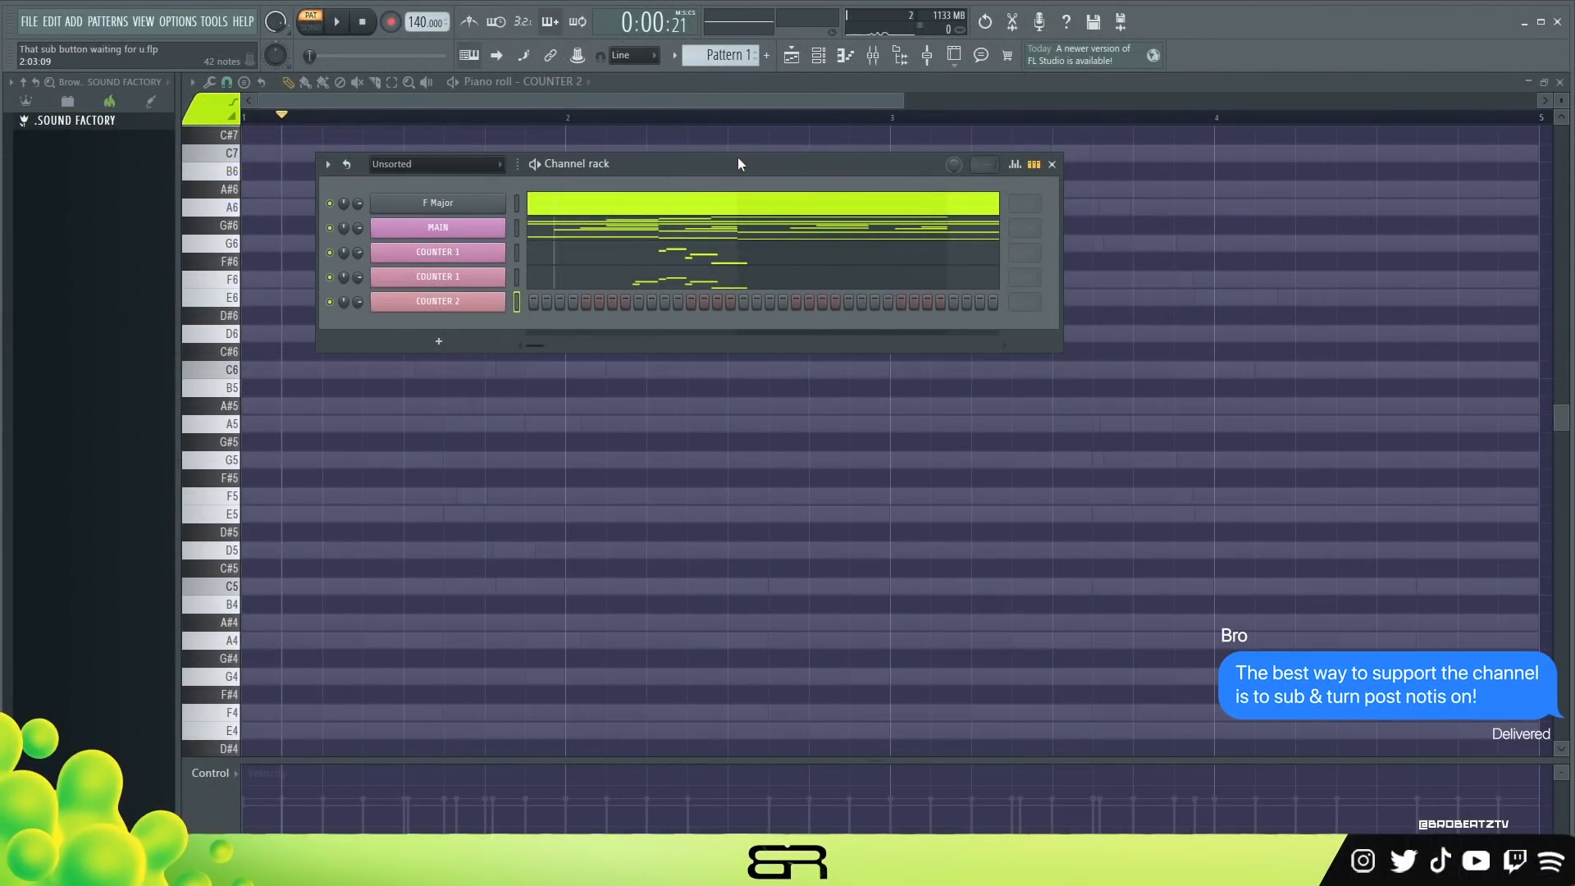
left_click(490, 303)
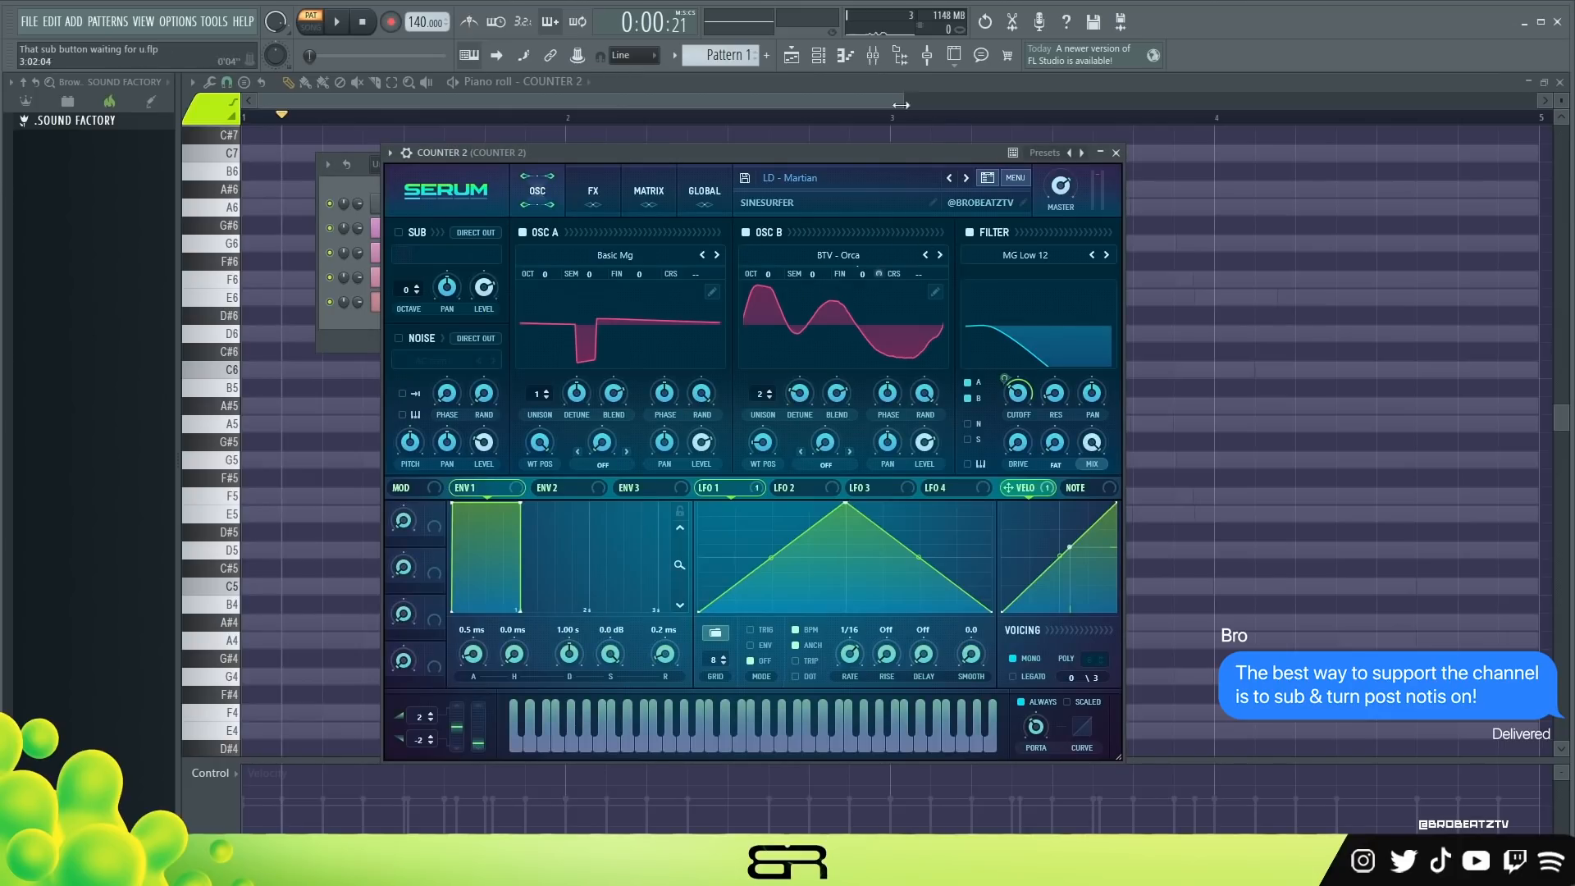
left_click(1116, 153)
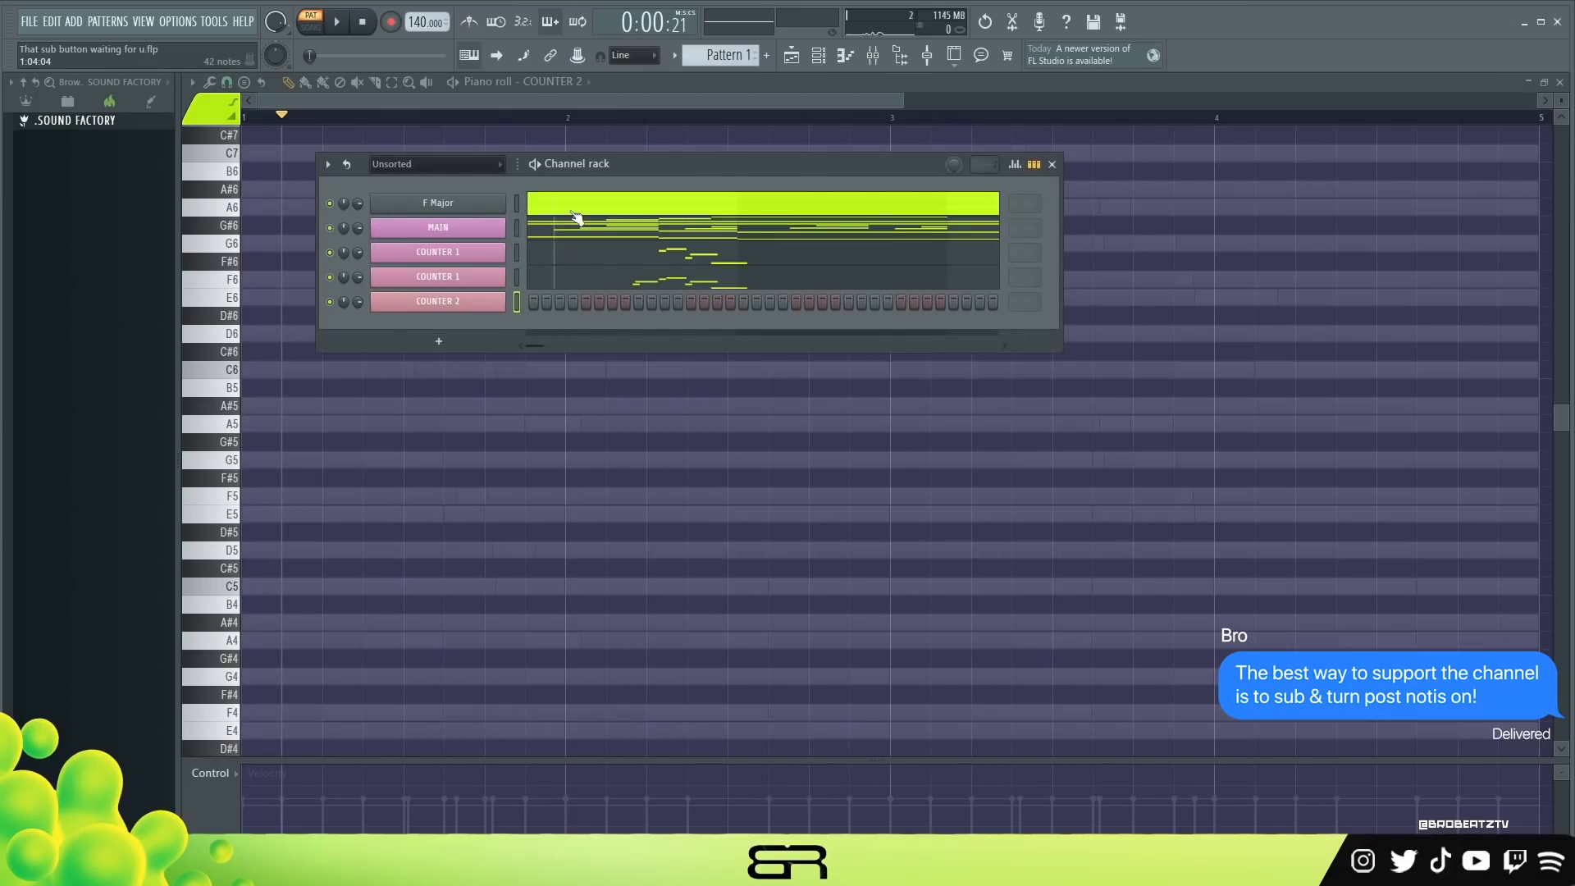
left_click(338, 24)
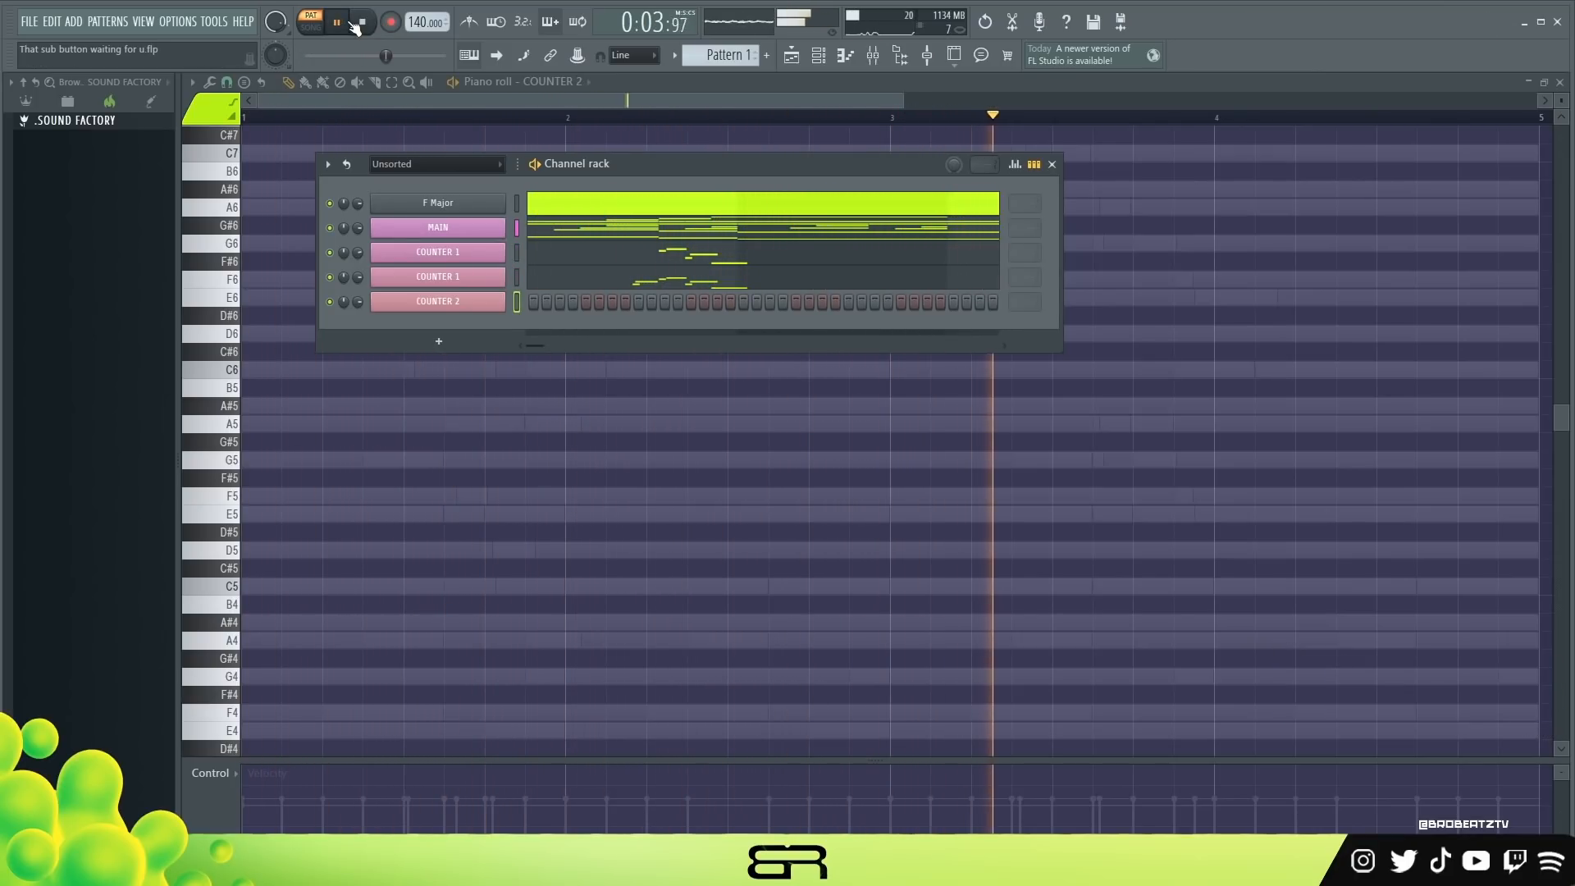
key("space")
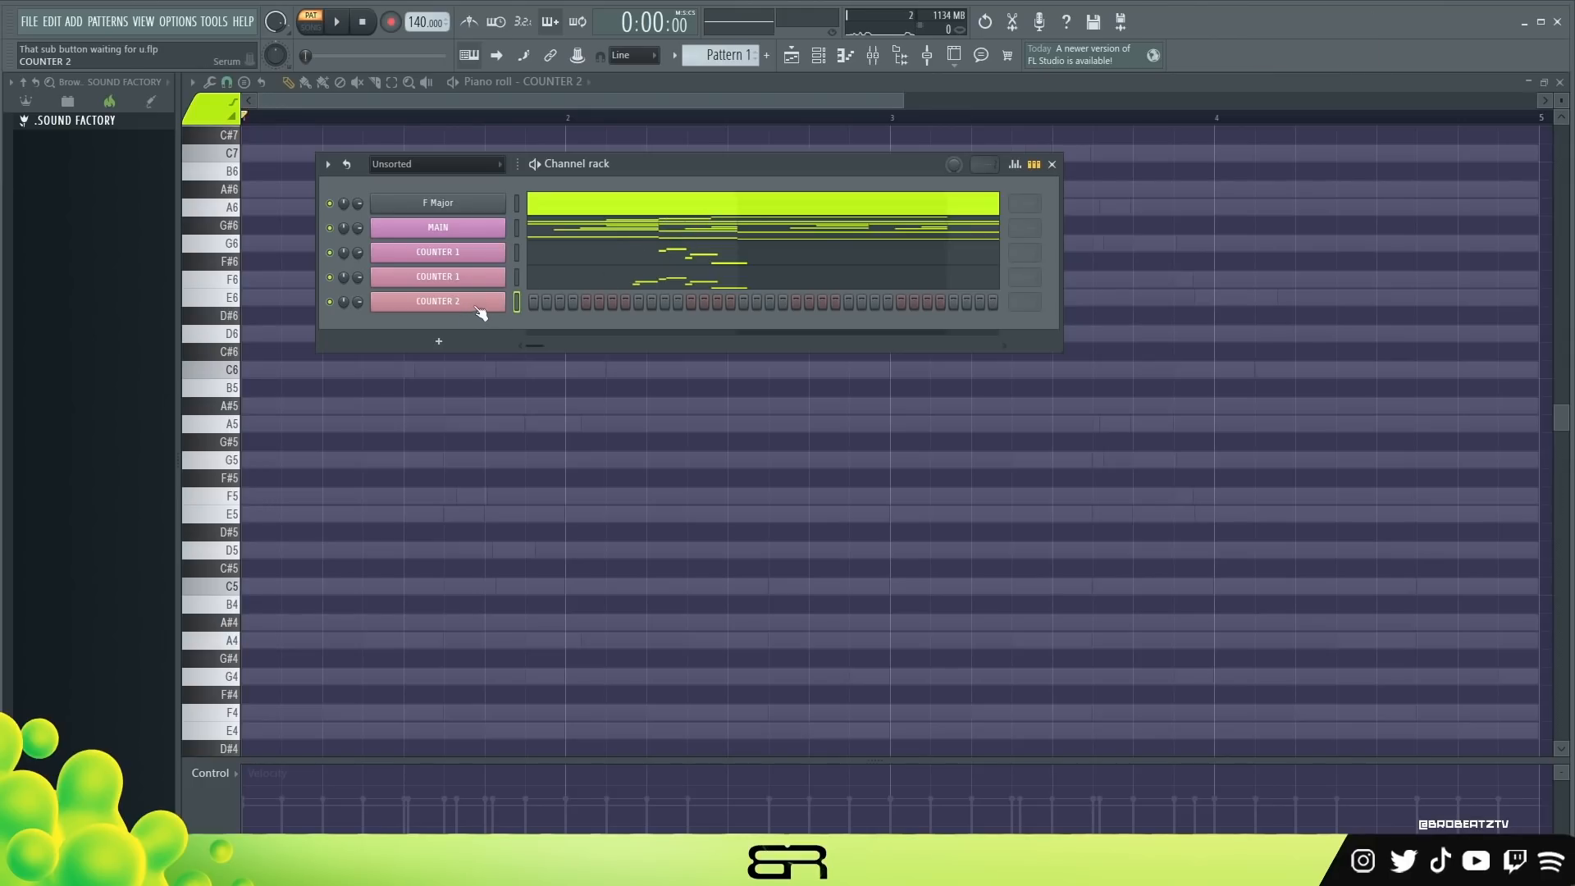
Step: Open the COUNTER 2 piano roll and place an F4 at the start of bar 1
left_click(330, 277)
right_click(372, 422)
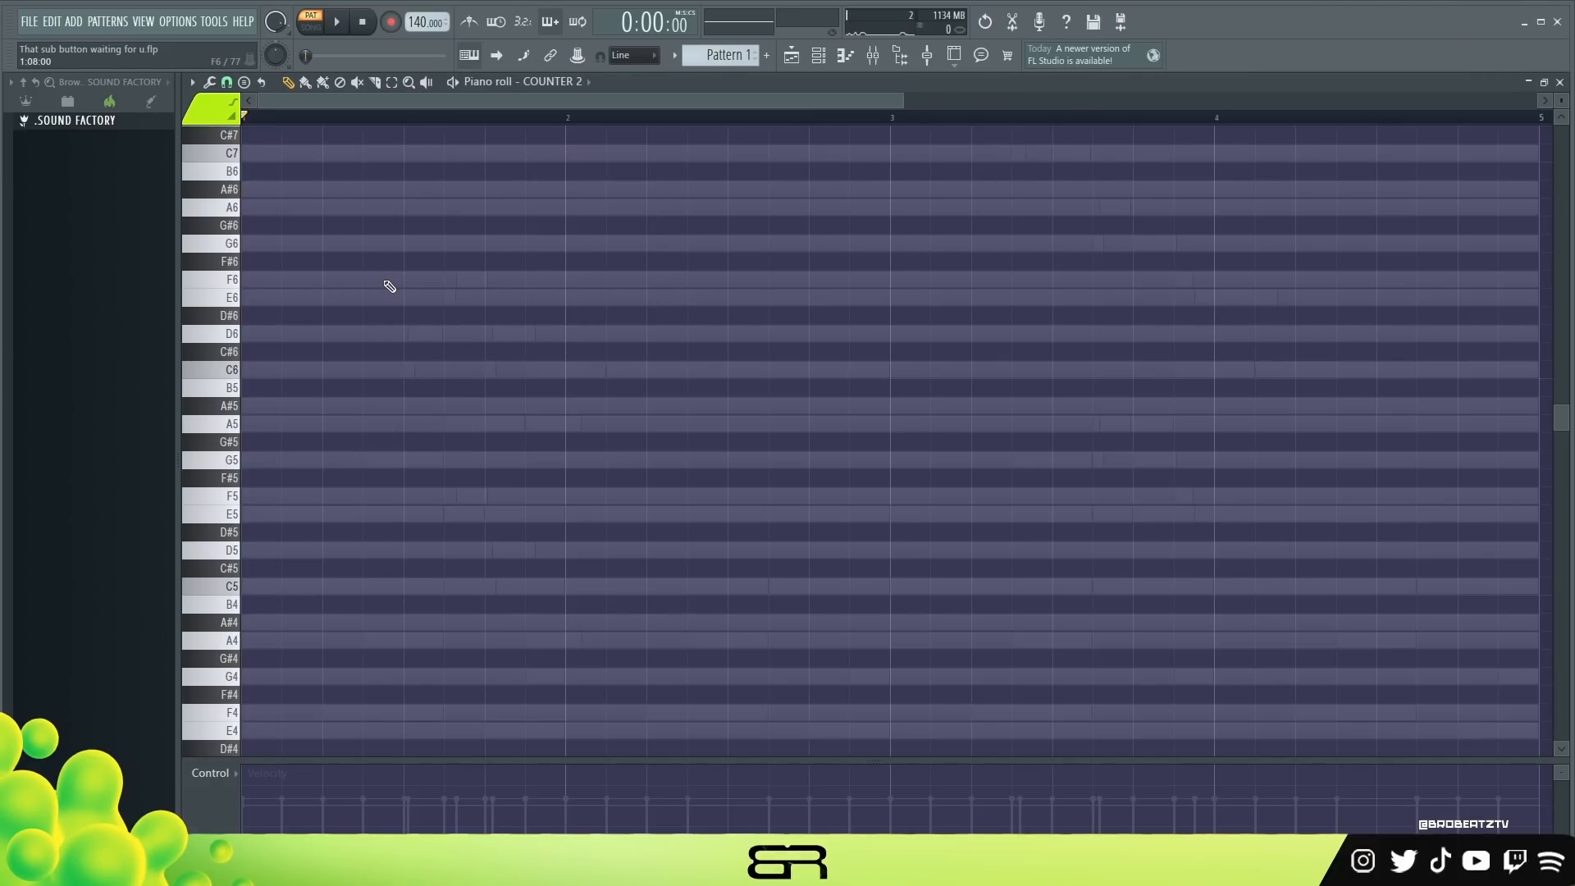
scroll(399, 290, "down", 3)
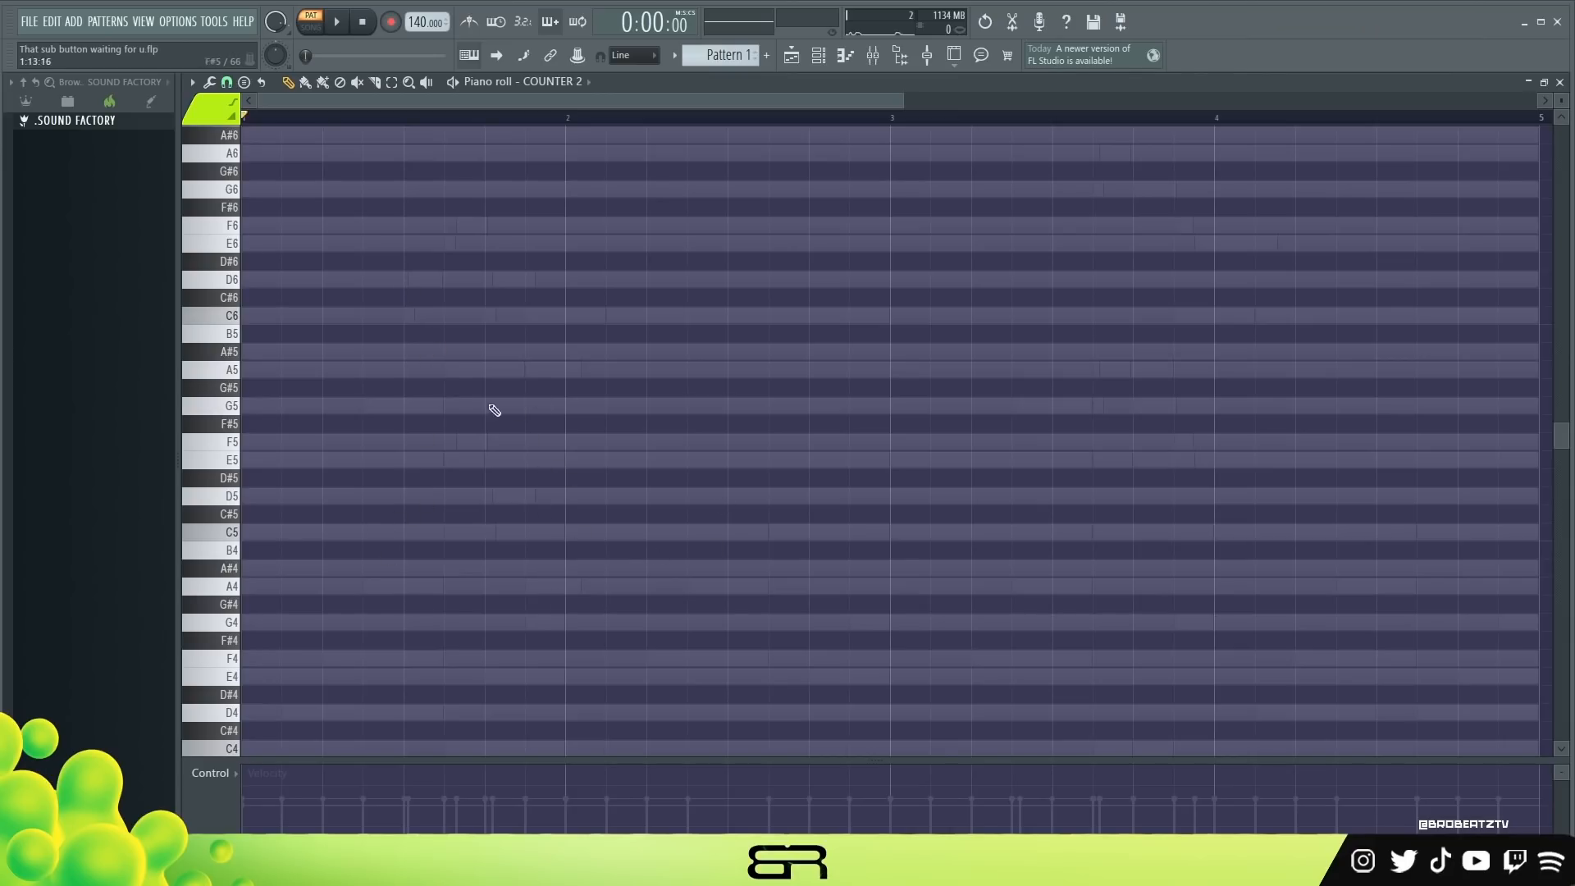
left_click(274, 660)
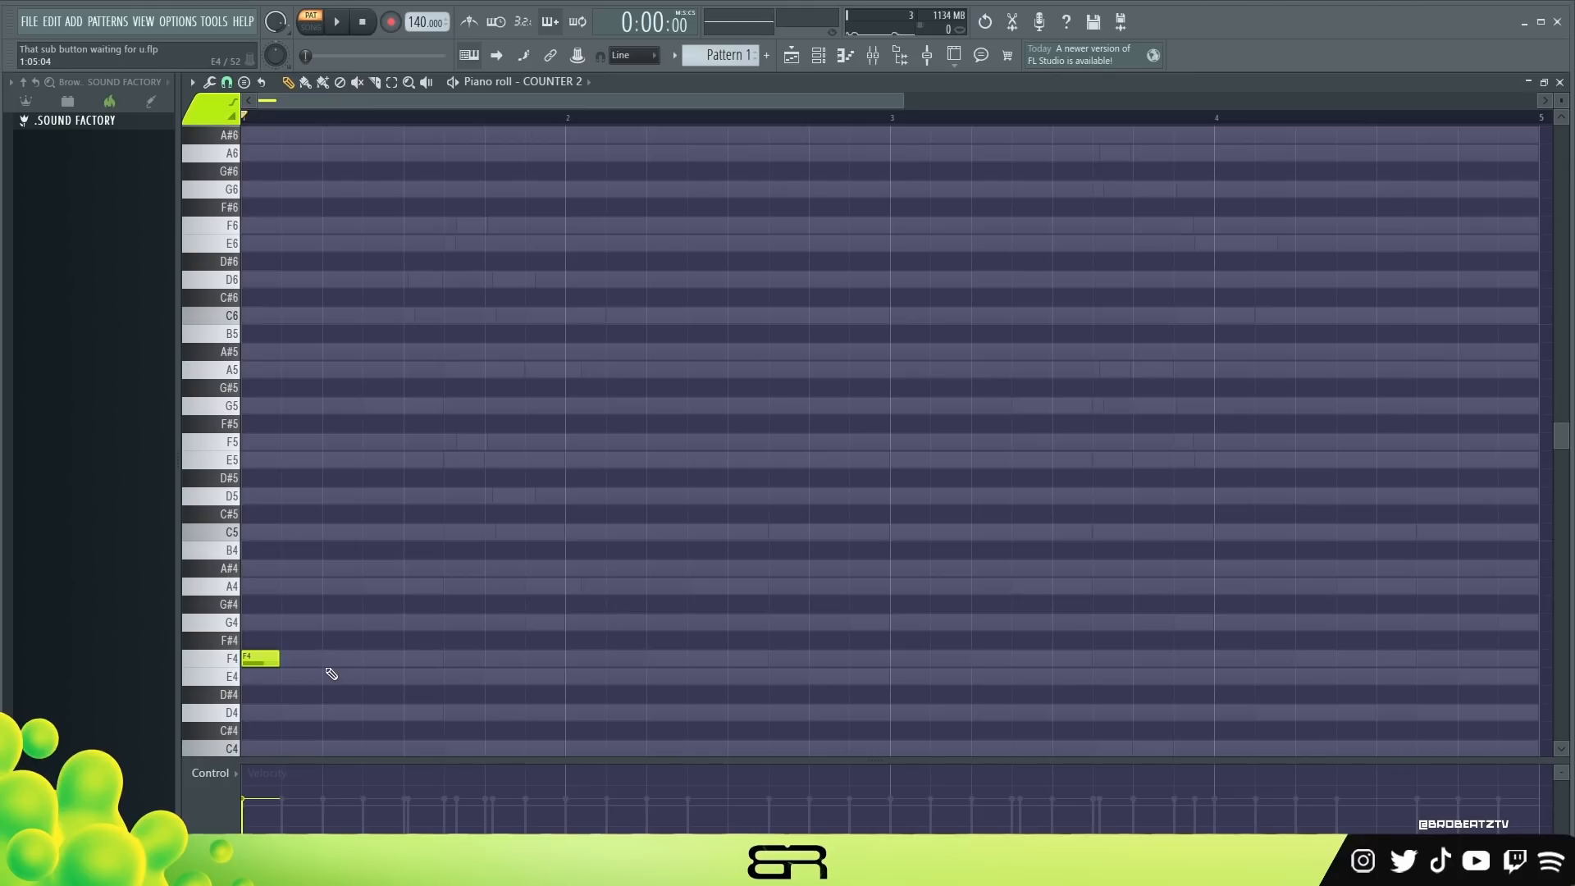
Step: Stack guide notes in semitones from F#4 to B4 beside the F4, and place a C5 directly above the F4
left_click(288, 640)
left_click(288, 622)
left_click(288, 604)
left_click(287, 585)
left_click(287, 567)
left_click(287, 550)
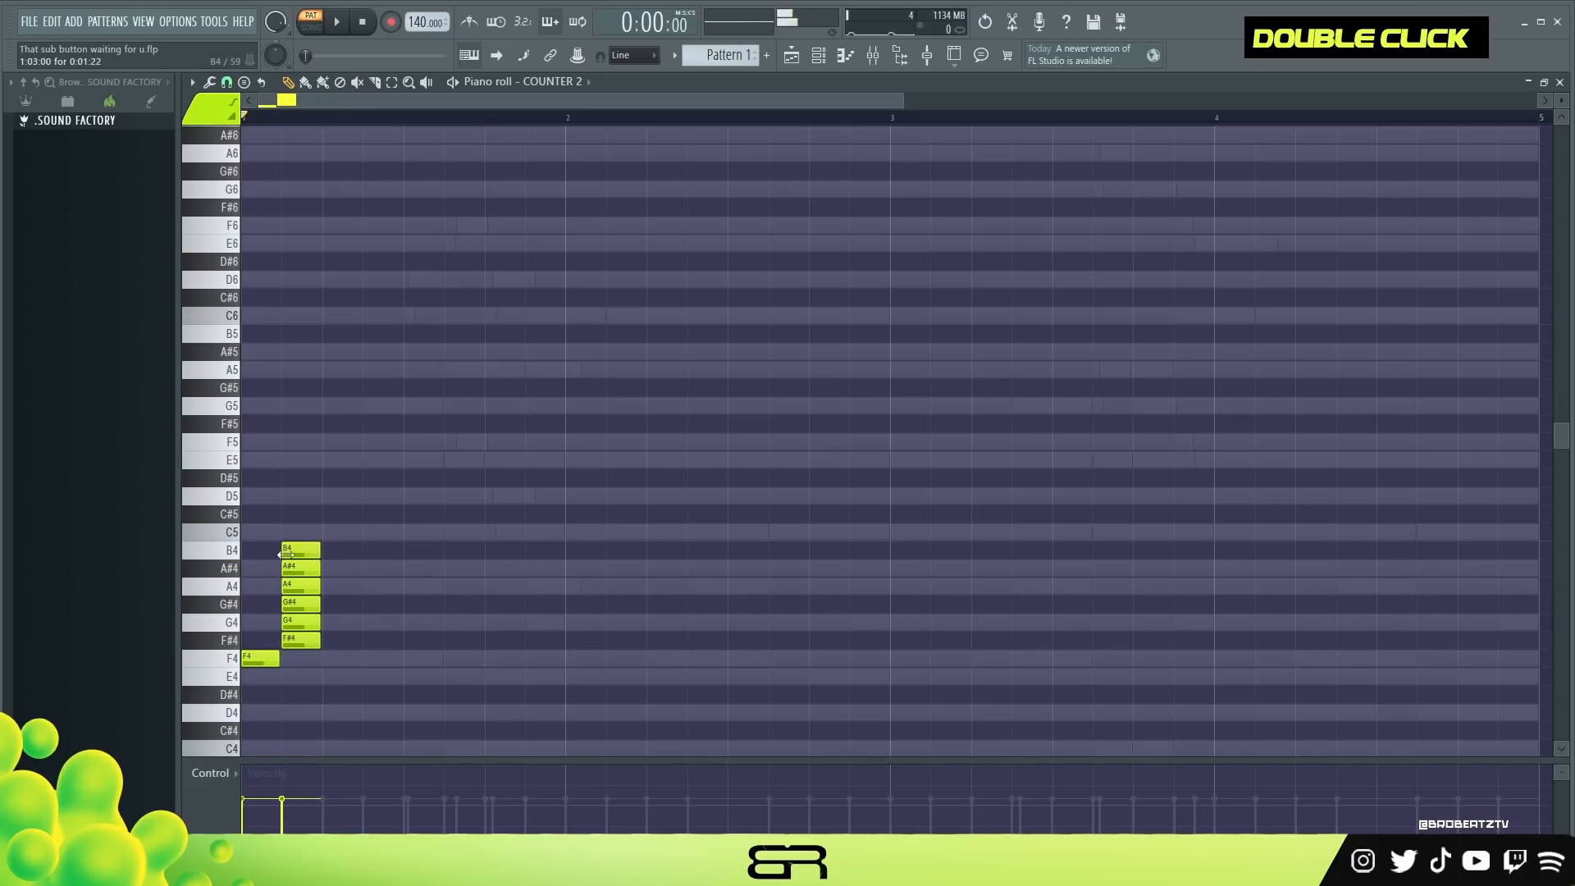
left_click_drag(305, 531, 266, 532)
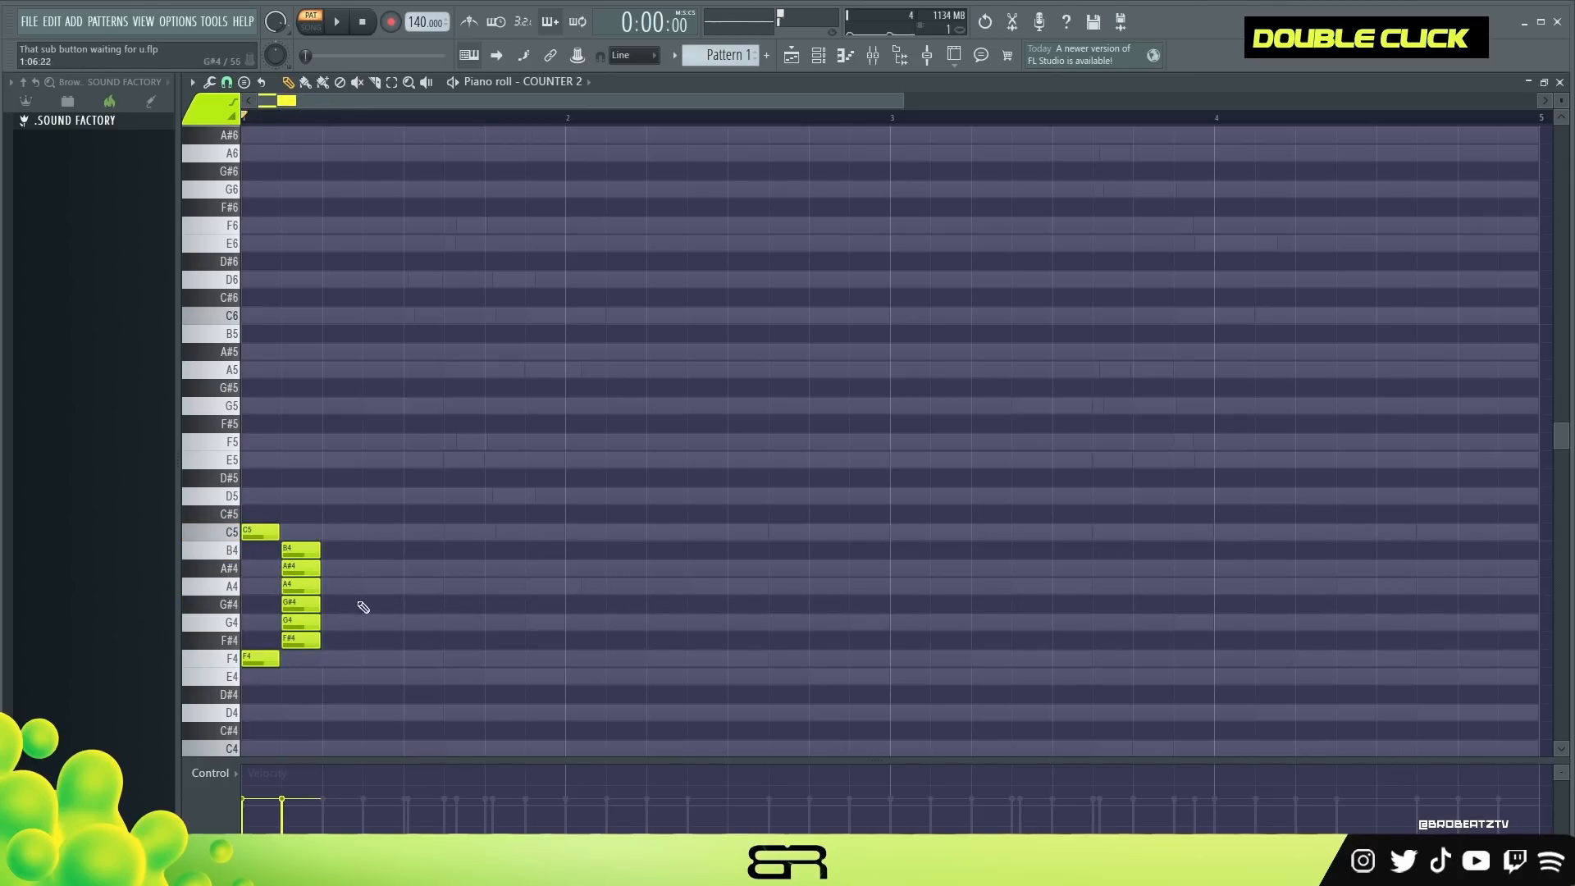
Step: Delete the six guide notes from B4 down to F#4, keeping the F4 and C5
right_click(315, 550)
right_click(314, 567)
right_click(314, 586)
right_click(314, 604)
right_click(314, 622)
right_click(314, 639)
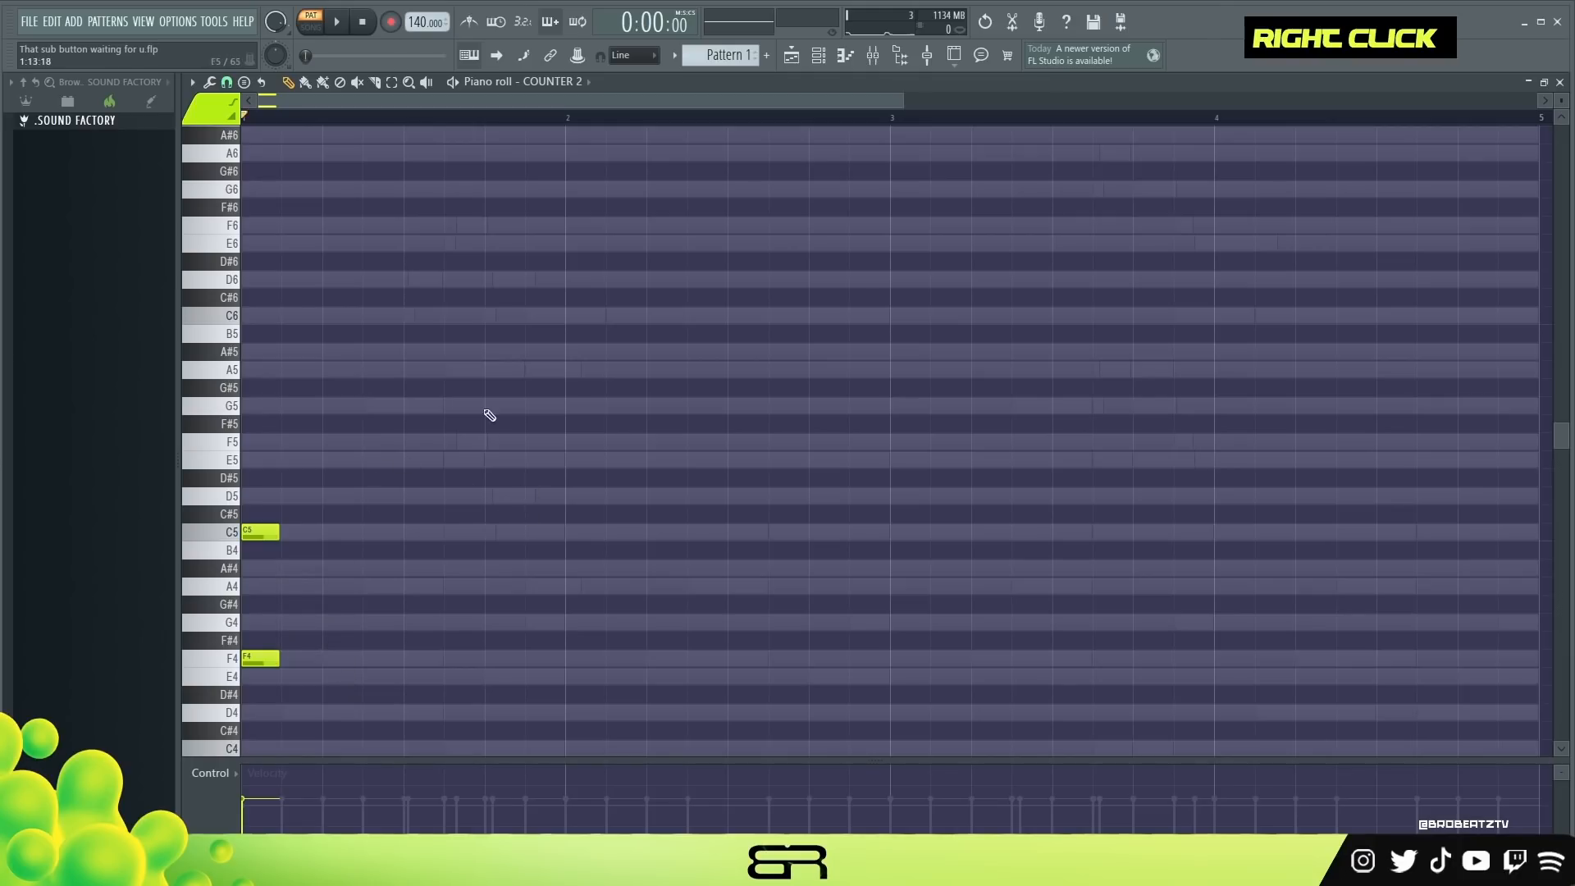
Step: Duplicate the F4 and C5 pair right after itself and raise the copy by one octave
left_click(244, 82)
left_click(367, 362)
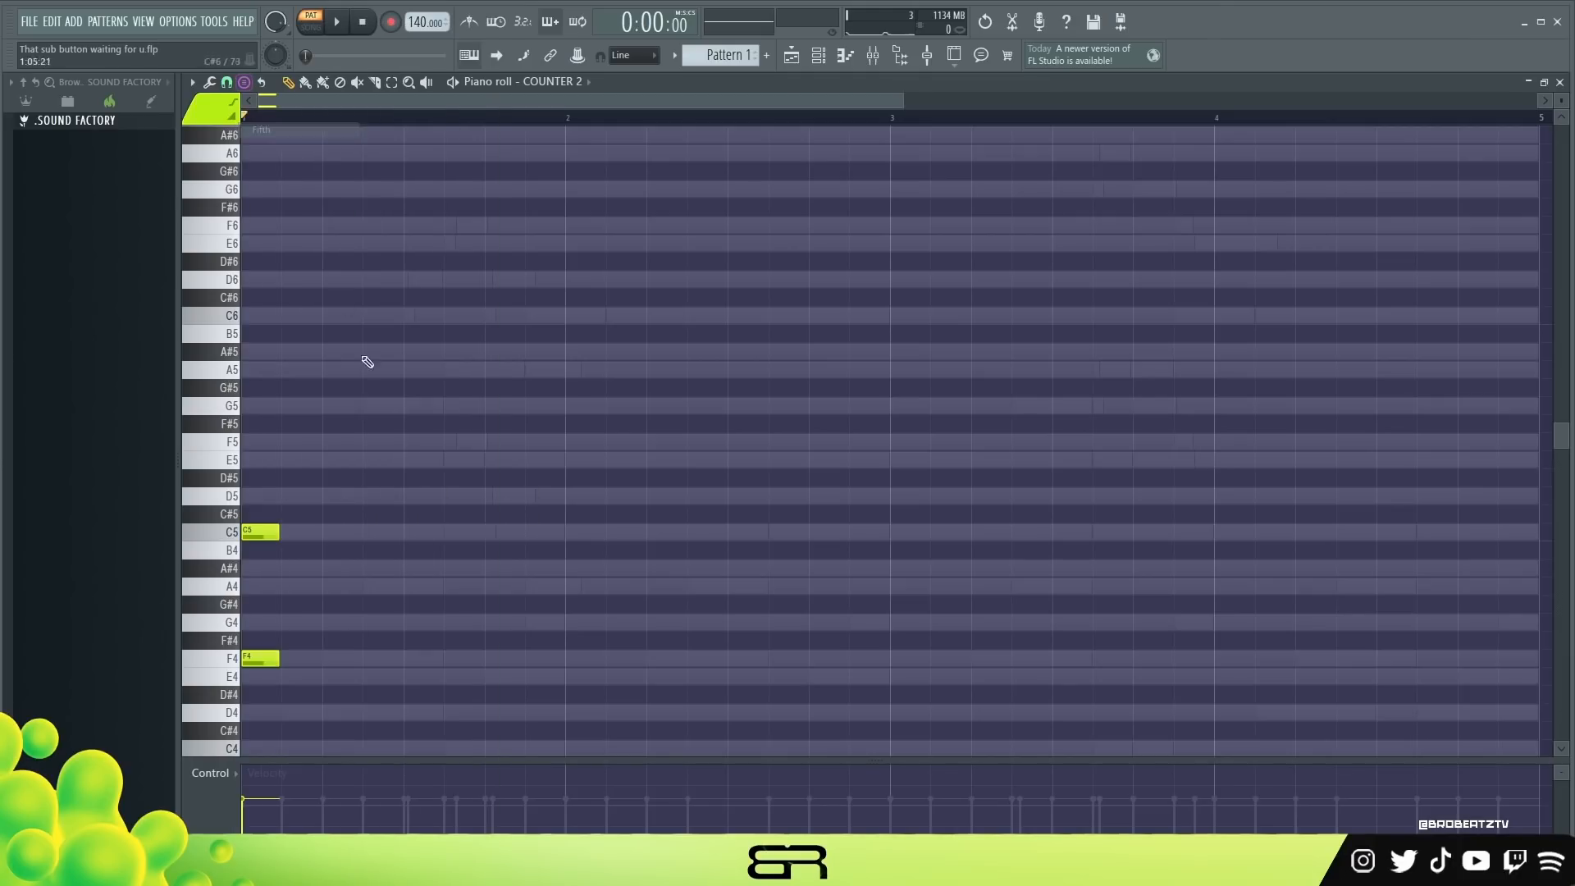
key("ctrl+b")
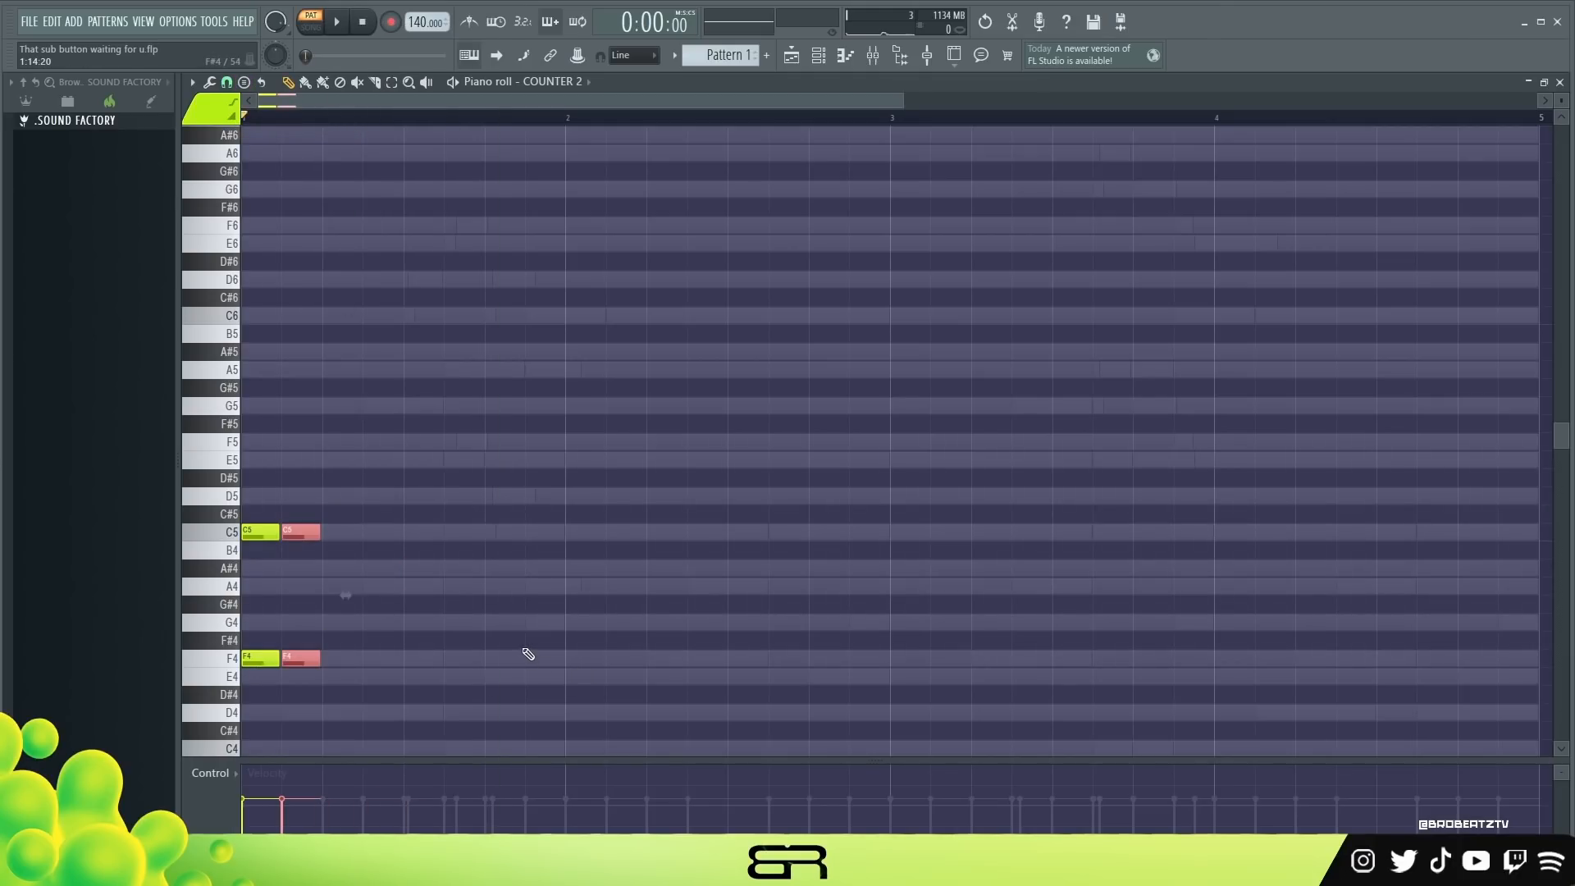
key("ctrl+Up")
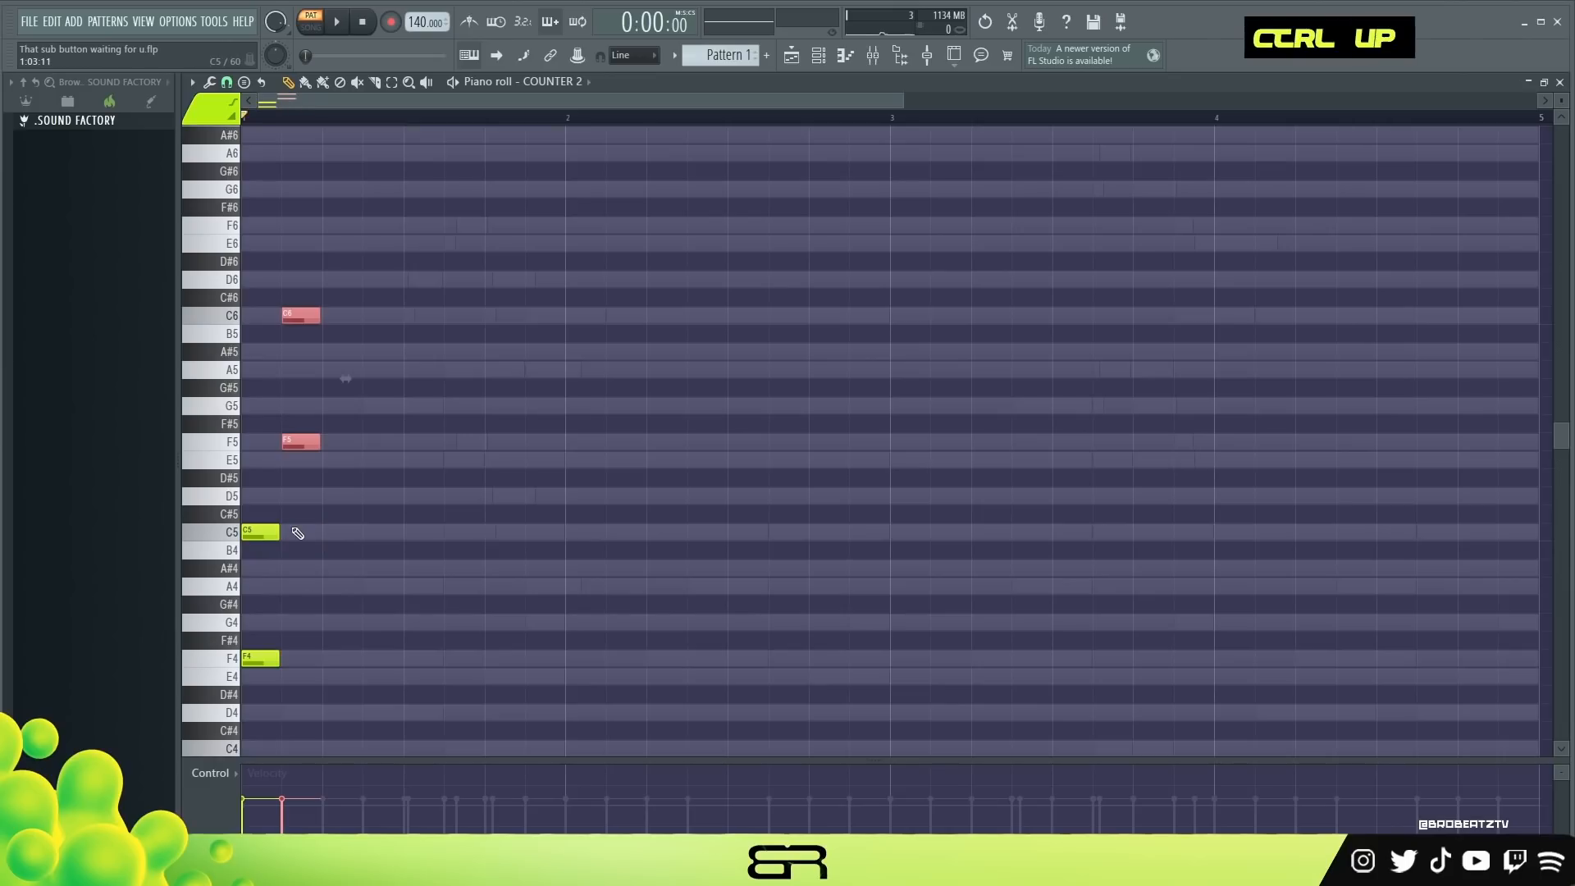
Step: Copy the F5 note one note length later and raise the copy an octave to F6
right_click(343, 557)
left_click(305, 444, "ctrl")
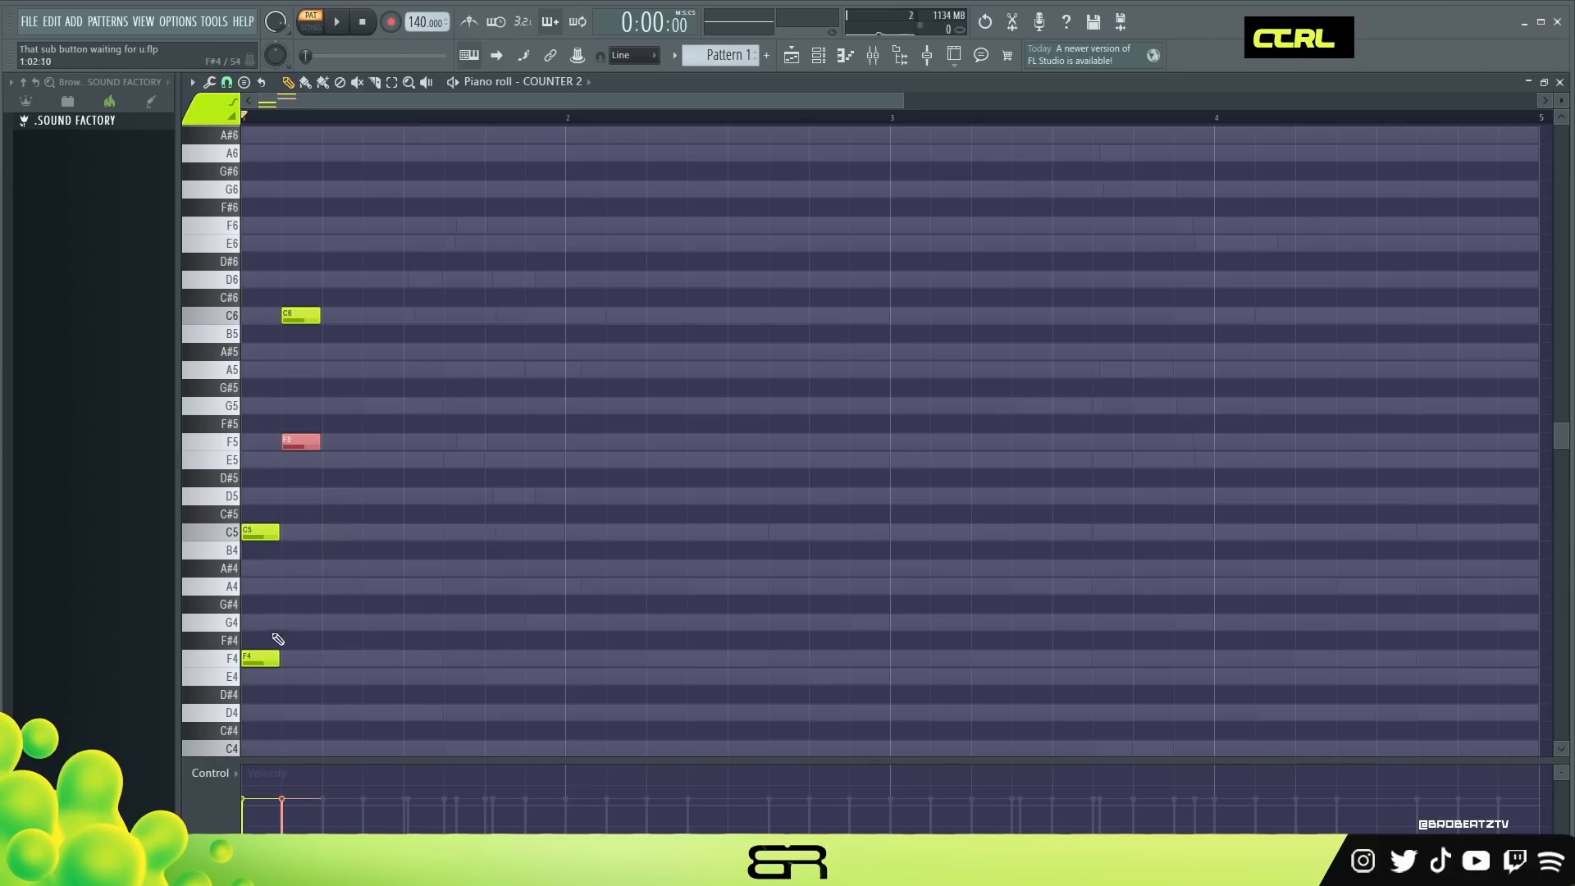
left_click_drag(302, 443, 342, 443, "shift")
key("ctrl+Up")
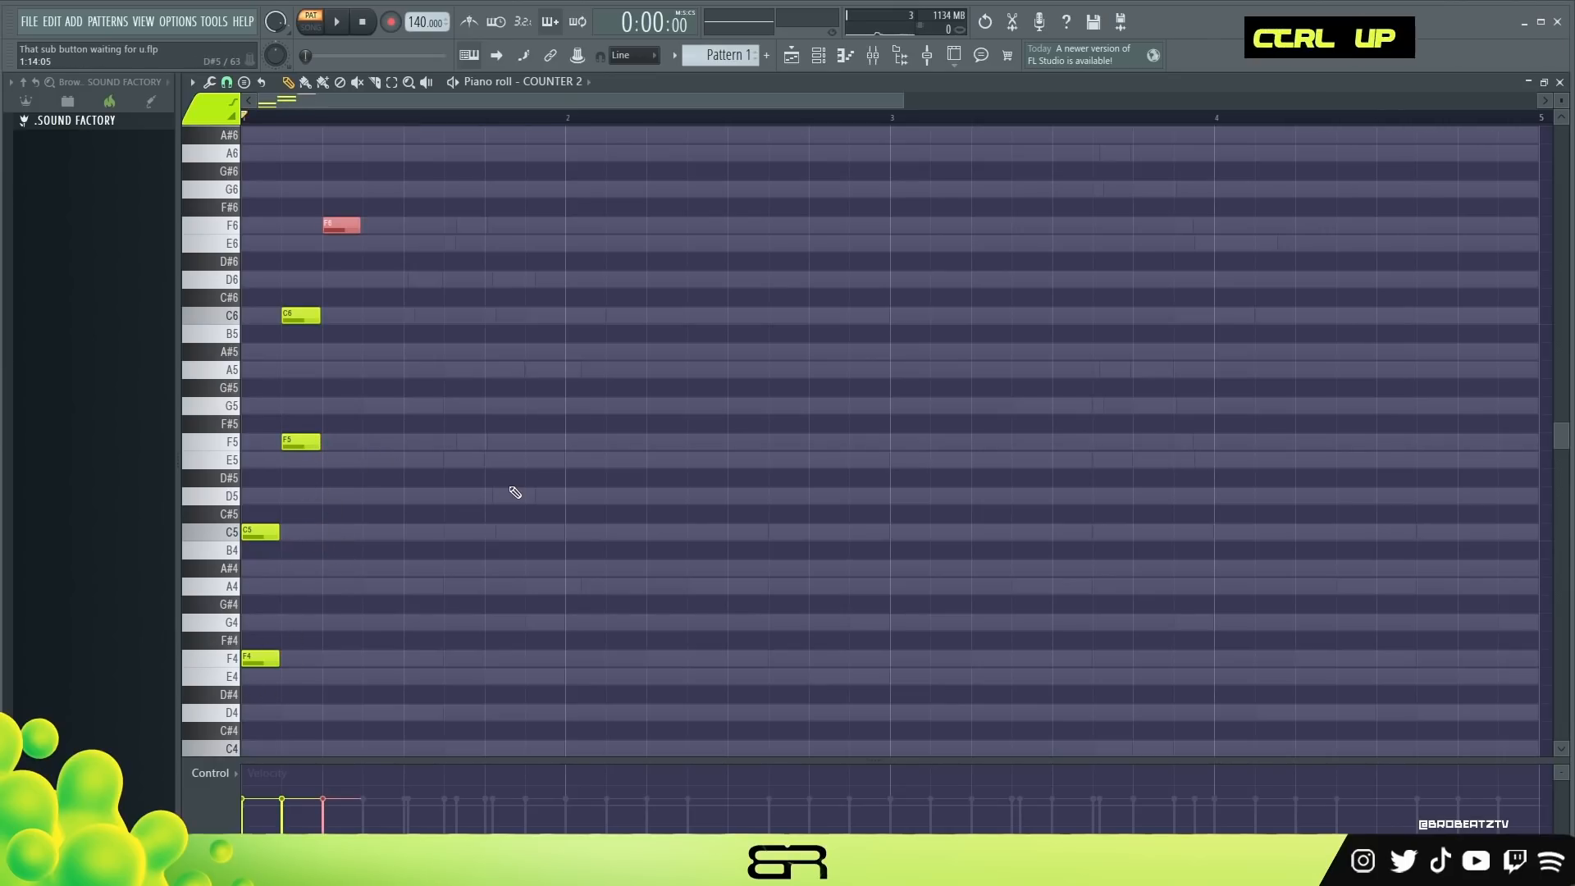
Step: Stagger the notes so F4, C5, F5, C6 and F6 follow one another as a rising arpeggio from bar 1
right_click(451, 391)
left_click_drag(399, 187, 256, 542, "ctrl")
key("ctrl+Right")
right_click(433, 140)
left_click_drag(430, 131, 362, 382, "ctrl")
key("ctrl+Right")
right_click(398, 340)
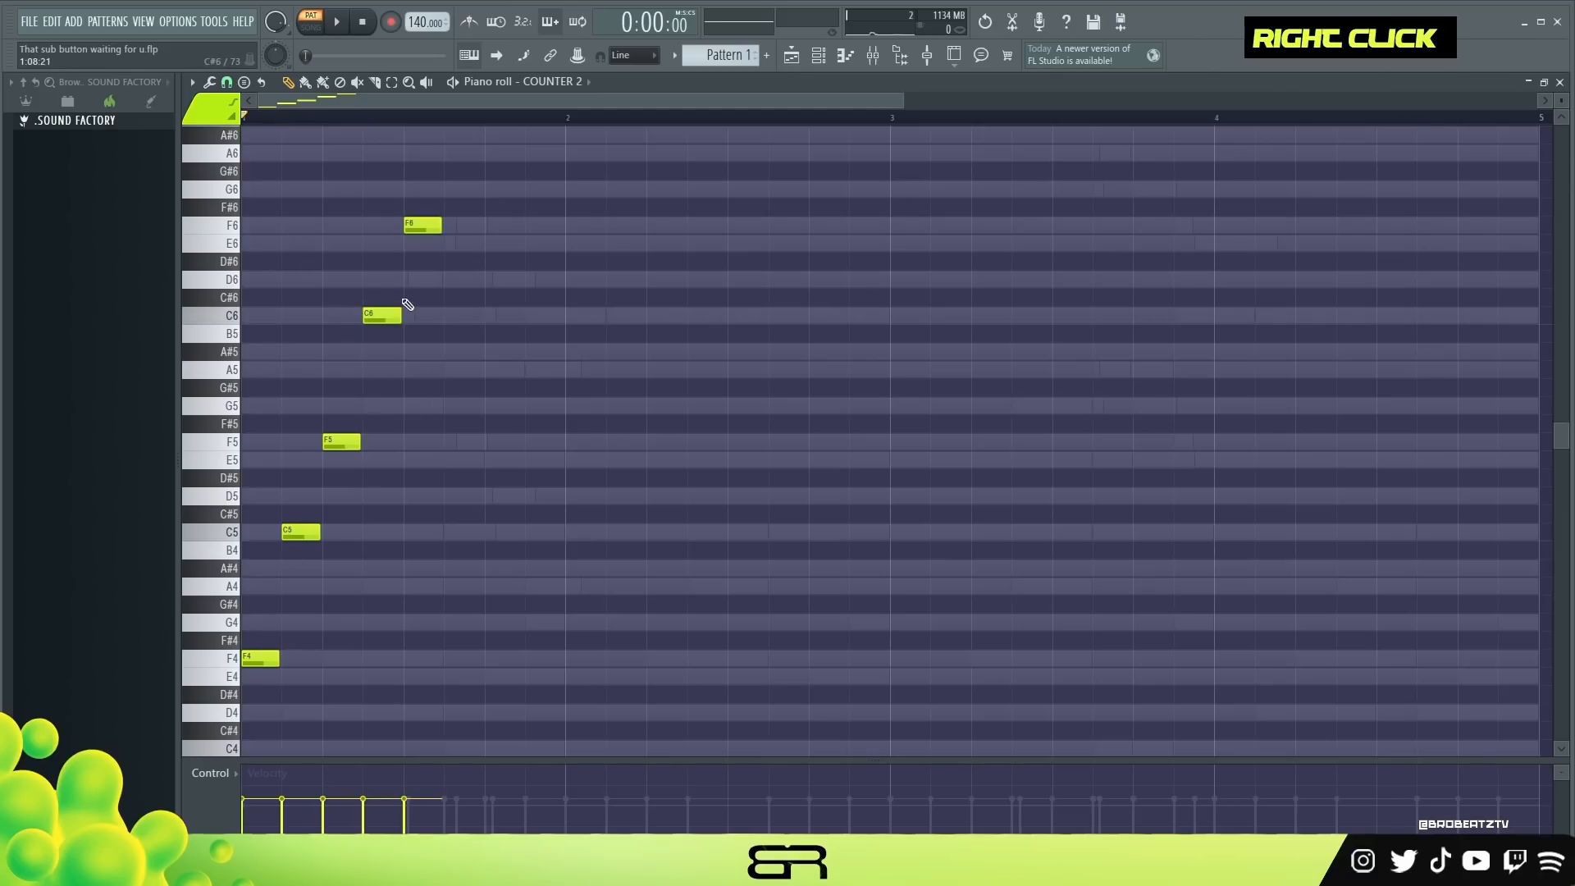
Step: Shift the F6 one note length later, add a G6 and an A5 after it to complete bar 1, and preview the phrase
key("space")
key("space")
key("space")
left_click_drag(427, 226, 563, 175)
key("space")
key("ctrl+s")
key("ctrl+Down")
key("ctrl+d")
key("space")
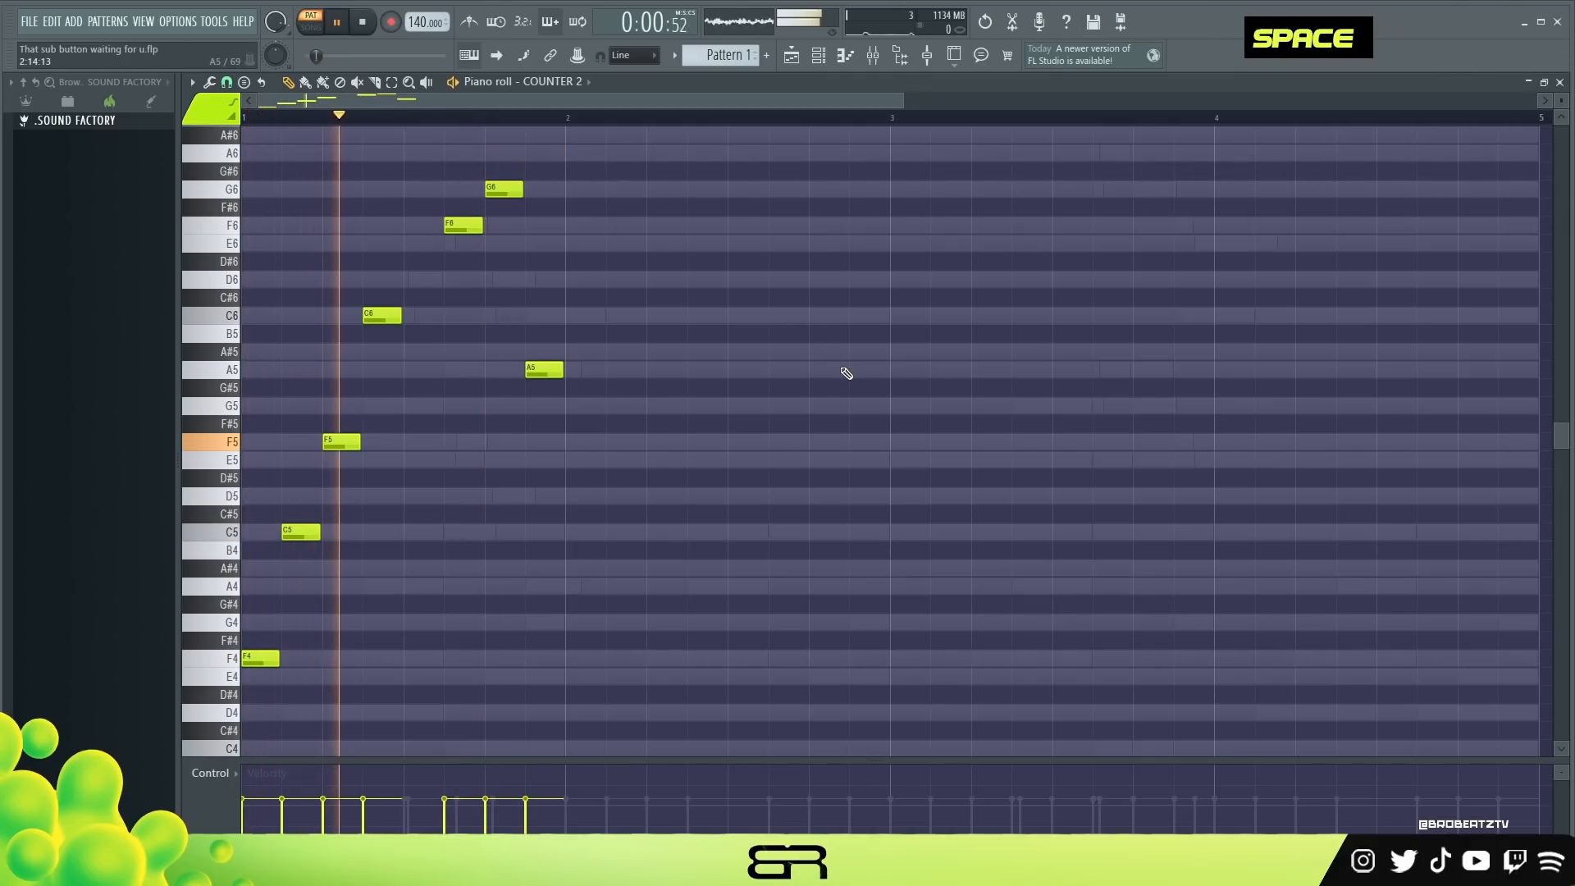
key("space")
Step: Copy the whole bar 1 phrase to bar 3, raise the copy's final note an octave to A6, and play the pattern
key("ctrl+a")
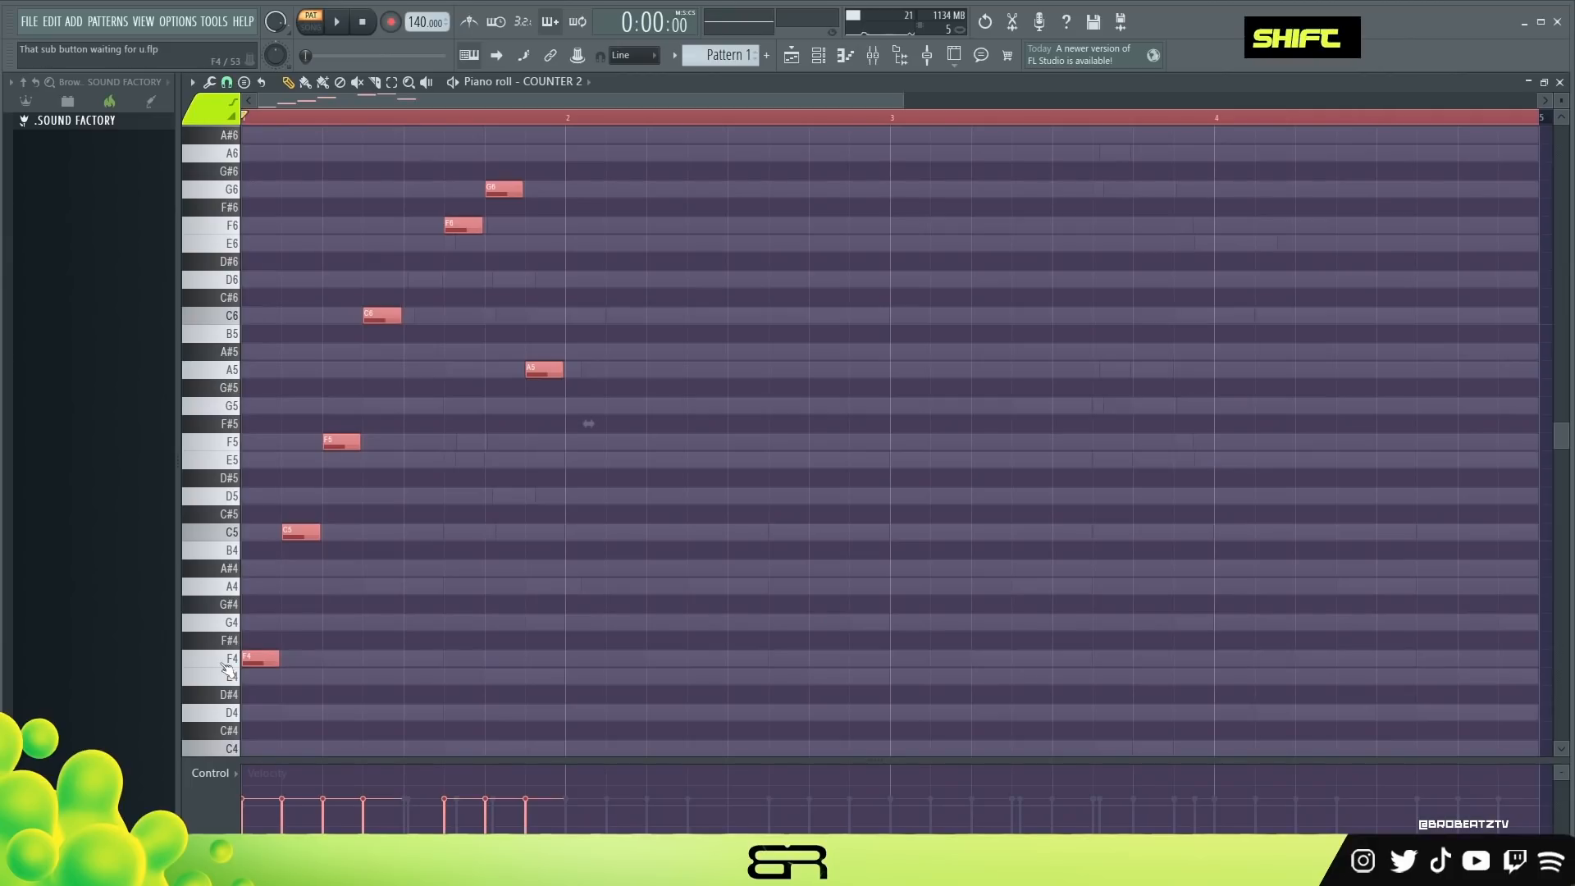
left_click(261, 658, "shift")
left_click_drag(262, 659, 910, 659, "shift")
left_click_drag(1165, 355, 1220, 397, "ctrl")
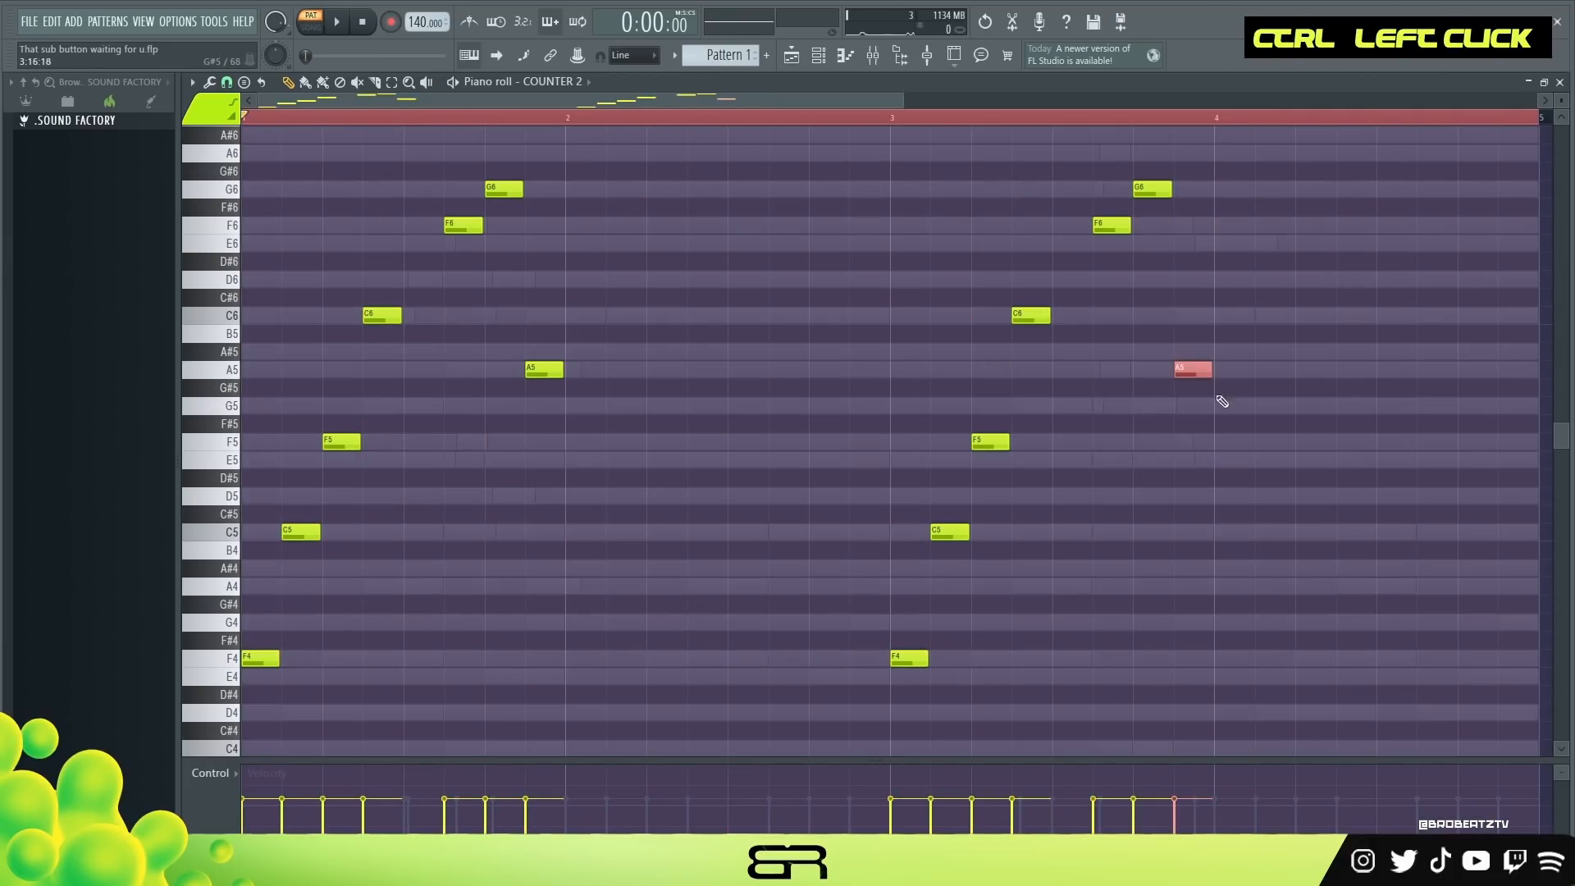
key("ctrl+Up")
key("ctrl+d")
double_click(822, 117)
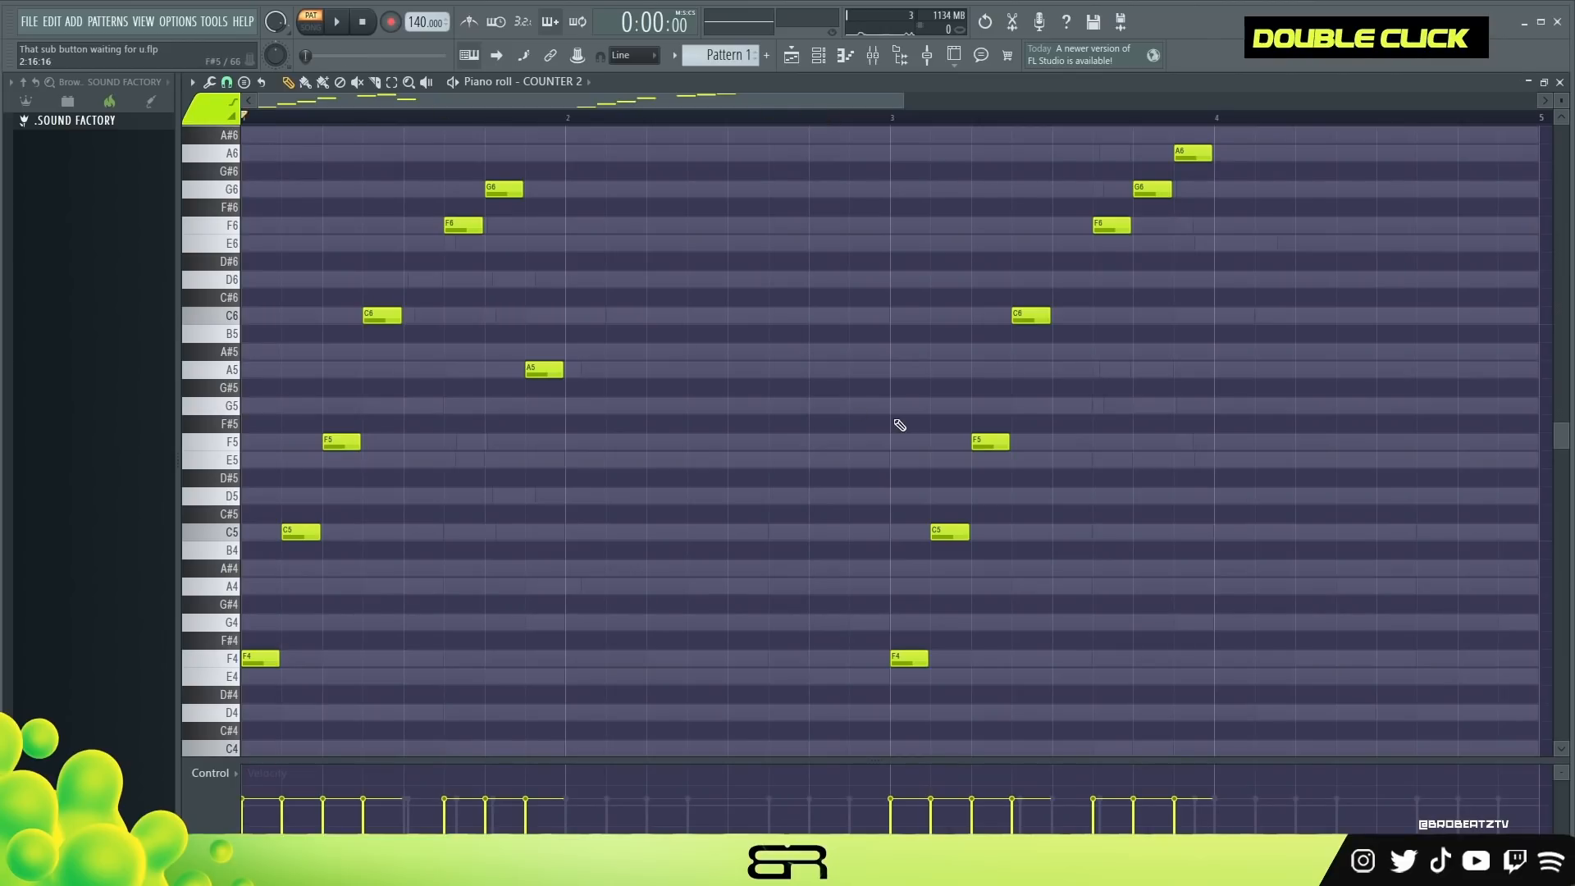
key("space")
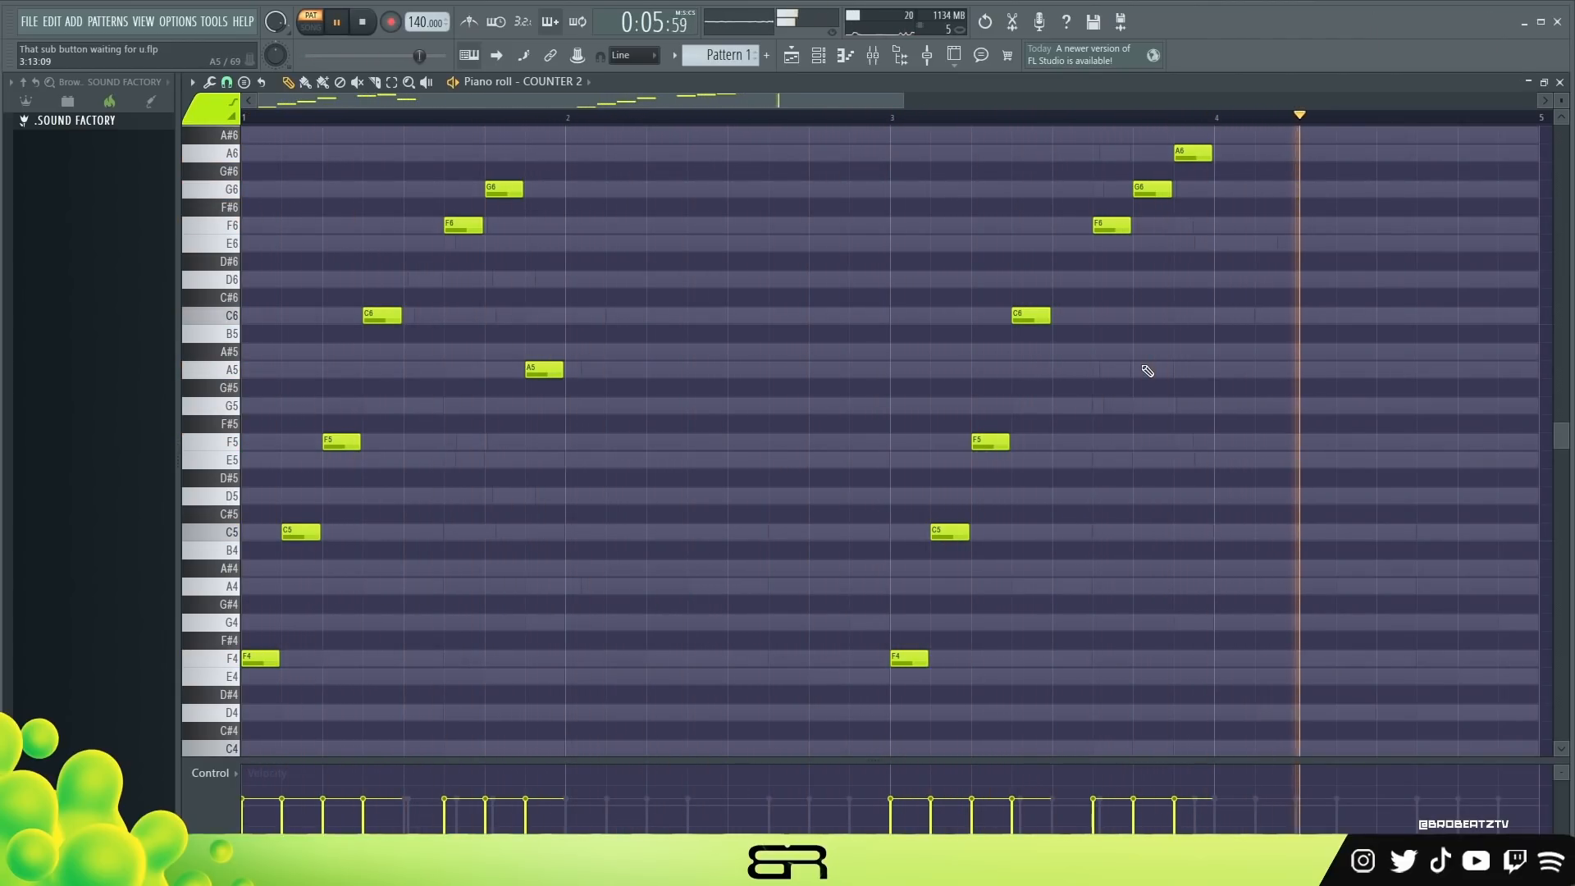
key("space")
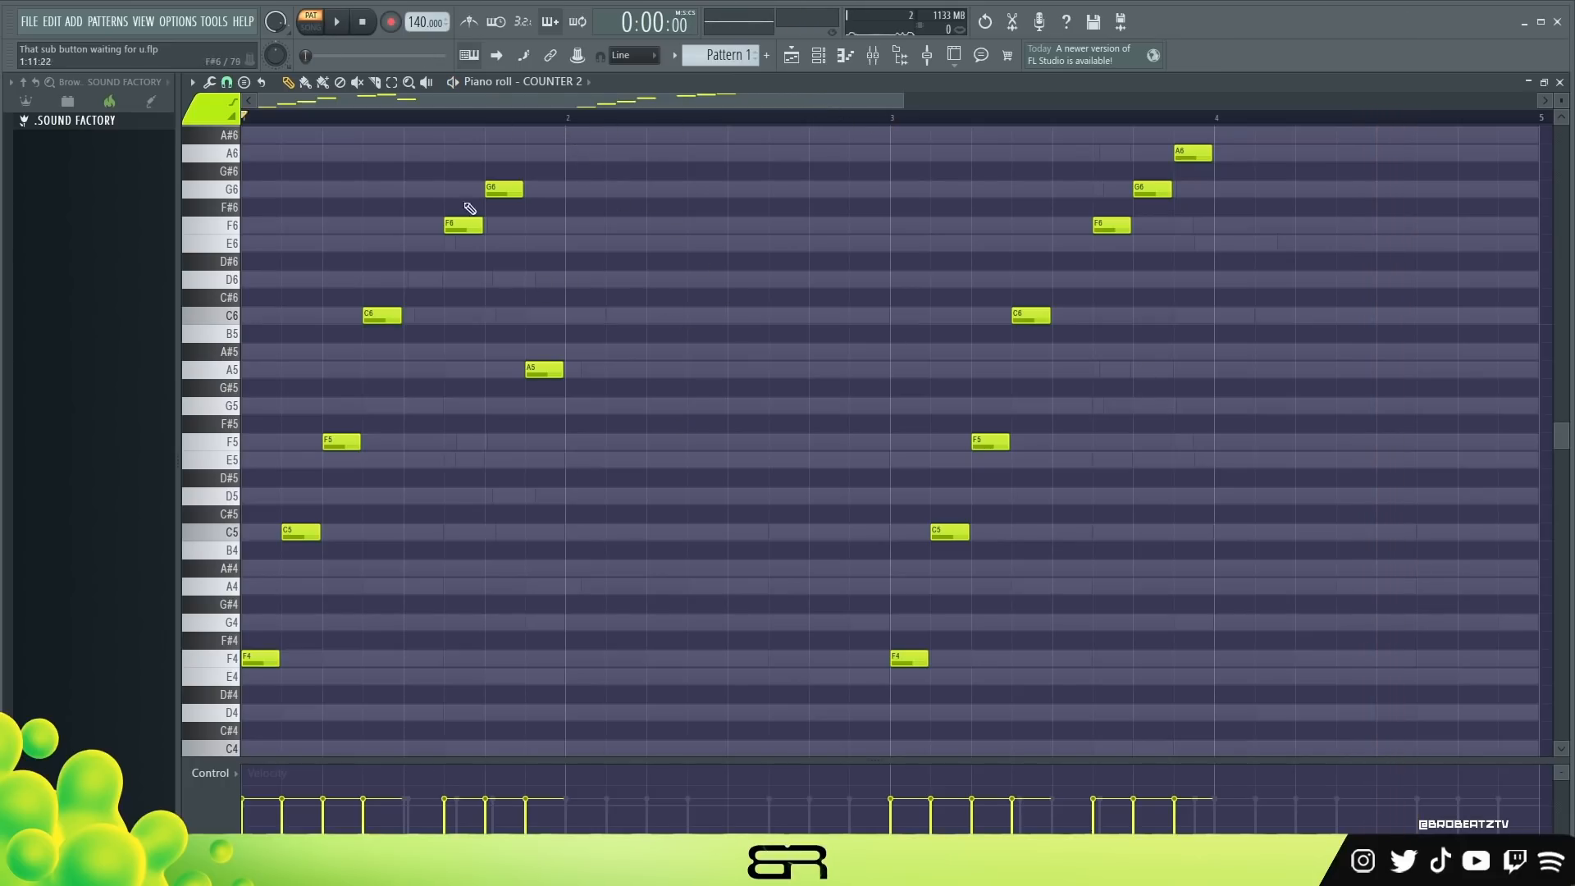
Step: Try a copy of the seven-note bar 1 phrase at the start of bar 2
key("ctrl+a")
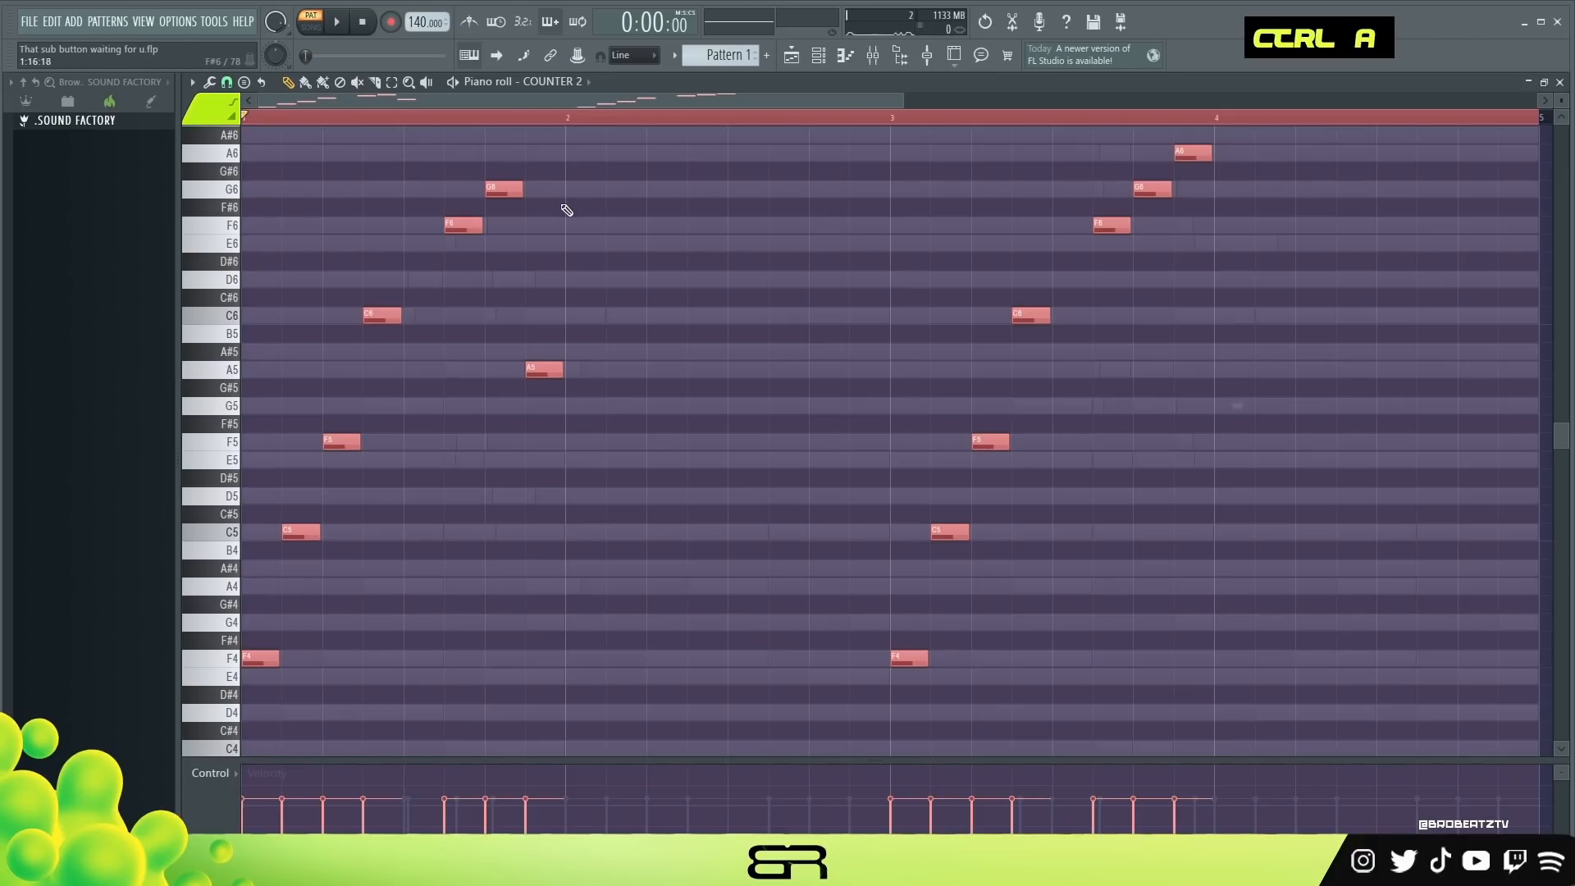
right_click(575, 187)
left_click_drag(582, 182, 566, 649, "ctrl")
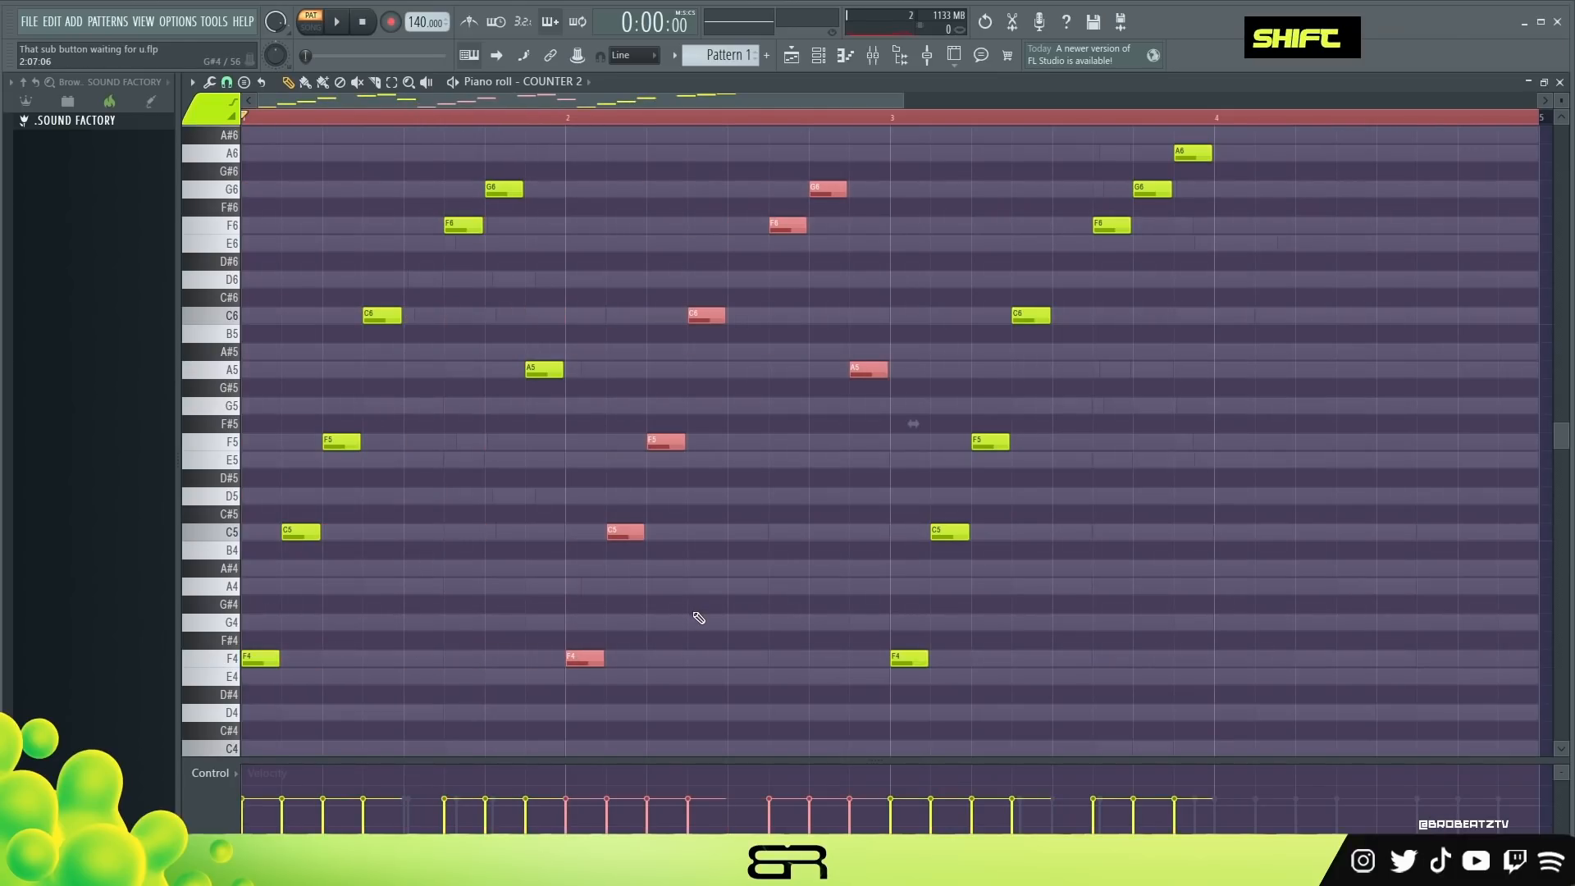
Step: Delete the seven copied notes in bar 2 and clear the time selection
right_click(854, 410)
right_click(868, 370)
right_click(828, 188)
right_click(788, 225)
right_click(706, 315)
right_click(667, 442)
right_click(625, 532)
right_click(585, 658)
double_click(589, 118)
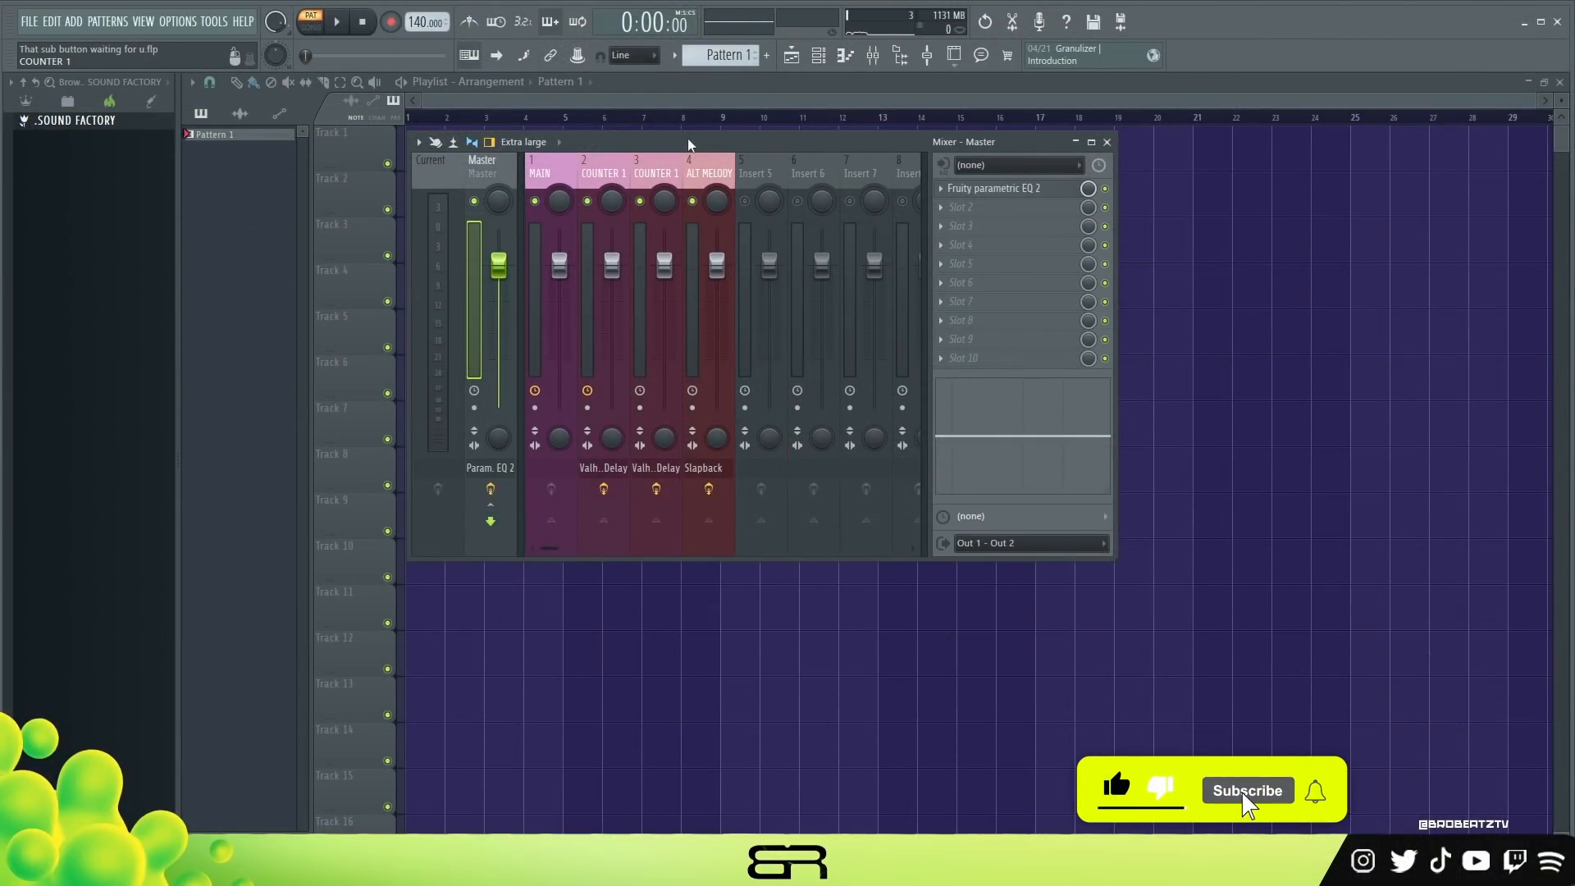
Step: Look through the melody mixer tracks and examine the ValhallaDelay settings on the COUNTER 1 track in insert 2
left_click(711, 176)
left_click(537, 162)
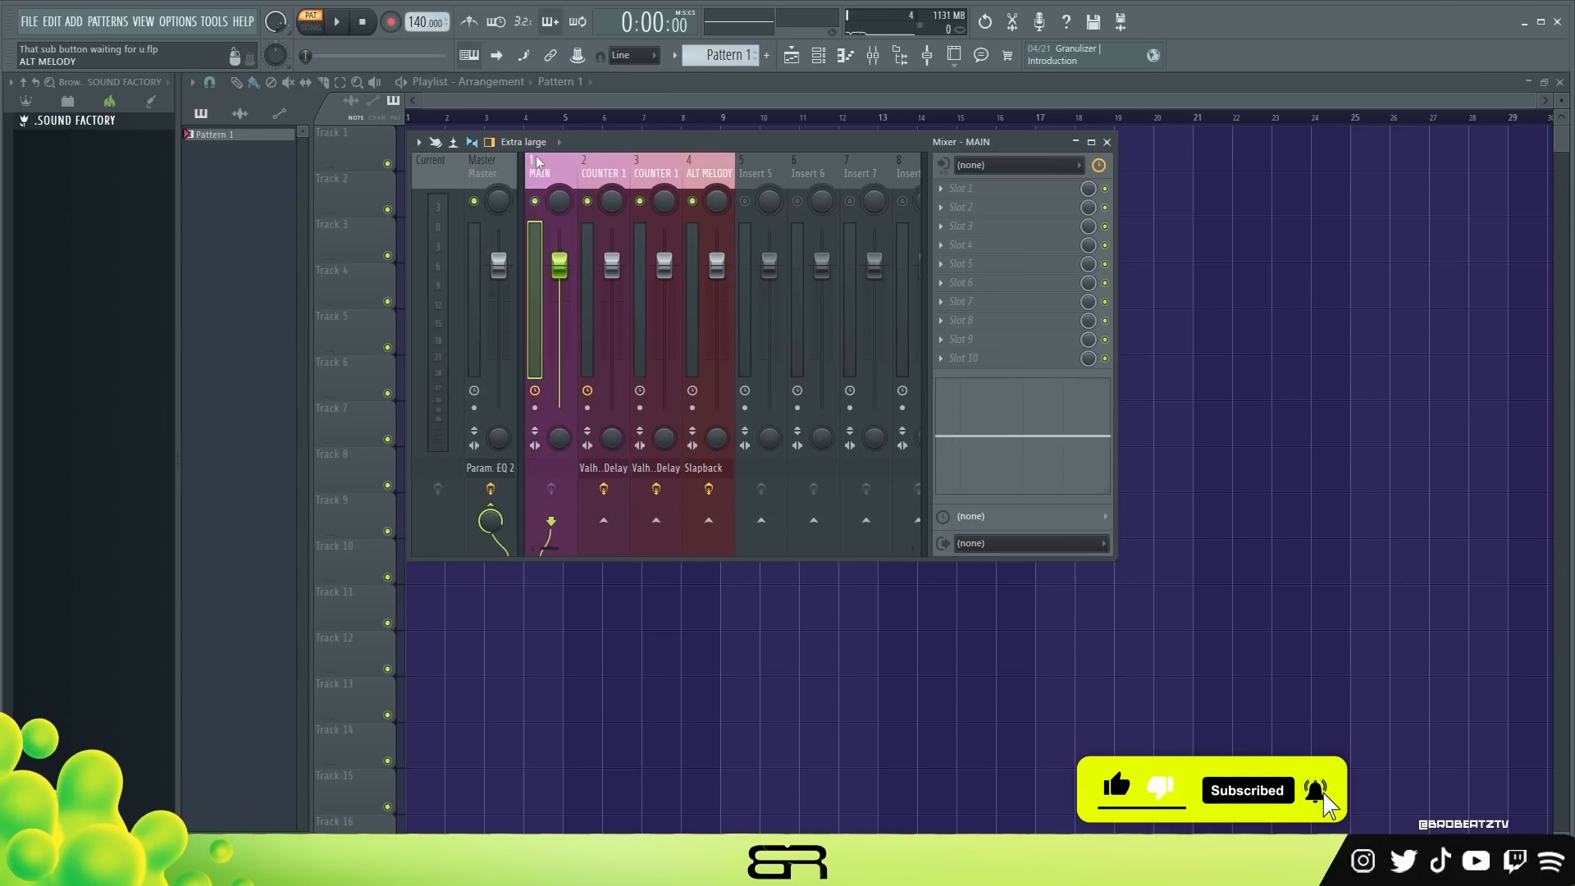
left_click(705, 188)
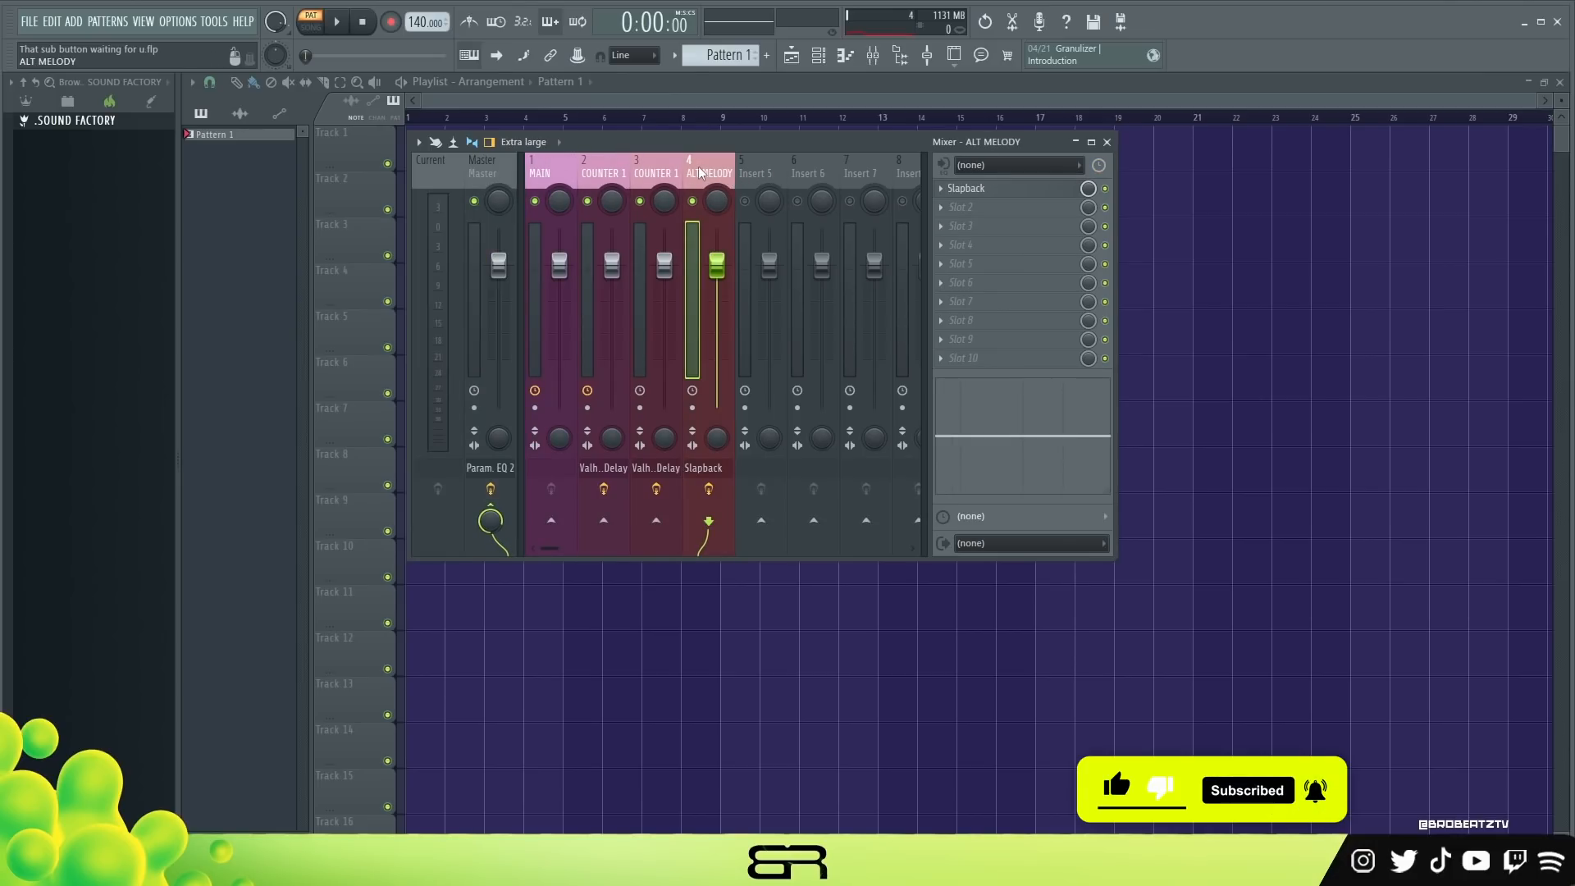
left_click(679, 176)
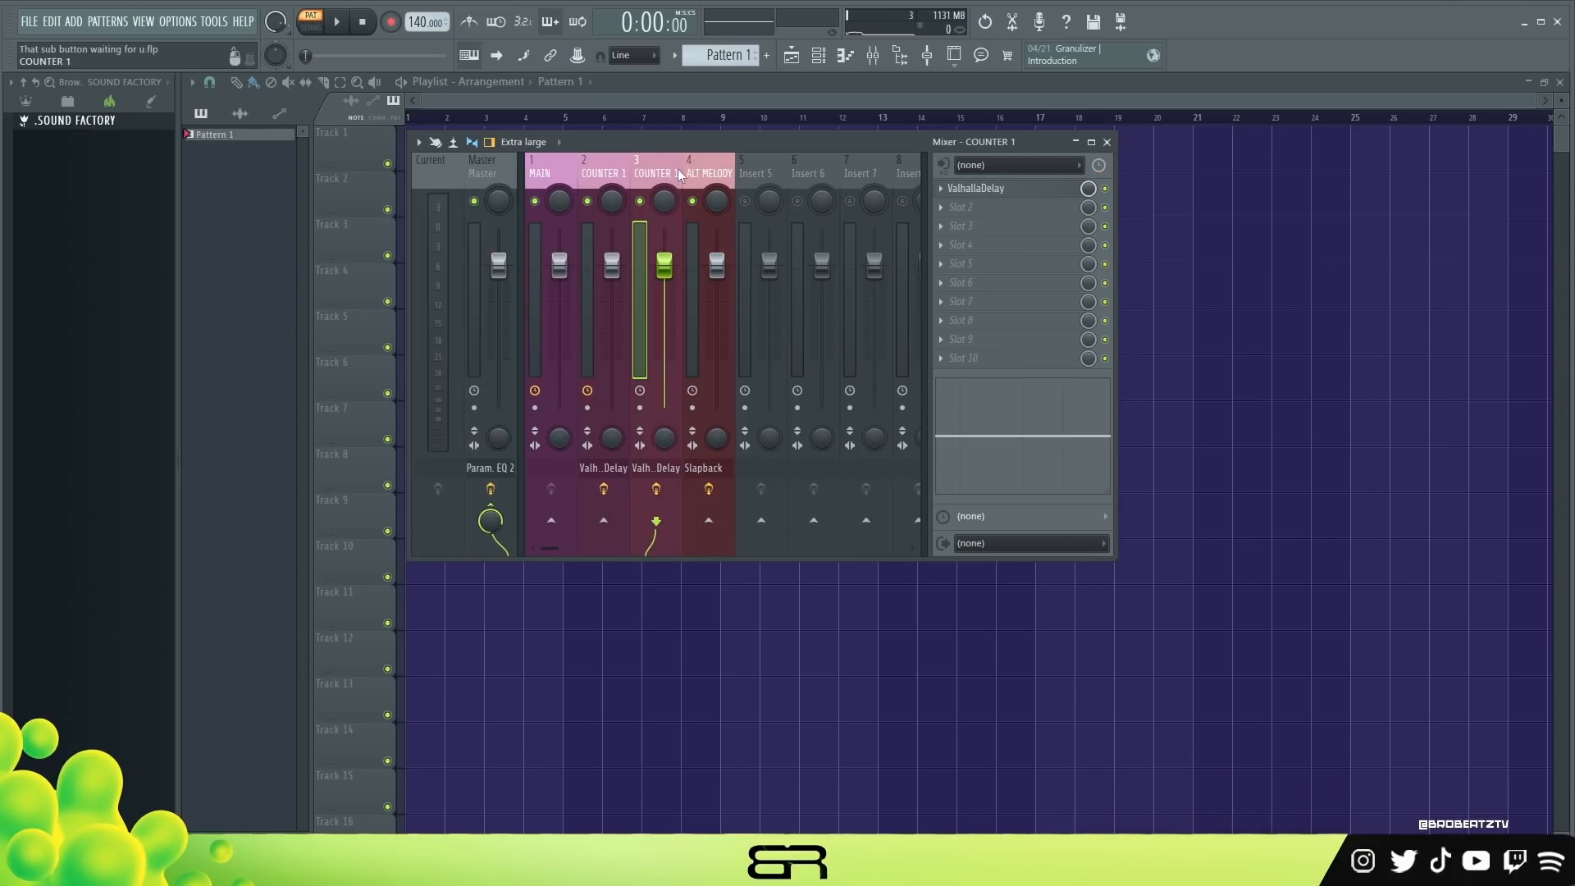
left_click_drag(697, 175, 611, 187)
left_click(993, 189)
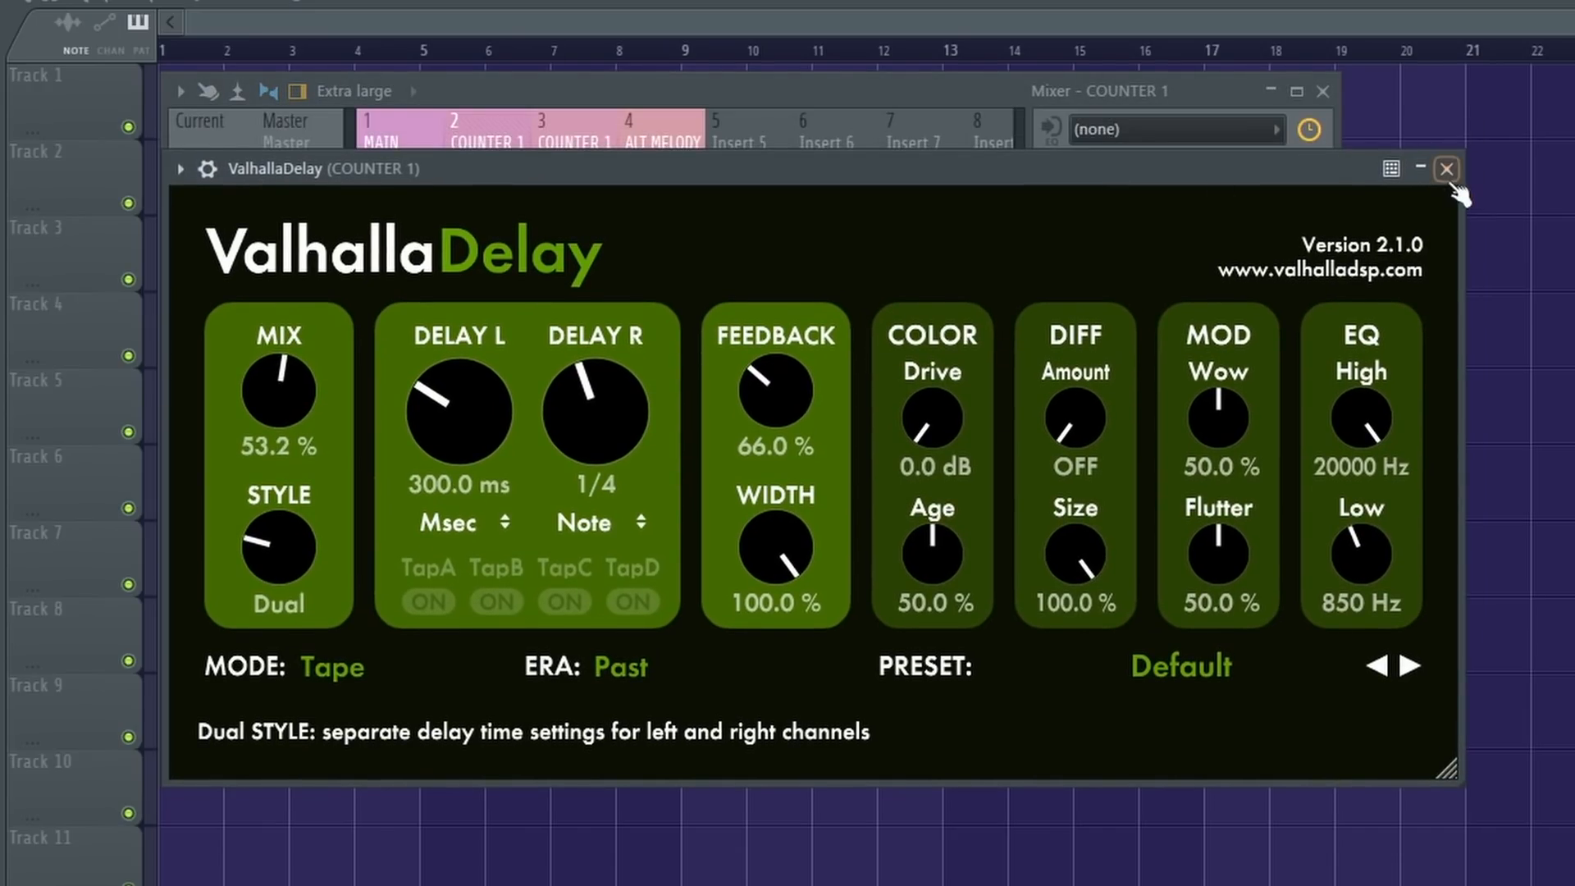
left_click(1447, 170)
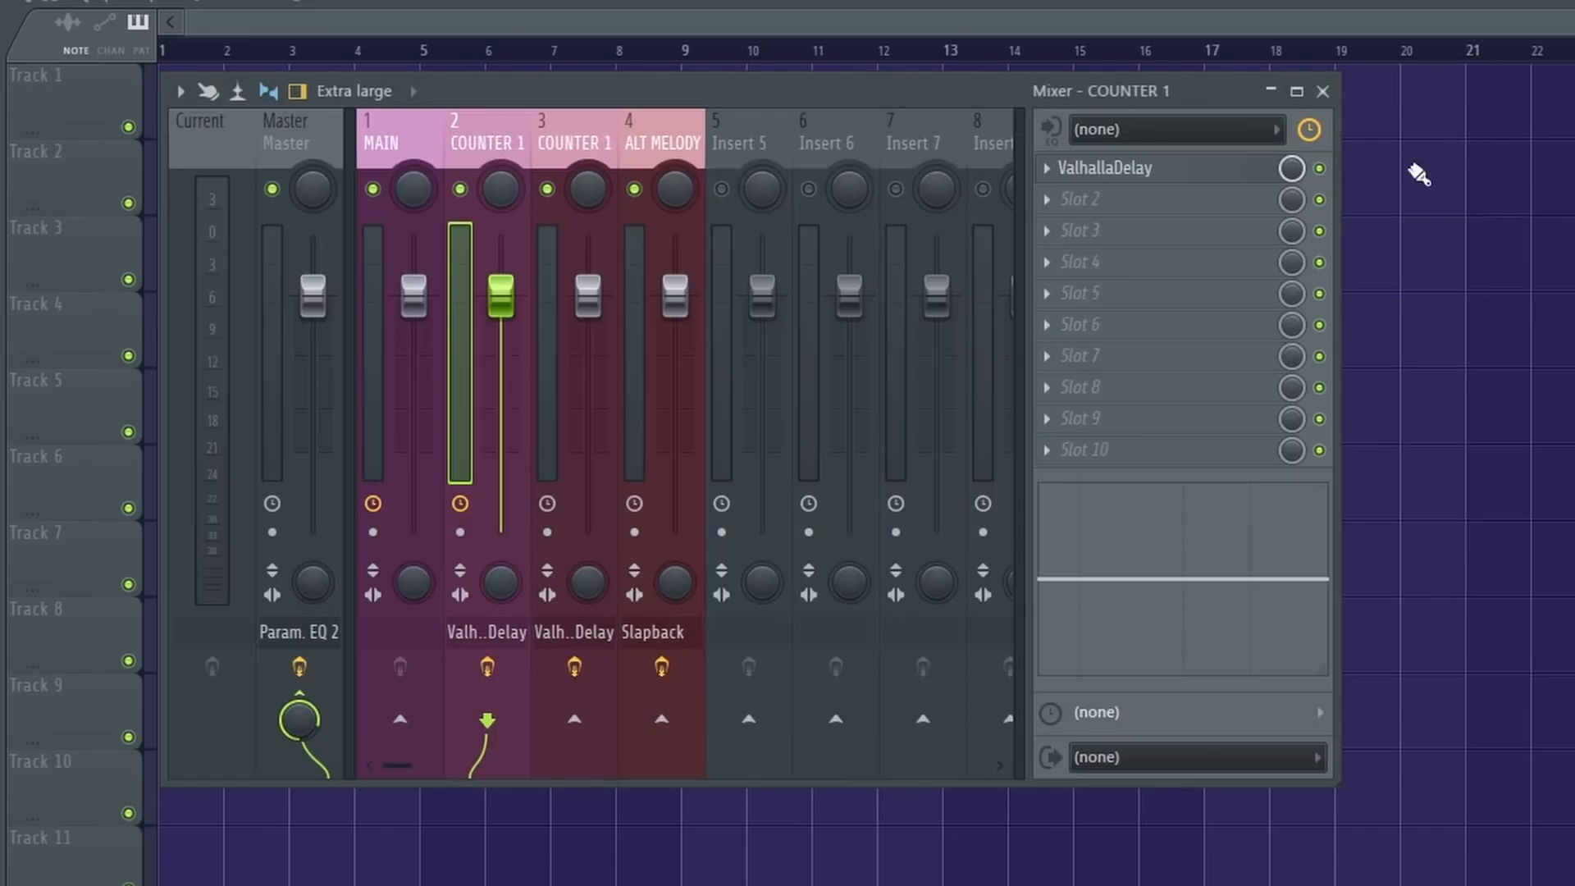
Step: Solo the COUNTER 1 tracks in inserts 2 and 3 in turn, and examine the ValhallaDelay settings on insert 3
right_click(459, 190)
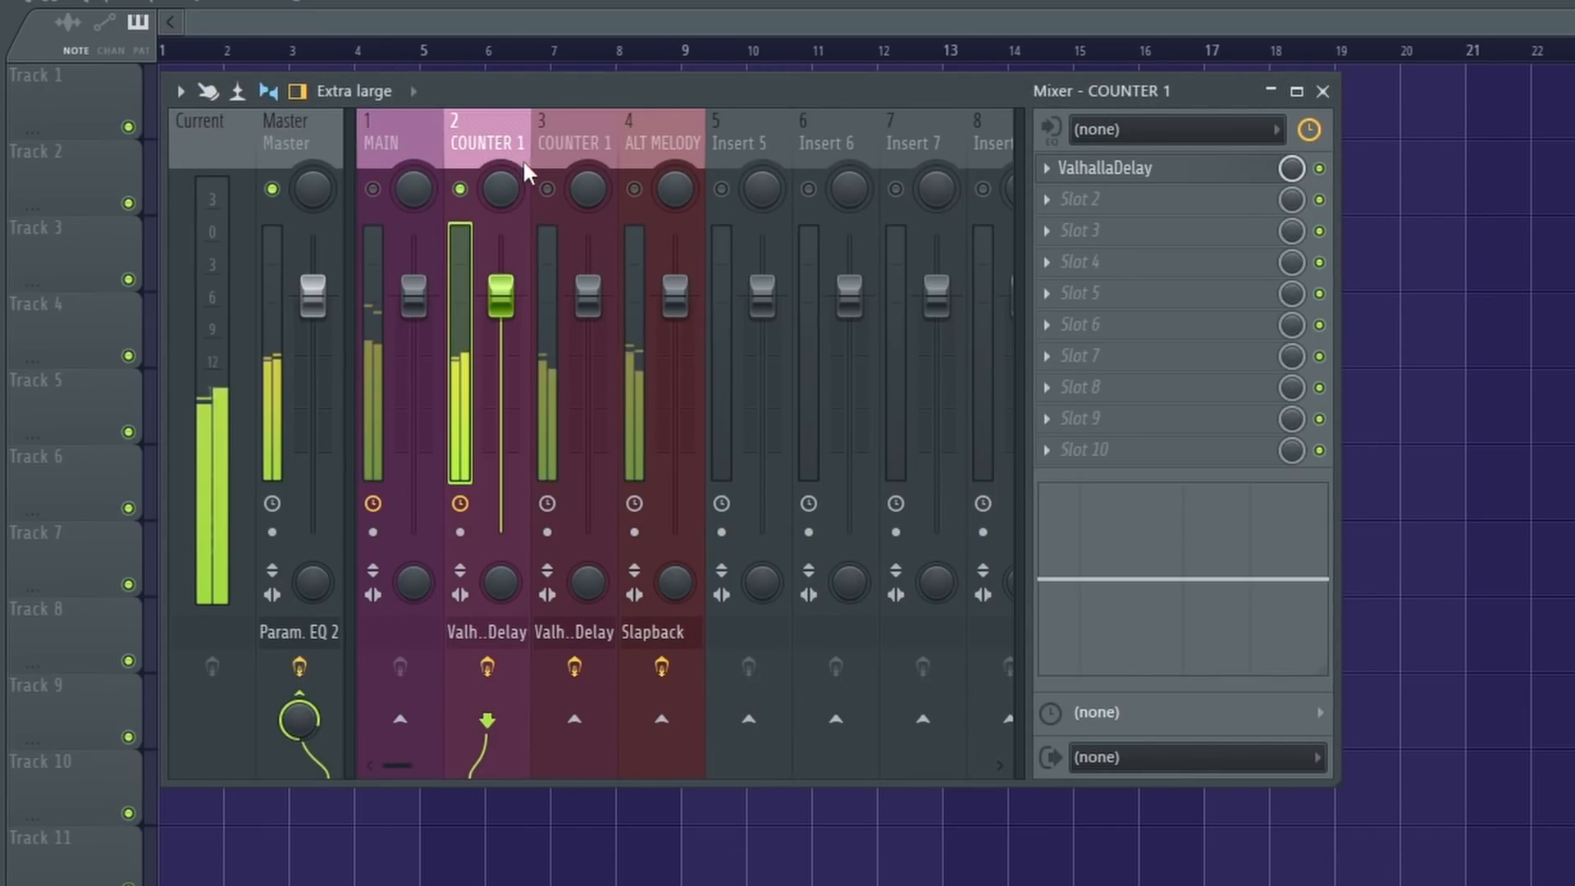
right_click(547, 190)
left_click(1128, 170)
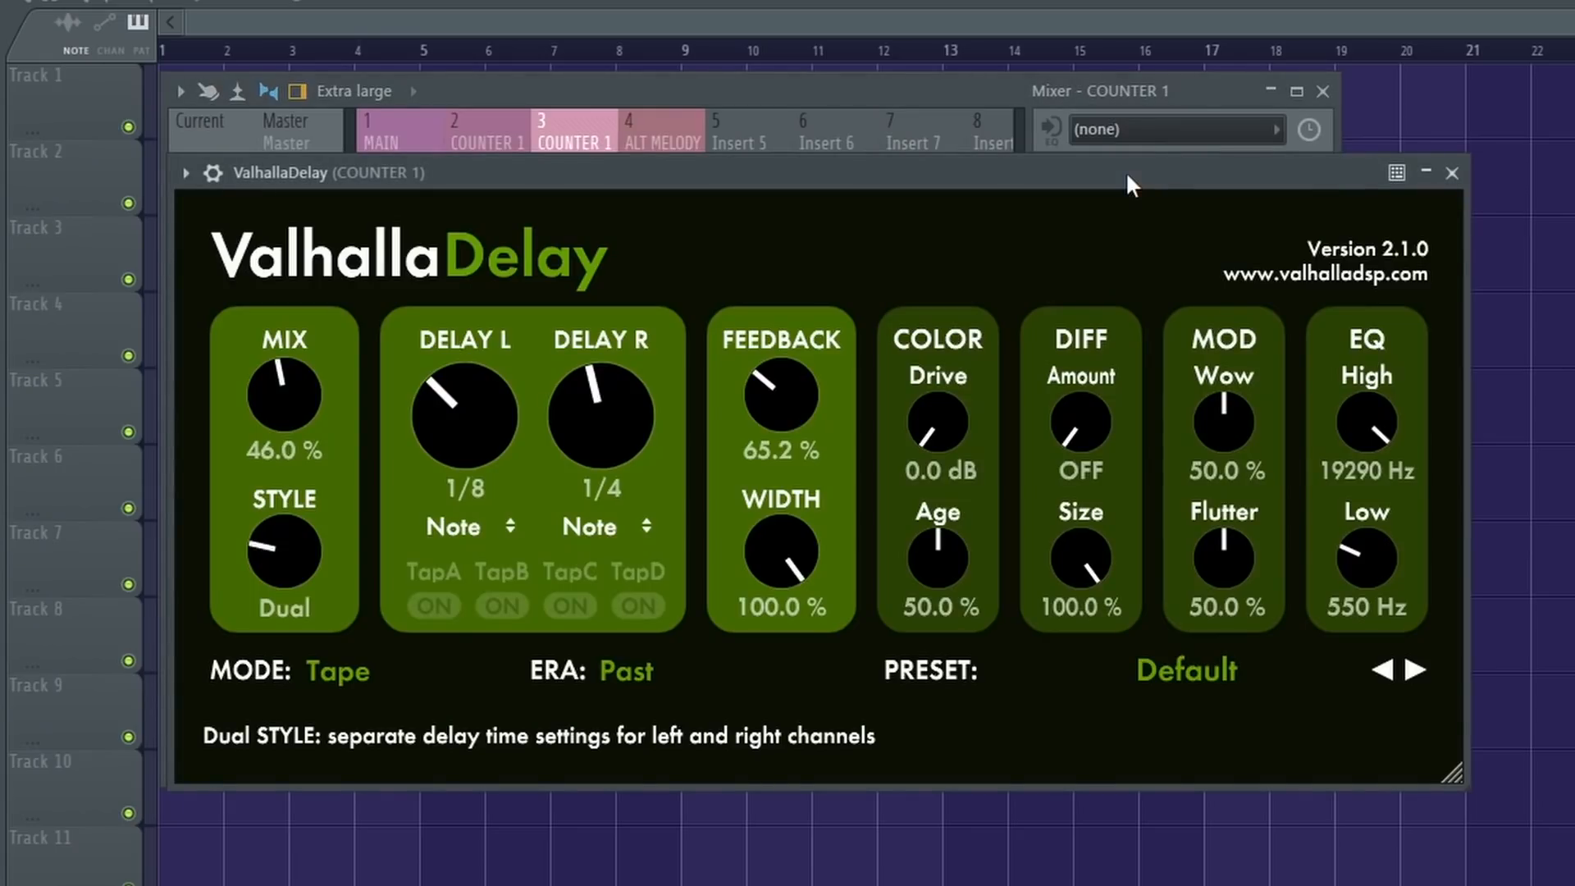
left_click(1453, 173)
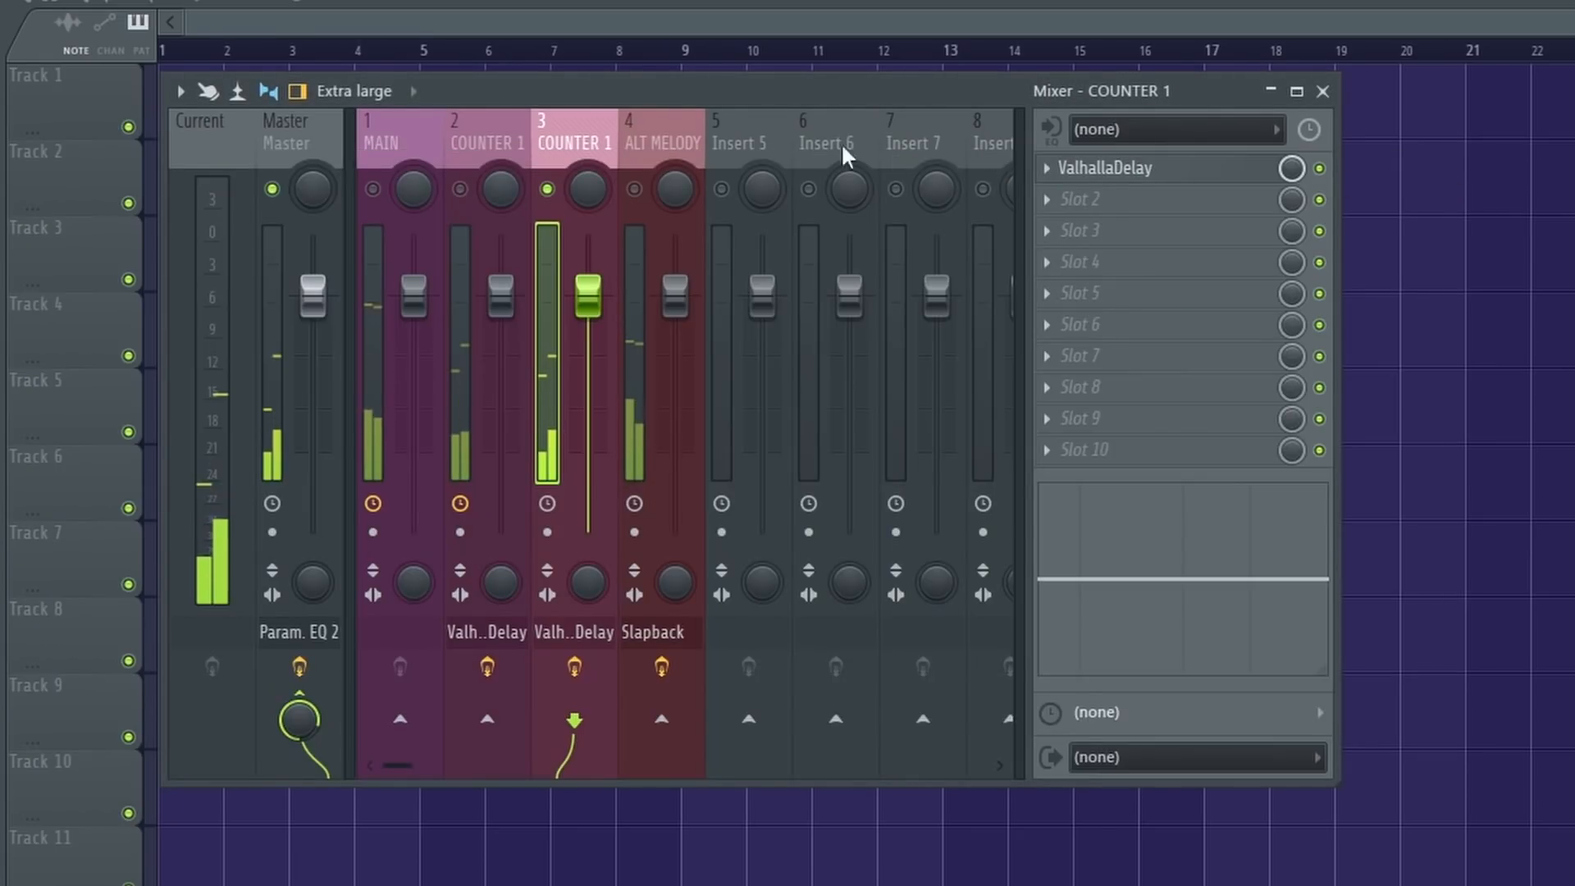
Step: Listen to the ALT MELODY track on its own and examine its Slapback effect
left_click(649, 149)
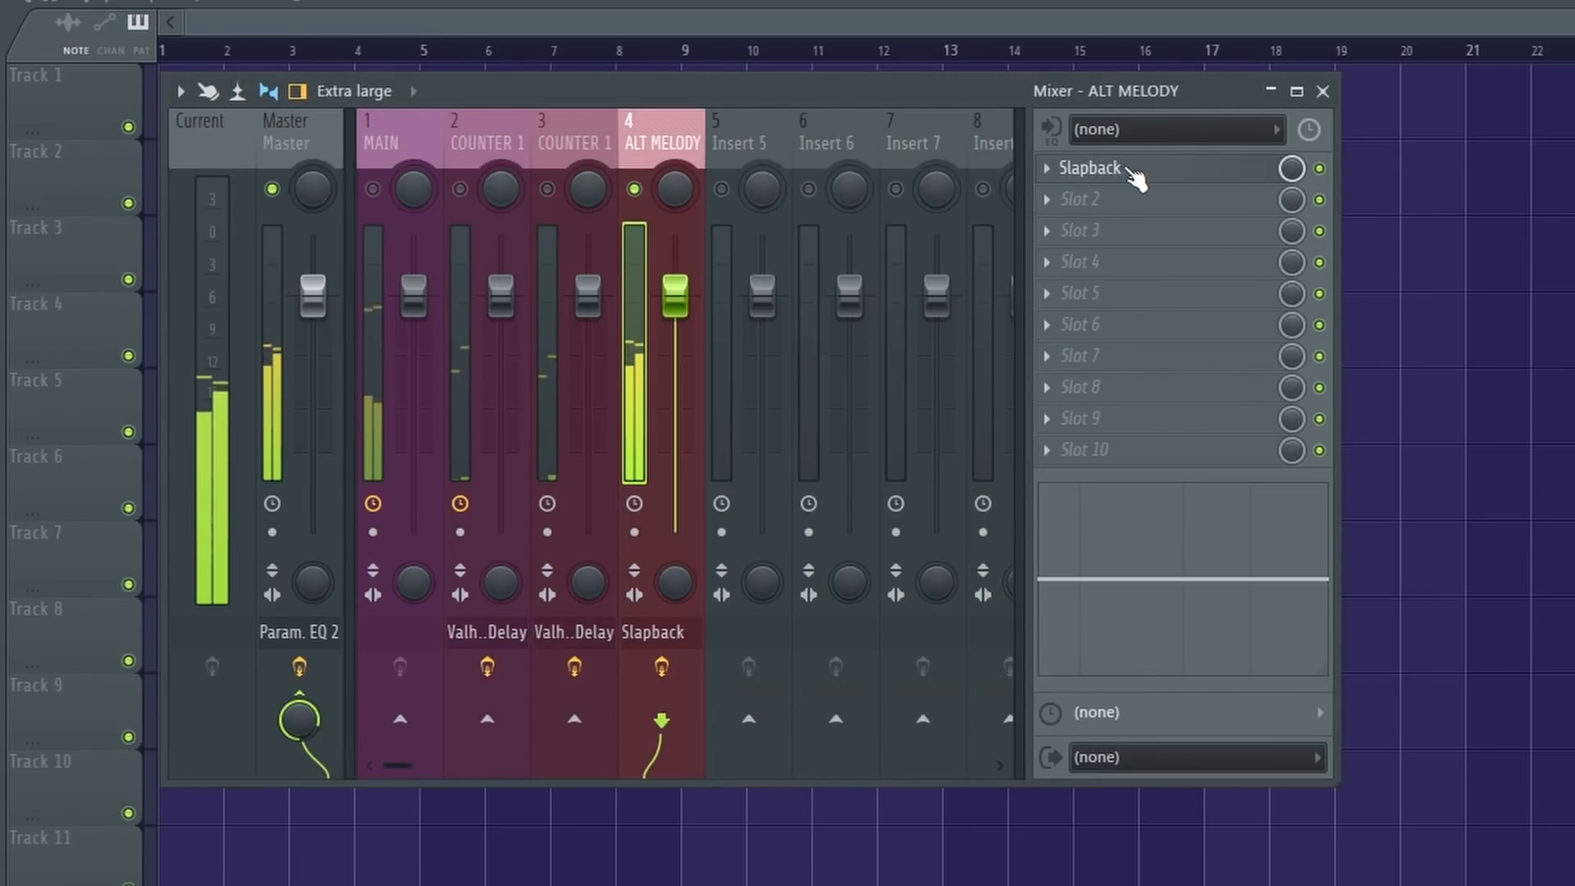
left_click(1131, 168)
left_click(1359, 178)
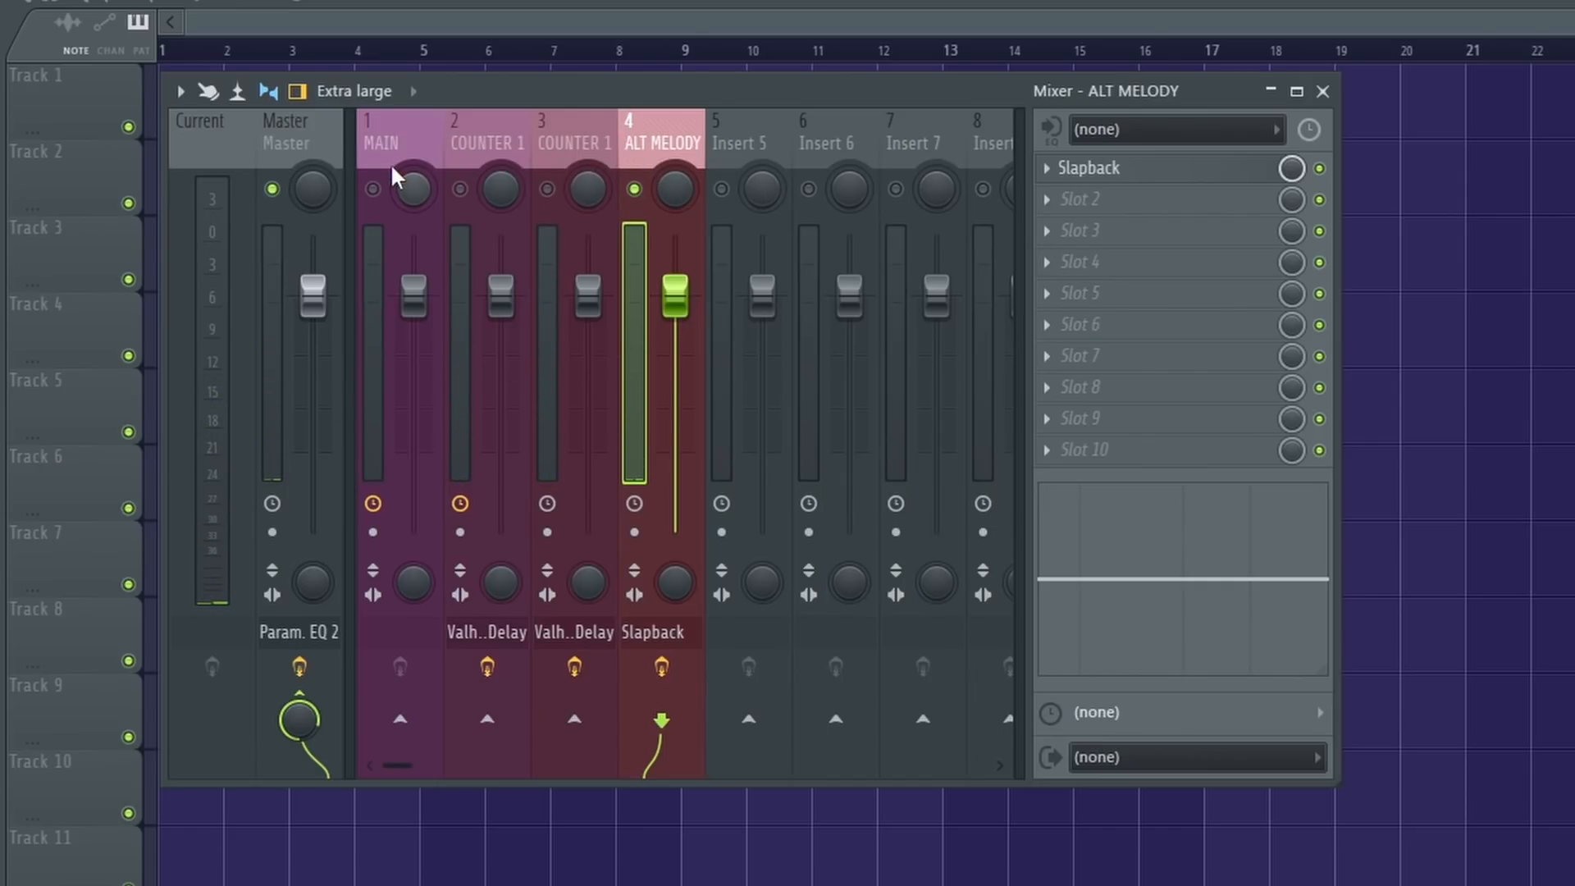
Step: Play the MAIN and ALT MELODY tracks together and lower the MAIN fader to -4.0 dB
left_click_drag(414, 291, 414, 377)
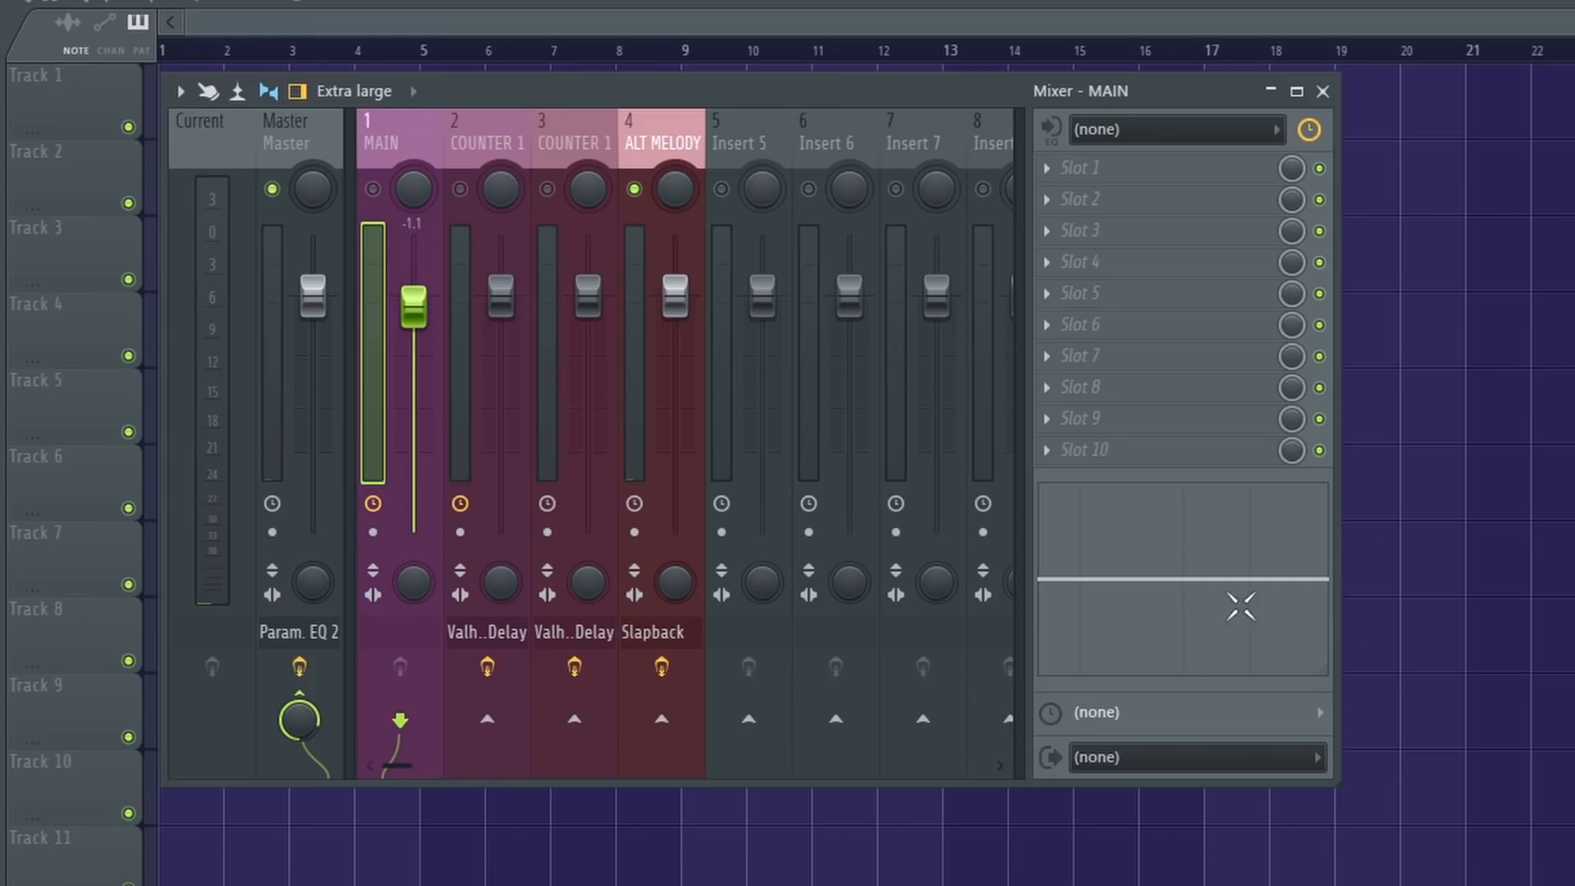
left_click(377, 190)
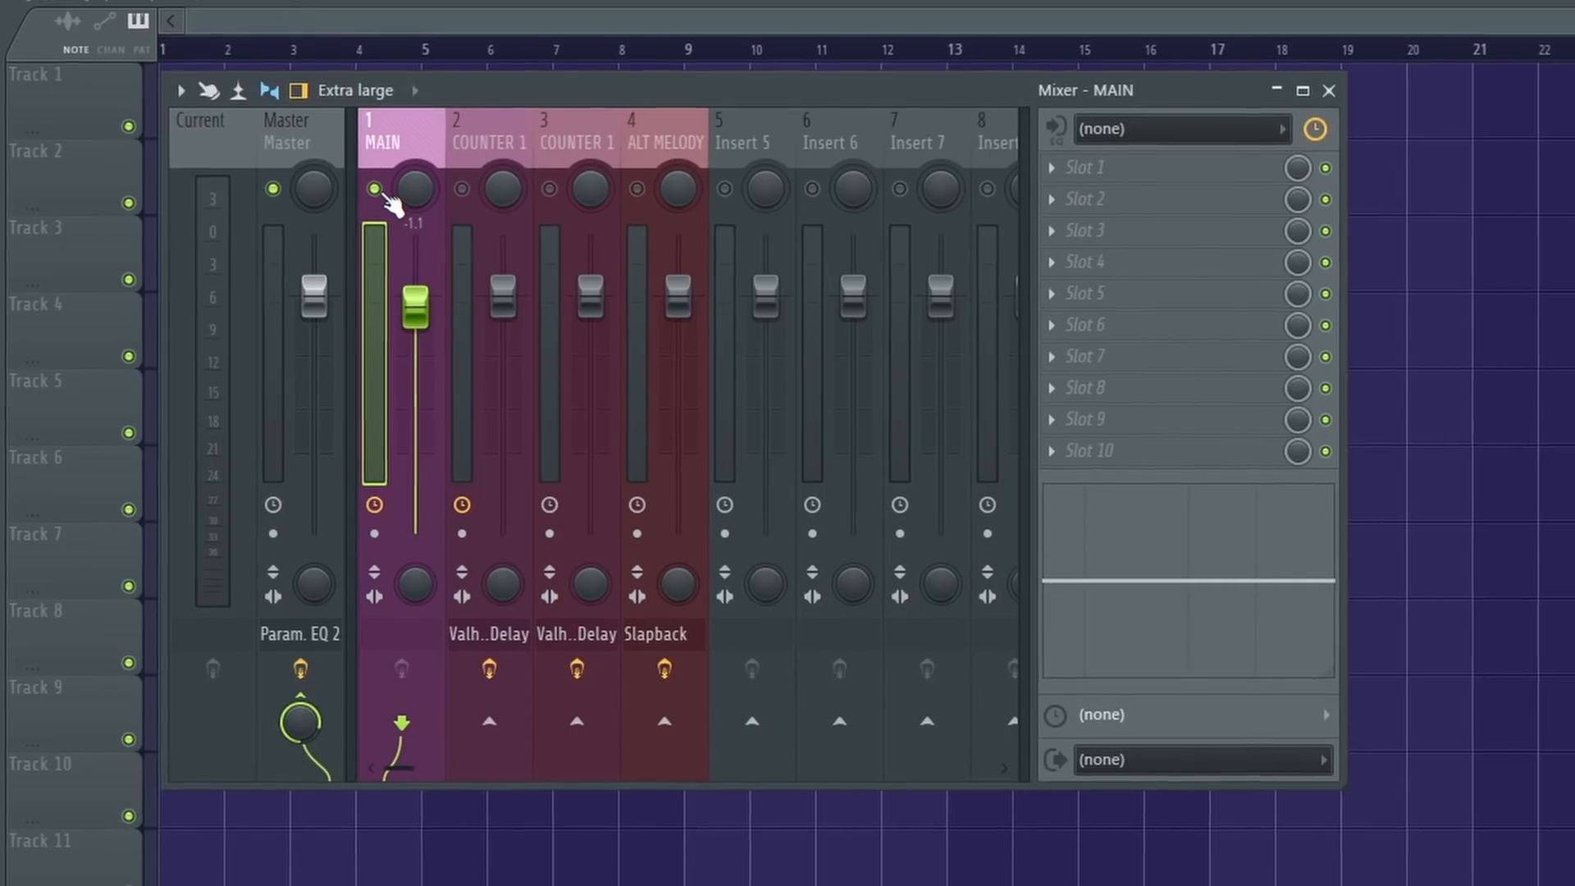
left_click(665, 146)
left_click(415, 142)
key("space")
left_click_drag(427, 303, 440, 345)
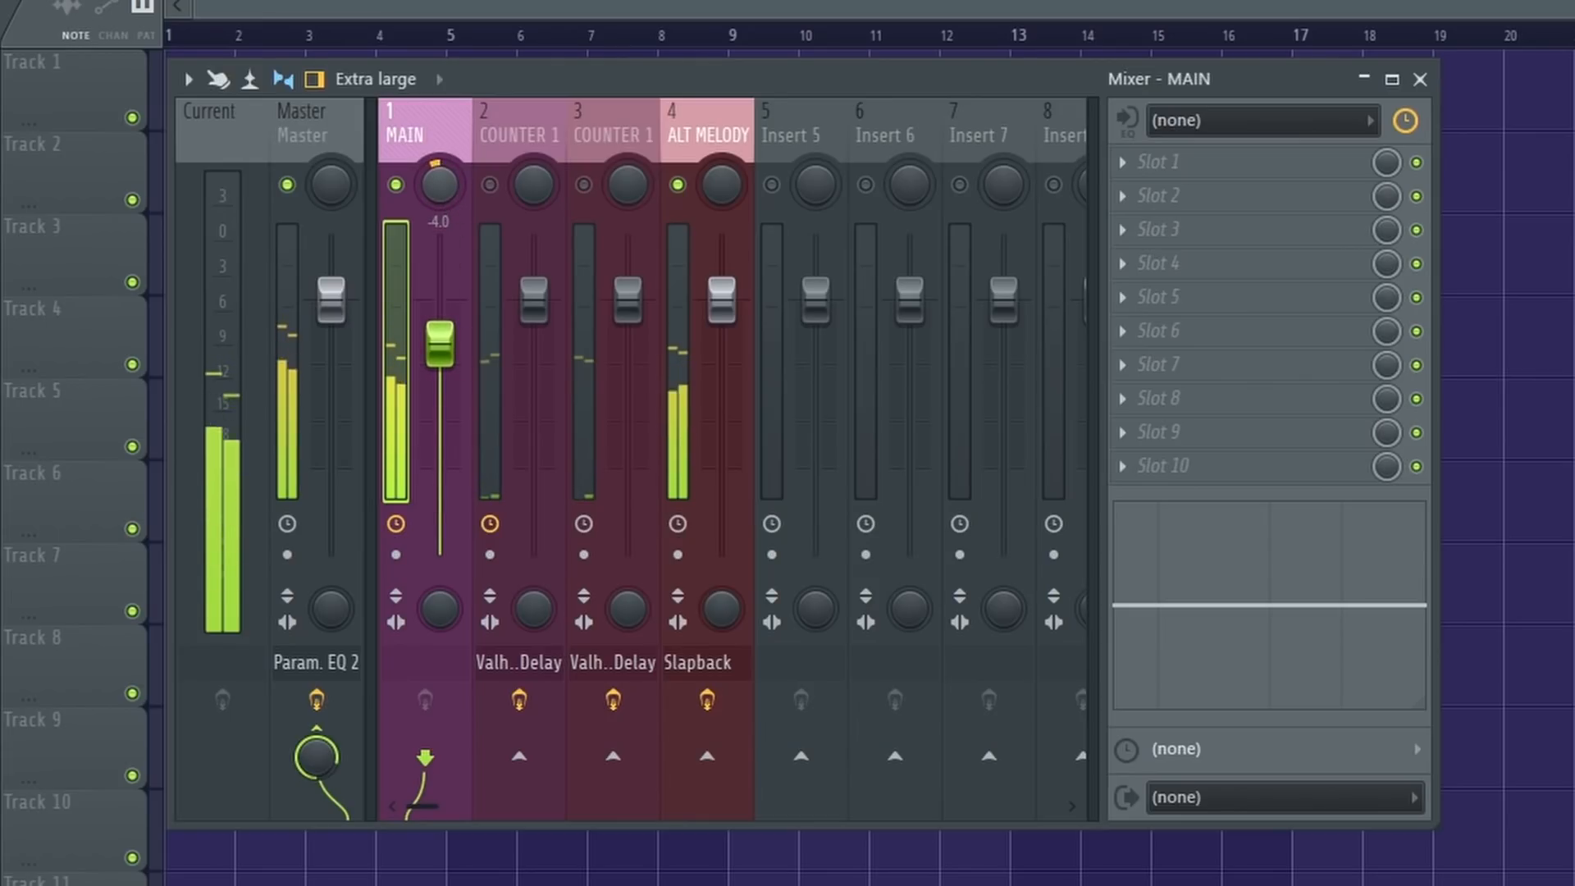
Step: Set the ALT MELODY fader to -3.2 dB and its EQ bands to 1.0 kHz at -18.0, 2.1 kHz at 2.3 and 8.4 kHz at -4.4
left_click(703, 199)
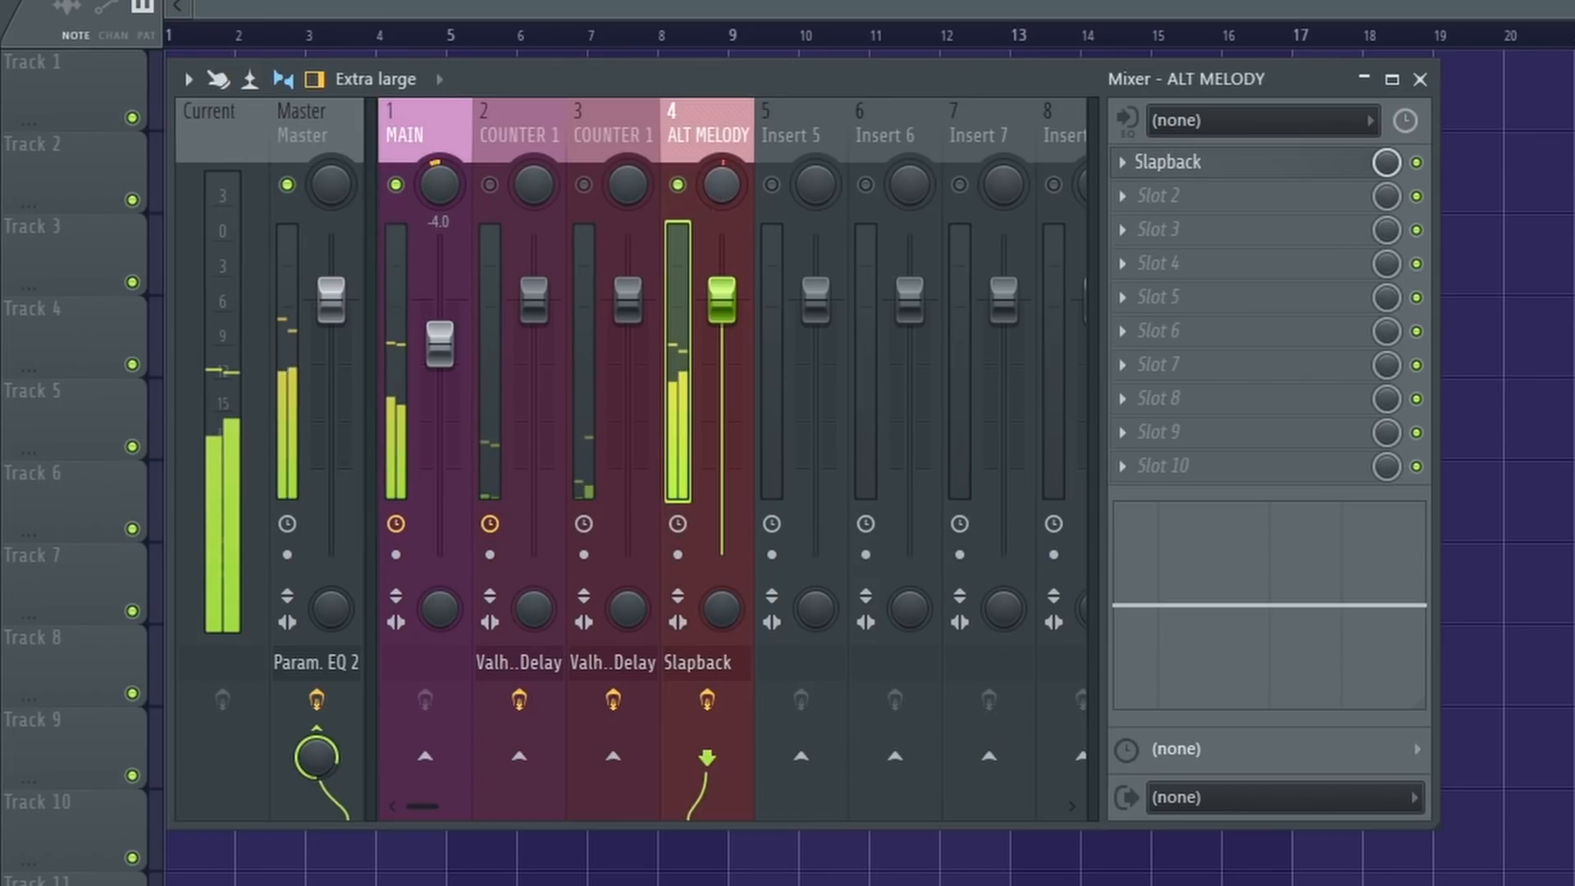
left_click_drag(722, 299, 722, 336)
left_click_drag(1116, 701, 1235, 694)
left_click_drag(1379, 663, 1374, 632)
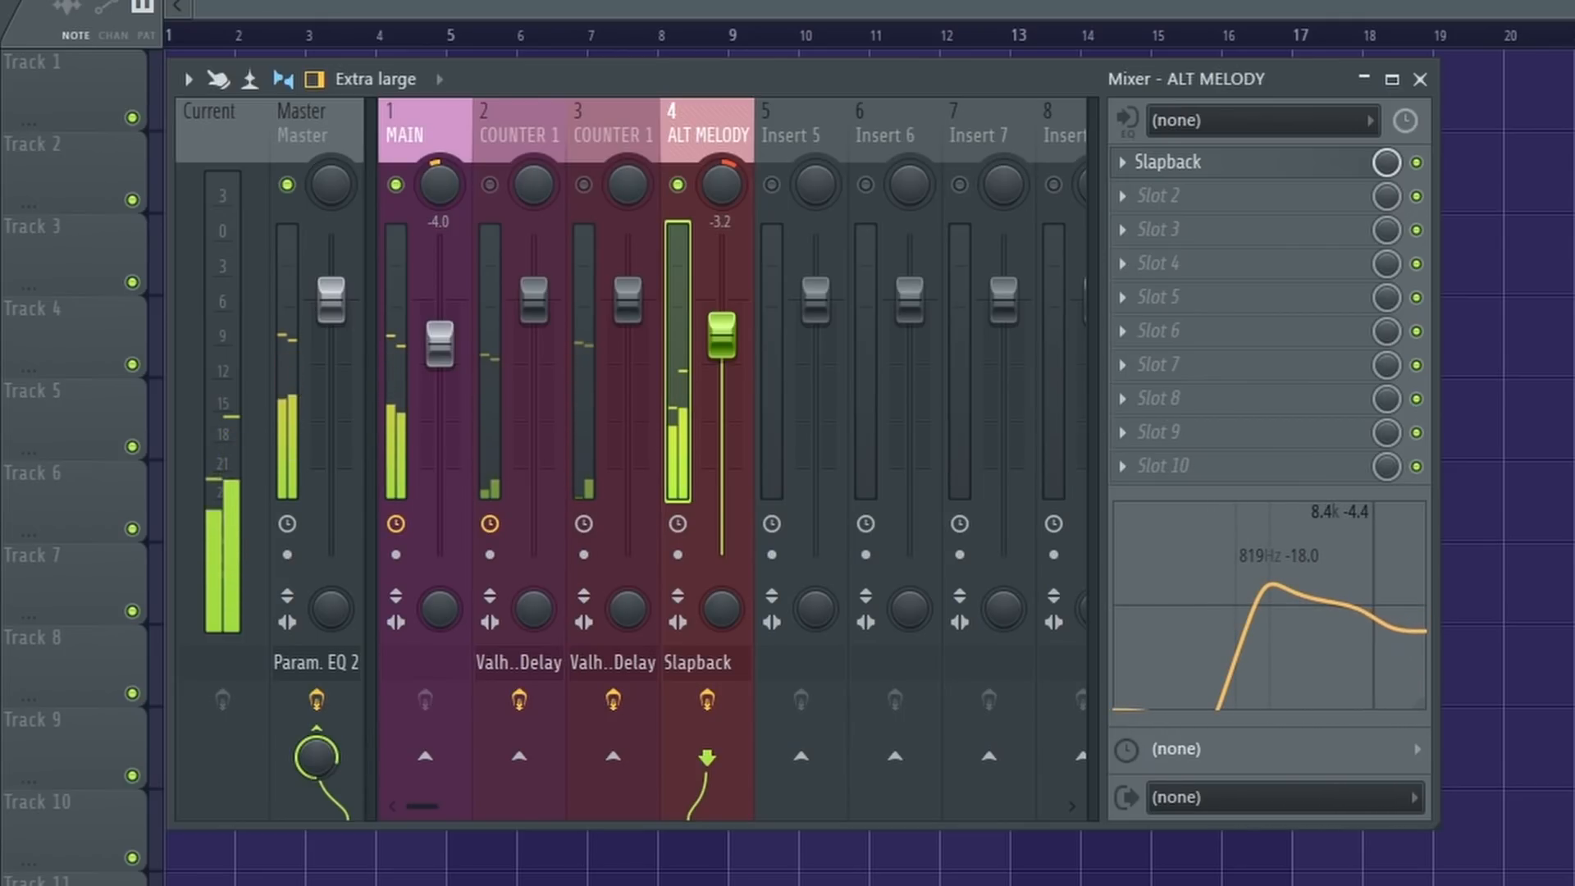
mouse_move(1255, 703)
left_mouse_down()
mouse_move(1208, 707)
mouse_move(1247, 705)
left_mouse_up()
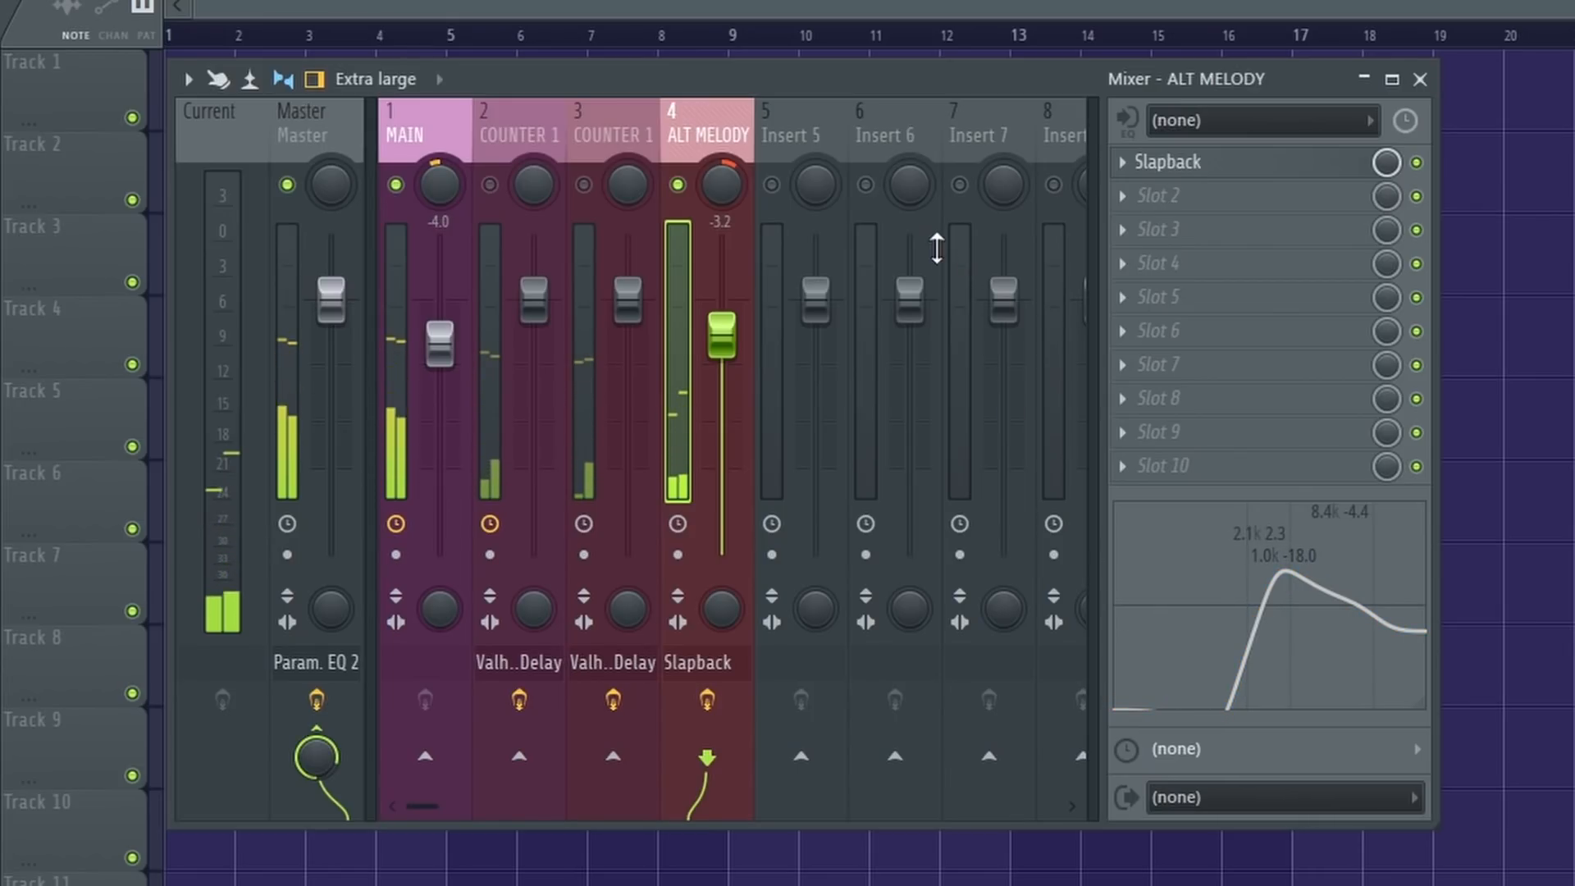
Step: Roll off both ends of the MAIN track's EQ, with the low band at 258 Hz and the high band at 6.4 kHz, both -18.0
left_click(423, 136)
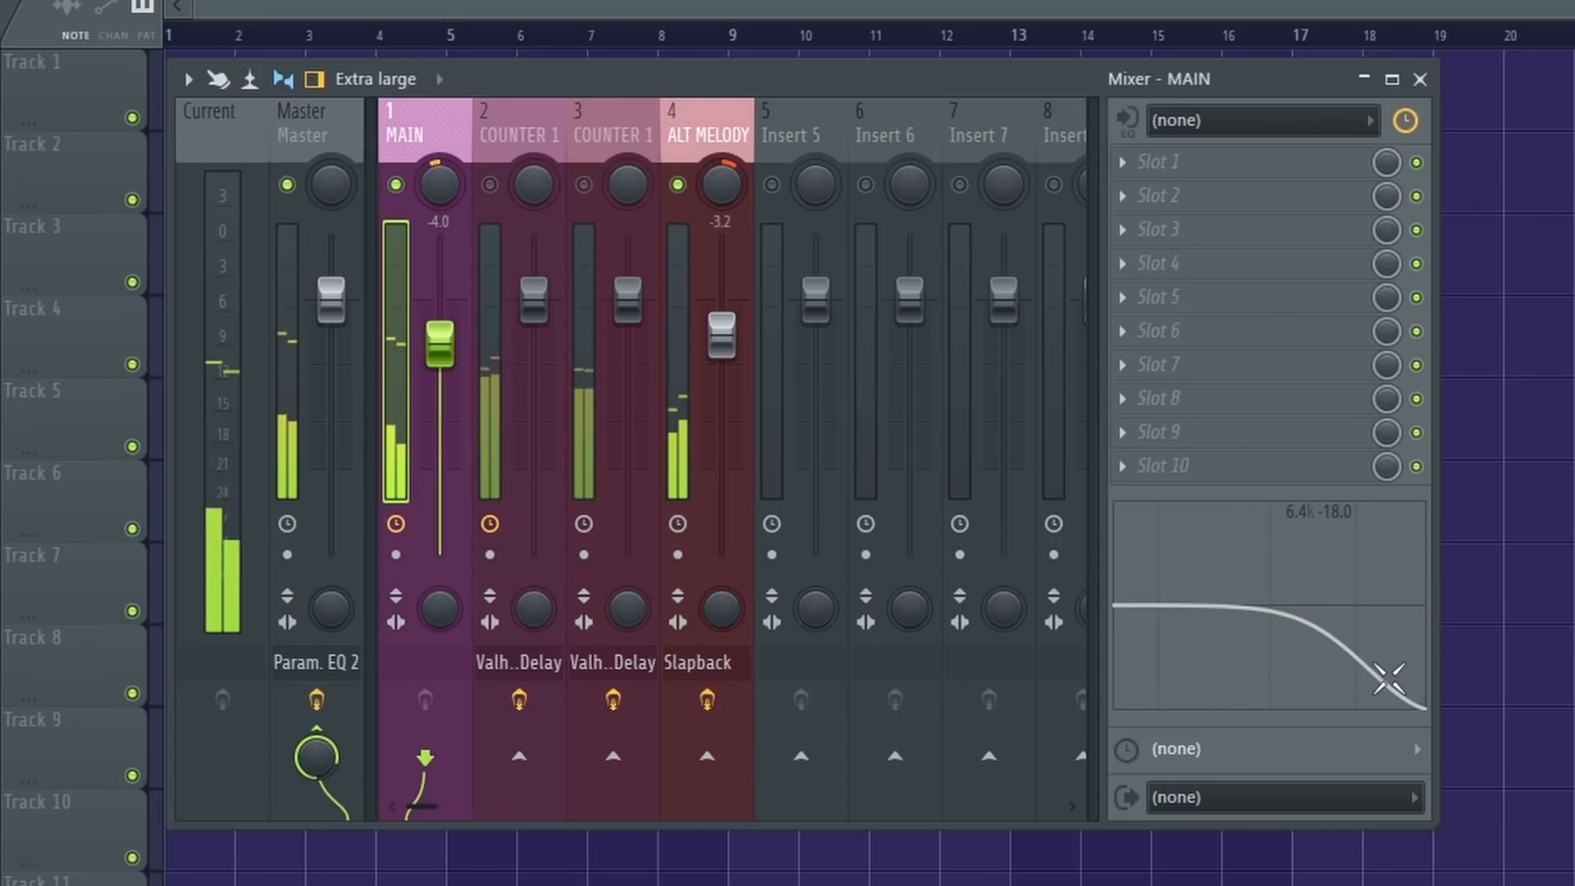
left_click_drag(1386, 680, 1405, 681)
left_click_drag(1158, 607, 1229, 664)
left_click_drag(1389, 685, 1378, 685)
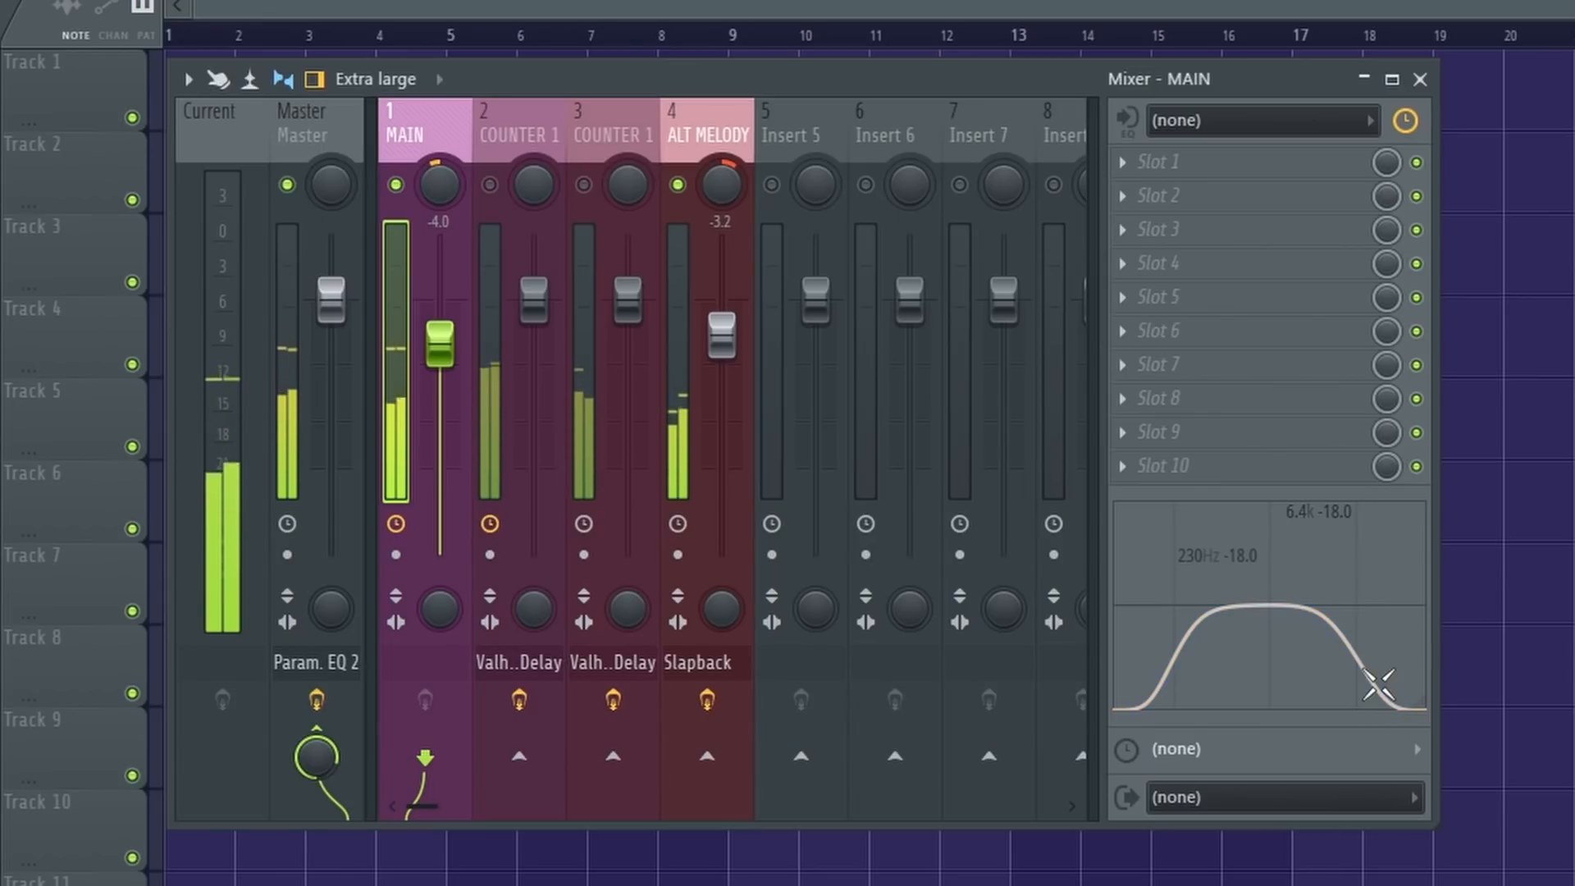
left_click_drag(1171, 680, 1176, 681)
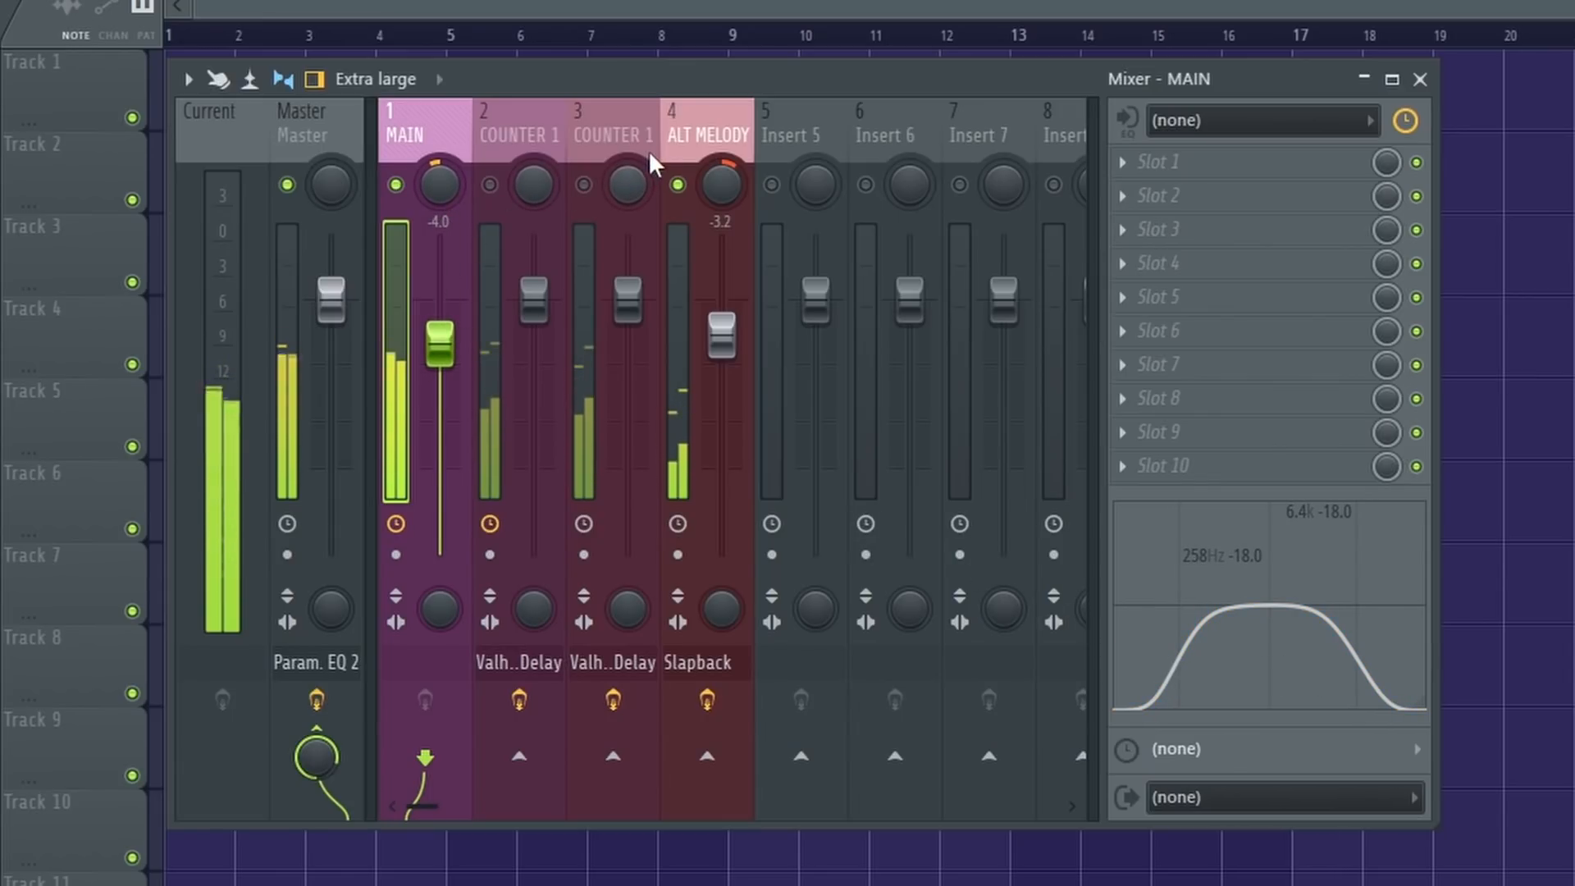
Step: Bring in the COUNTER 1 track in insert 2 with a slight pan offset and its fader at -4.0 dB
left_click(498, 189)
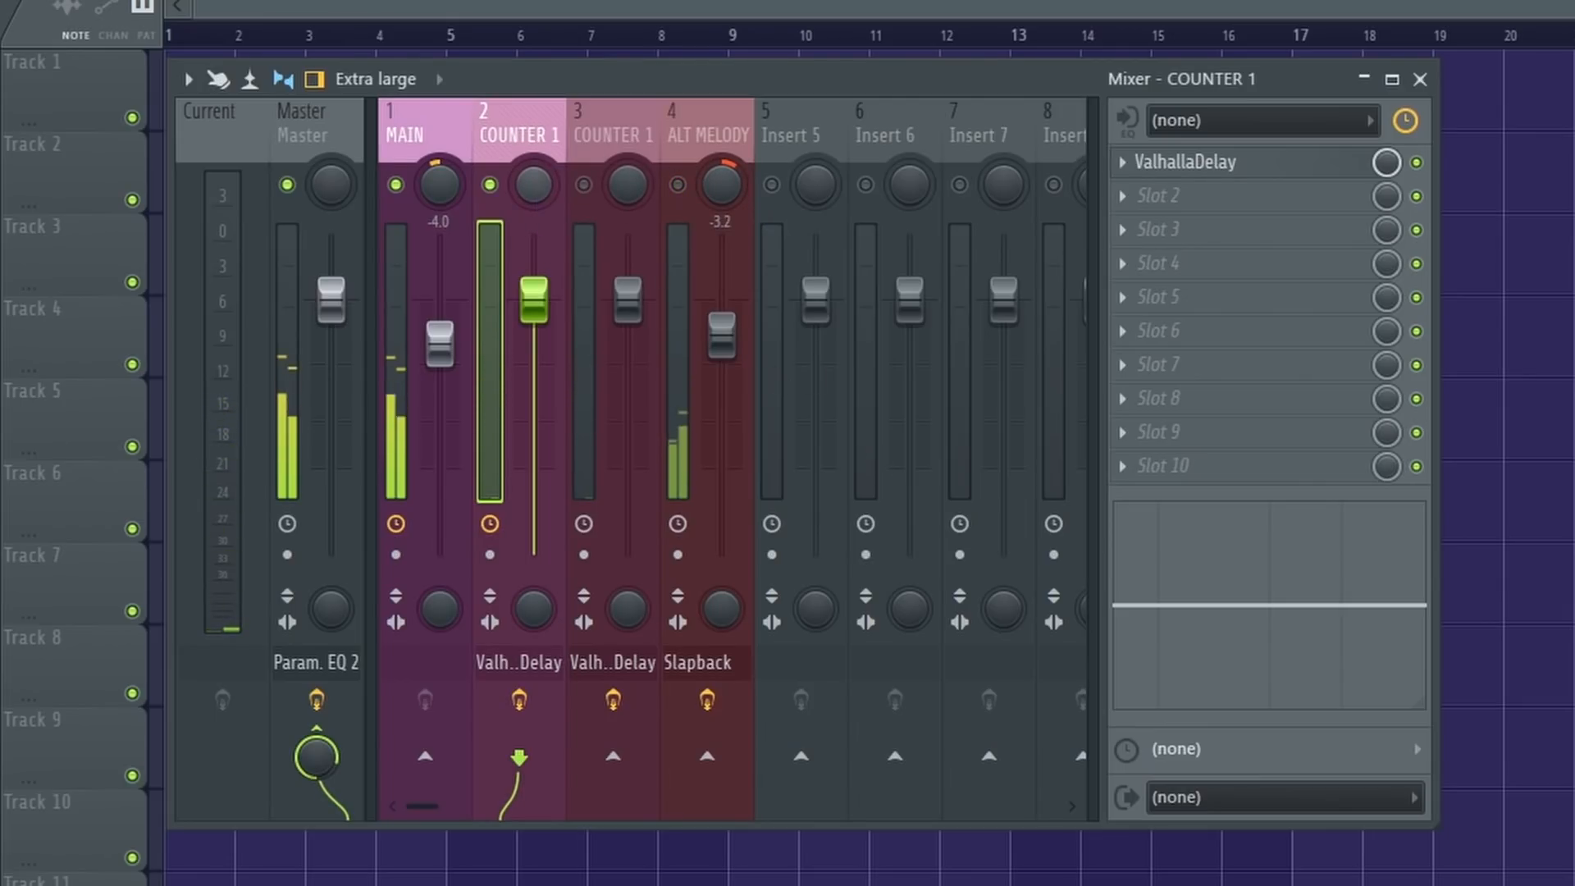
left_click_drag(534, 185, 535, 177)
left_click_drag(535, 309, 535, 353)
Step: Cut insert 2's lows around 350 Hz at -18.0, boost 2.8 kHz by 5.7, and set its fader to -4.6 dB
left_click_drag(1109, 624, 1284, 650)
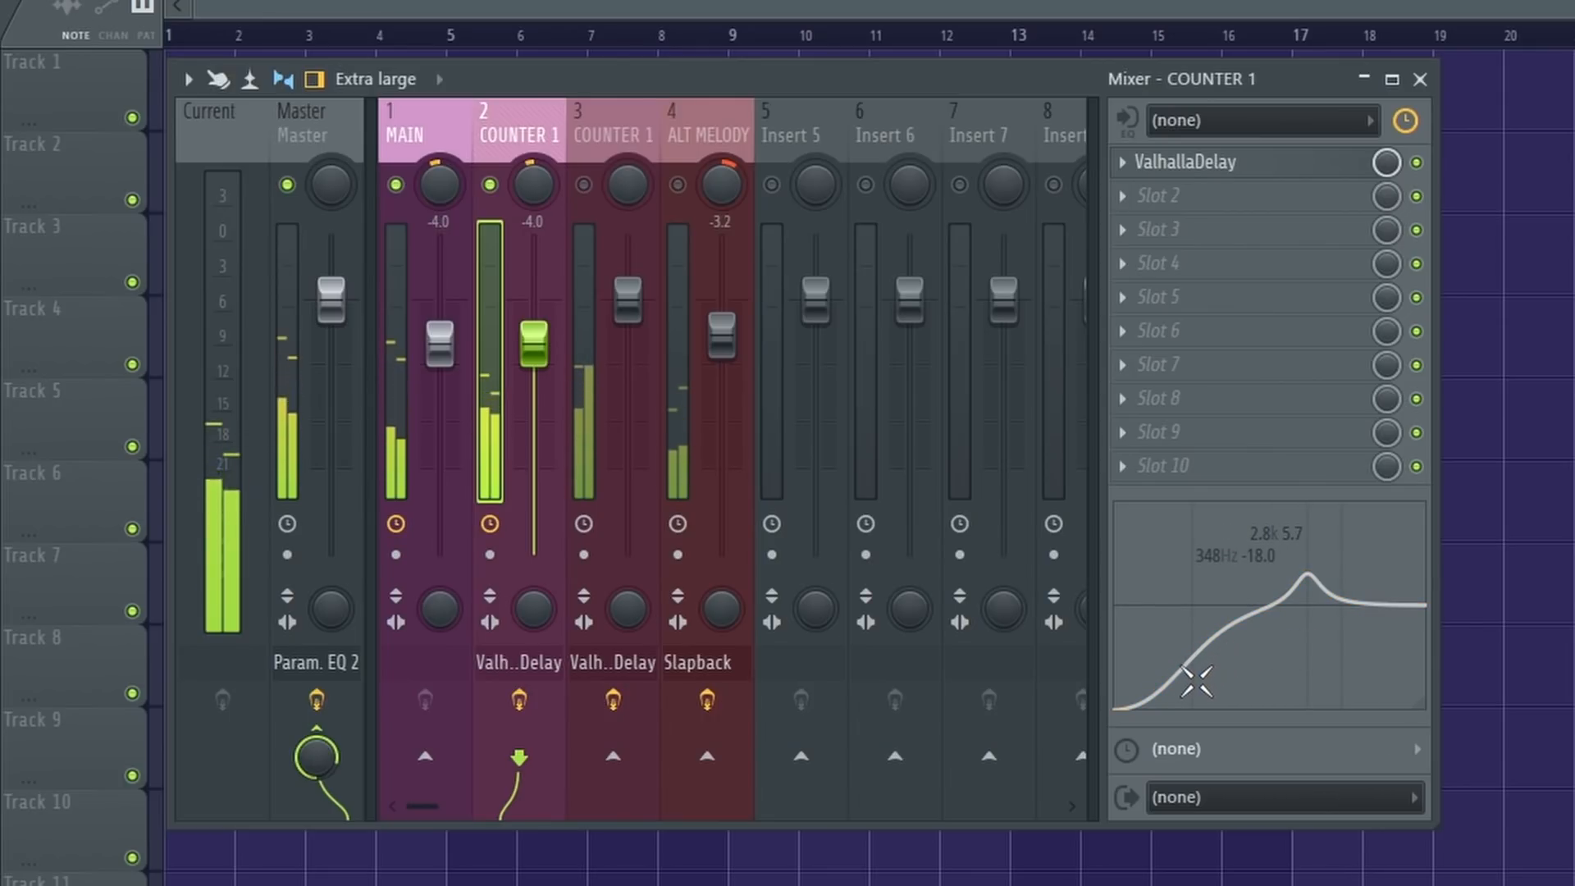
left_click_drag(1197, 682, 1203, 682)
left_click_drag(556, 358, 545, 380)
Step: Bring in the COUNTER 1 track in insert 3 with its fader at -7.4 dB, and set the MAIN fader to -3.7 dB
left_click(404, 345)
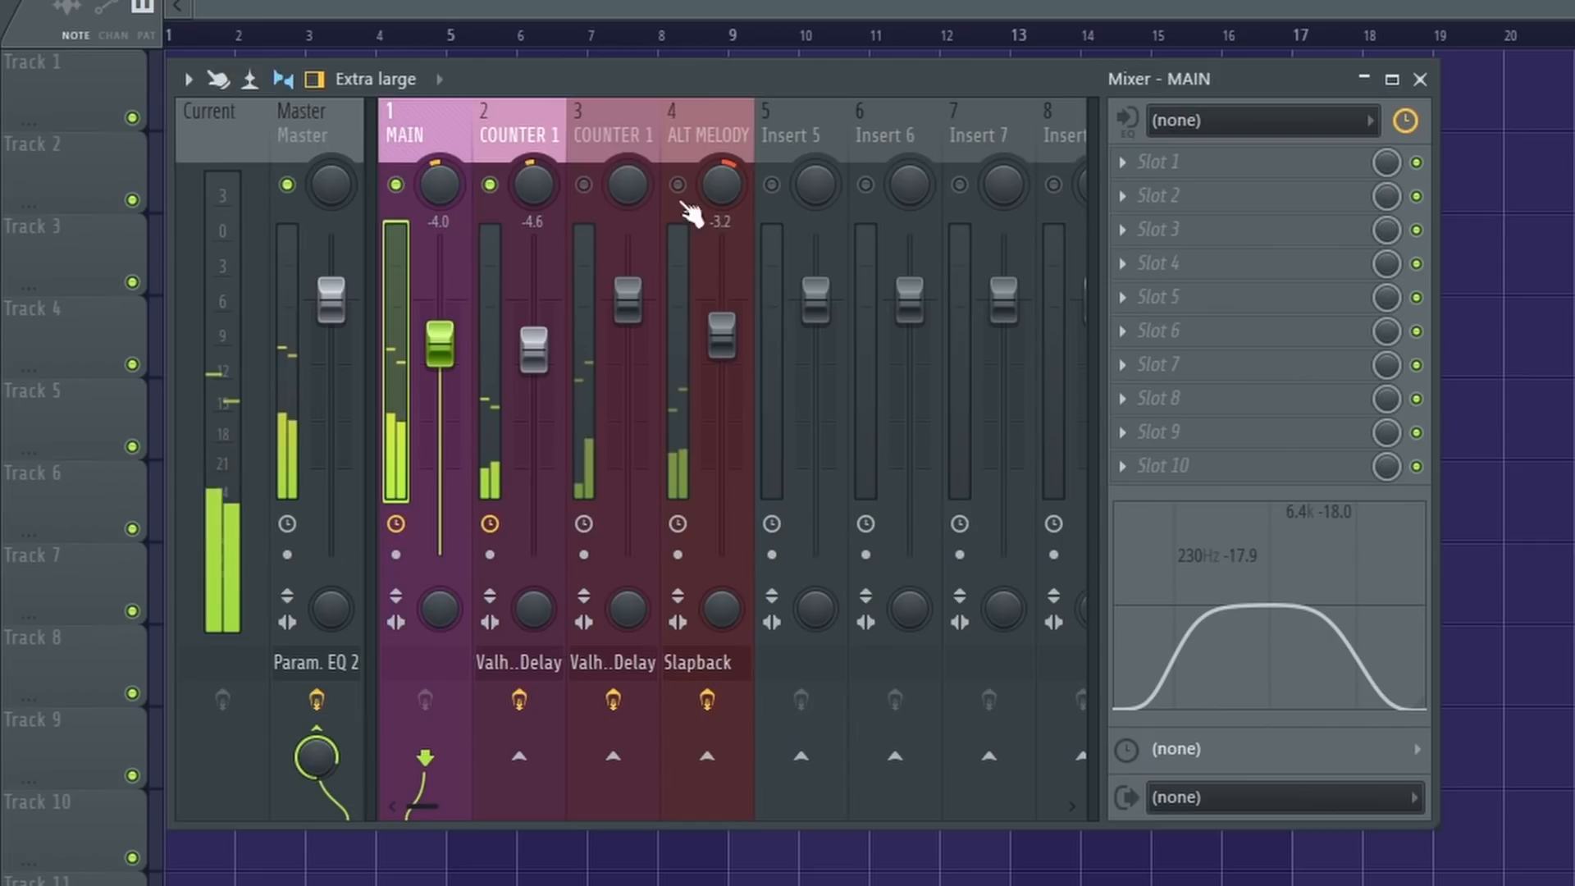
left_click(605, 168)
left_click(587, 186)
left_click_drag(646, 304, 628, 378)
left_click_drag(440, 344, 440, 340)
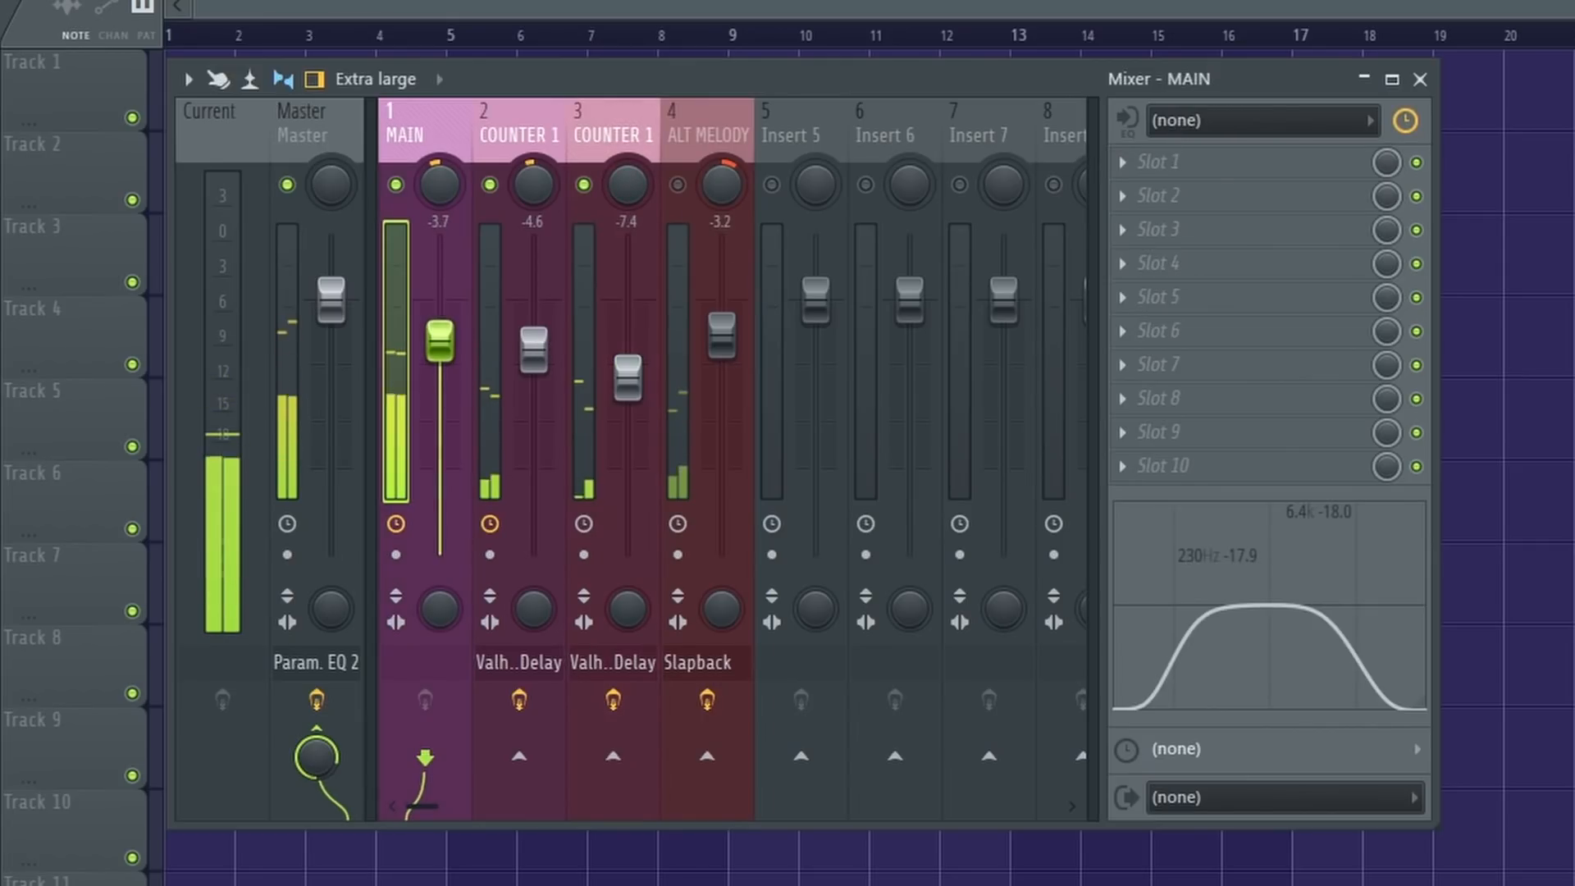
Step: Set the COUNTER 1 faders to -3.9 dB and -6.1 dB, and shape insert 3's EQ to -18.0 at 348 Hz and 5.7 at 4.0 kHz
left_click(545, 371)
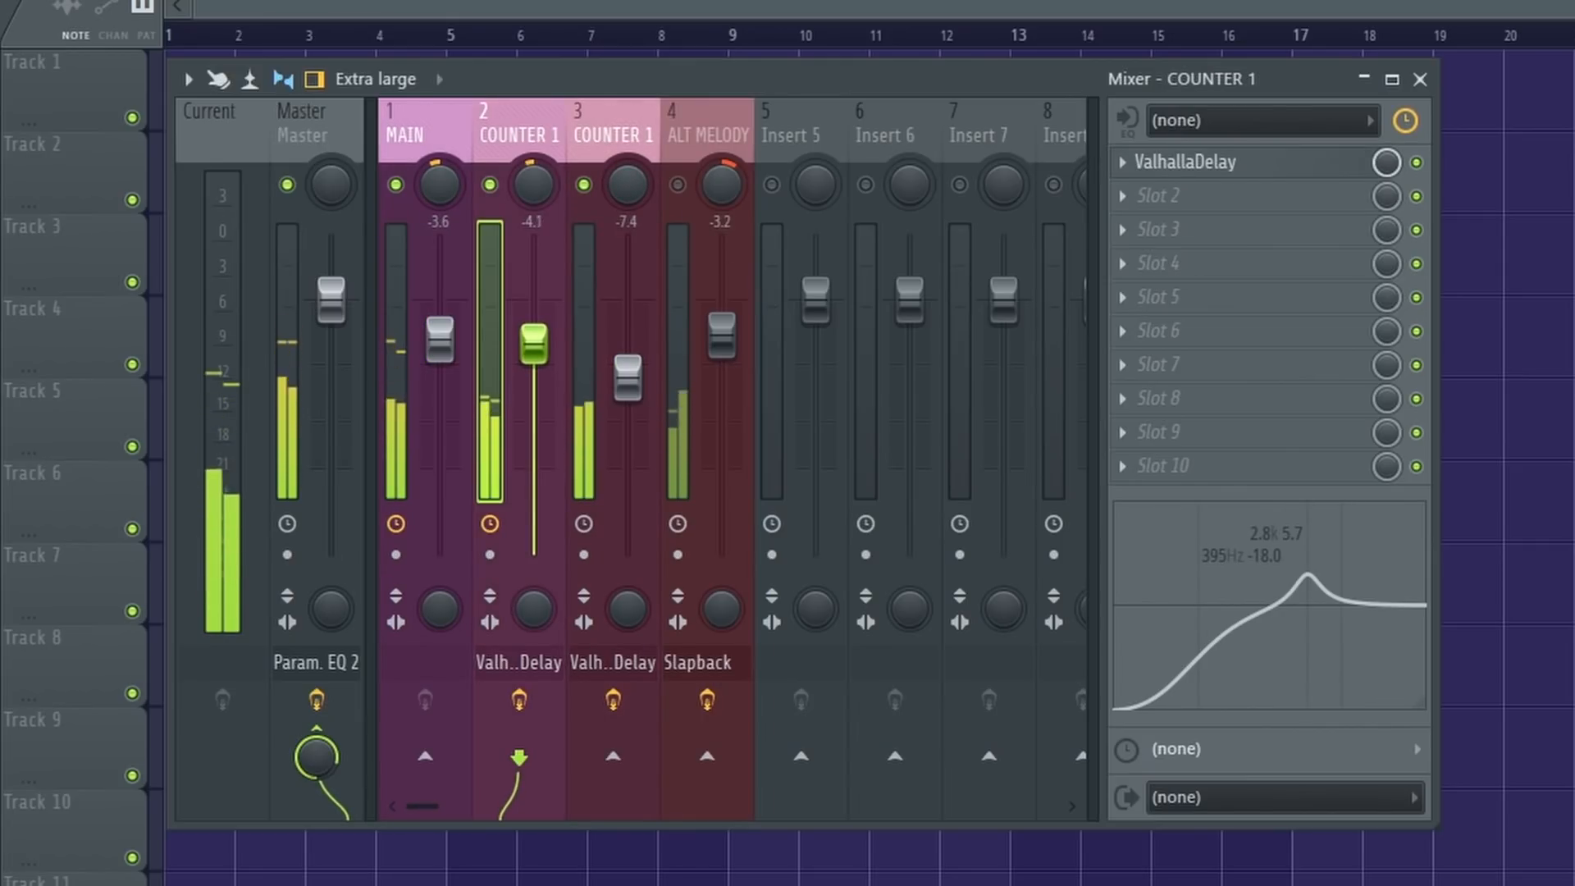
left_click_drag(628, 377, 627, 365)
left_click_drag(1230, 597, 1328, 570)
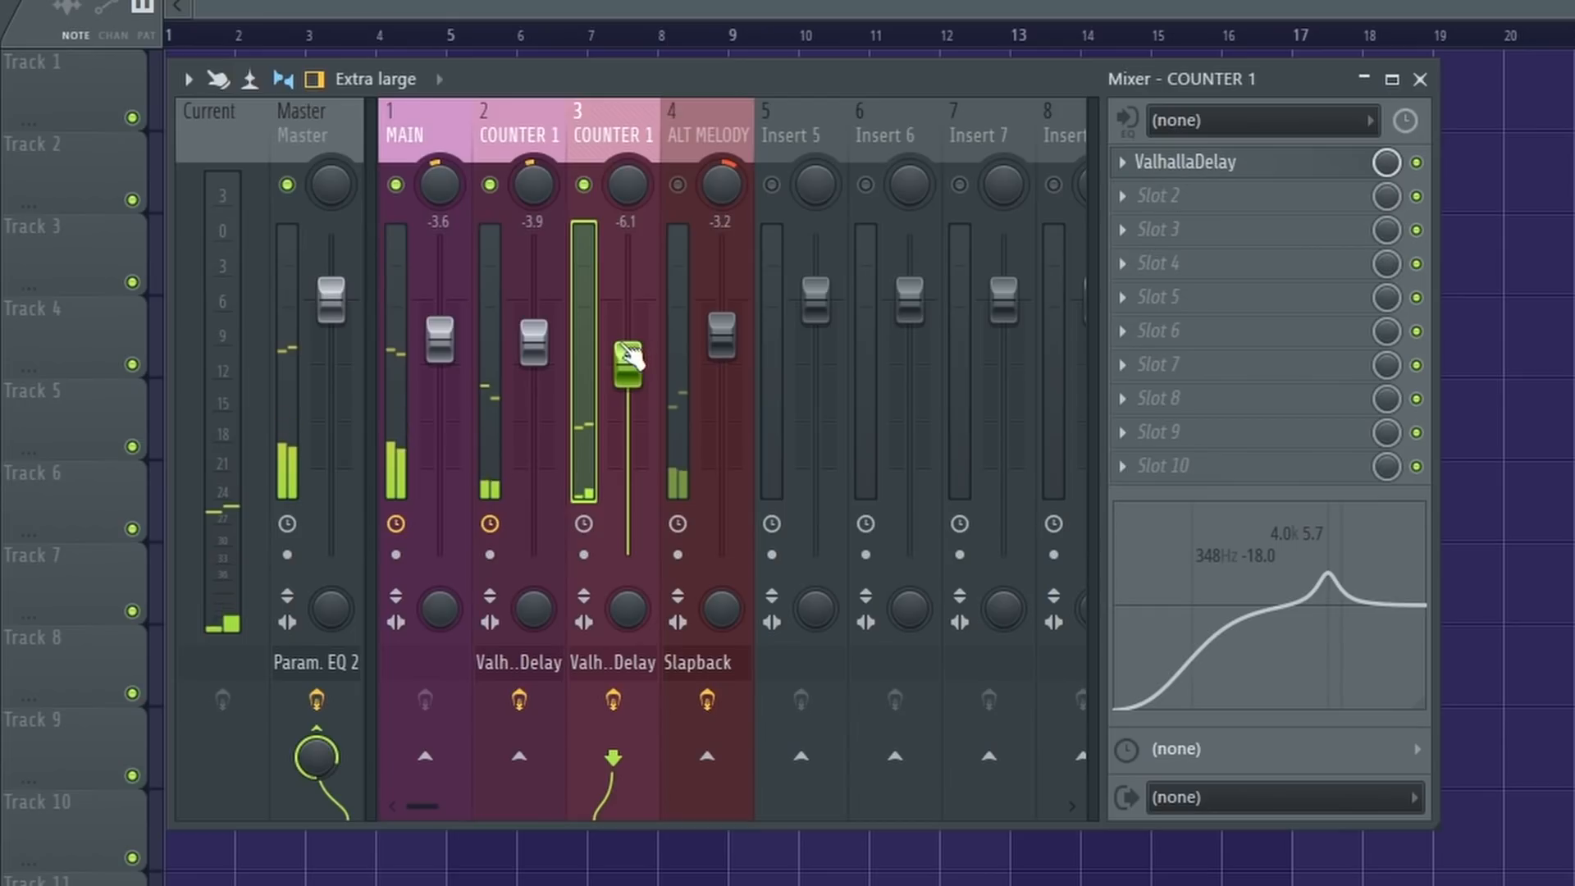
Step: Lower the high-end roll-off in the MAIN track's EQ to 3.7 kHz at -18.0
left_click(450, 347)
mouse_move(1368, 686)
left_mouse_down()
mouse_move(1294, 686)
mouse_move(1341, 686)
left_mouse_up()
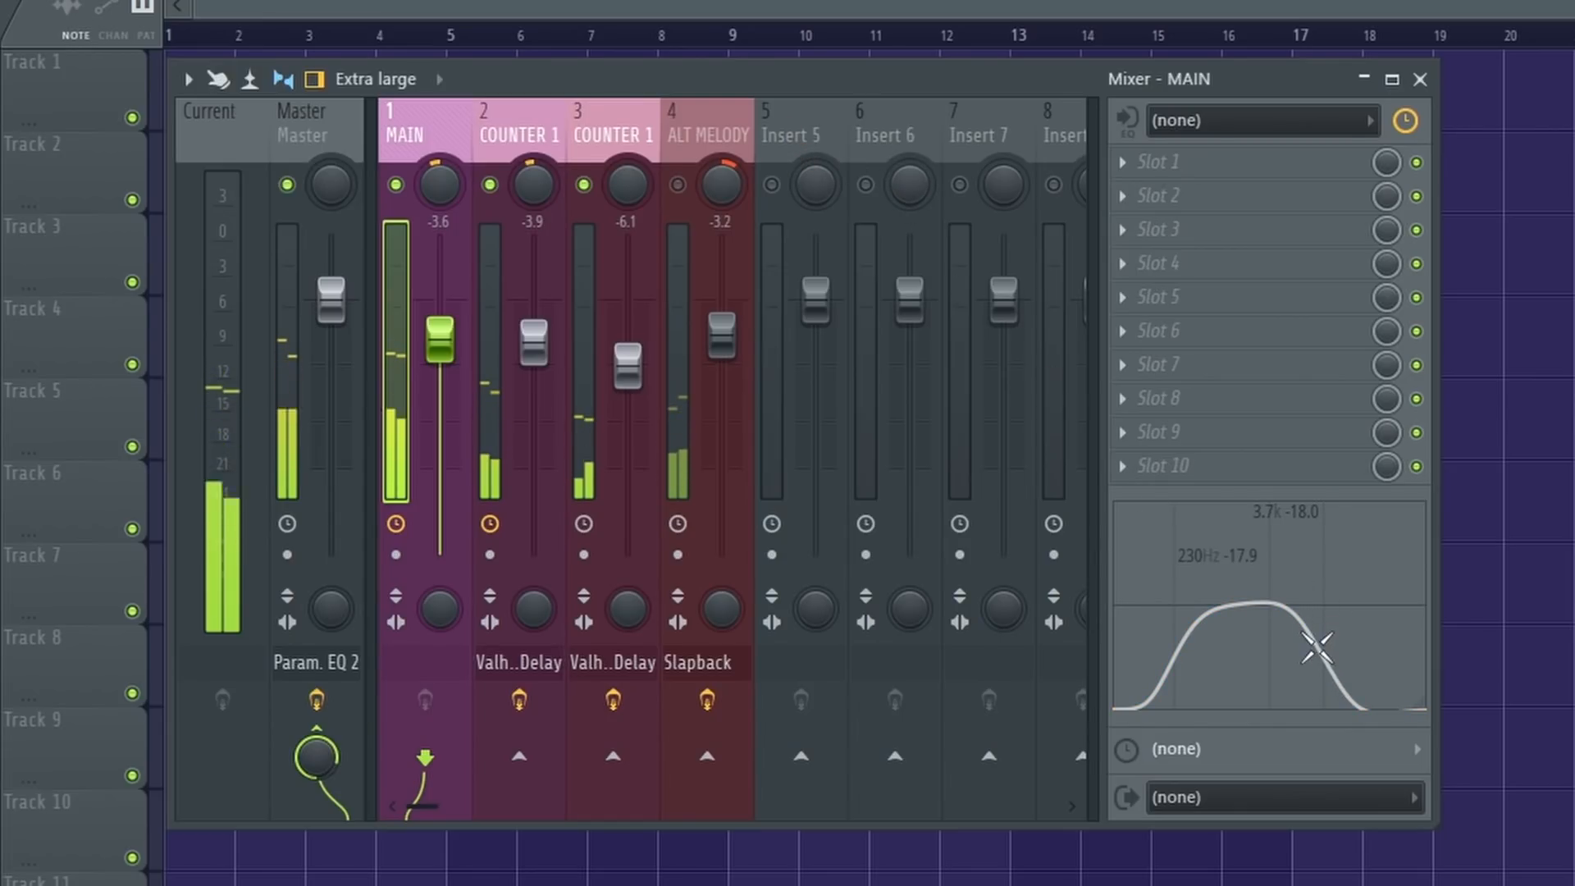
Step: Bring in the ALT MELODY track in insert 4 and mute both COUNTER 1 tracks
left_click(681, 115)
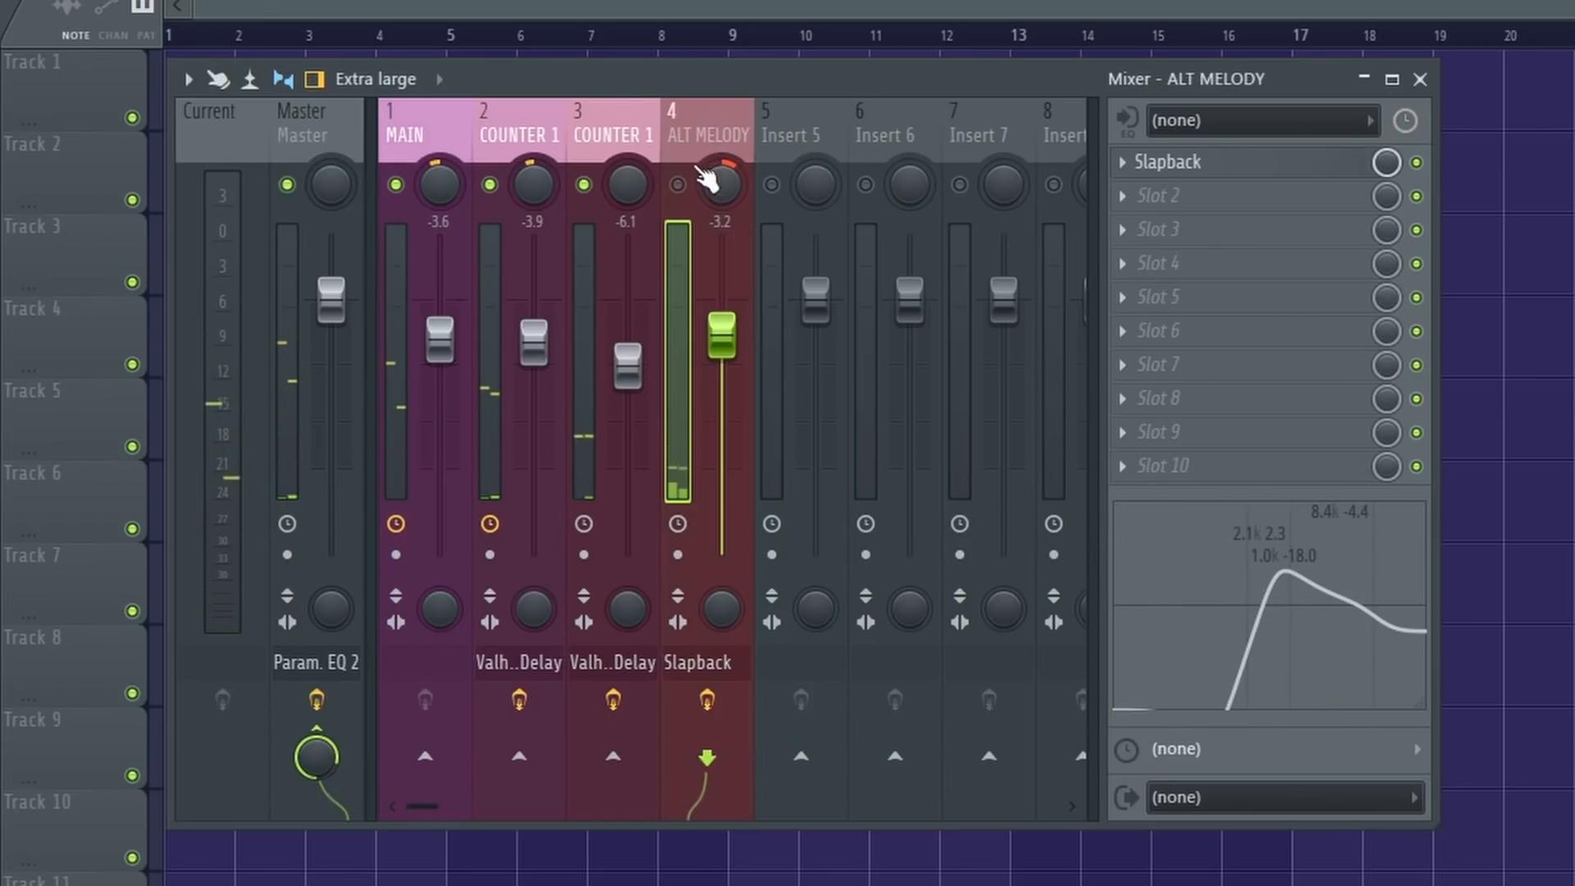
left_click(640, 124)
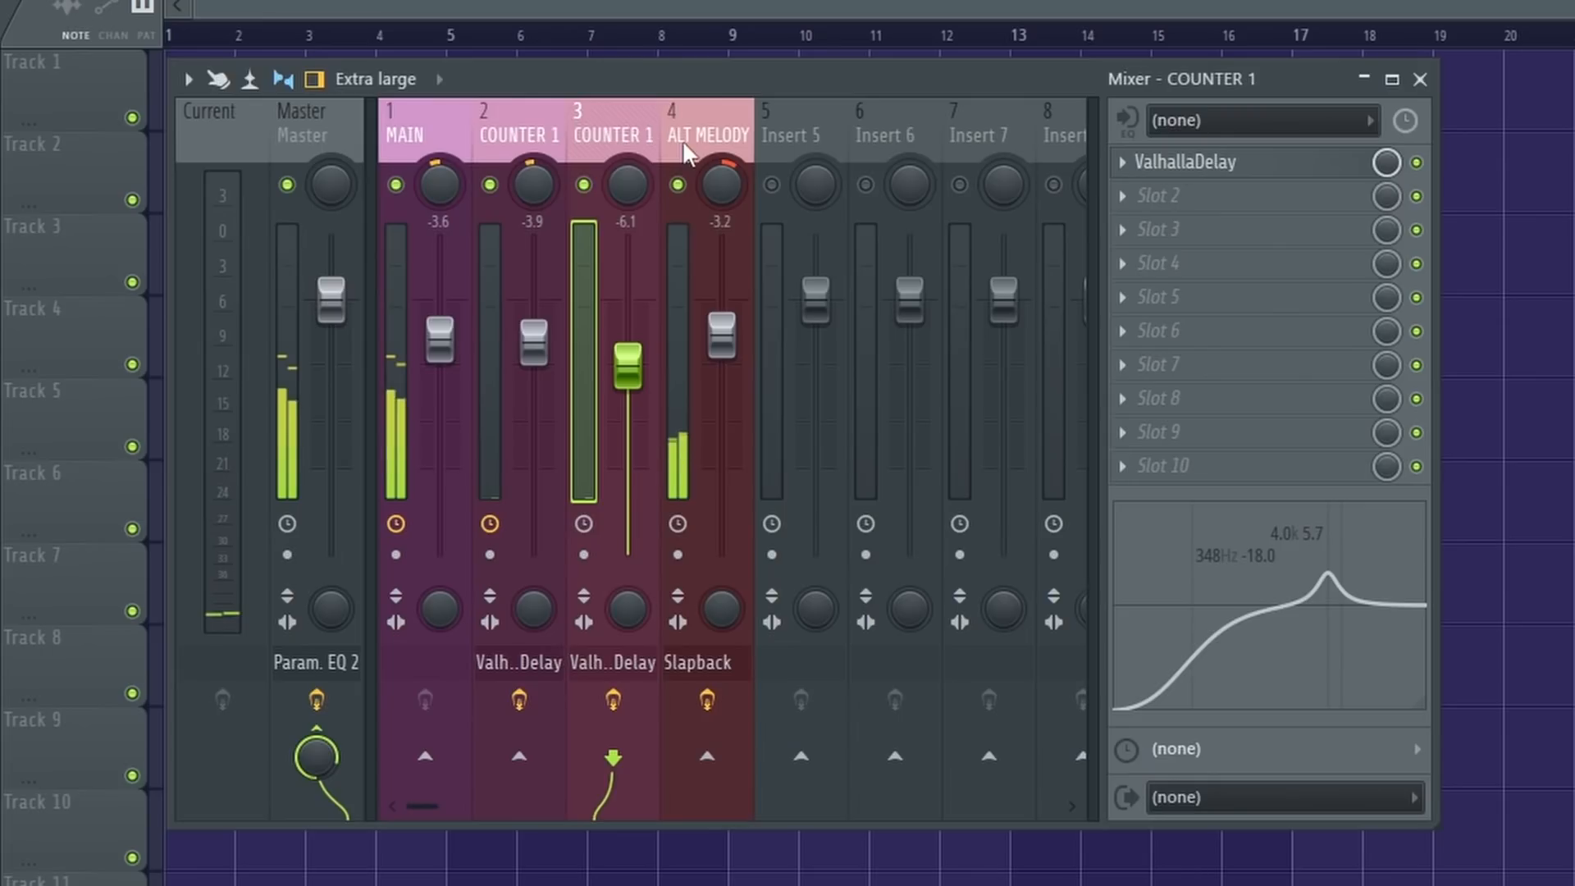
left_click(583, 185)
left_click(490, 185)
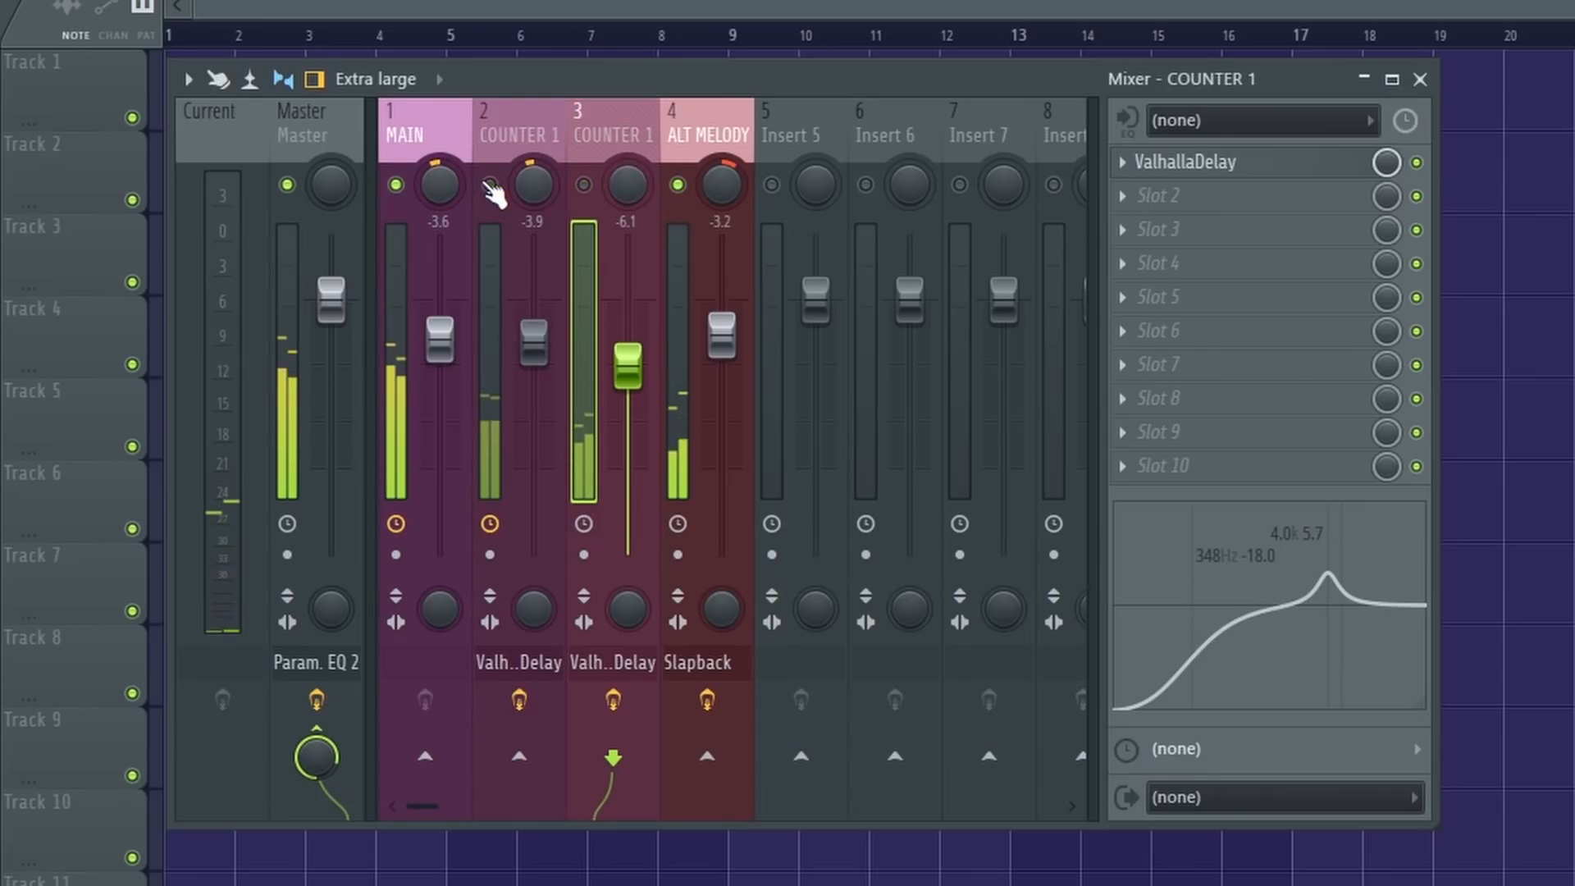
Step: Boost ALT MELODY's EQ by 5.2 at 2.5 kHz and bring the COUNTER 1 tracks back in
left_click(678, 143)
left_click_drag(1283, 650, 1274, 562)
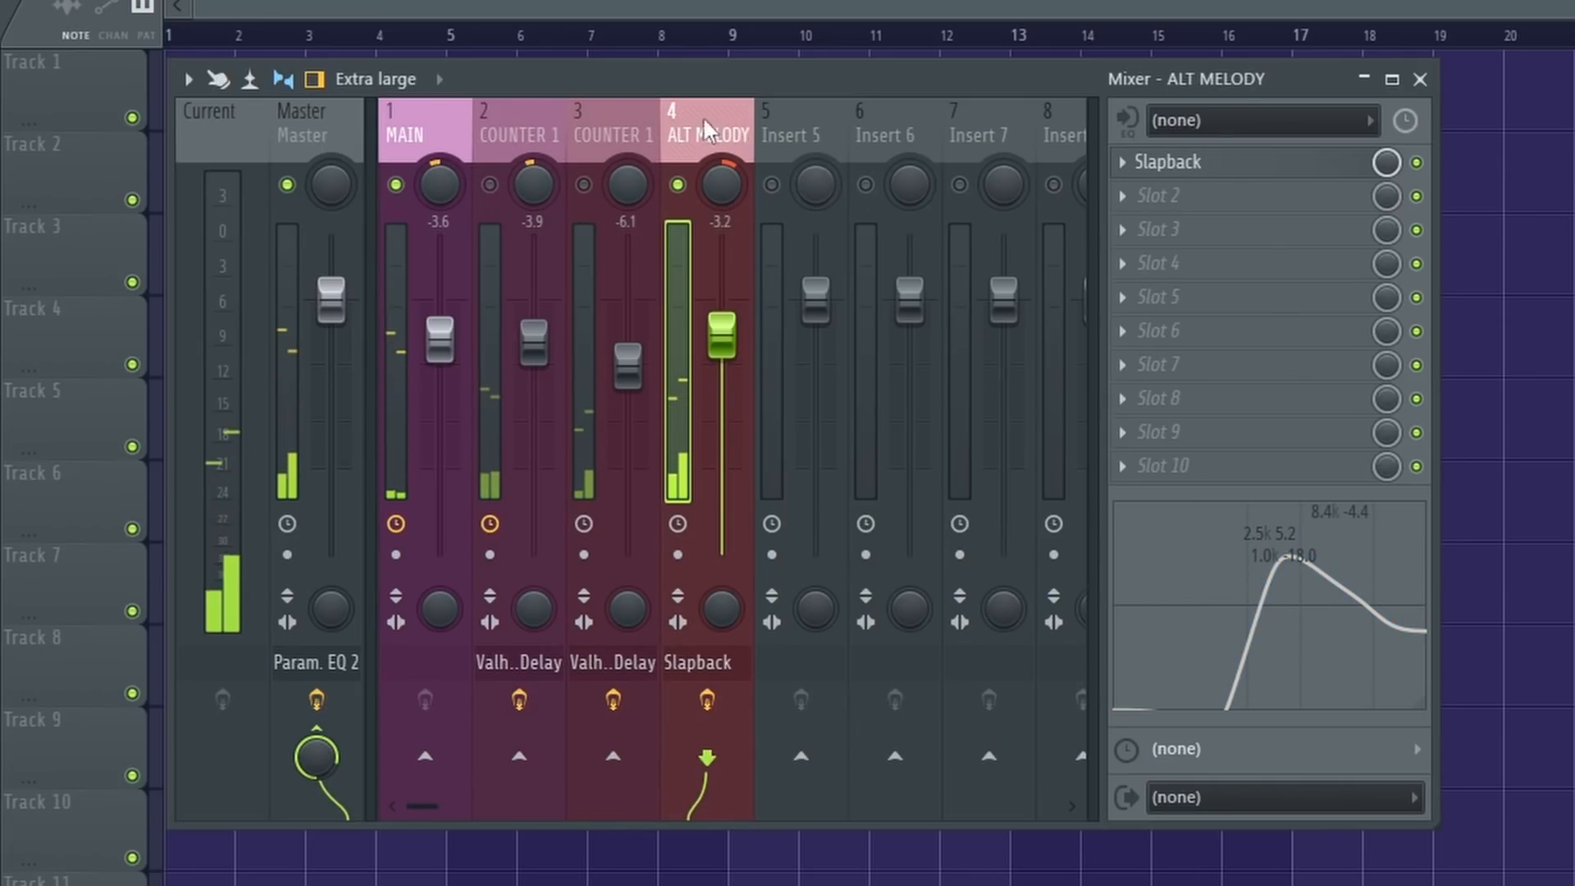
left_click(452, 205)
left_click(528, 201)
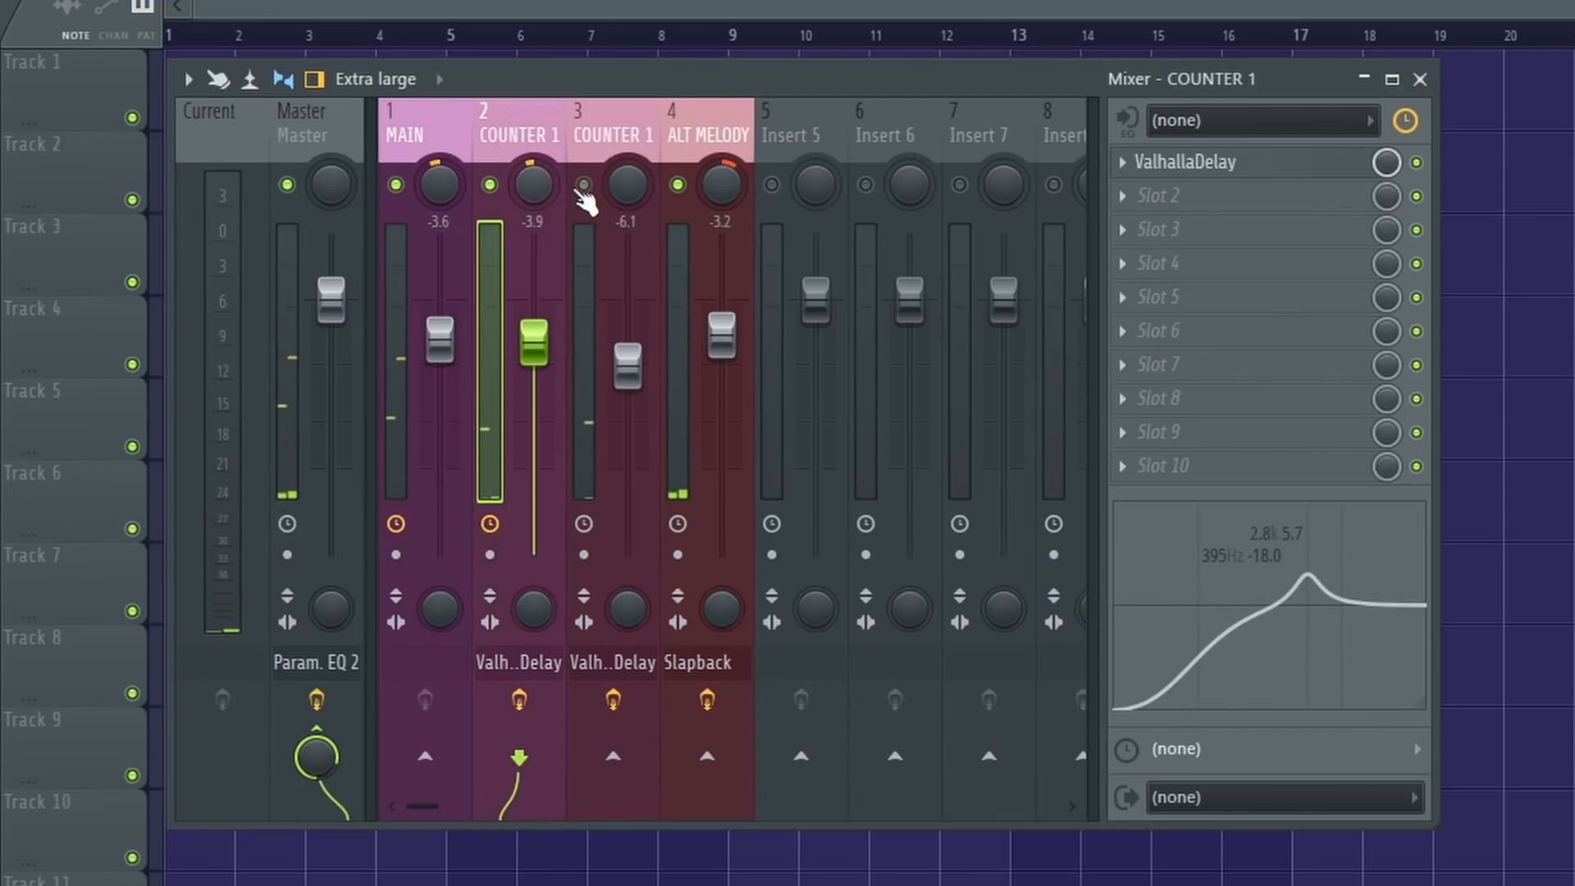
Step: Open the master track's Fruity parametric EQ 2 and gently raise its mid band 4
left_click(312, 160)
left_click(1251, 164)
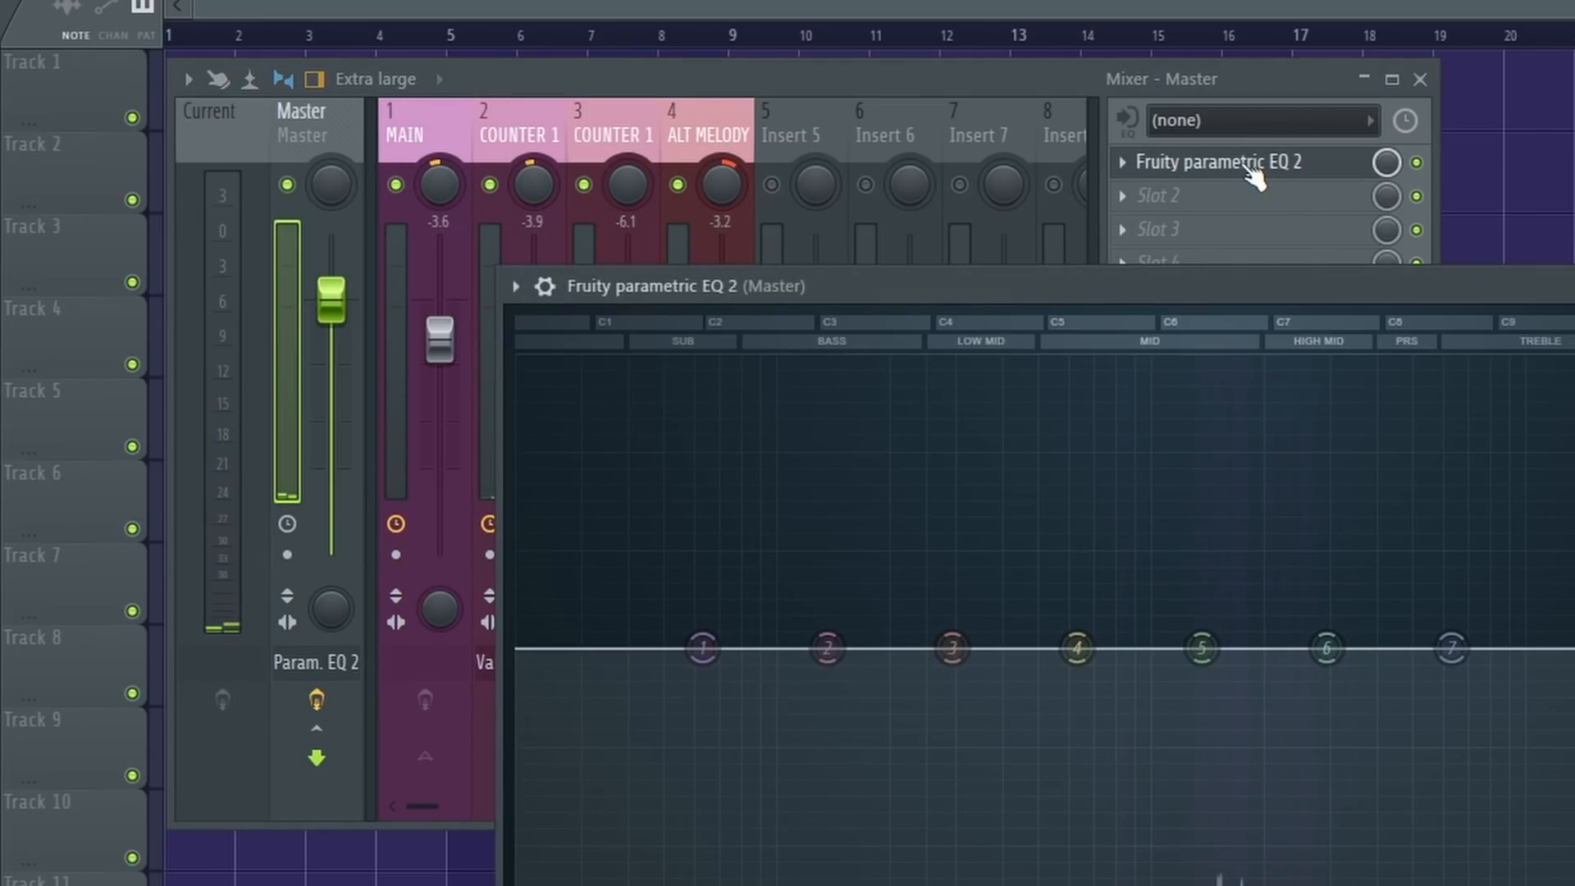
left_click_drag(1126, 282, 826, 205)
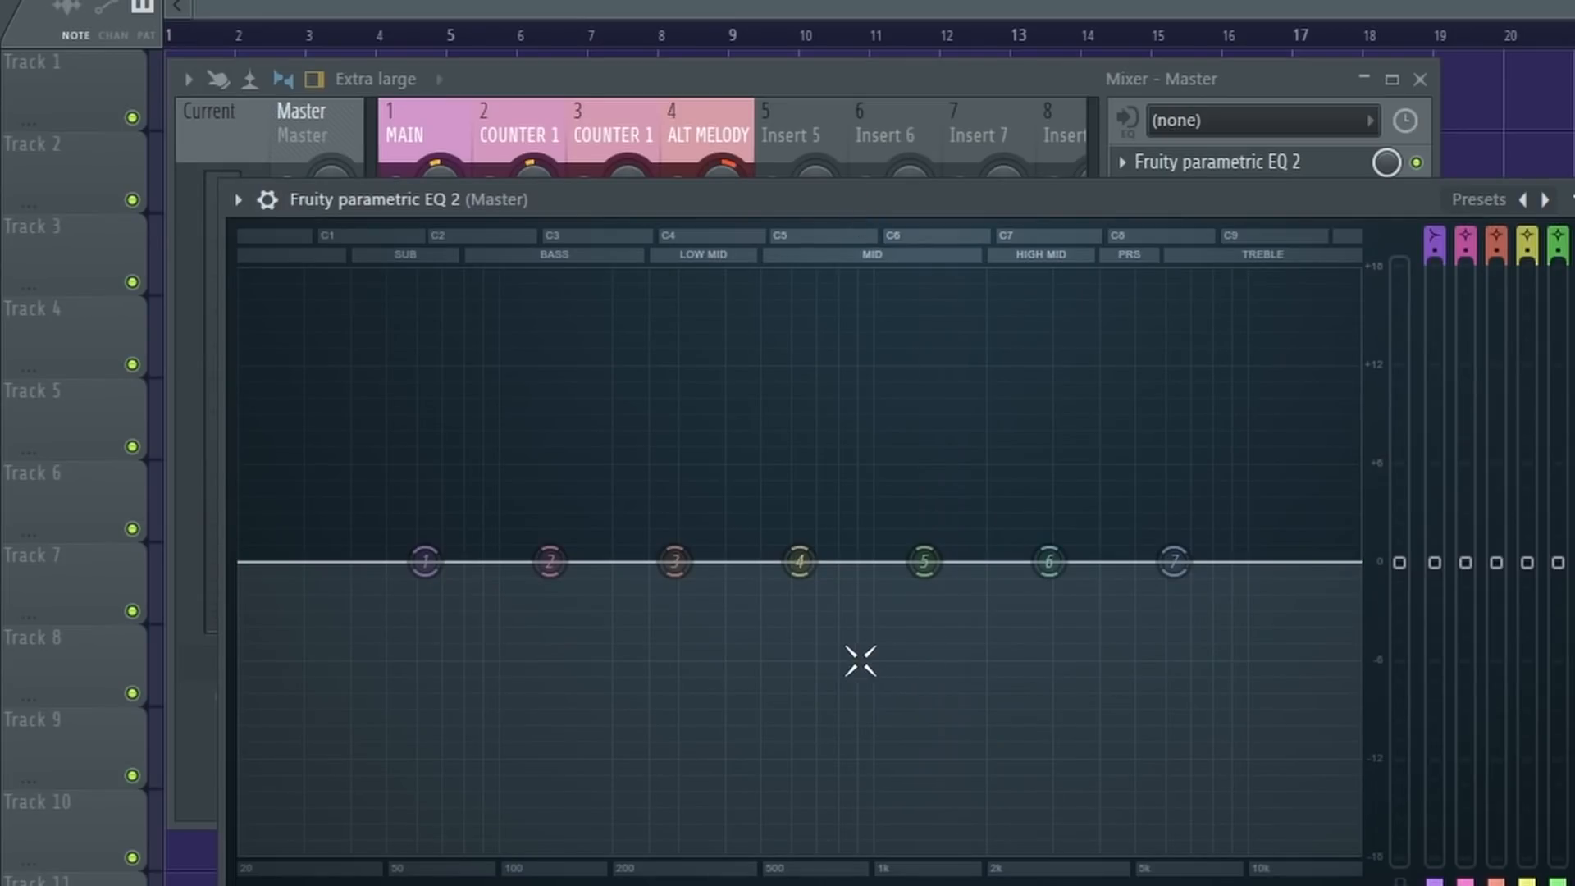
left_click_drag(800, 561, 809, 524)
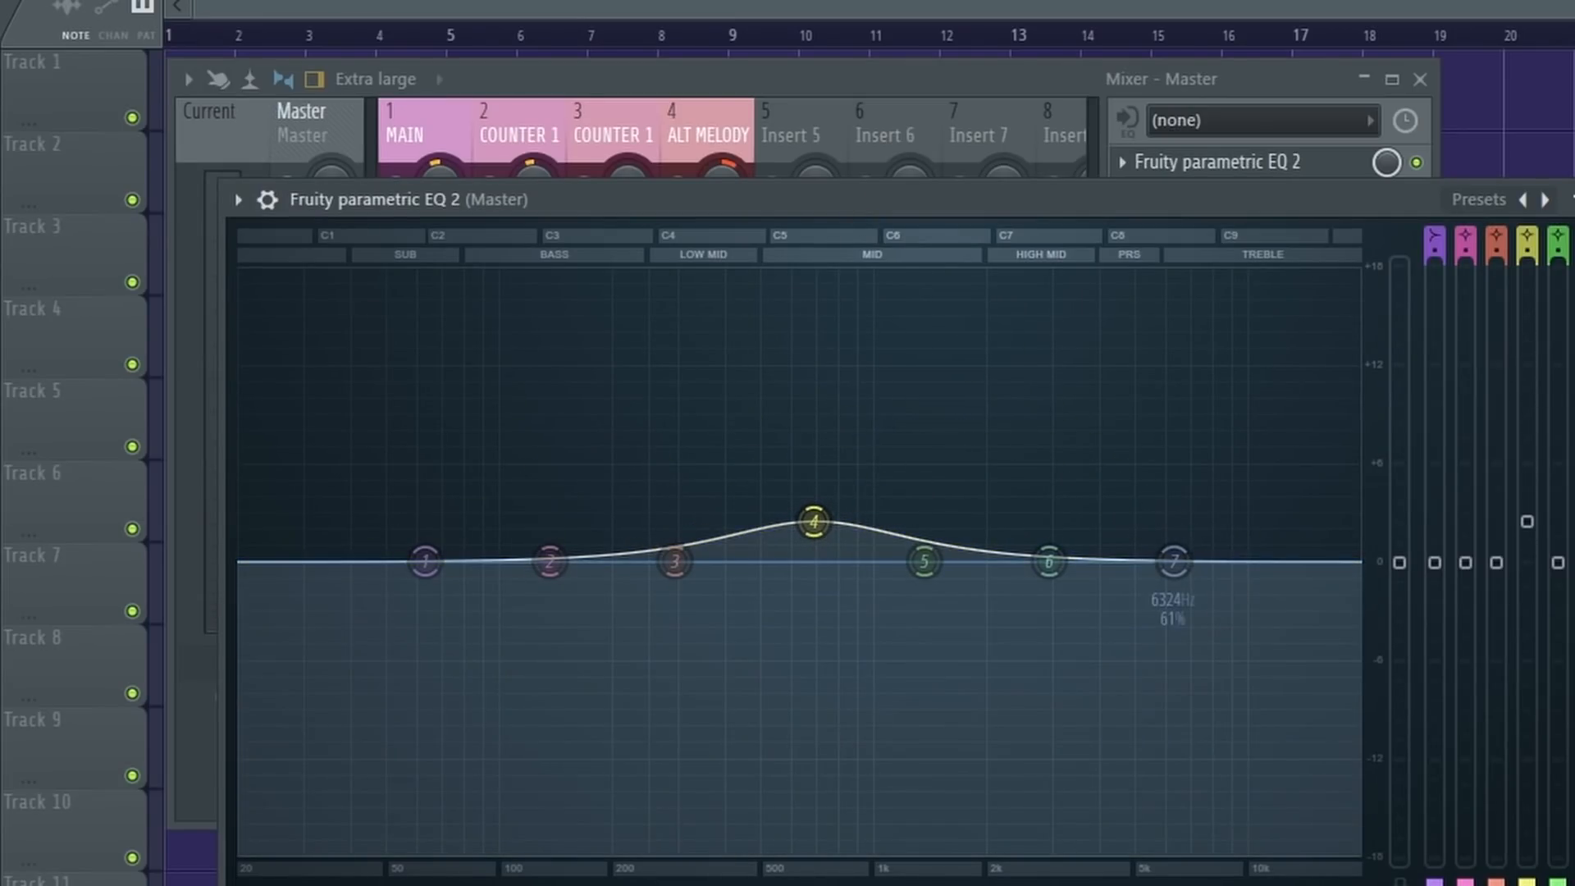
Step: Raise bands 6 and 7 in the master EQ to brighten the highs, checking the balance during playback
left_click_drag(1174, 561, 1158, 464)
left_click_drag(1048, 561, 1044, 509)
left_click_drag(1157, 464, 1161, 434)
left_click_drag(1044, 509, 1004, 529)
key("space")
left_click_drag(1169, 448, 1152, 509)
key("space")
Step: Mute the ALT MELODY track in insert 4
left_click(734, 129)
left_click(678, 185)
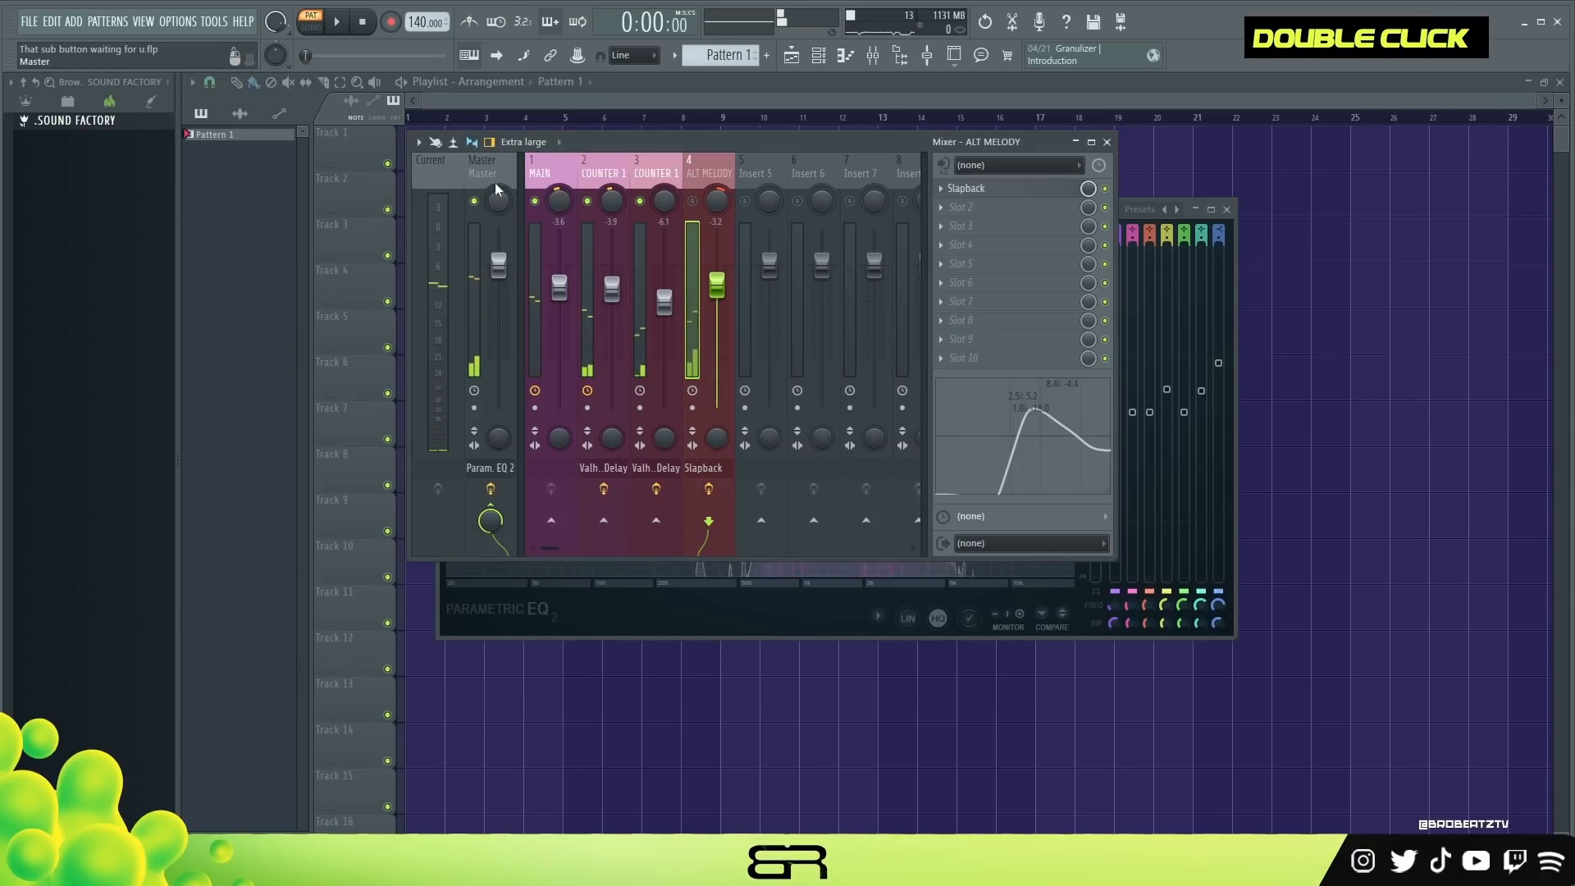
Step: Reopen the master track's Fruity parametric EQ 2 to review its curve, and close it
left_click(488, 176)
left_click(1022, 190)
left_click(1022, 190)
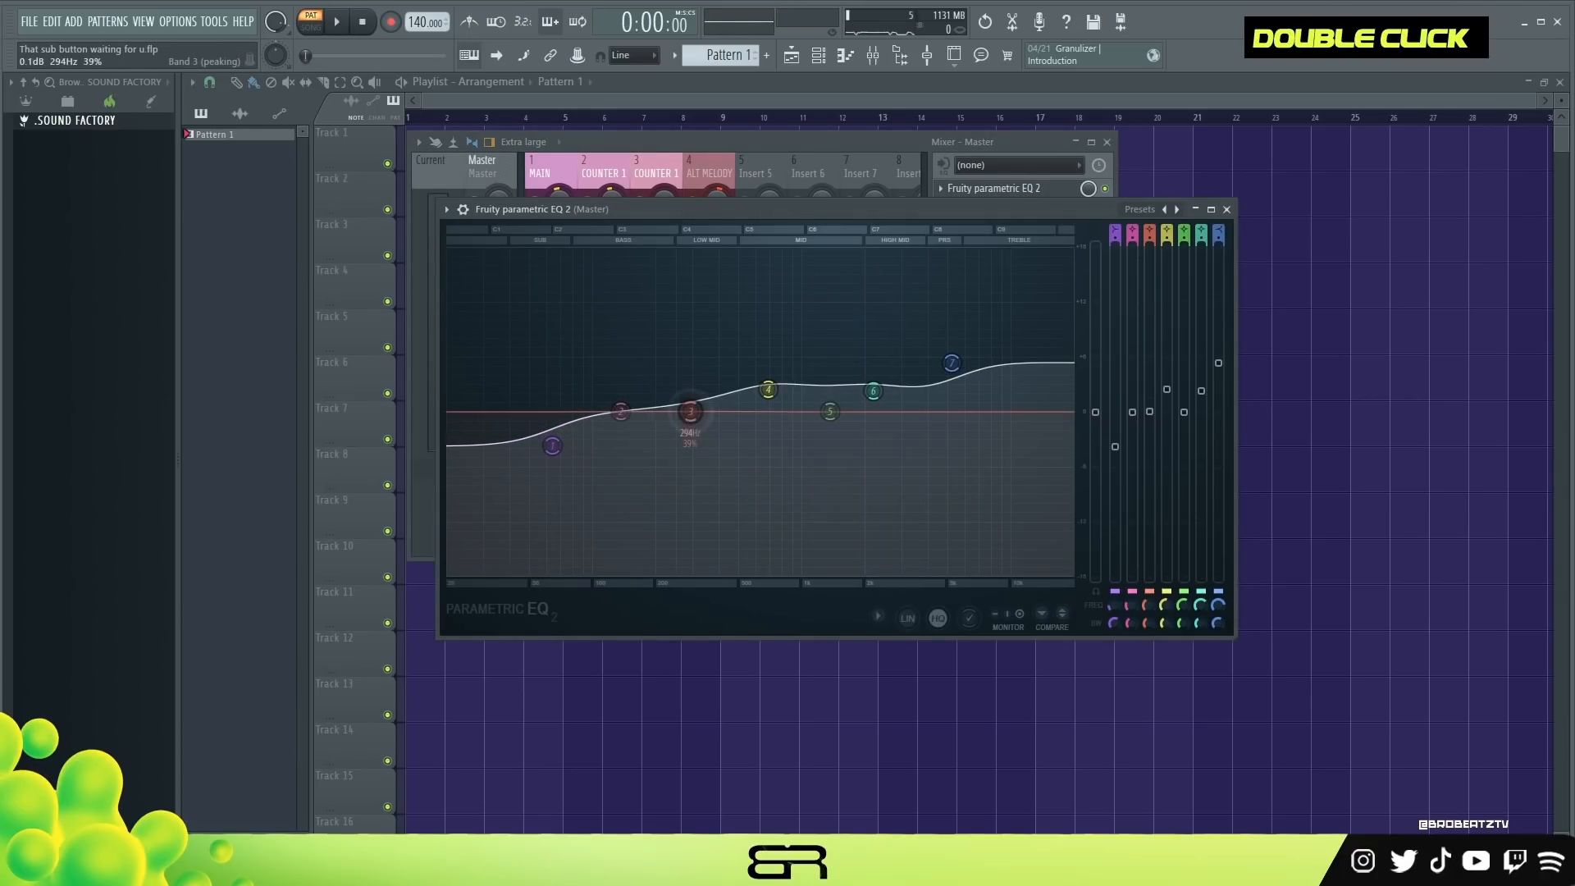
left_click_drag(1116, 215, 1119, 448)
left_click(1231, 443)
Step: Show the Channel rack and rearrange it together with the mixer window
left_click(817, 66)
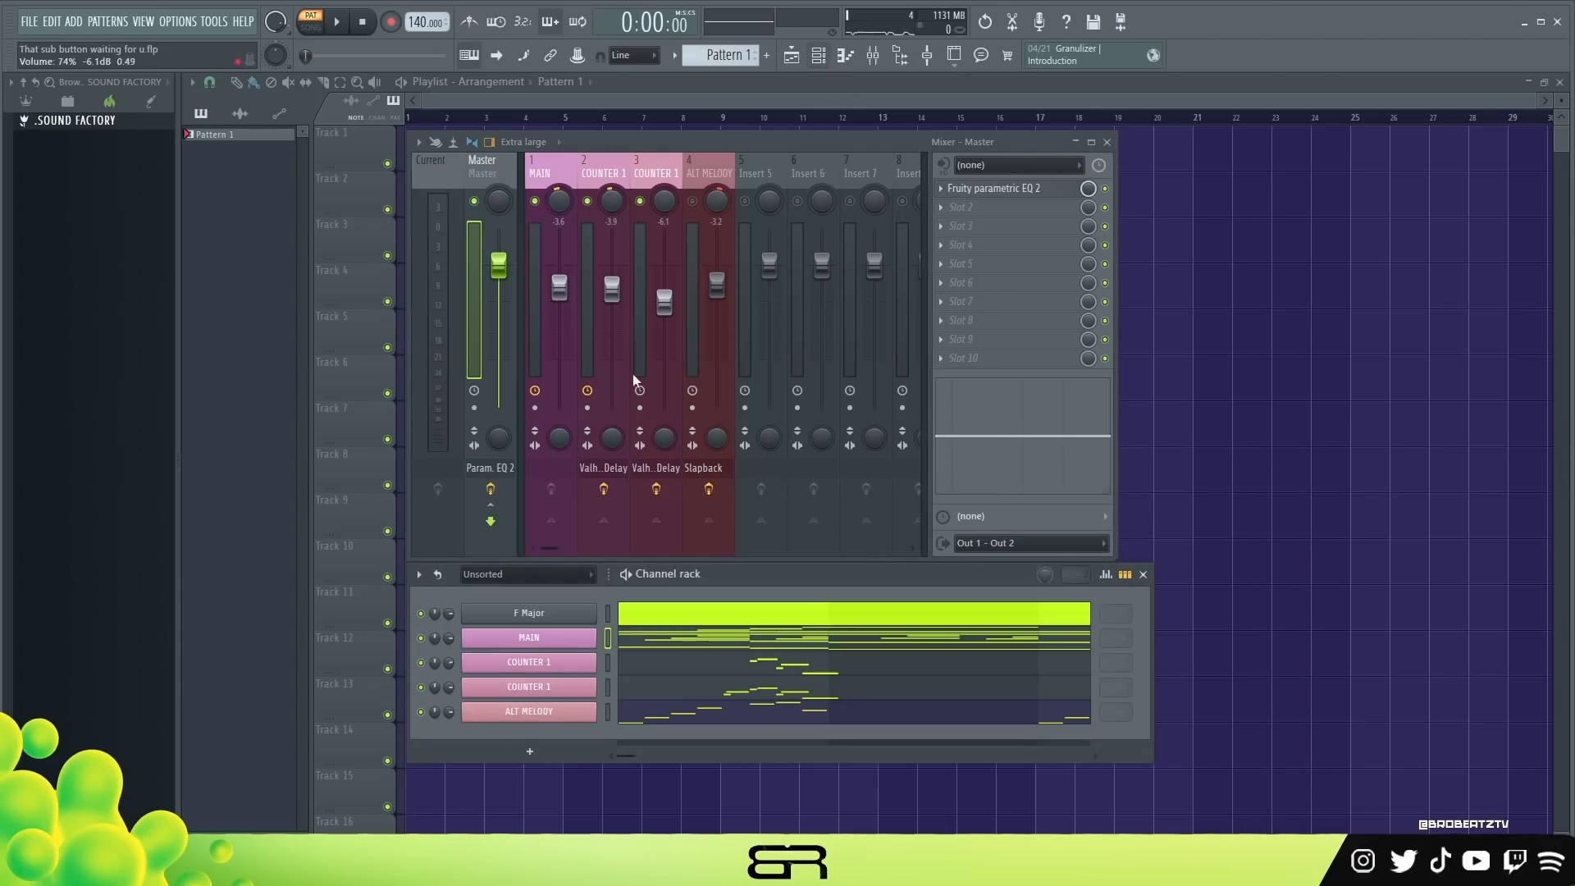
left_click_drag(648, 573, 685, 517)
left_click_drag(708, 147, 712, 135)
Step: Review the mixer settings of the ALT MELODY, COUNTER 1 and MAIN tracks
left_click(691, 160)
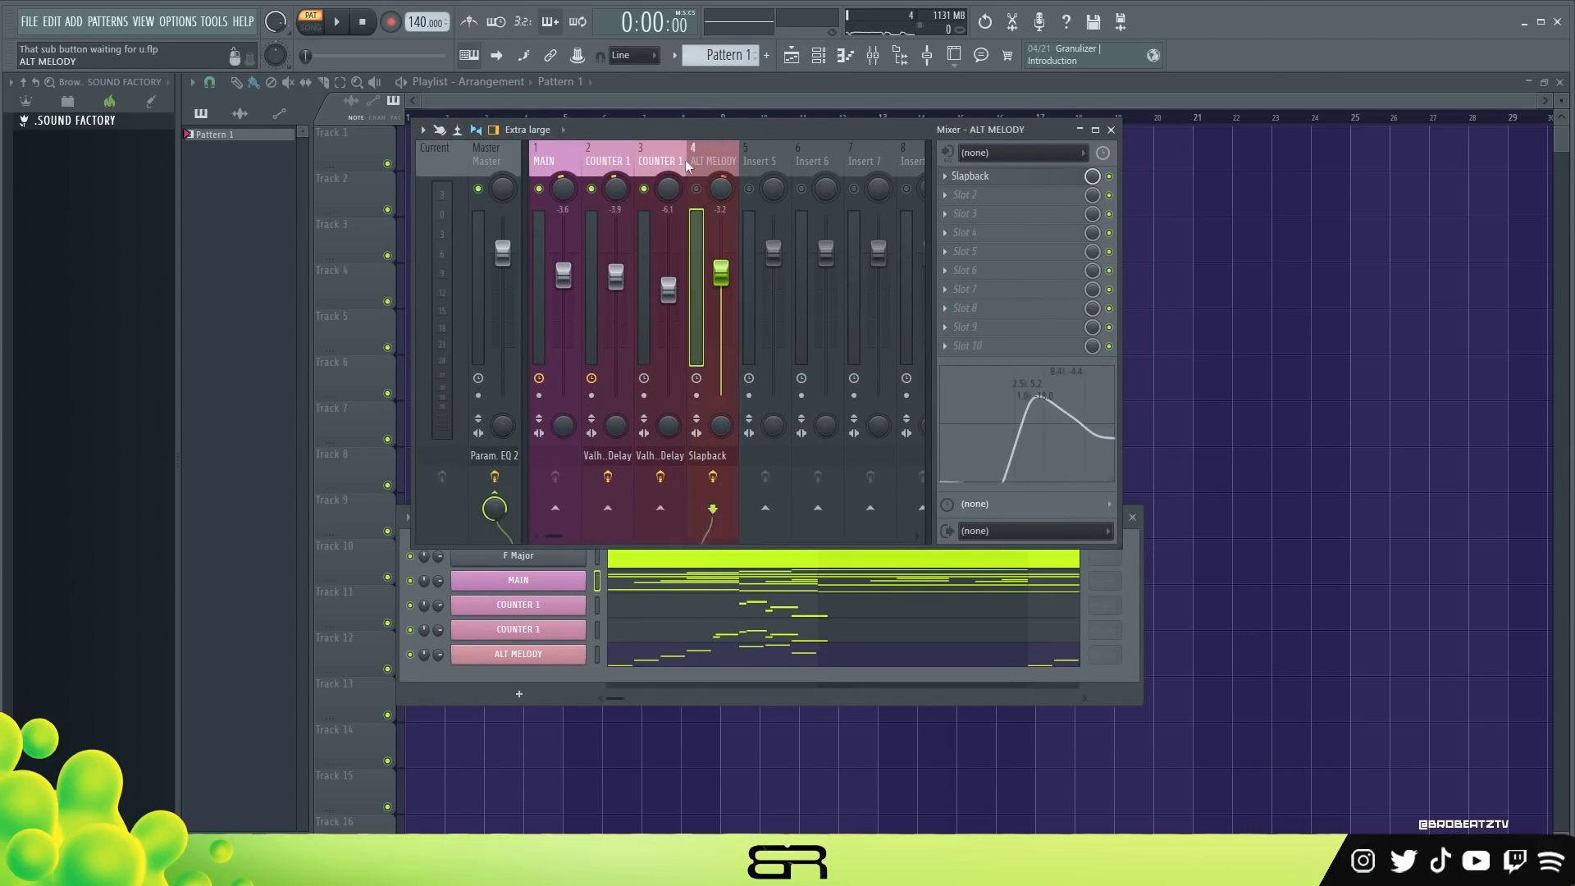
left_click(615, 176)
left_click(562, 188)
scroll(712, 164, "down", 1)
scroll(707, 165, "up", 1)
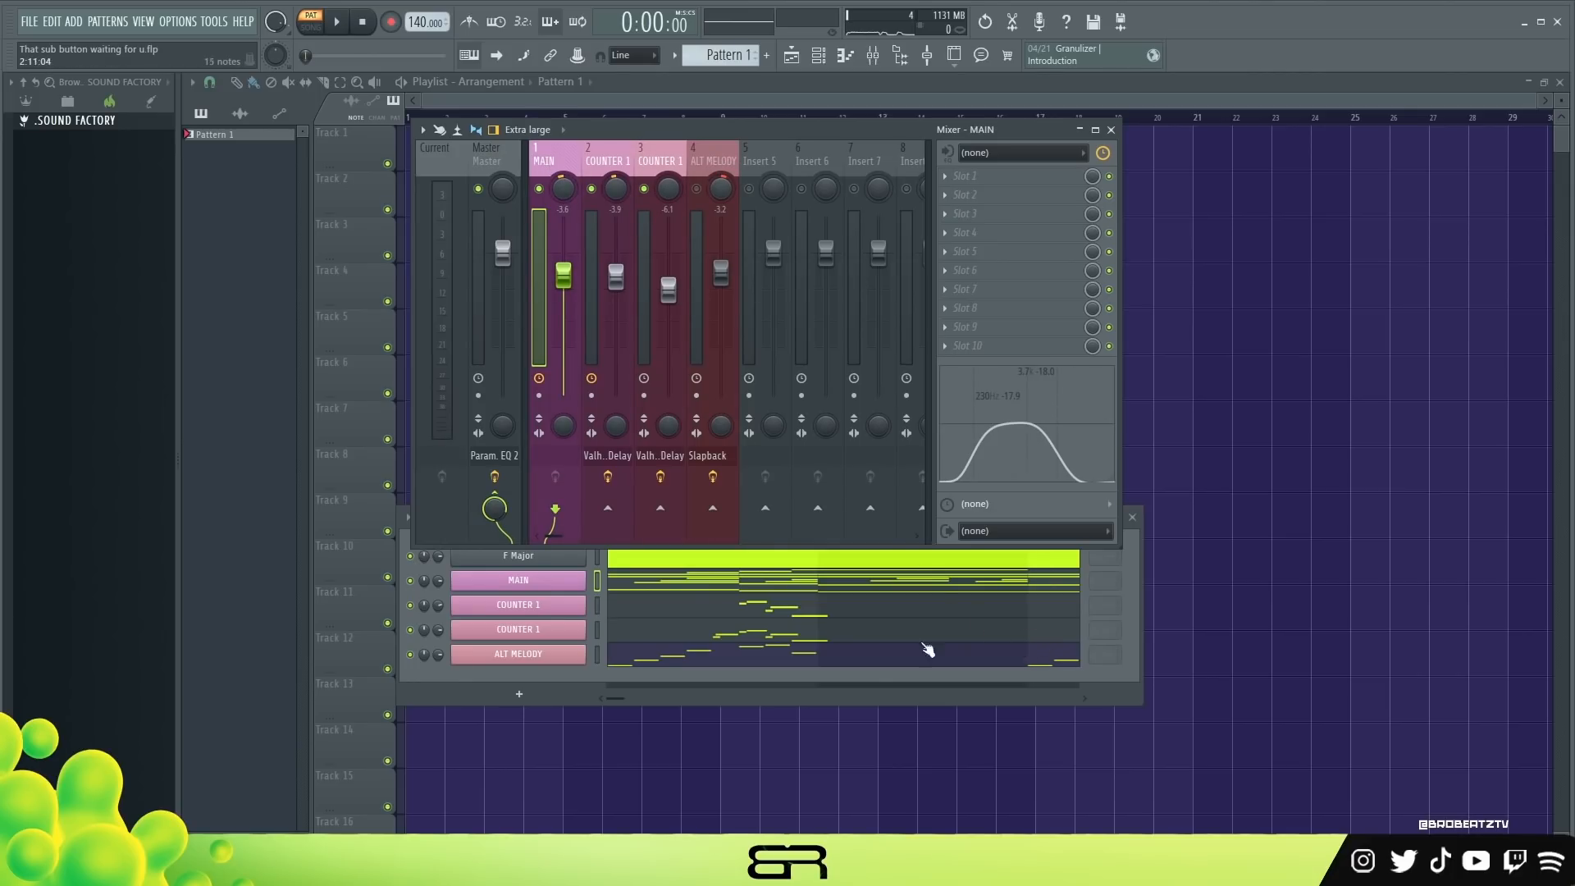
Step: Bring the Channel rack to the front and place it directly below the mixer
left_click(848, 671)
left_click_drag(733, 529, 758, 567)
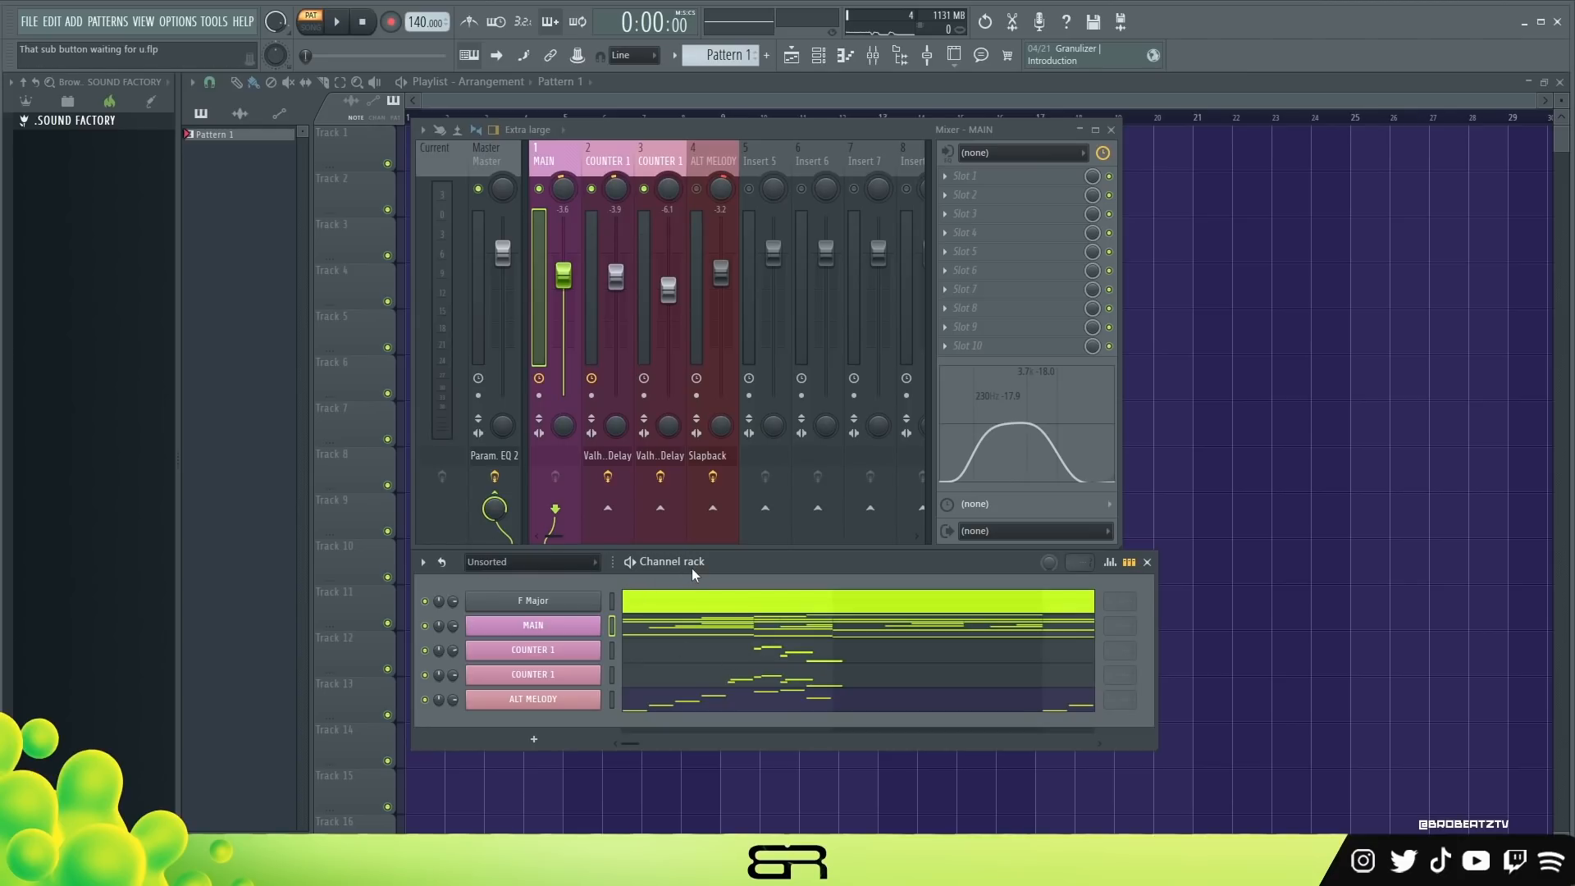
mouse_move(711, 555)
left_mouse_down()
mouse_move(733, 200)
mouse_move(717, 220)
mouse_move(686, 564)
left_mouse_up()
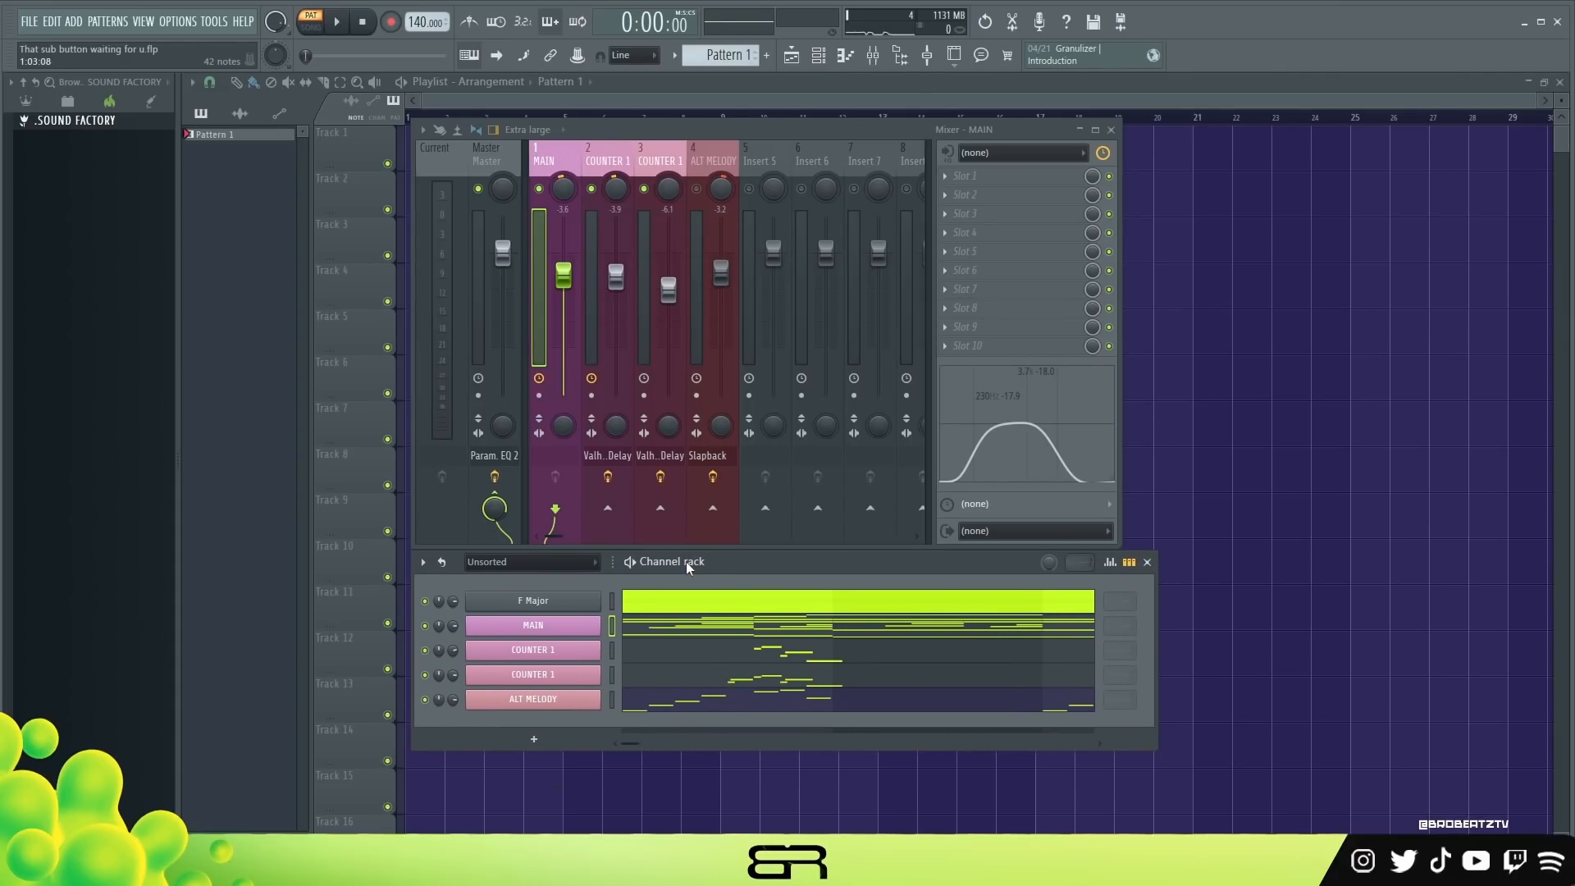